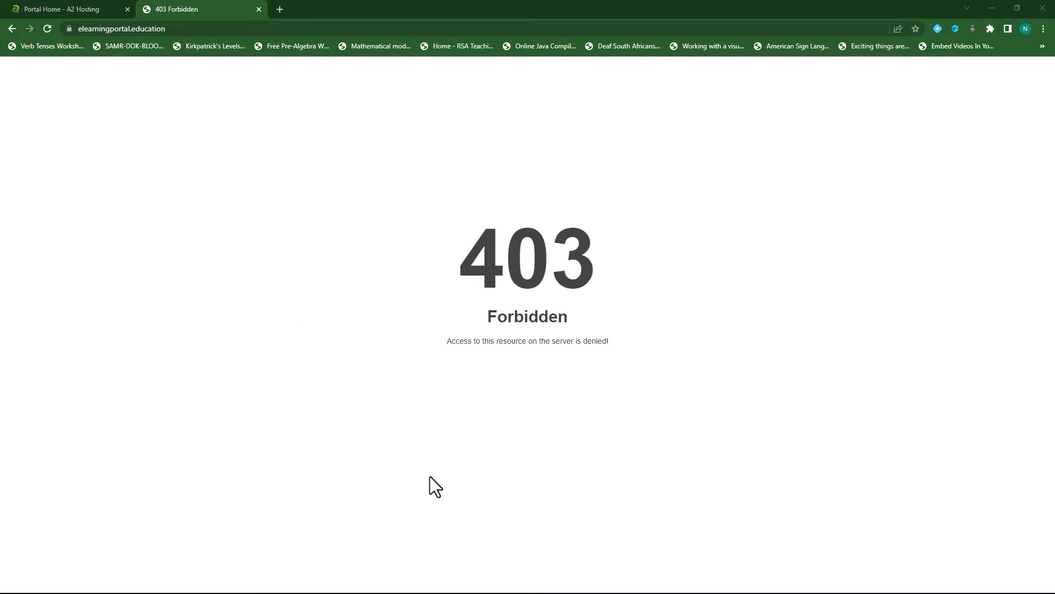
- Close the 403 Forbidden tab and log in from the A2 Hosting Portal Home
left_click(87, 11)
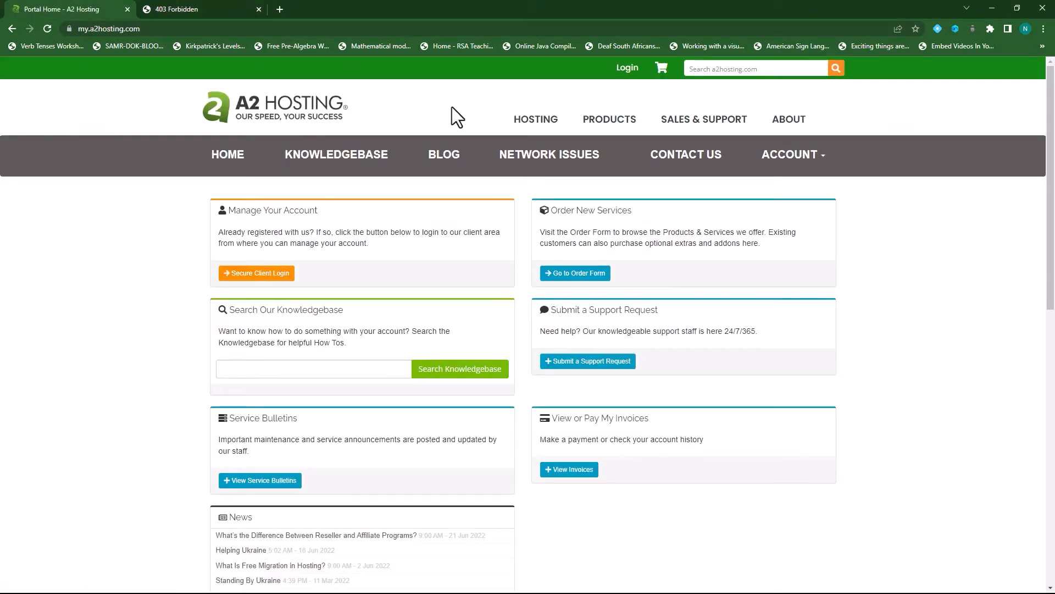
left_click(259, 10)
left_click(626, 68)
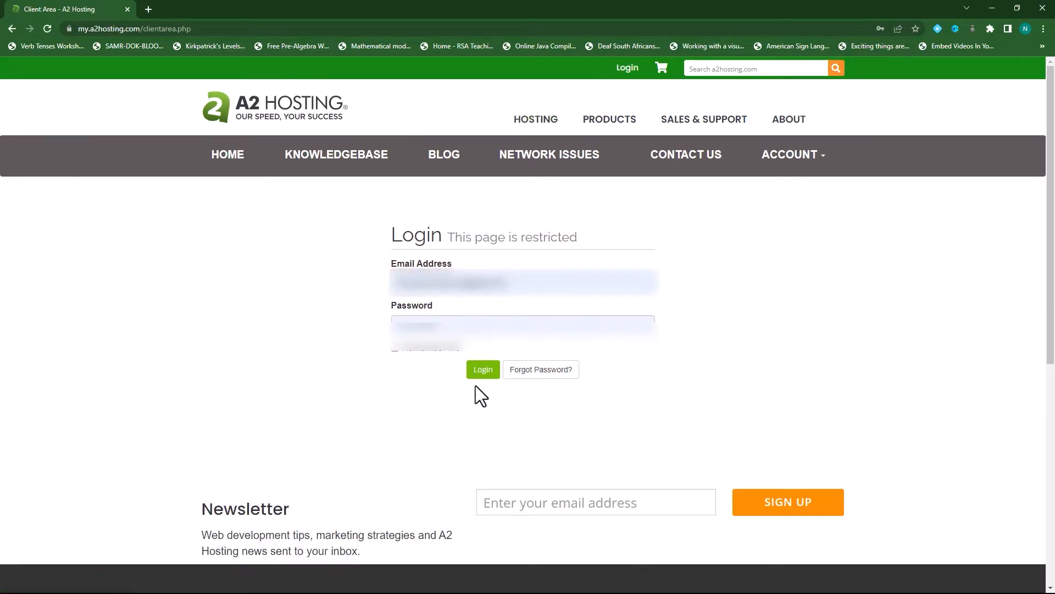
left_click(484, 372)
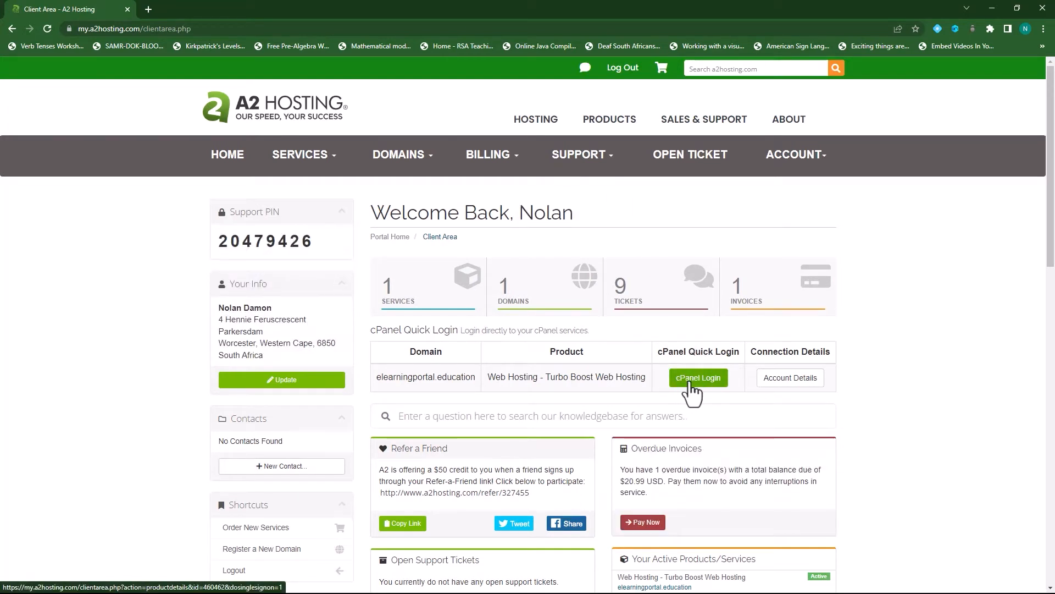
- Open cPanel for elearningportal.education and launch the WordPress - A2 Optimized installer in Softaculous
left_click(697, 379)
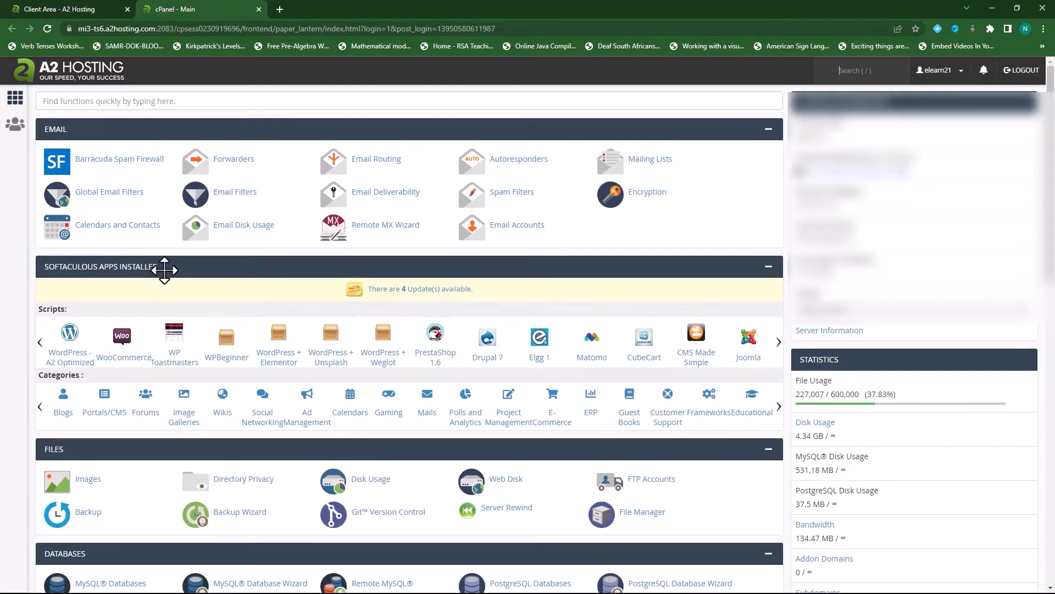
left_click(70, 336)
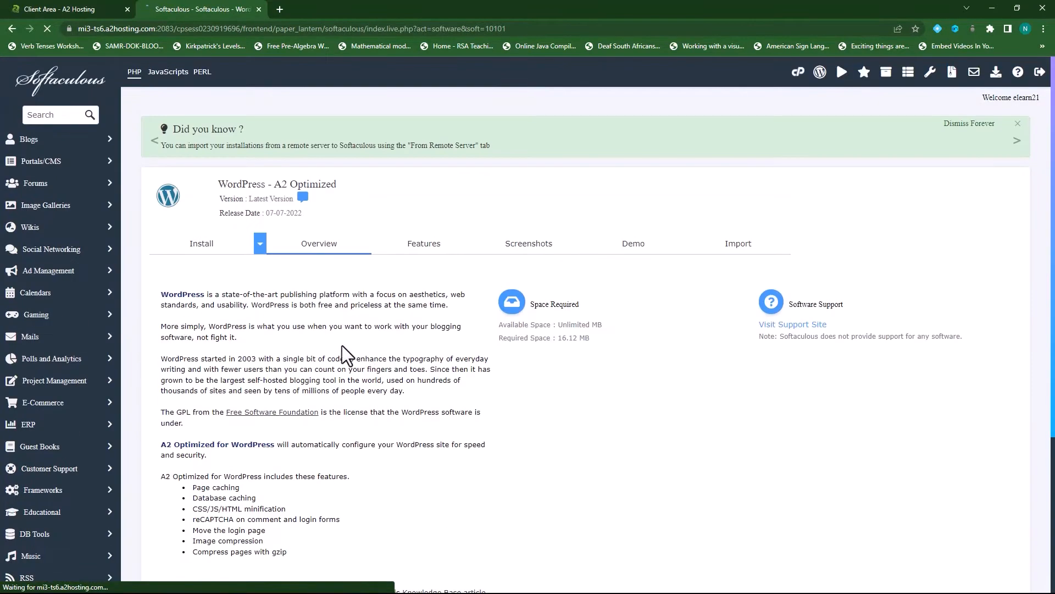
- Review the WordPress - A2 Optimized features and reveal the Quick Install and Custom Install choices
scroll(276, 353, "down", 2)
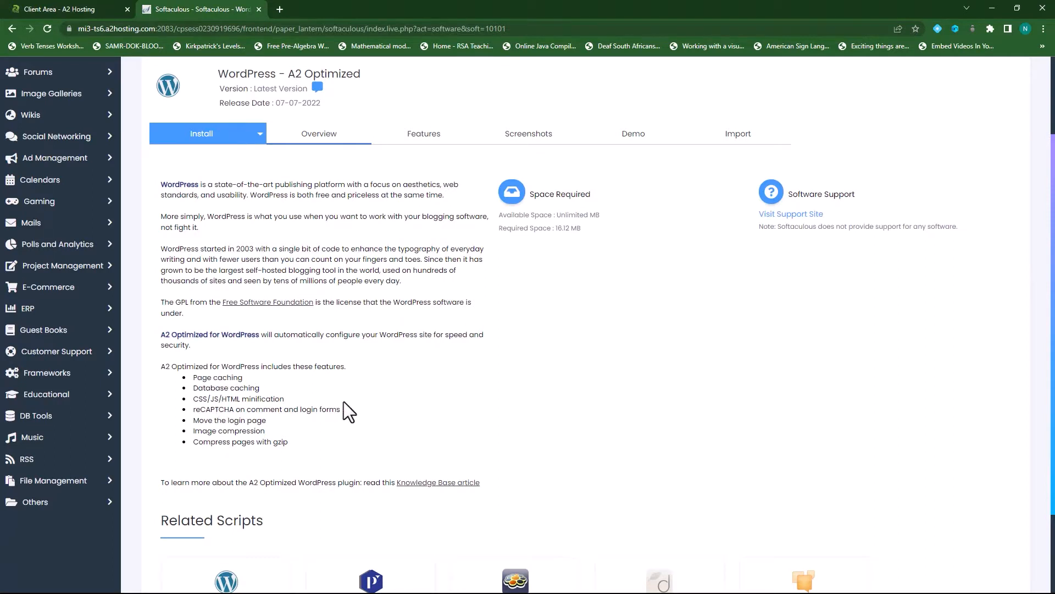
scroll(395, 410, "up", 1)
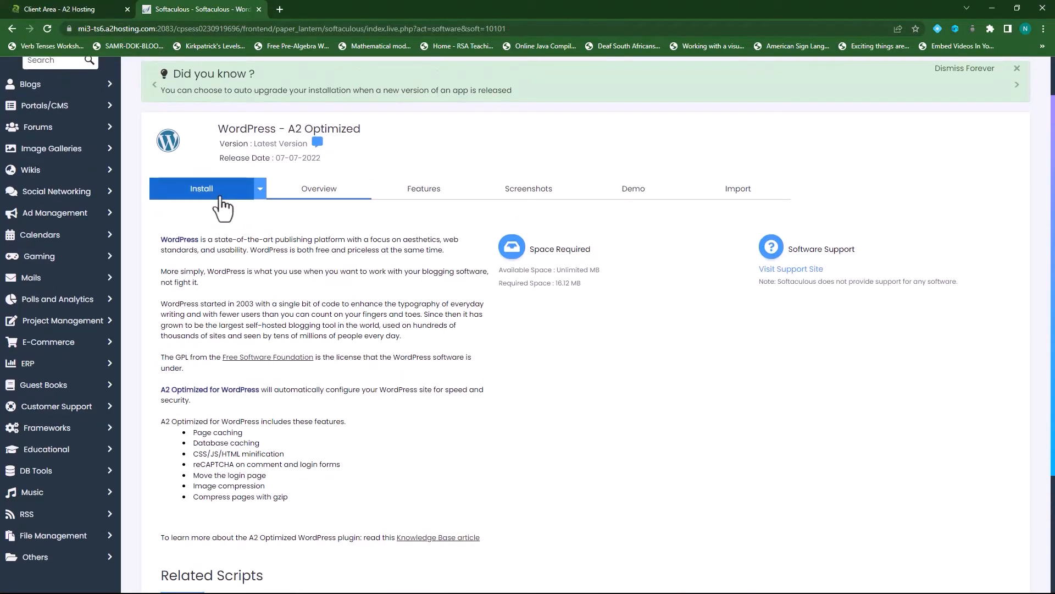
left_click(260, 192)
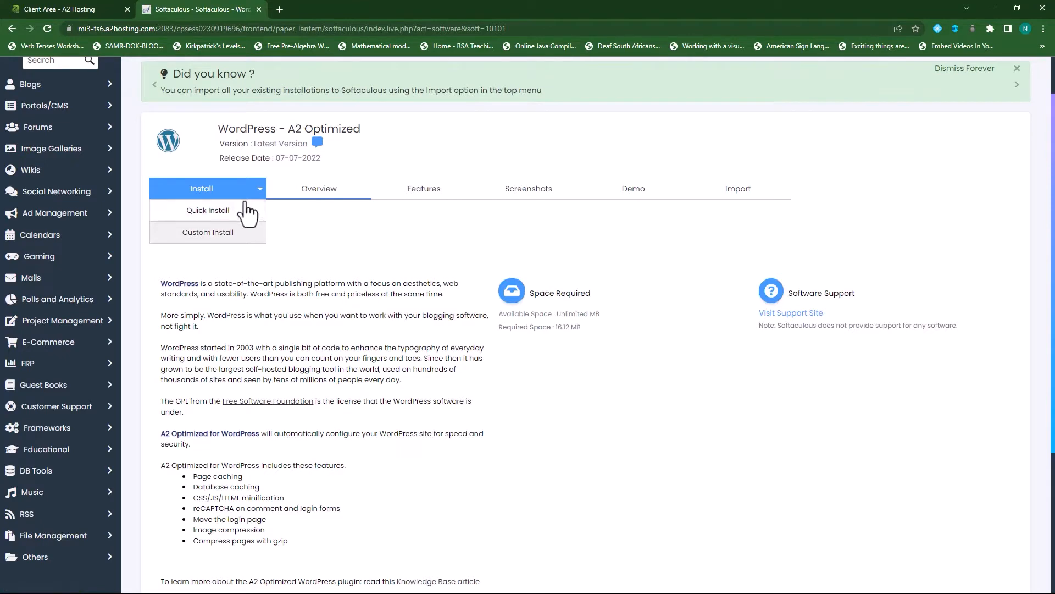
- Choose Quick Install for WordPress - A2 Optimized
left_click(245, 210)
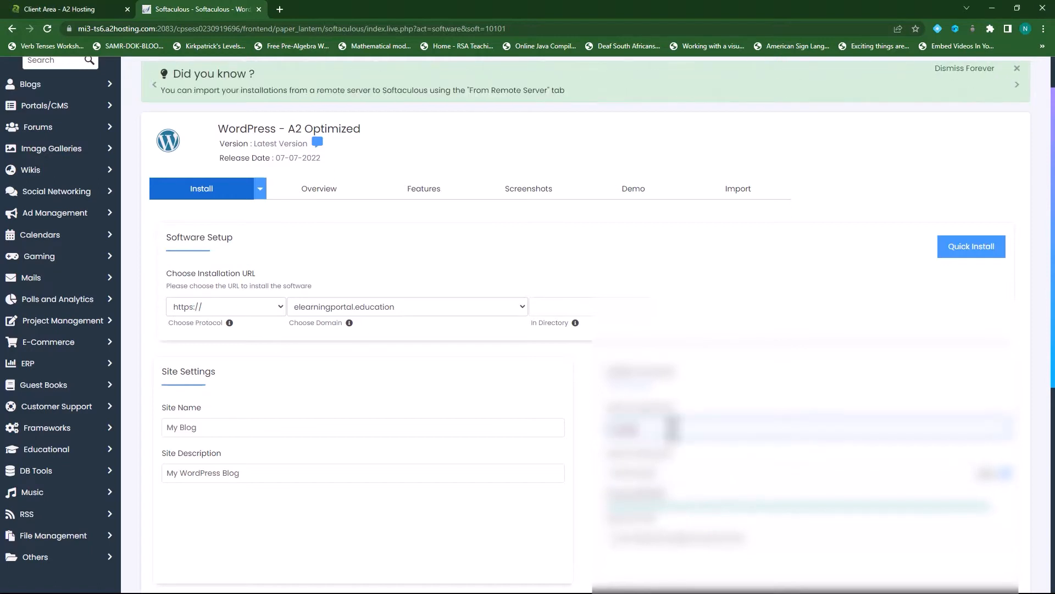
- Check the prefilled admin fields and keep English as the site language
left_click_drag(673, 429, 603, 436)
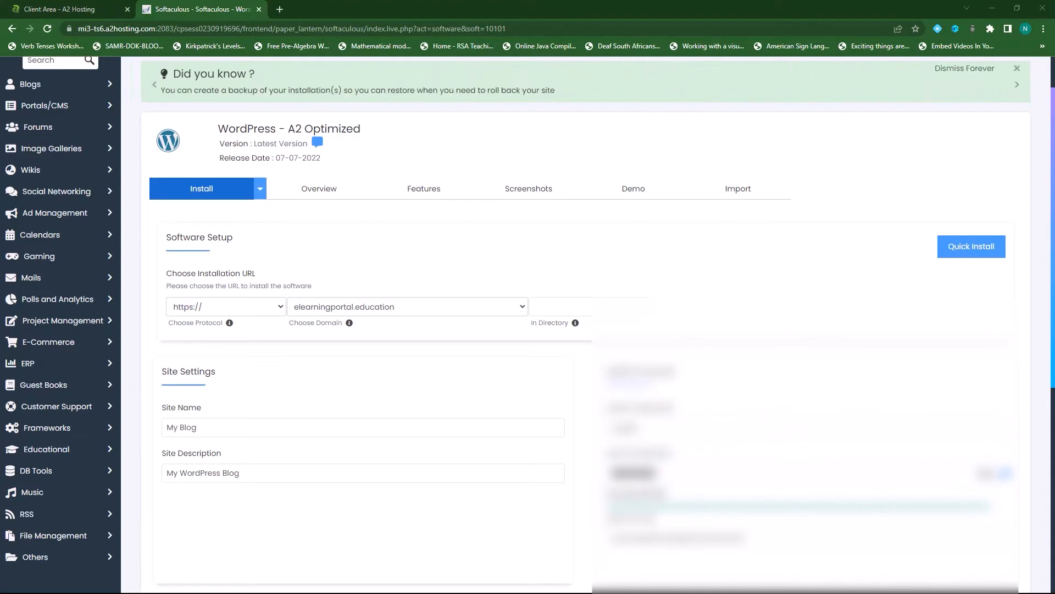
scroll(747, 427, "down", 2)
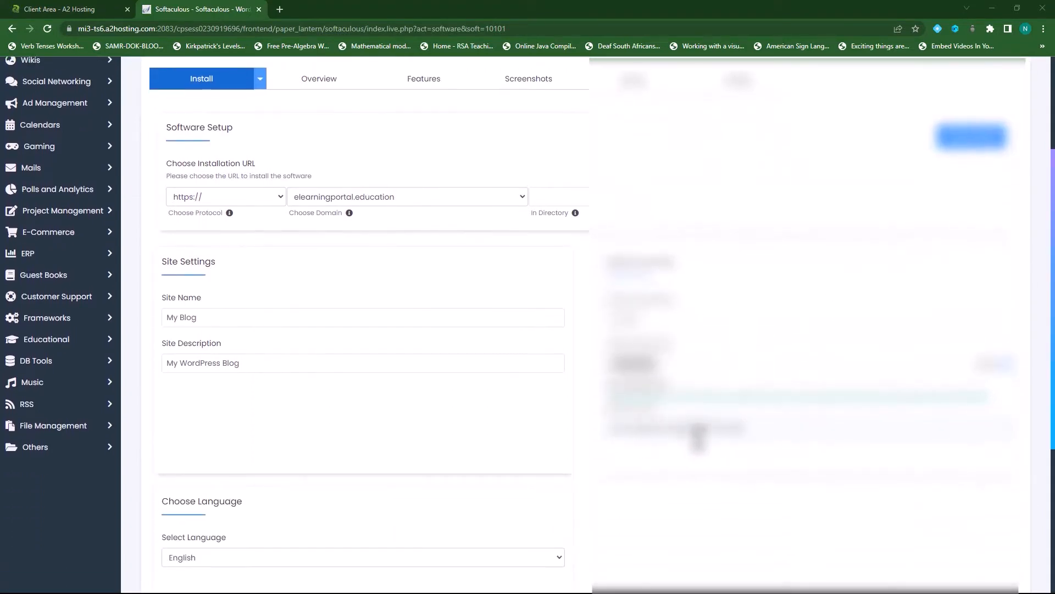
scroll(751, 438, "down", 4)
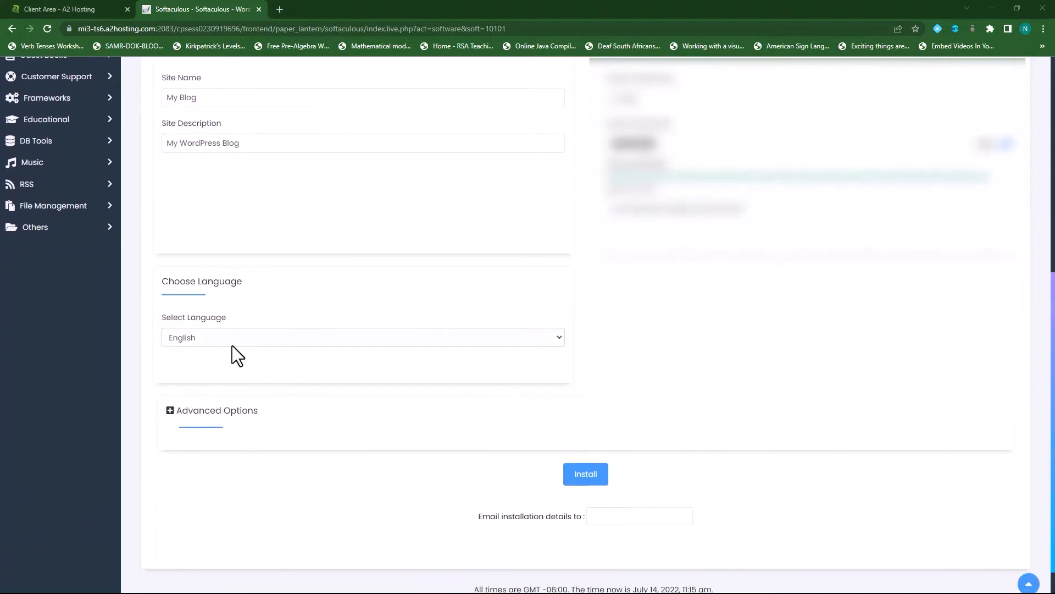
left_click(364, 341)
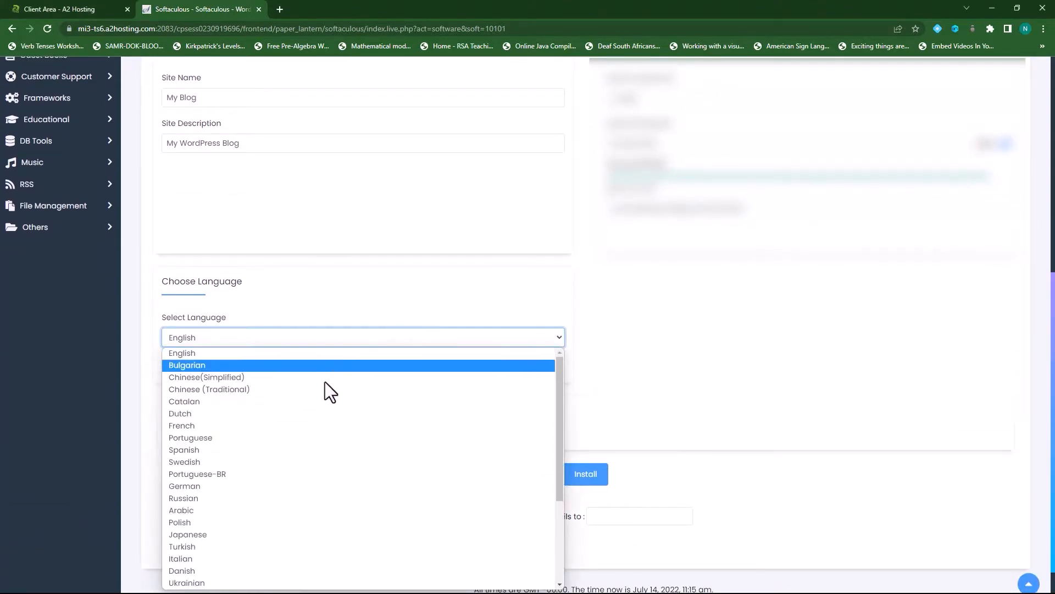
left_click(362, 290)
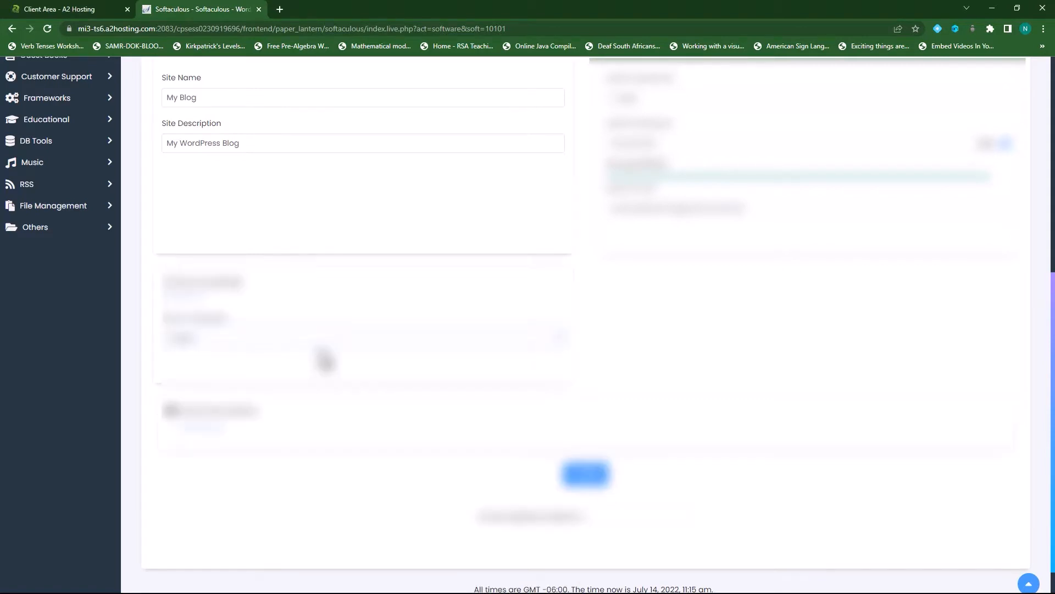
- Leave the Advanced Options unchanged and start the WordPress installation
scroll(325, 360, "down", 1)
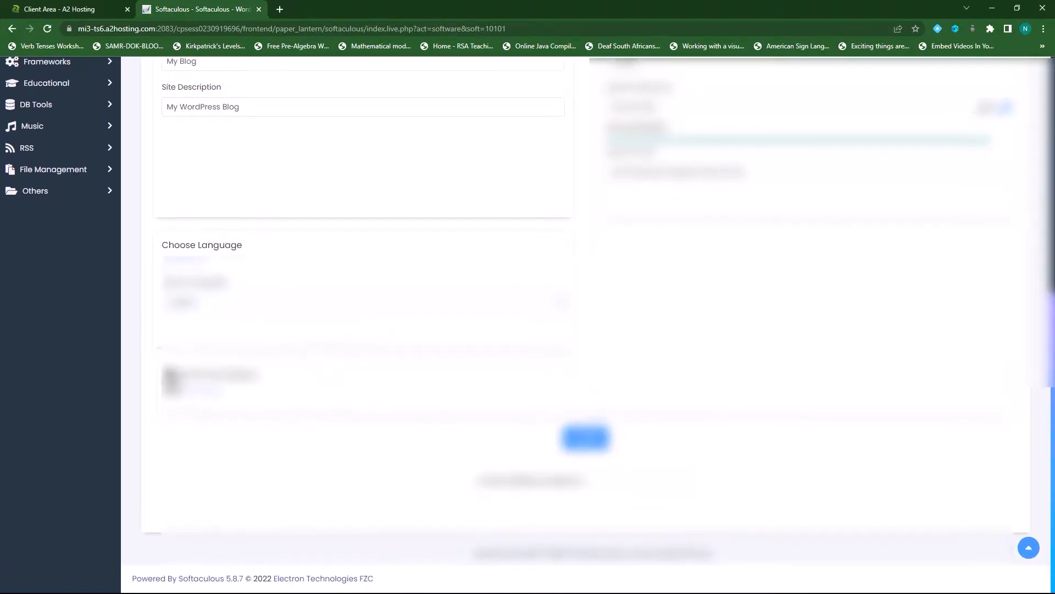
left_click(172, 376)
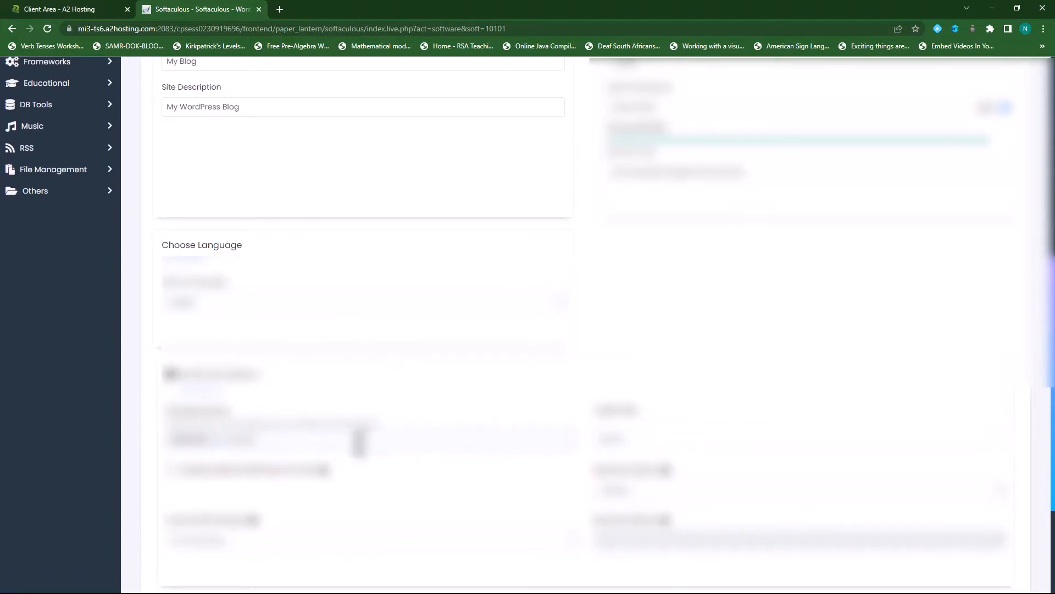
scroll(334, 389, "down", 3)
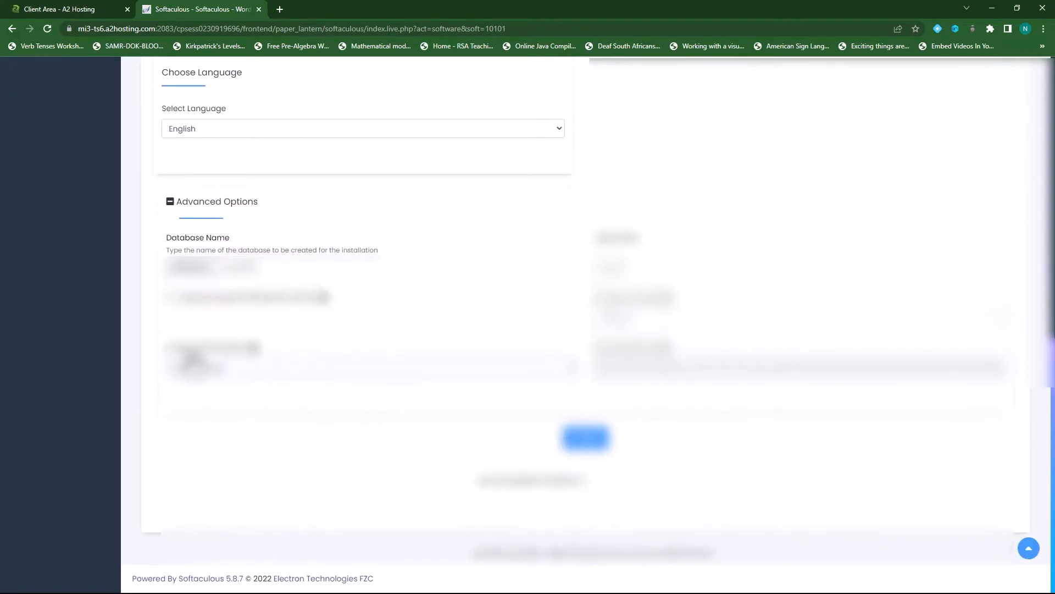
left_click(278, 377)
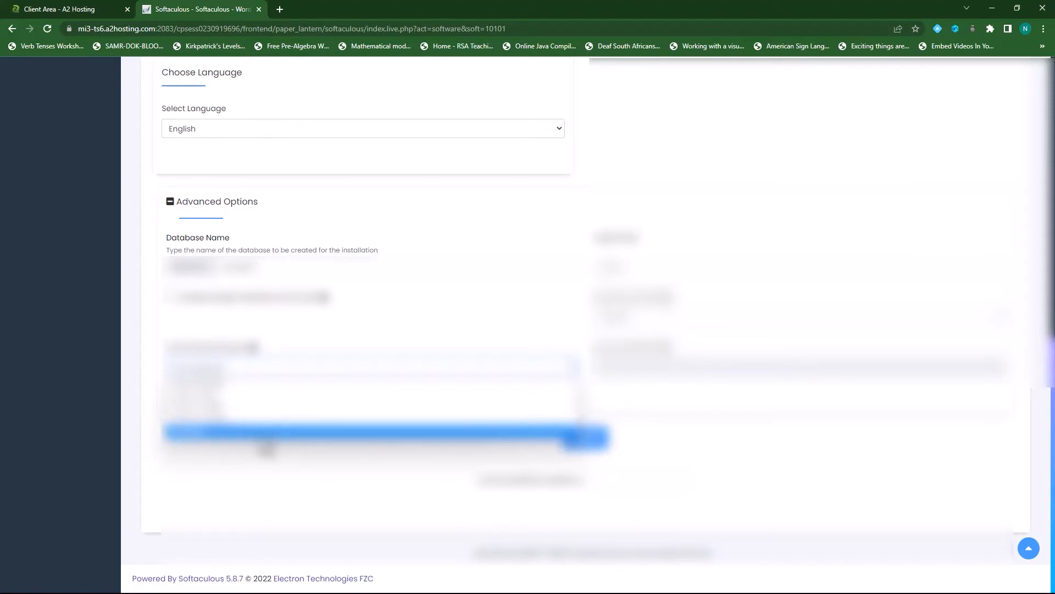
left_click(331, 329)
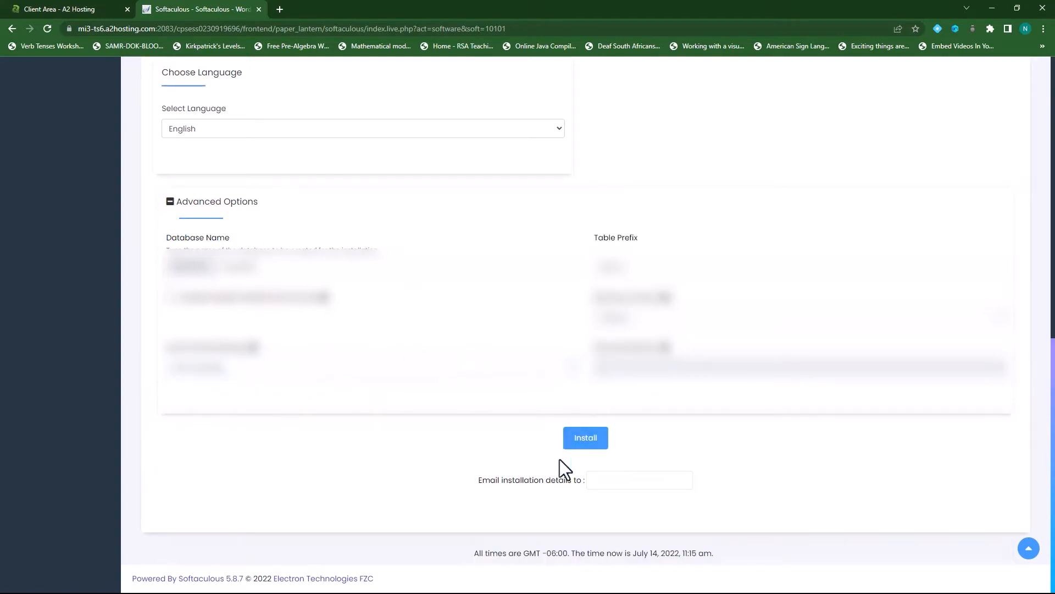
left_click(587, 438)
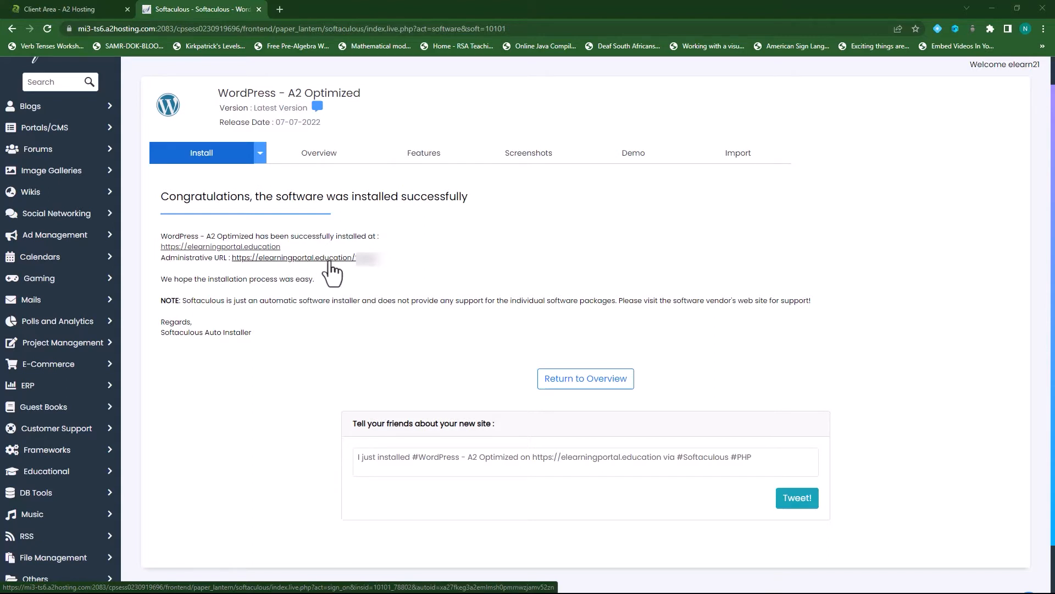
- Open elearningportal.education in a new tab and scroll through the My Blog home page
right_click(237, 250)
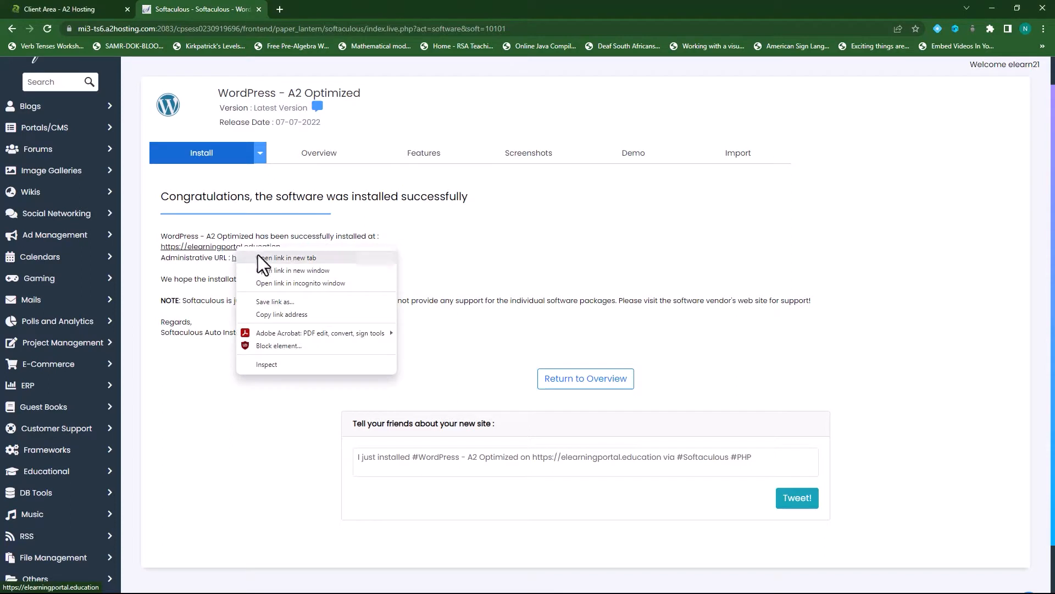
left_click(259, 258)
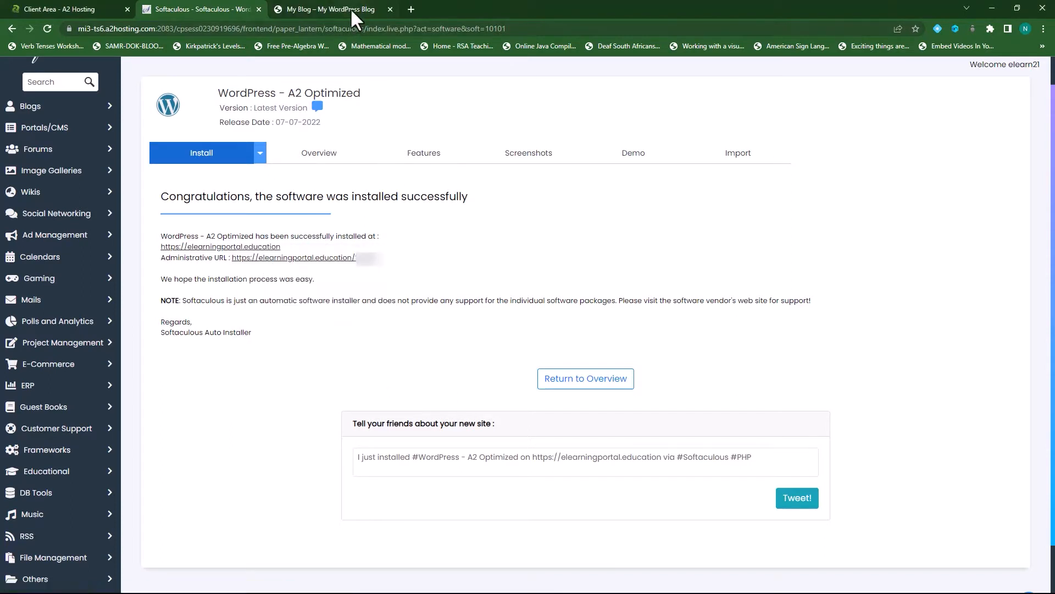
left_click(350, 8)
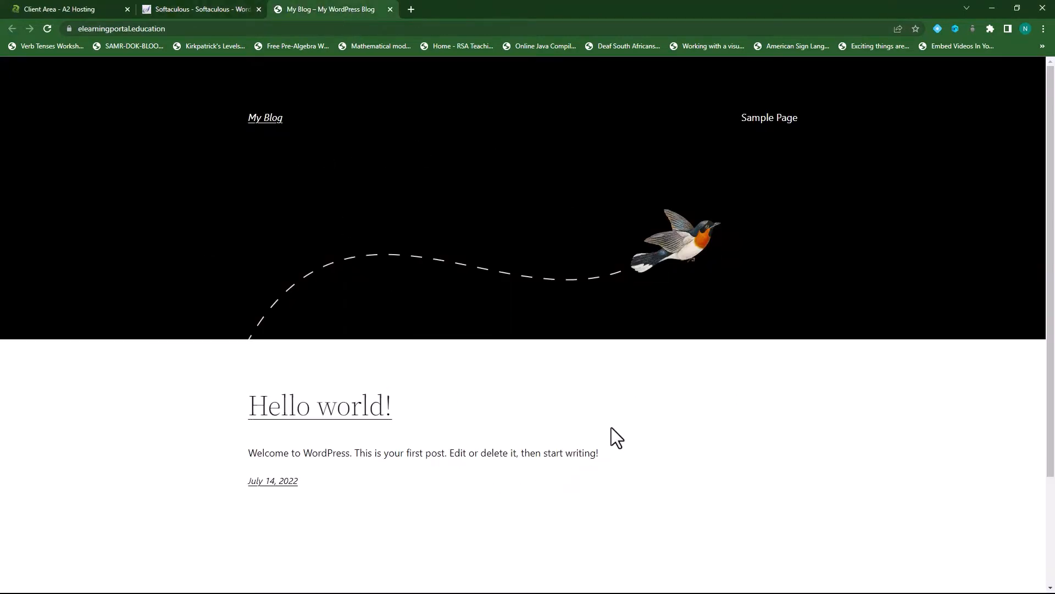
scroll(612, 434, "down", 3)
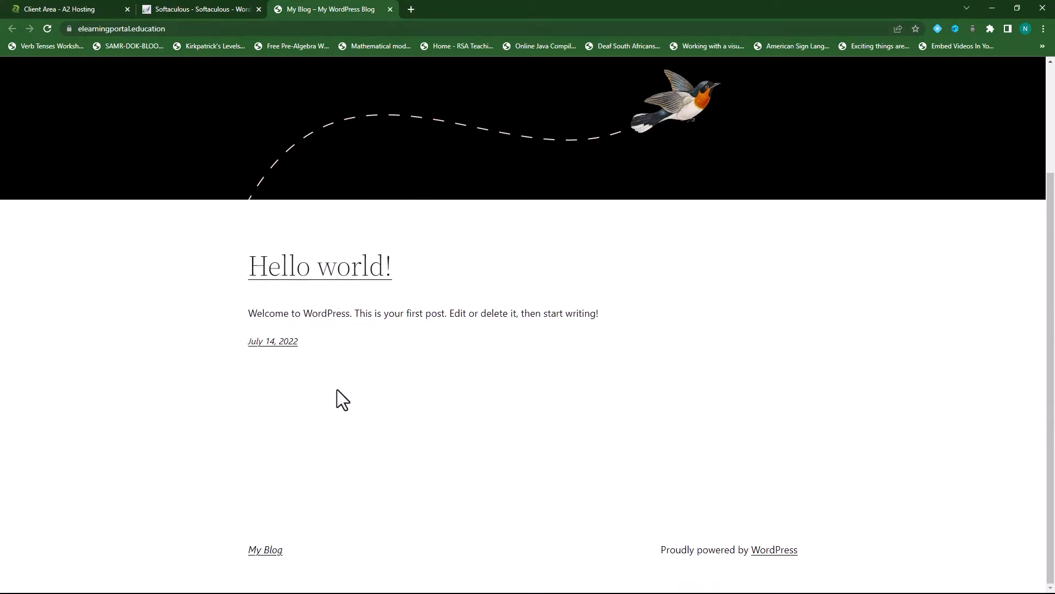
scroll(337, 389, "up", 3)
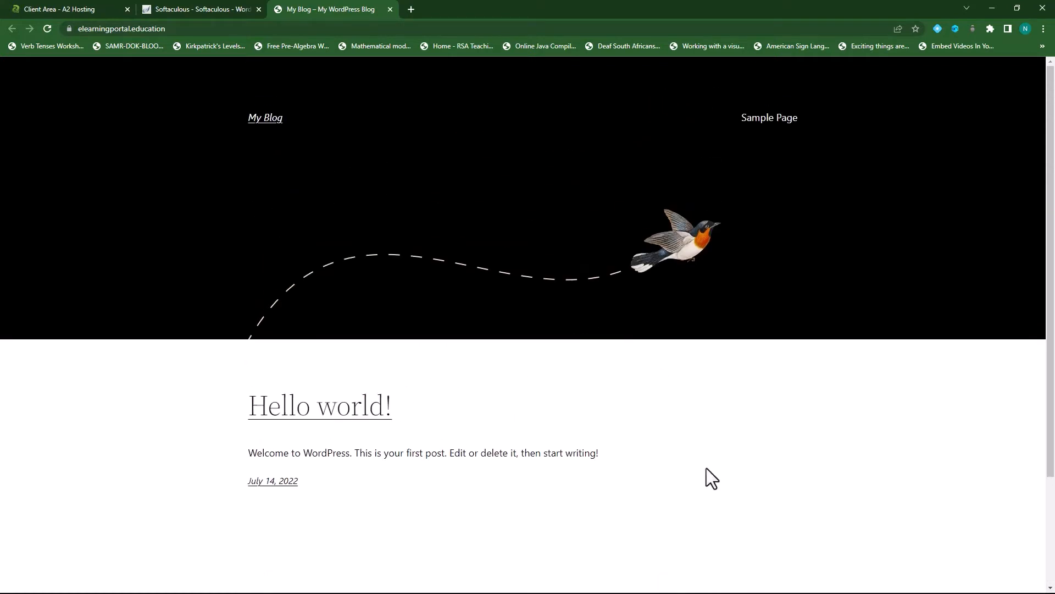
scroll(423, 483, "down", 3)
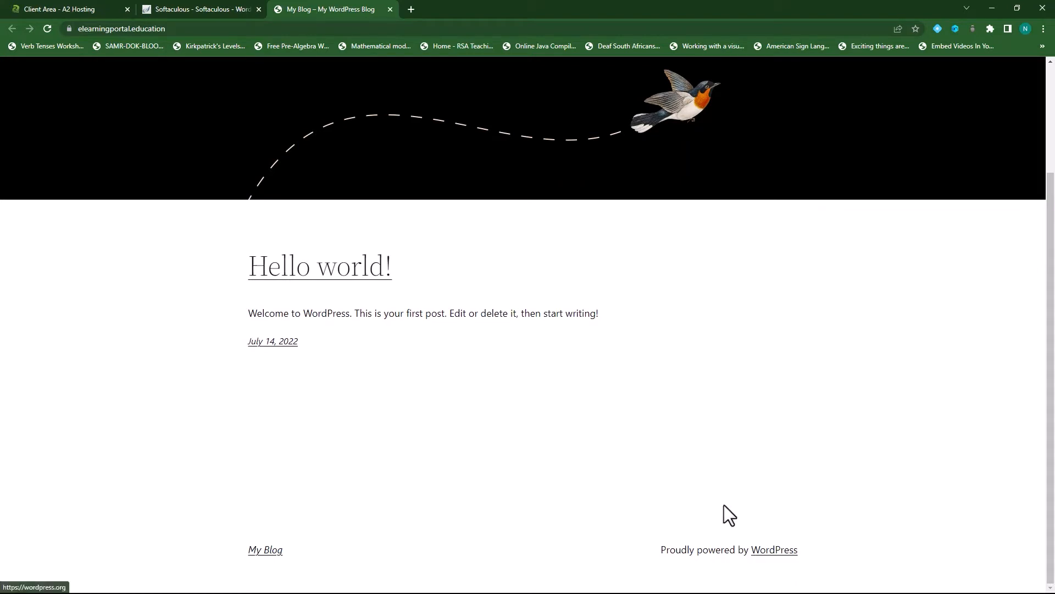
scroll(499, 397, "up", 3)
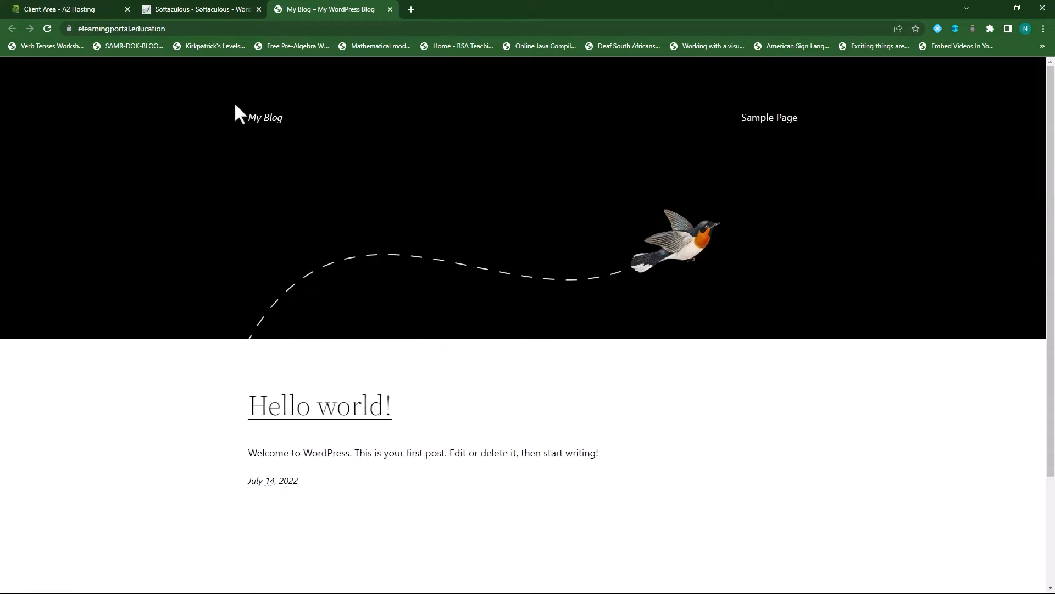
left_click(184, 28)
left_click(204, 28)
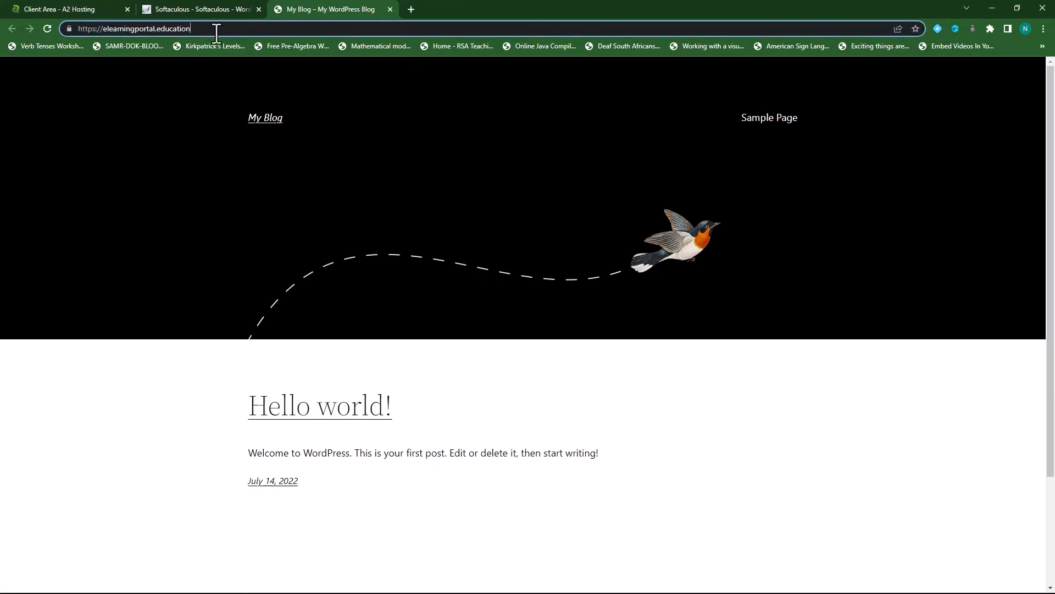
type("/")
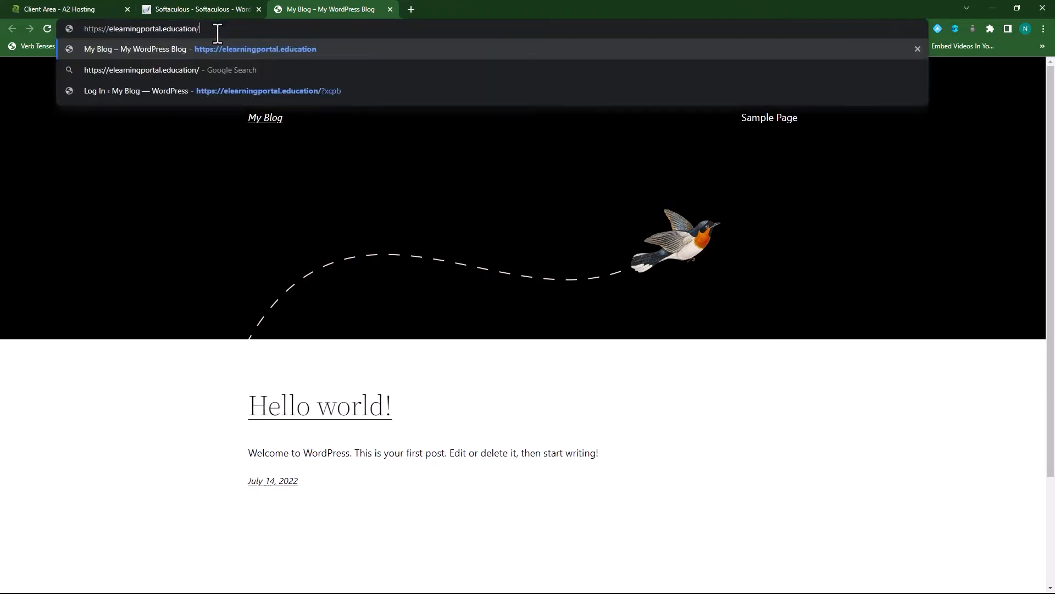
type("wp-")
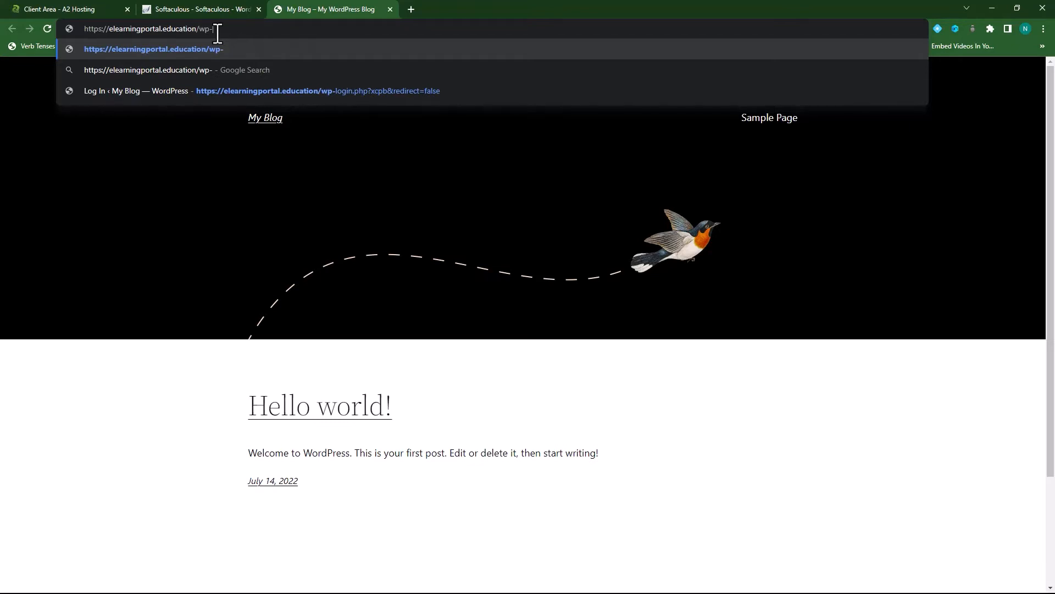
type("admin")
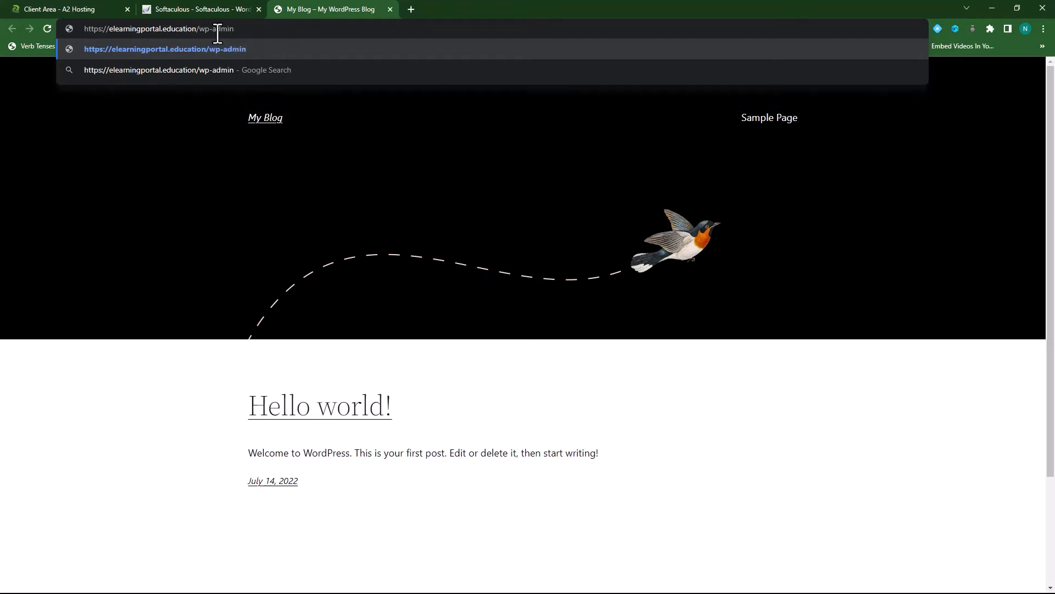
key("Return")
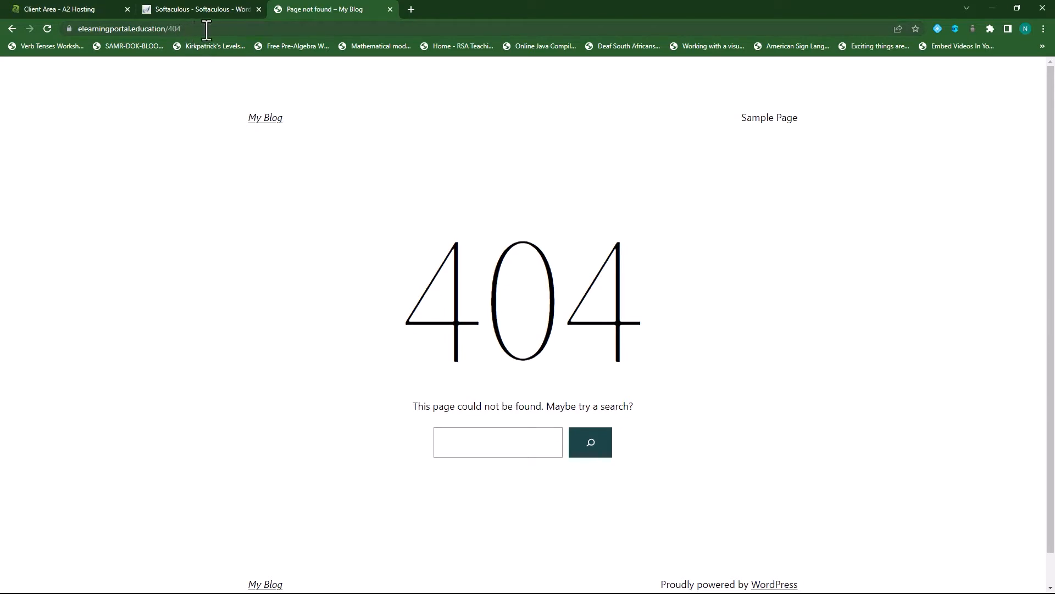
double_click(172, 30)
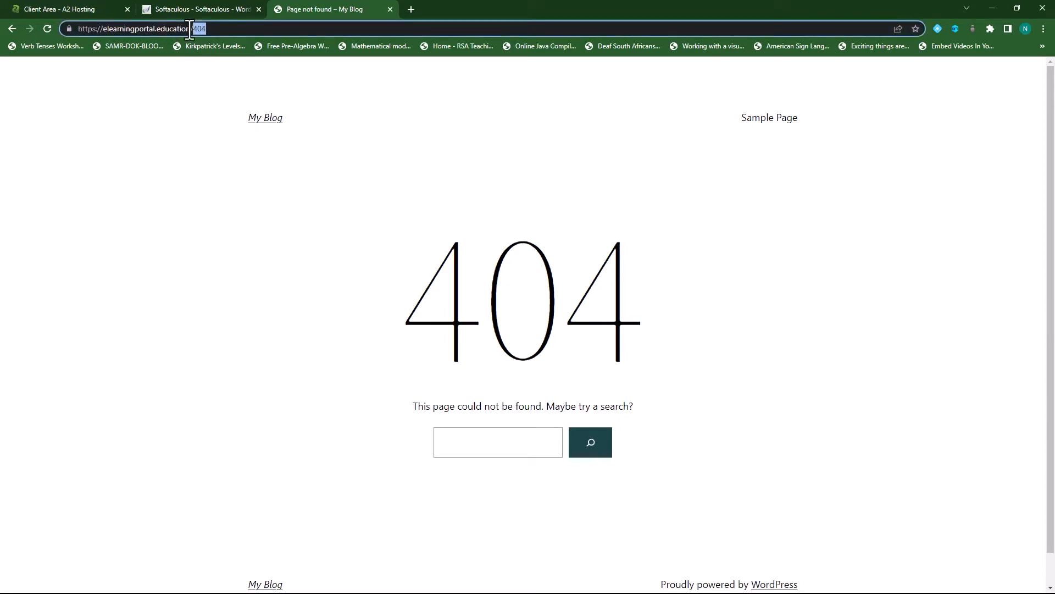
type("wp-admin")
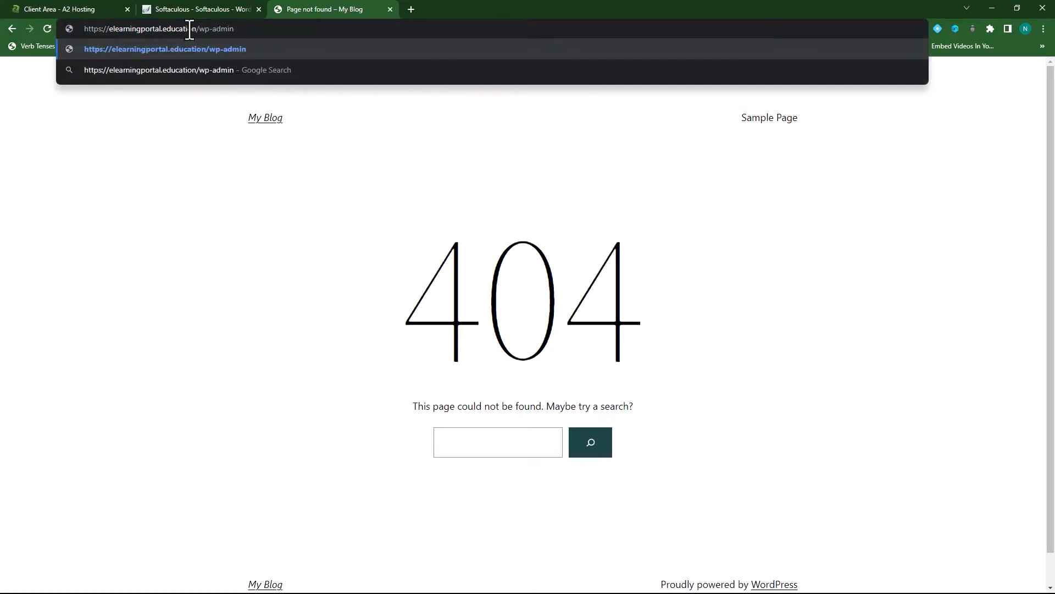
key("Return")
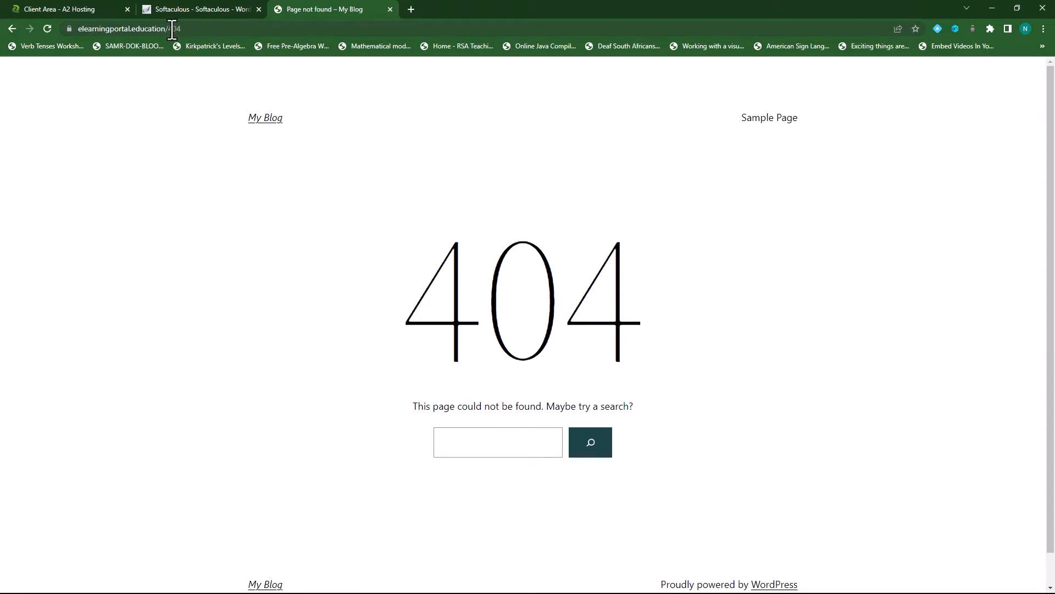
double_click(172, 29)
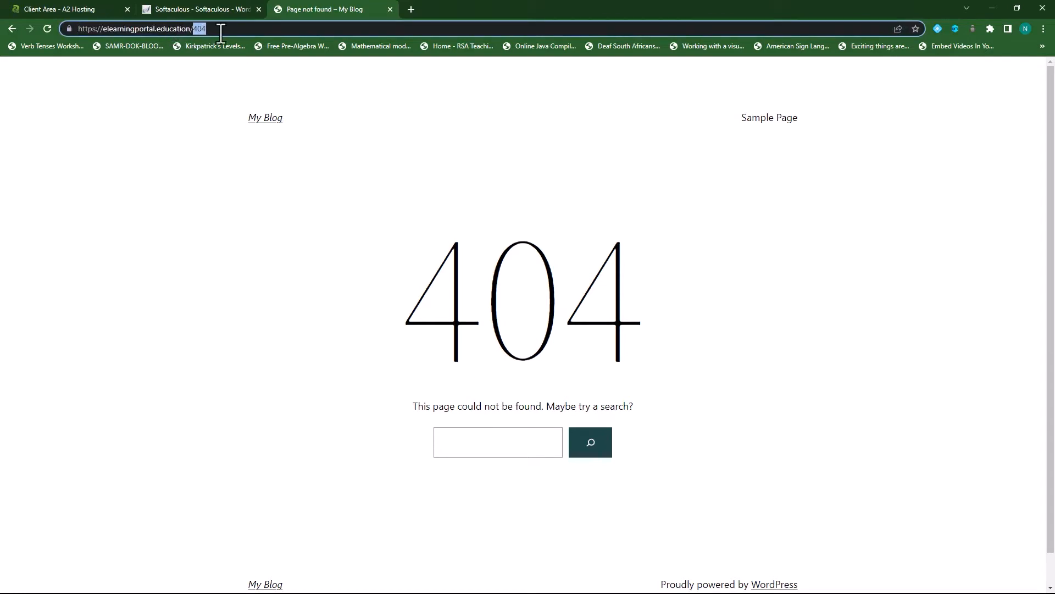
type("wp-")
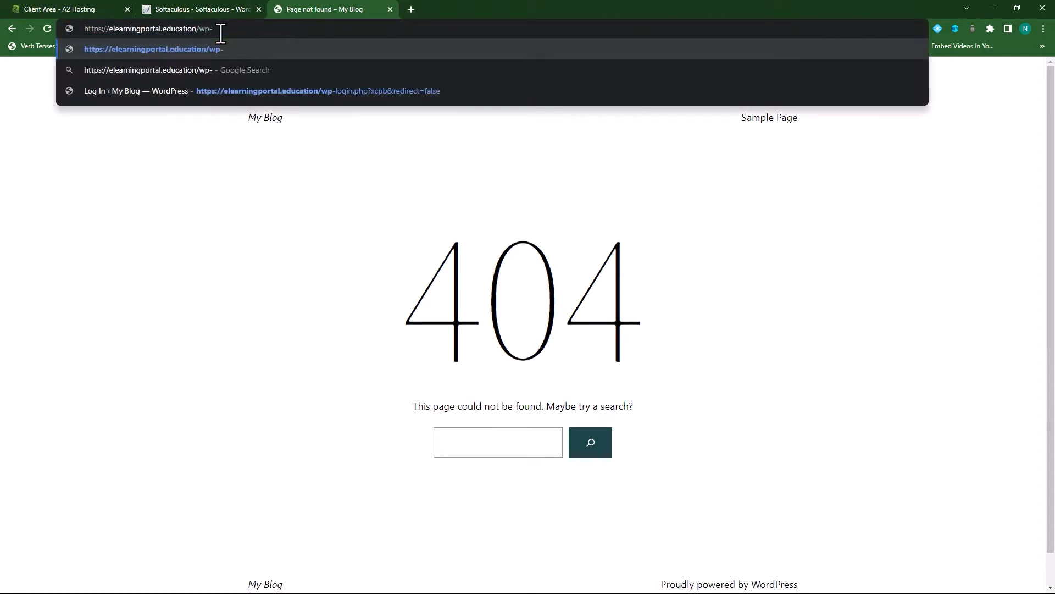
type("login")
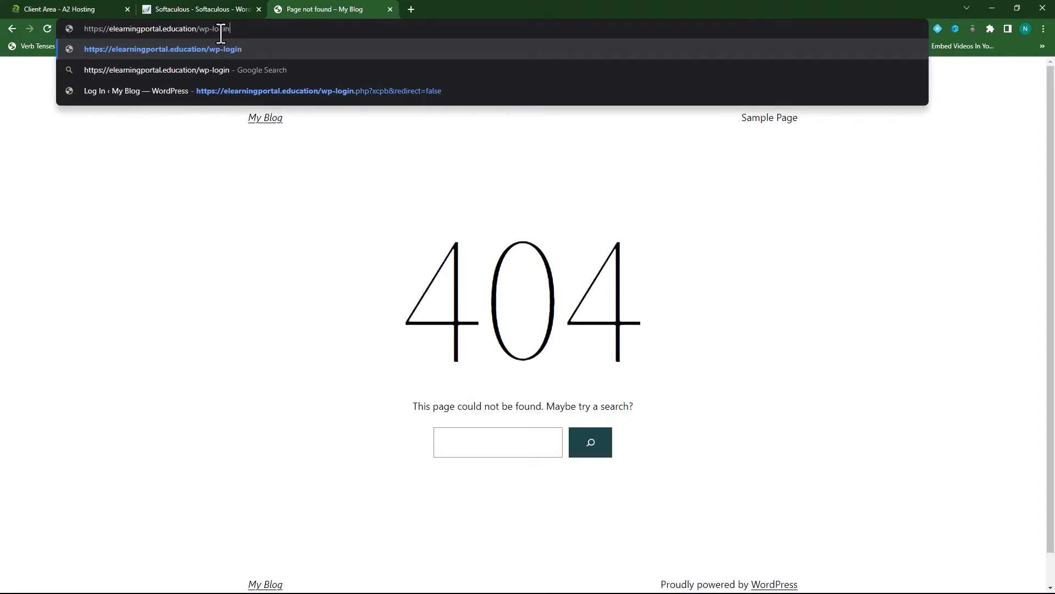
key("Return")
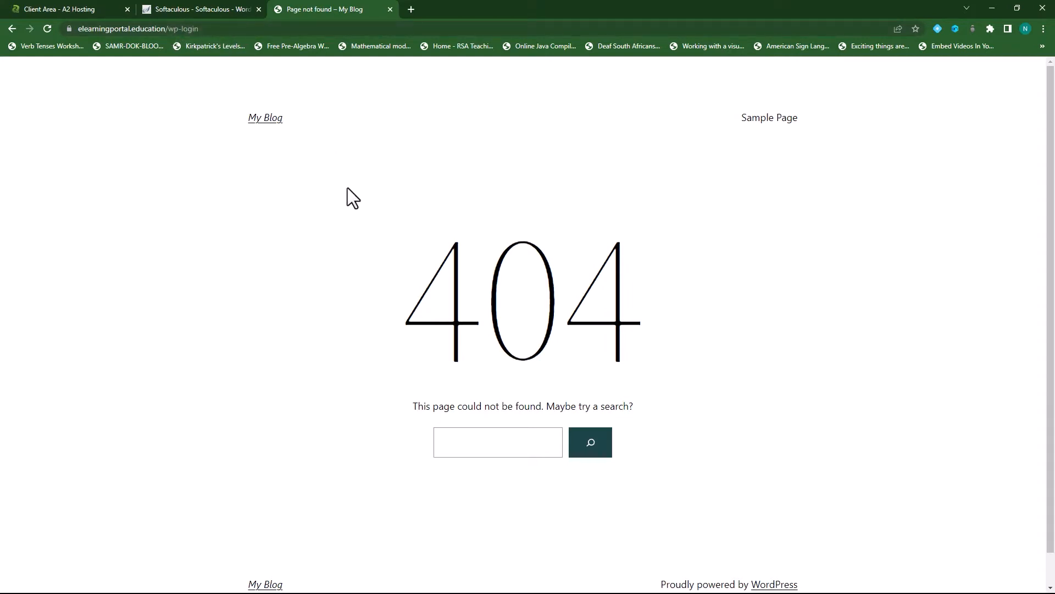
- Close the 404 tab and load the copied Administrative URL in a new tab
left_click(390, 9)
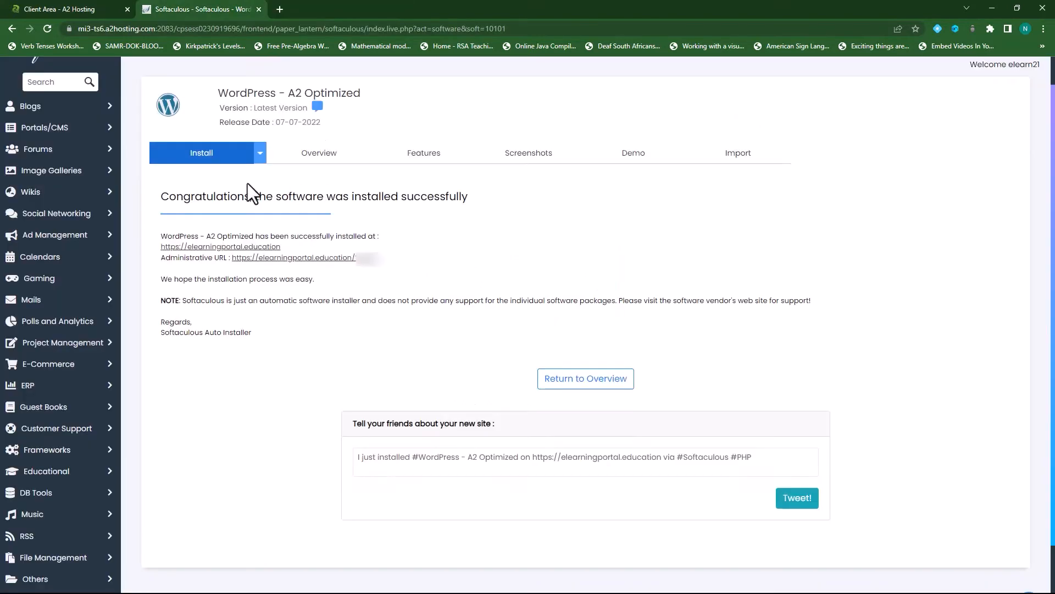
left_click_drag(382, 258, 232, 257)
right_click(283, 260)
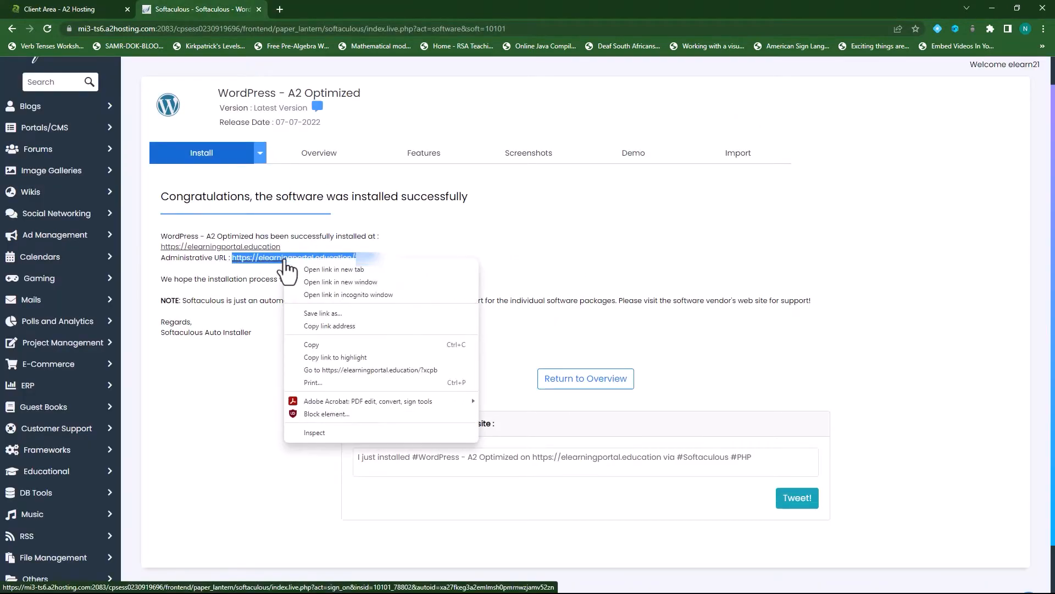
left_click(327, 344)
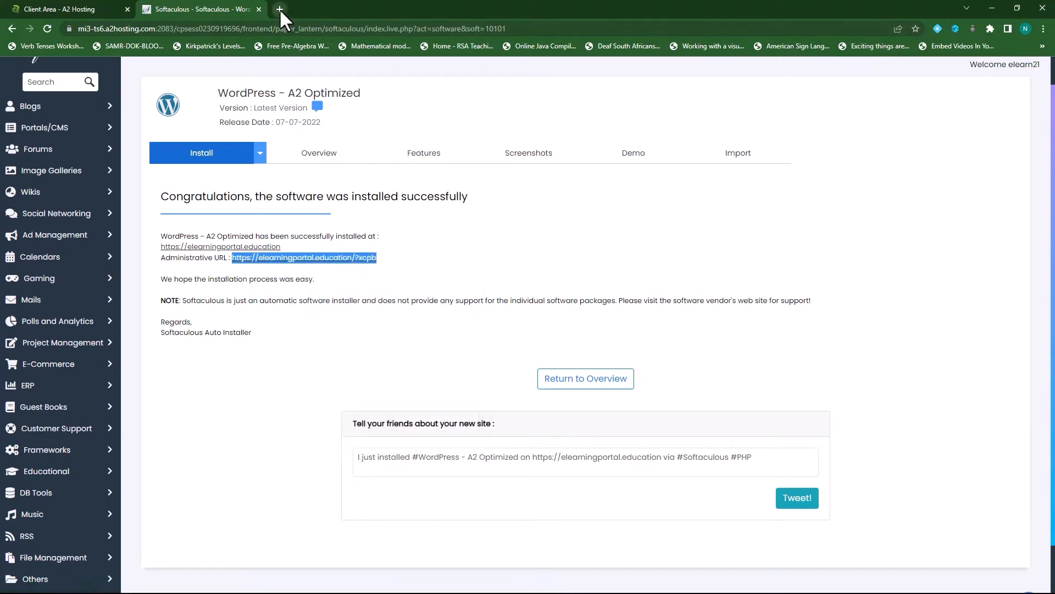
left_click(280, 8)
right_click(308, 29)
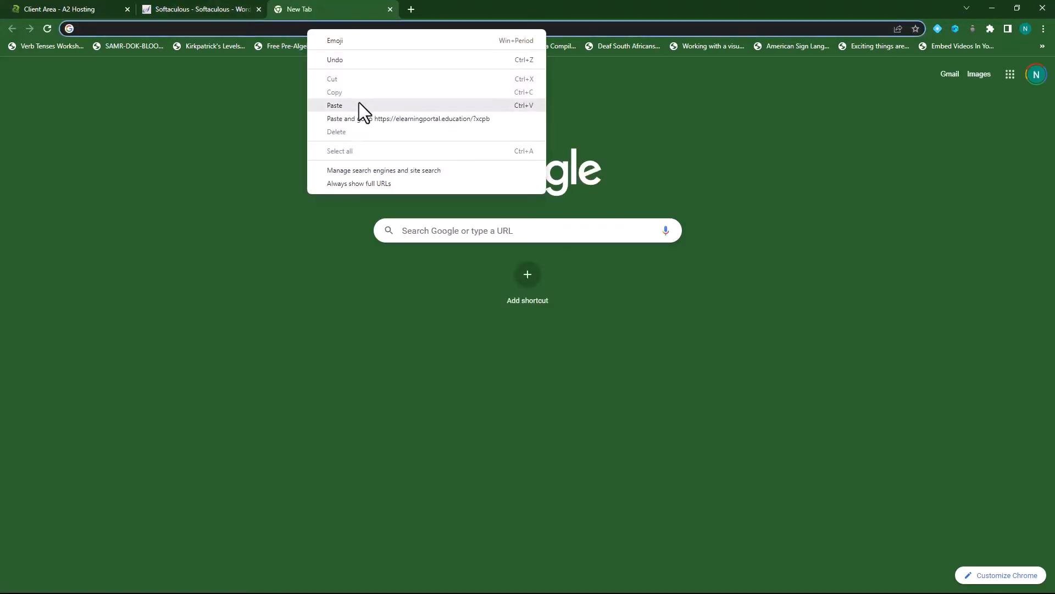
left_click(361, 118)
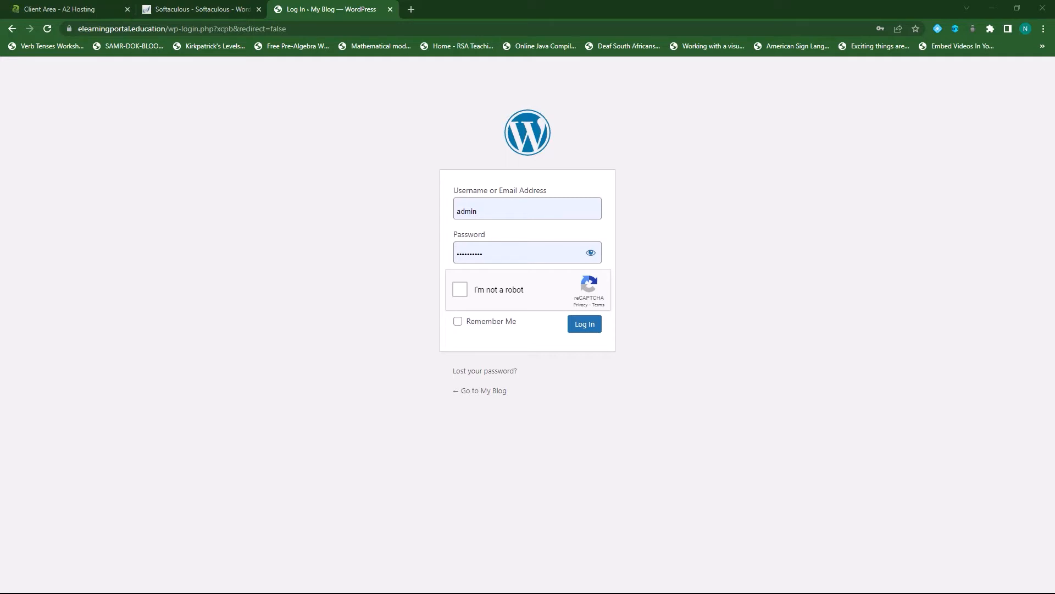
- Replace the autofilled username and password, tick I'm not a robot, and log in
left_click(499, 207)
left_click_drag(504, 207, 447, 209)
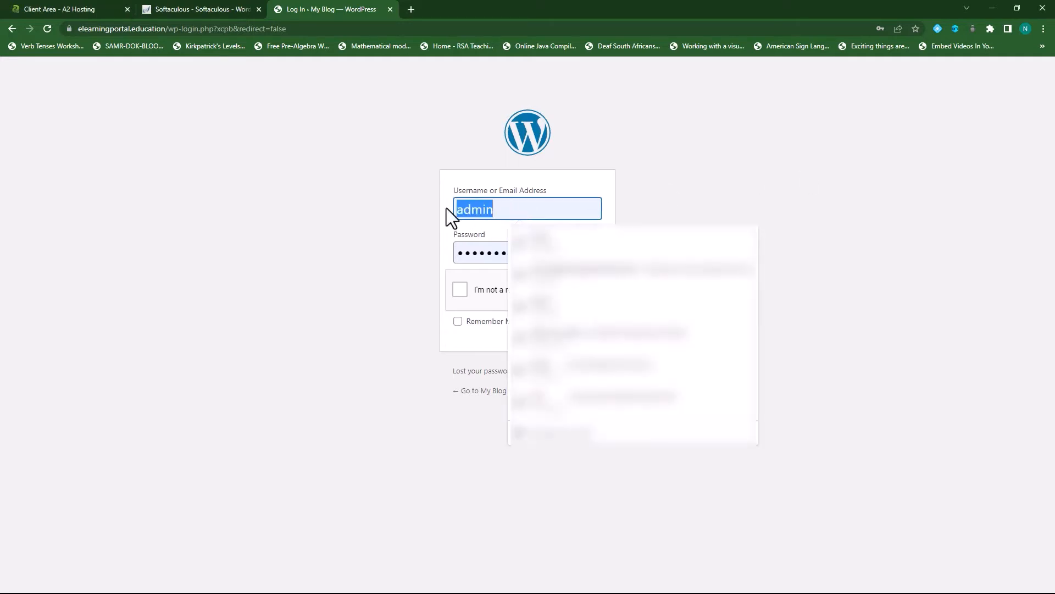
key("ctrl+v")
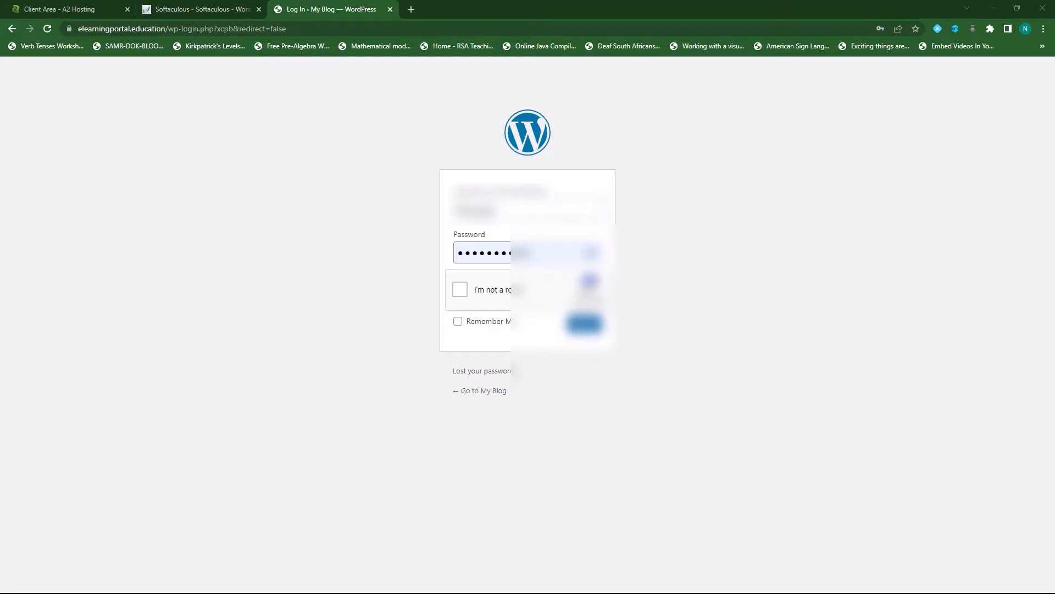
left_click(545, 255)
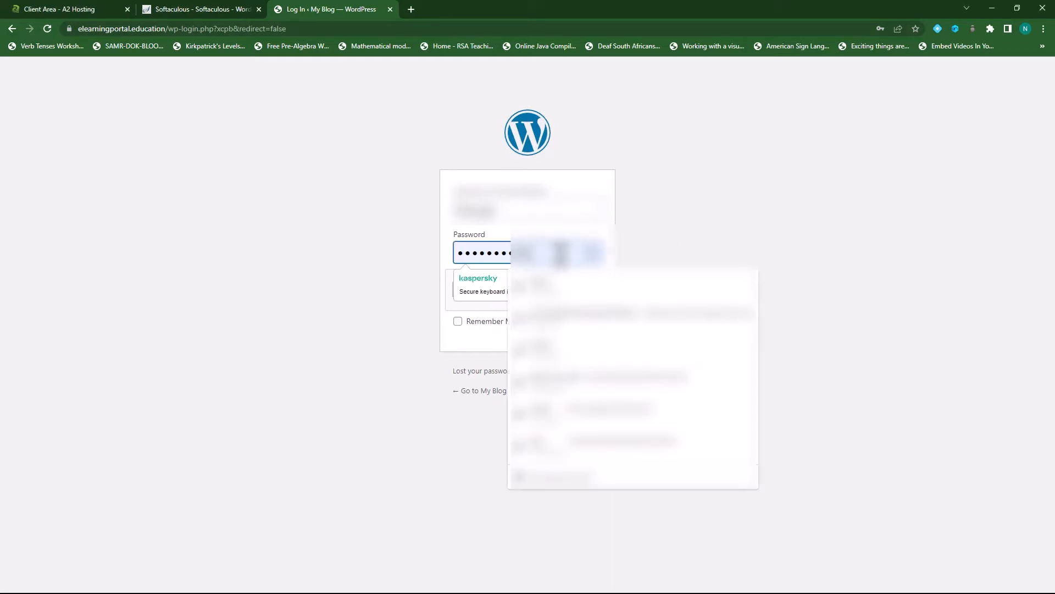
left_click_drag(561, 254, 449, 254)
left_click(450, 253)
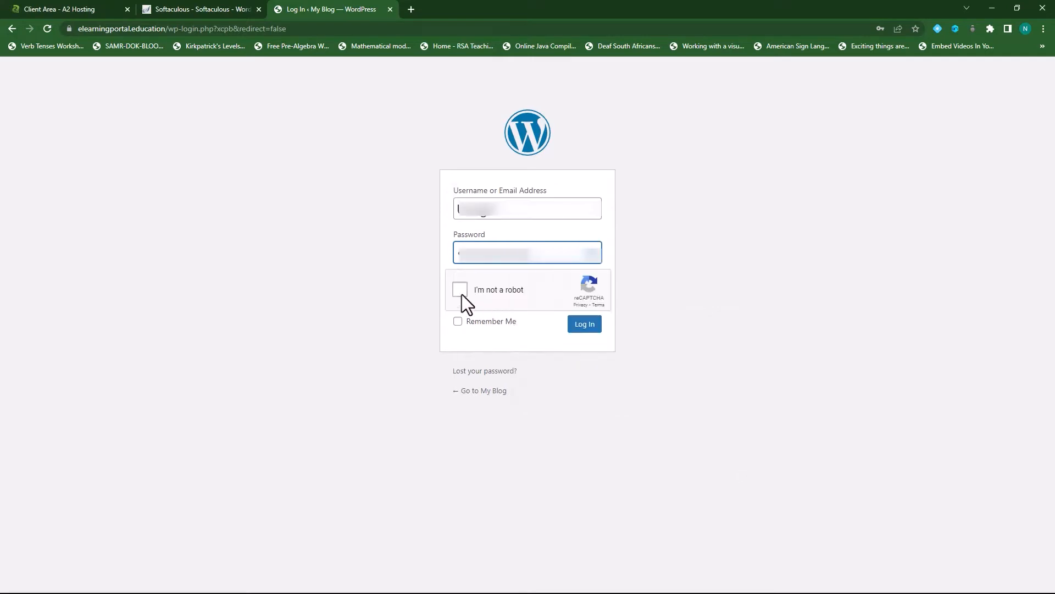
left_click(461, 292)
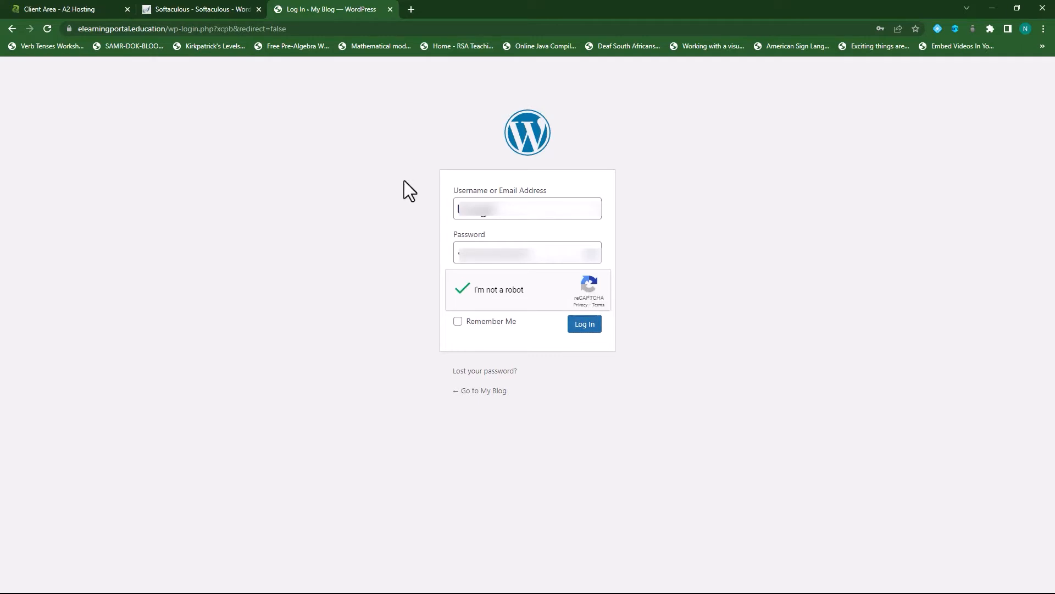
left_click(585, 325)
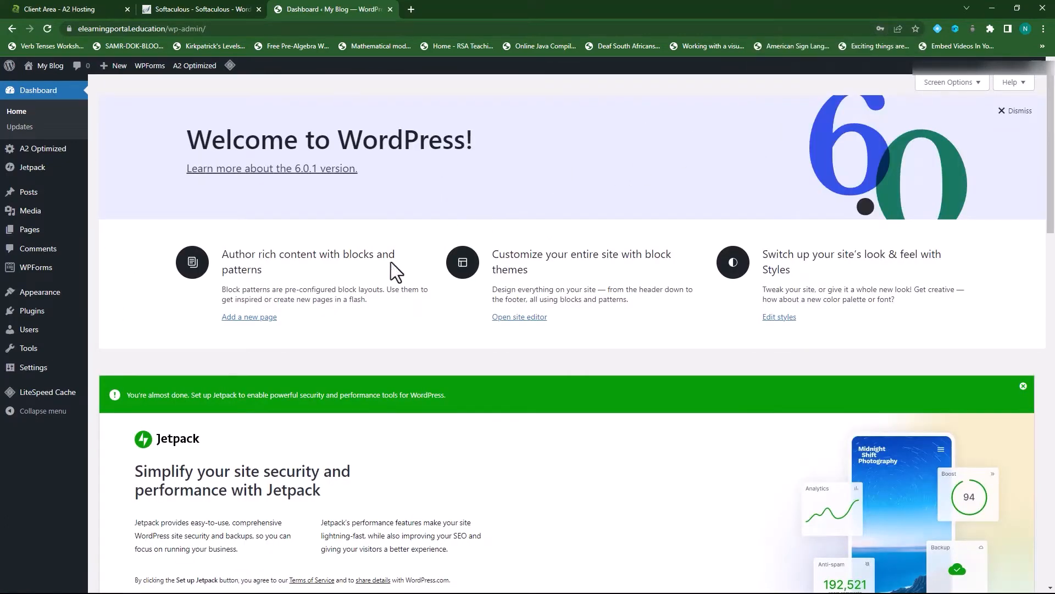
- Dismiss the Jetpack and Welcome panels, move Quick Draft last and A2 Optimized above WPForms
left_click(1024, 386)
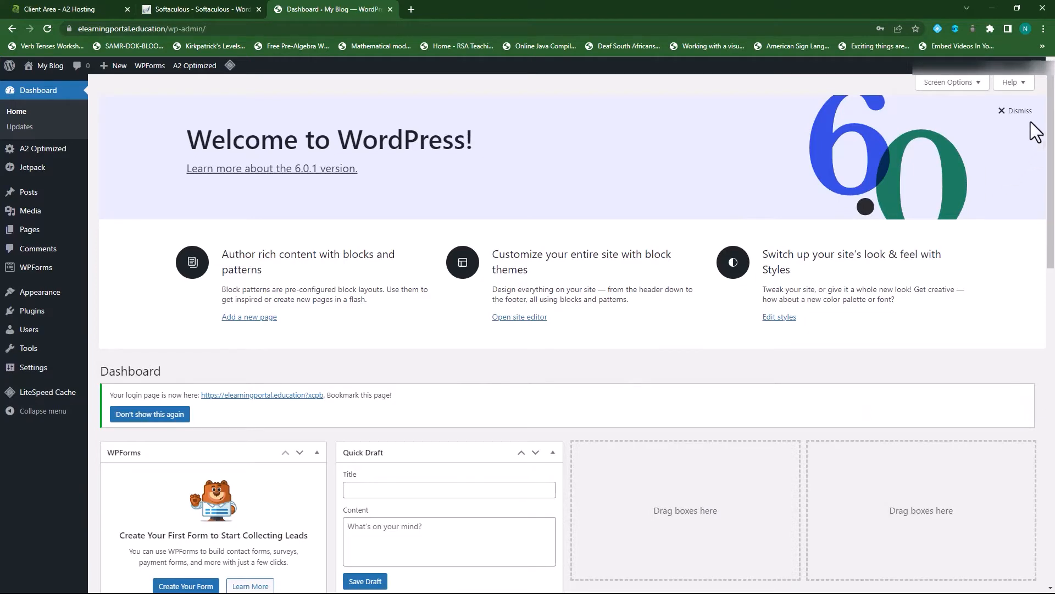
left_click(1014, 111)
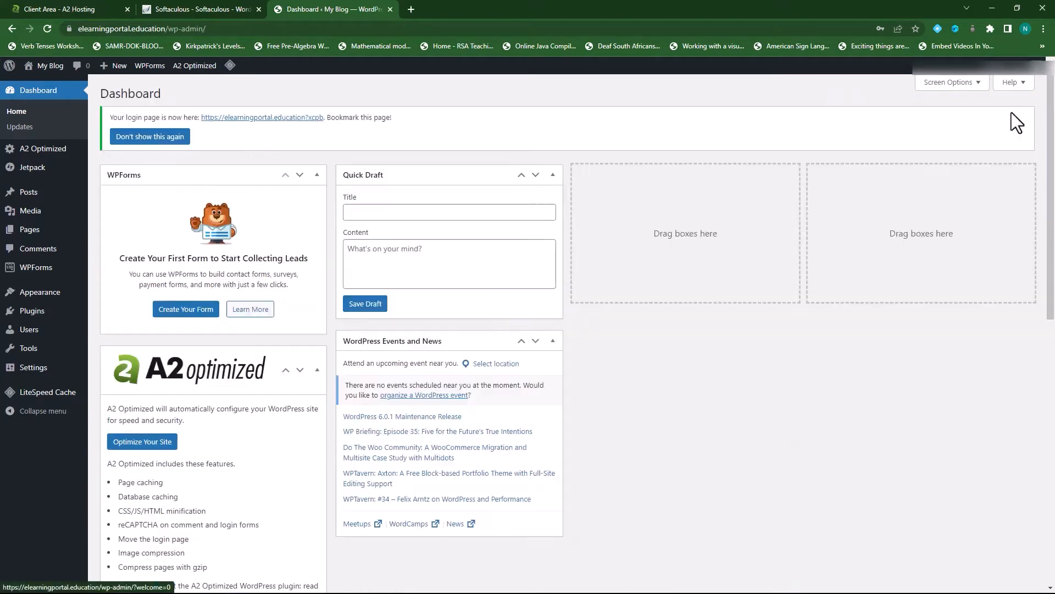
left_click(521, 174)
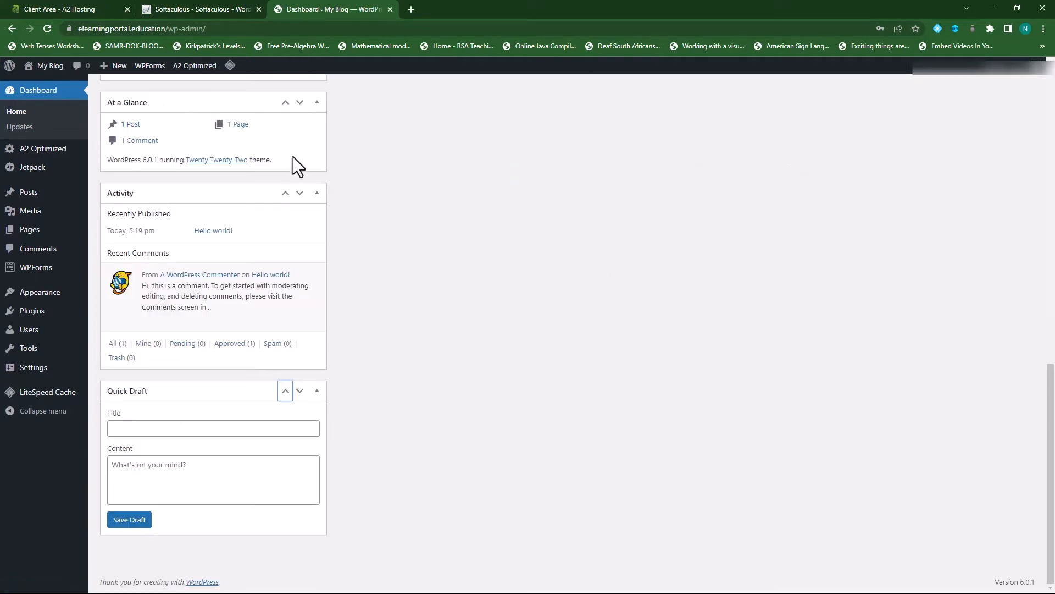
scroll(437, 311, "up", 12)
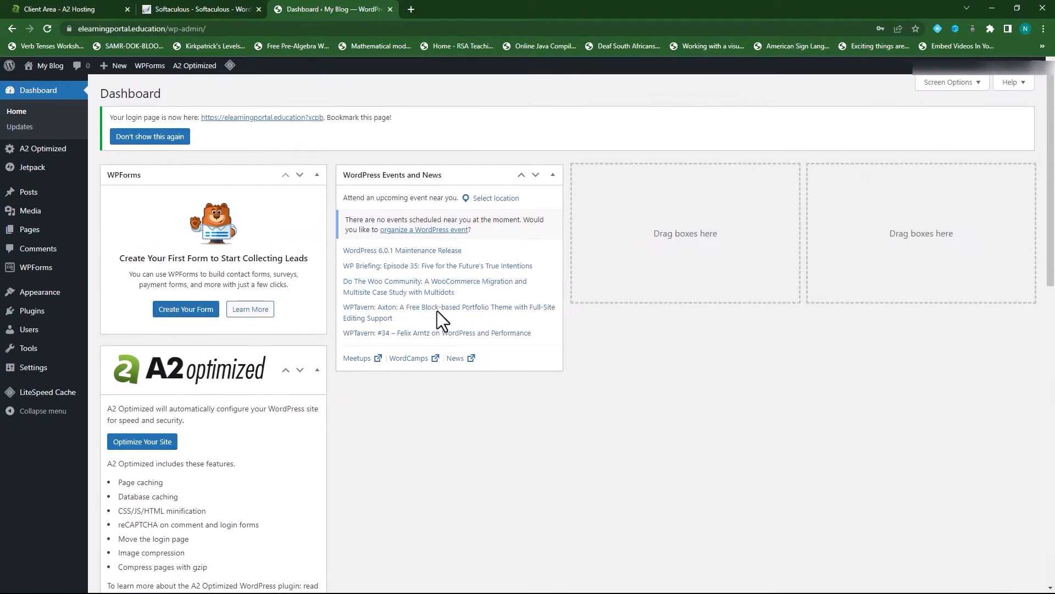
left_click(286, 369)
left_click(300, 189)
left_click(286, 369)
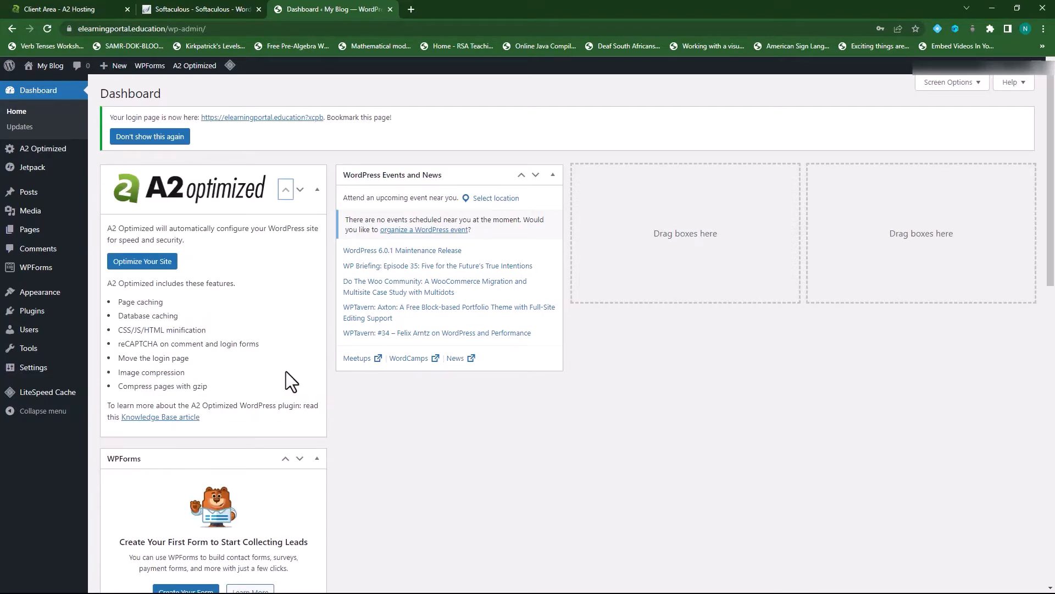
scroll(275, 396, "down", 5)
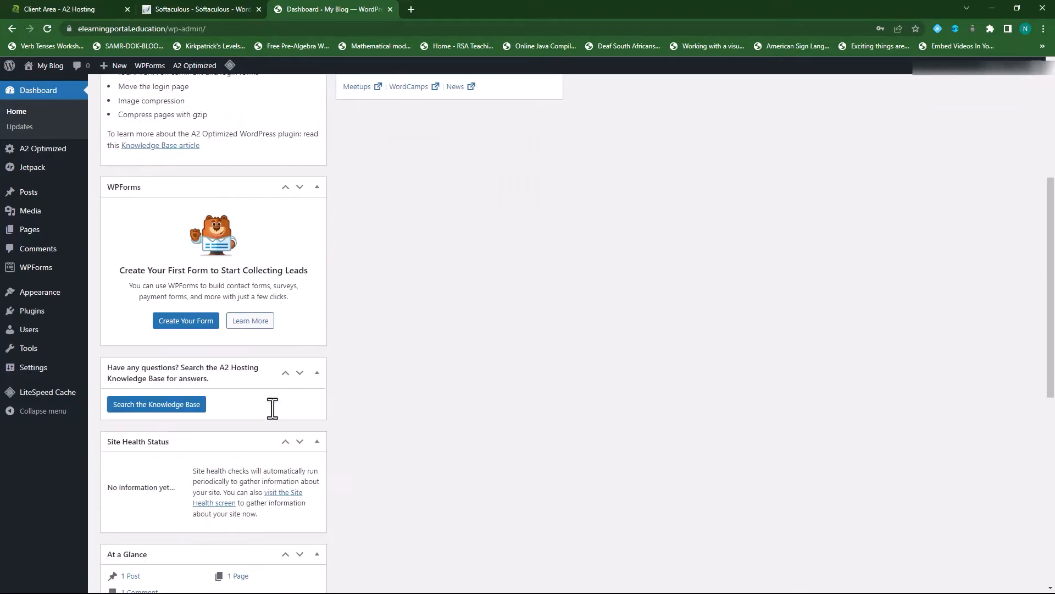
- Collapse the WPForms, A2 Hosting questions, Site Health, Activity, At a Glance and Quick Draft widgets
left_click(317, 187)
left_click(317, 220)
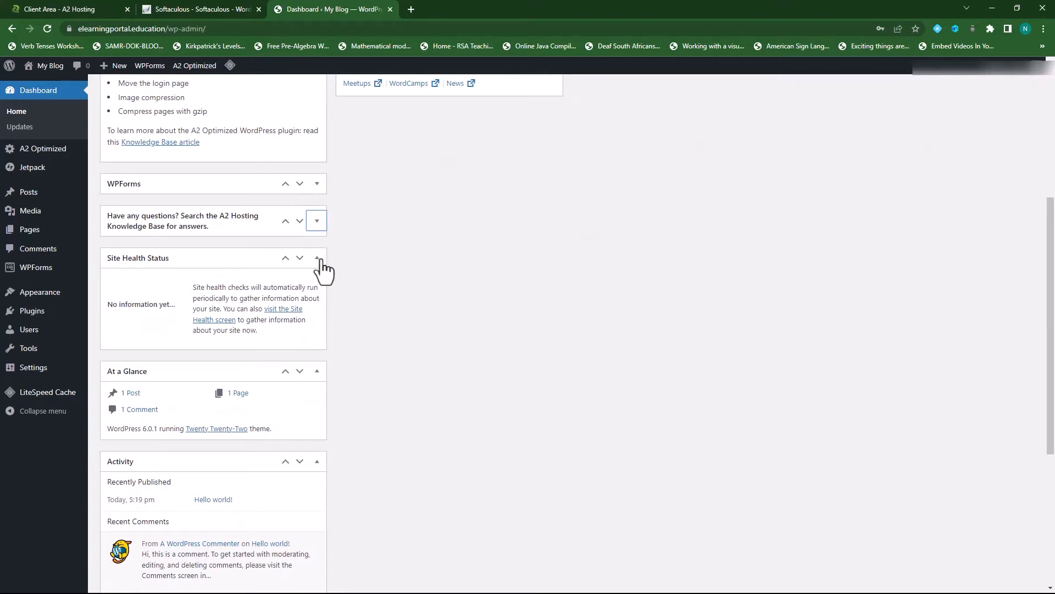
left_click(317, 257)
left_click(317, 380)
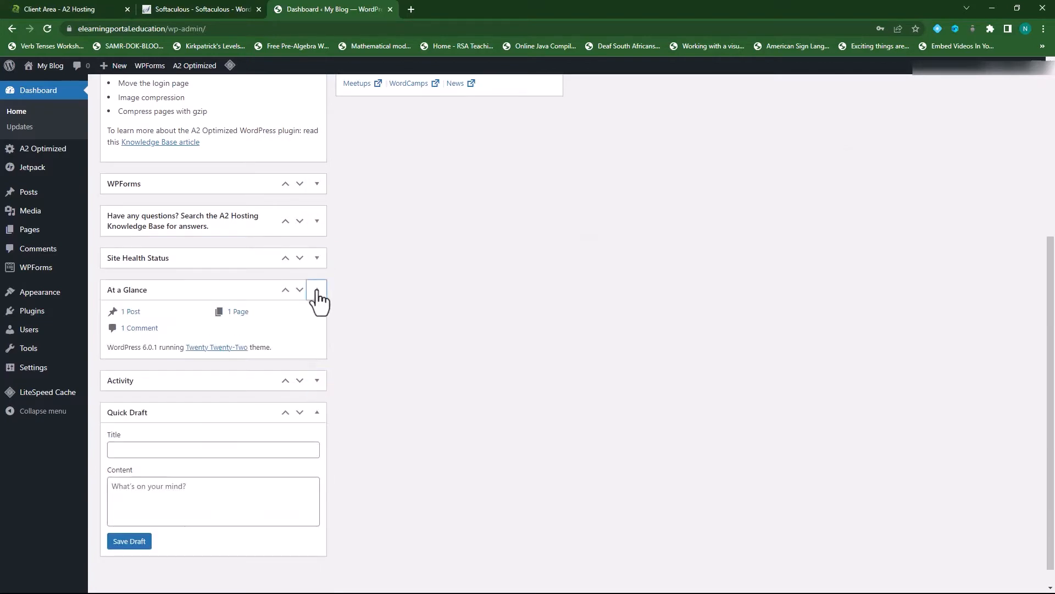
left_click(317, 290)
scroll(398, 409, "up", 5)
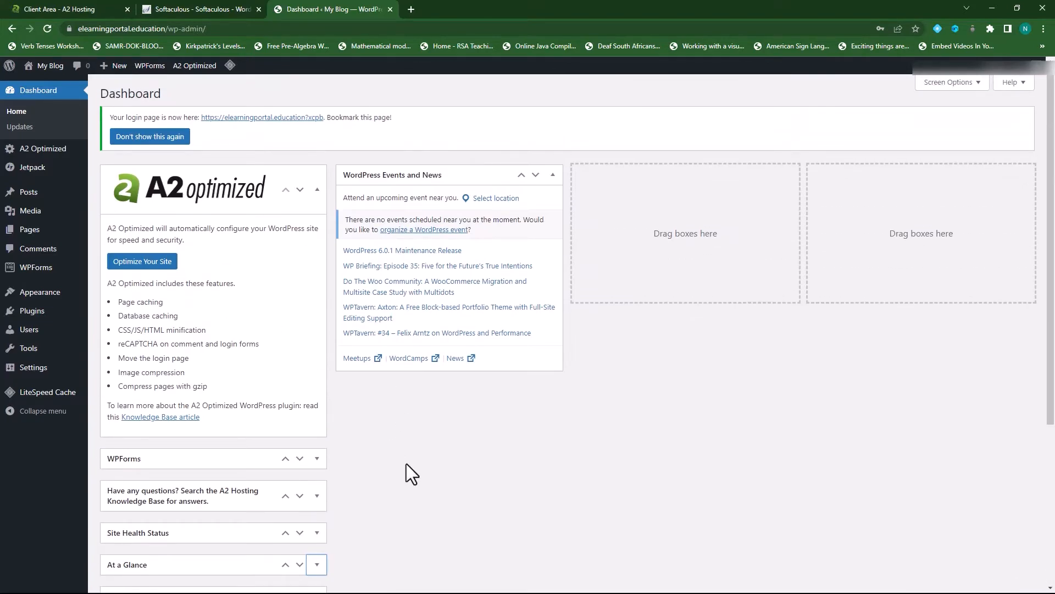
scroll(411, 473, "down", 5)
left_click(322, 399)
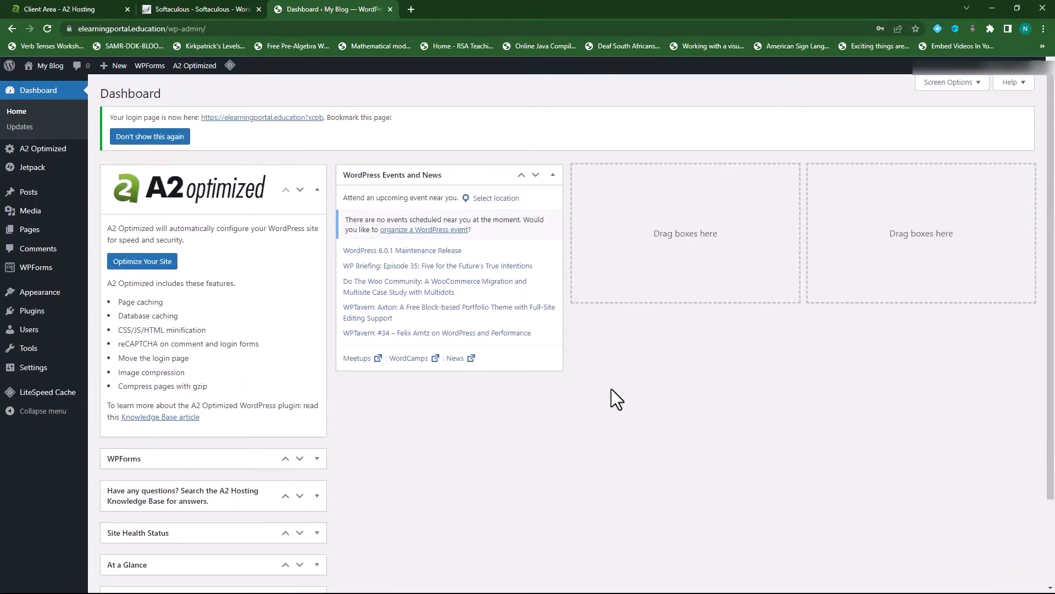
right_click(46, 67)
- Preview the My Blog front page in a new tab, then close it
left_click(54, 75)
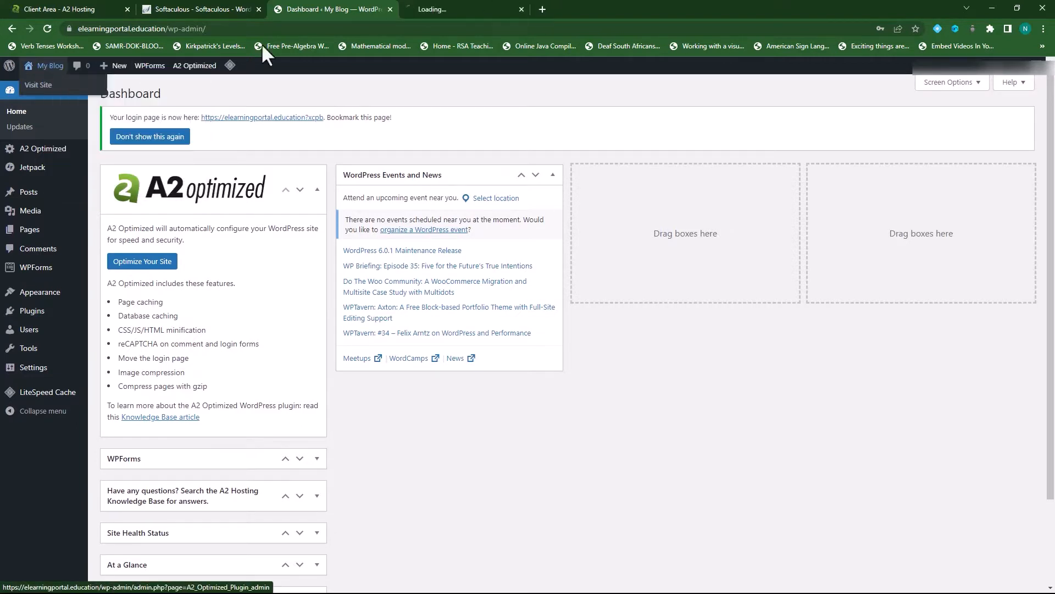
left_click(428, 10)
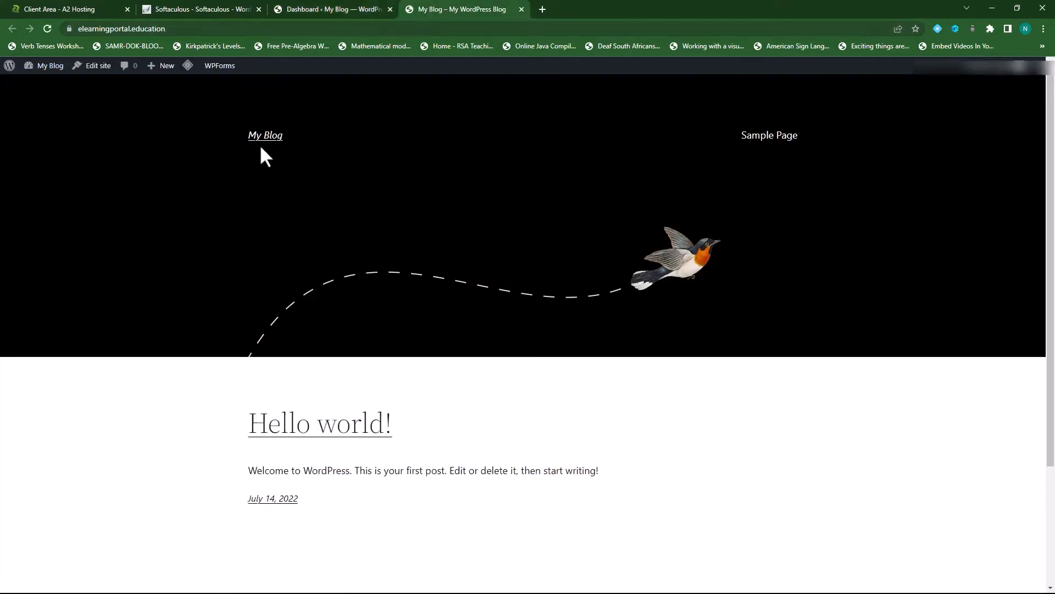
scroll(370, 358, "down", 2)
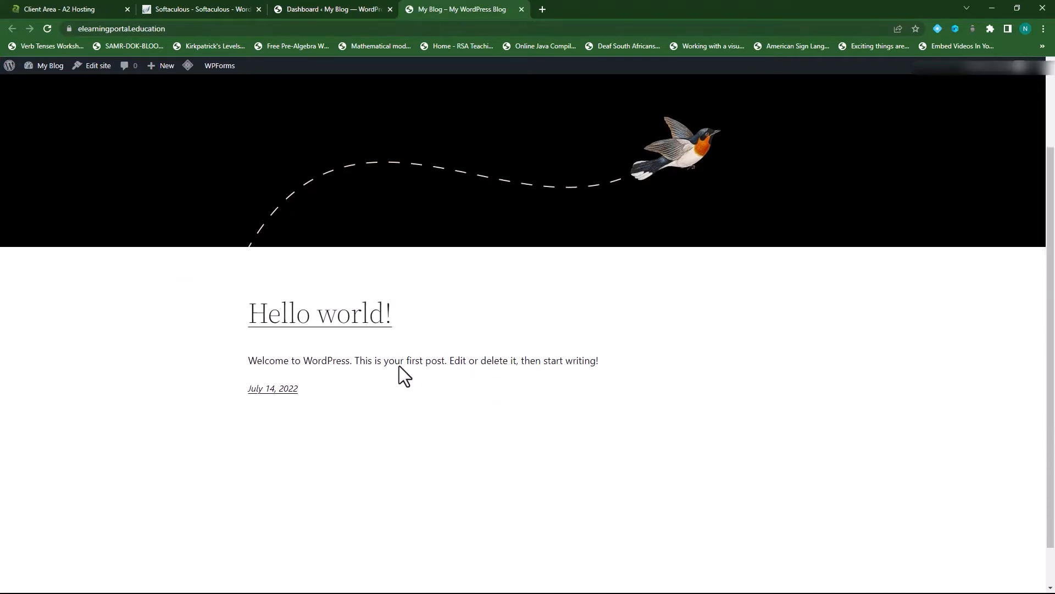
scroll(391, 419, "up", 2)
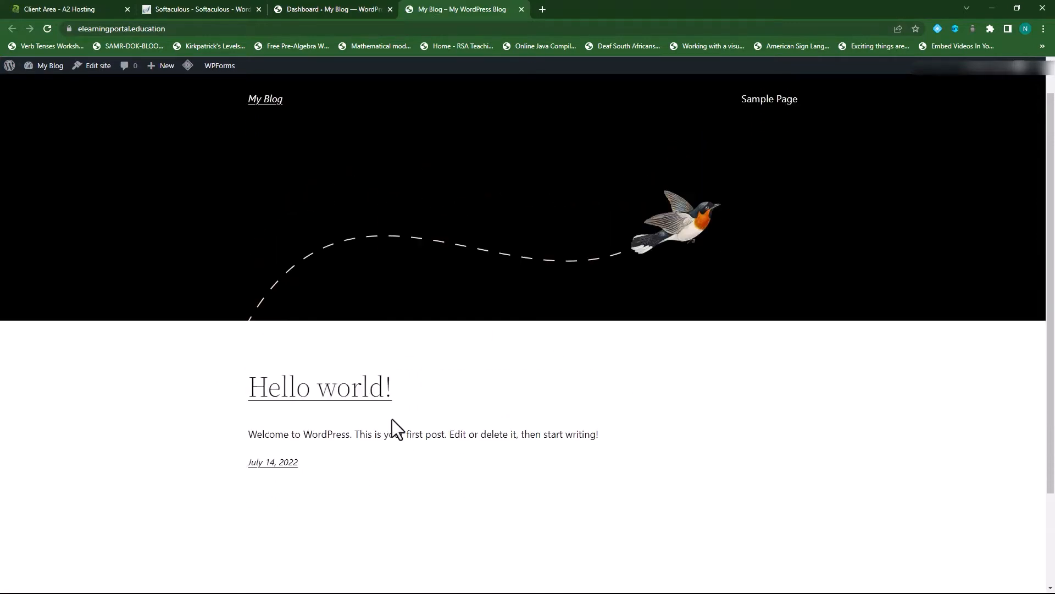
left_click(521, 9)
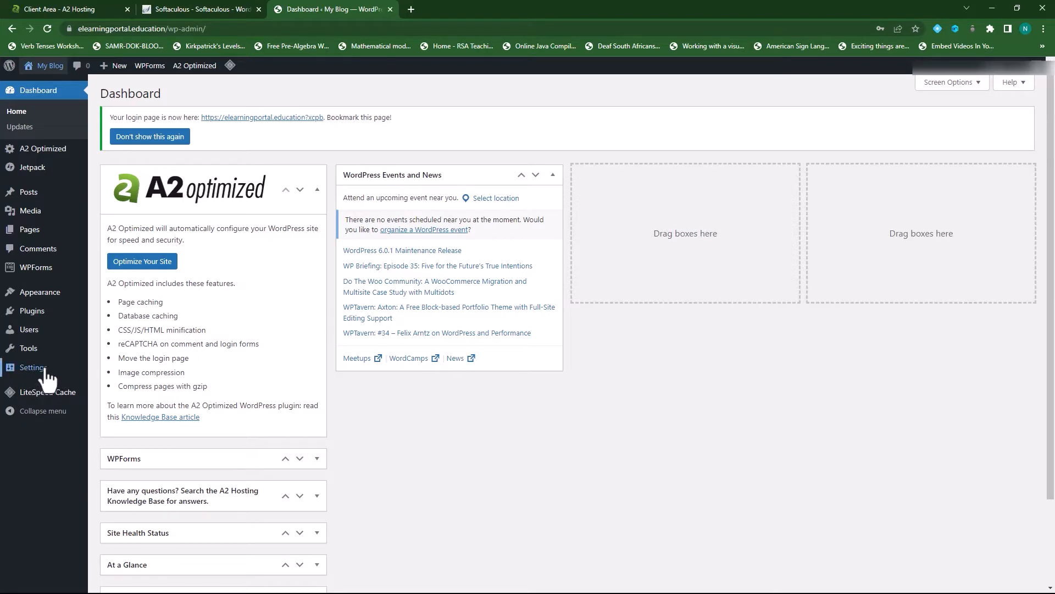
- Change the Site Title to ELearningPortal, empty the Tagline, and save the General Settings
mouse_move(34, 373)
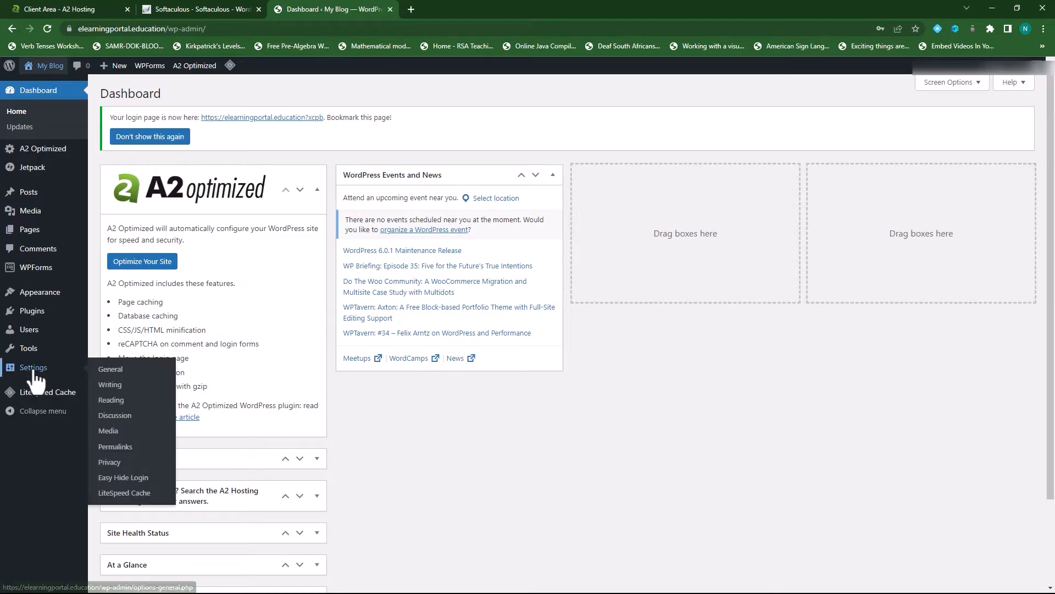
left_click(109, 371)
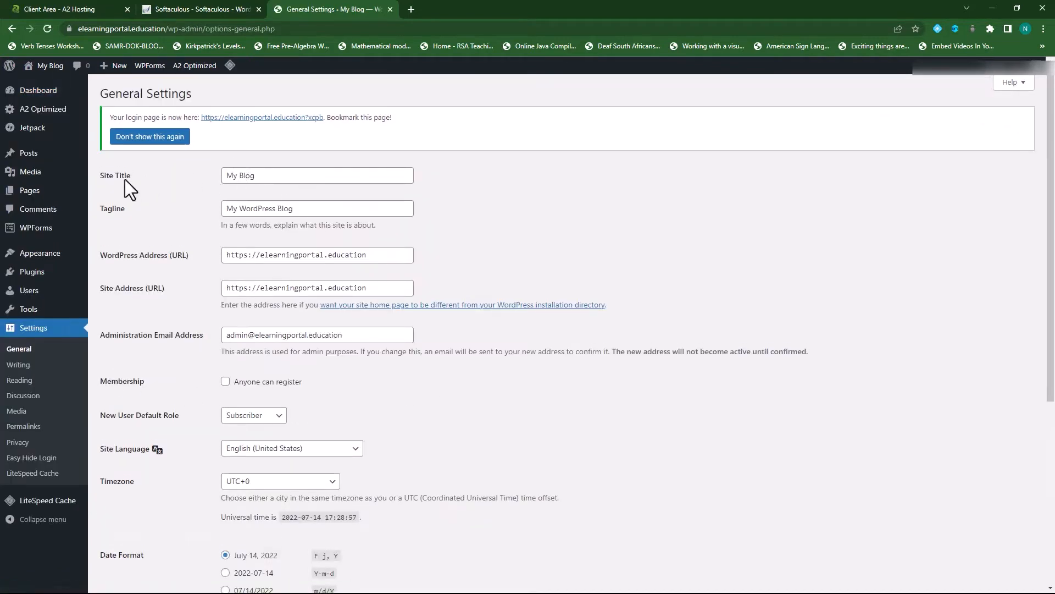
double_click(250, 176)
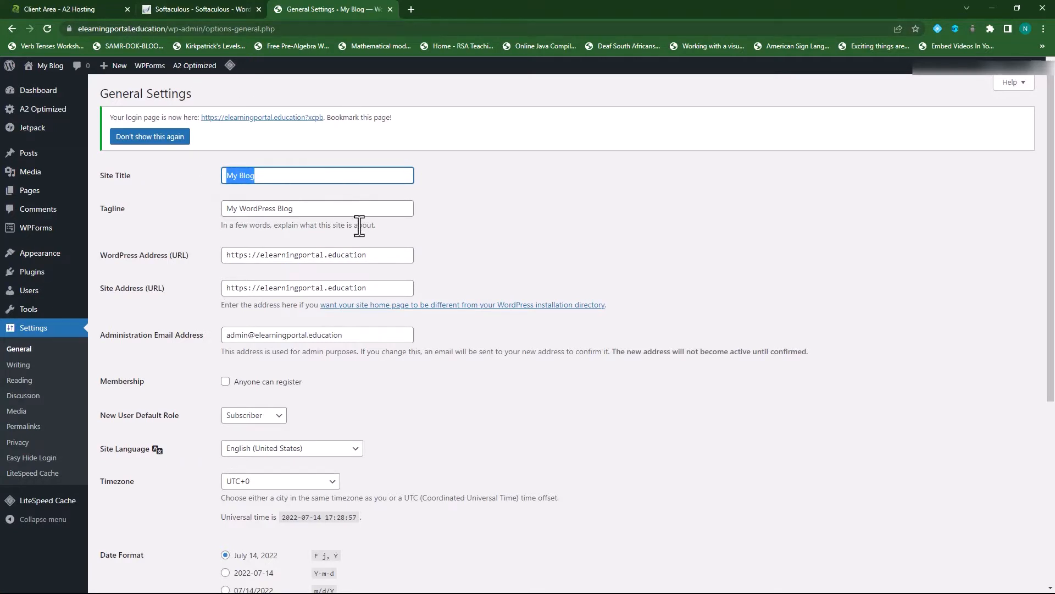
type("E")
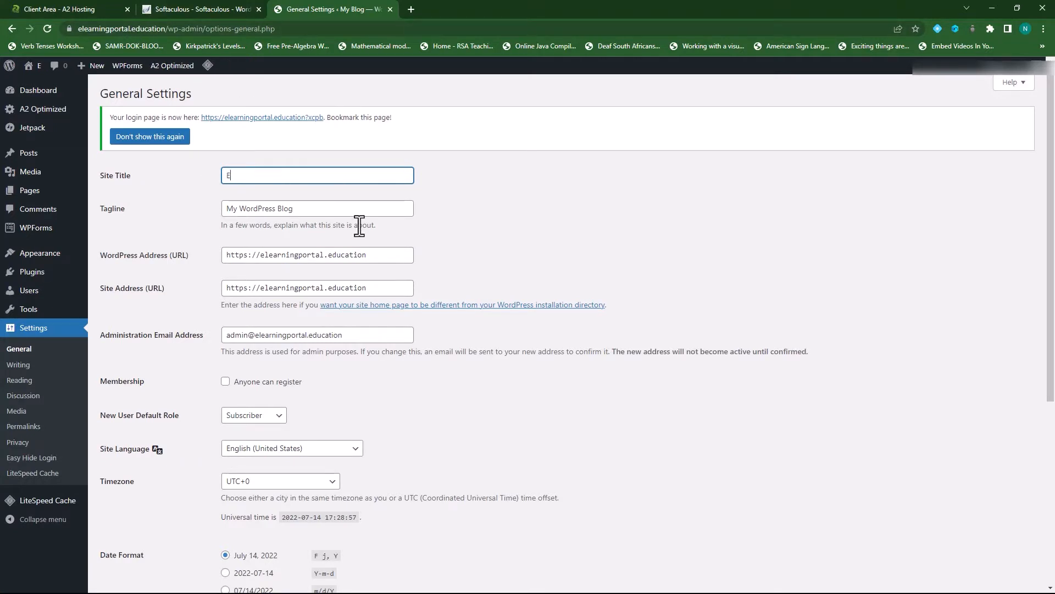
type("Learnin")
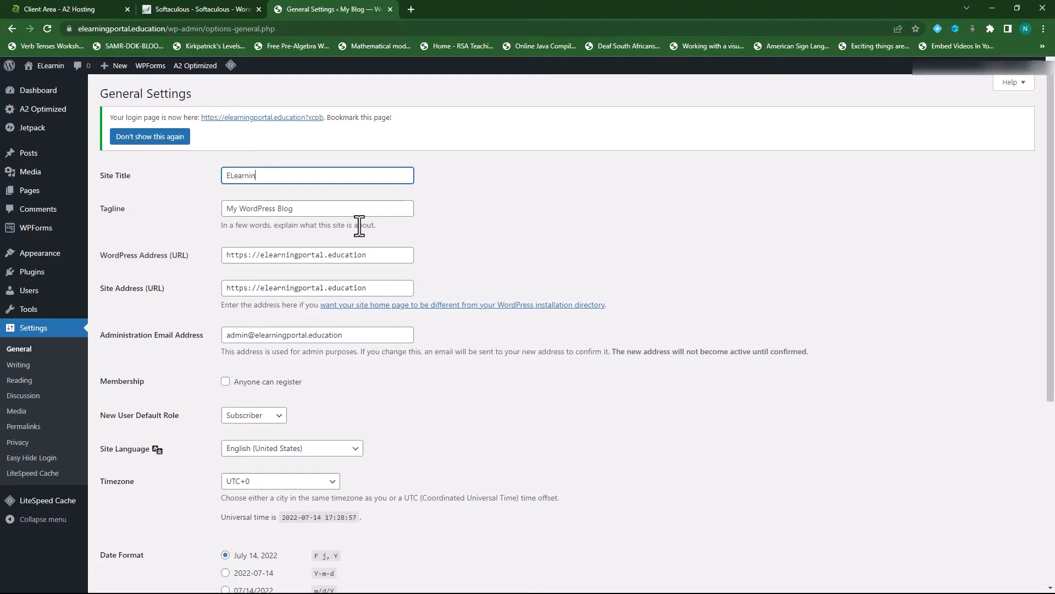
type("gPortal")
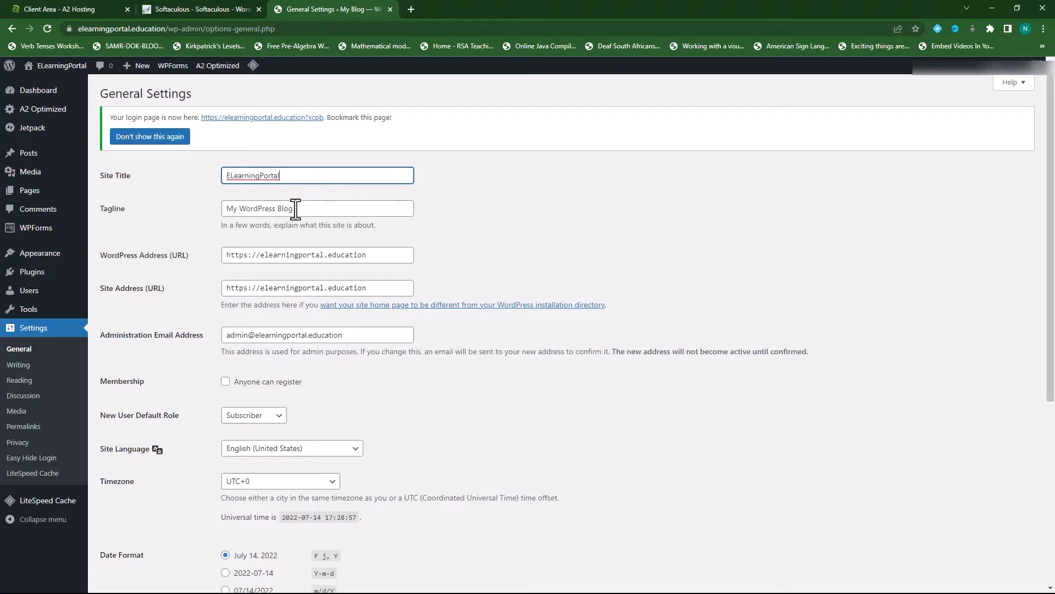
left_click_drag(297, 208, 202, 210)
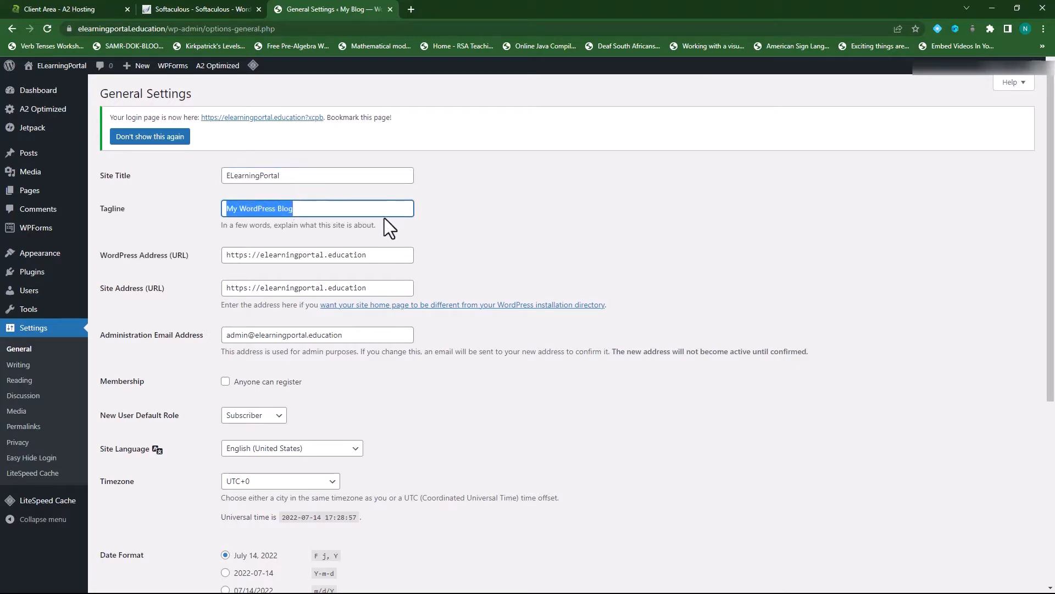
key("BackSpace")
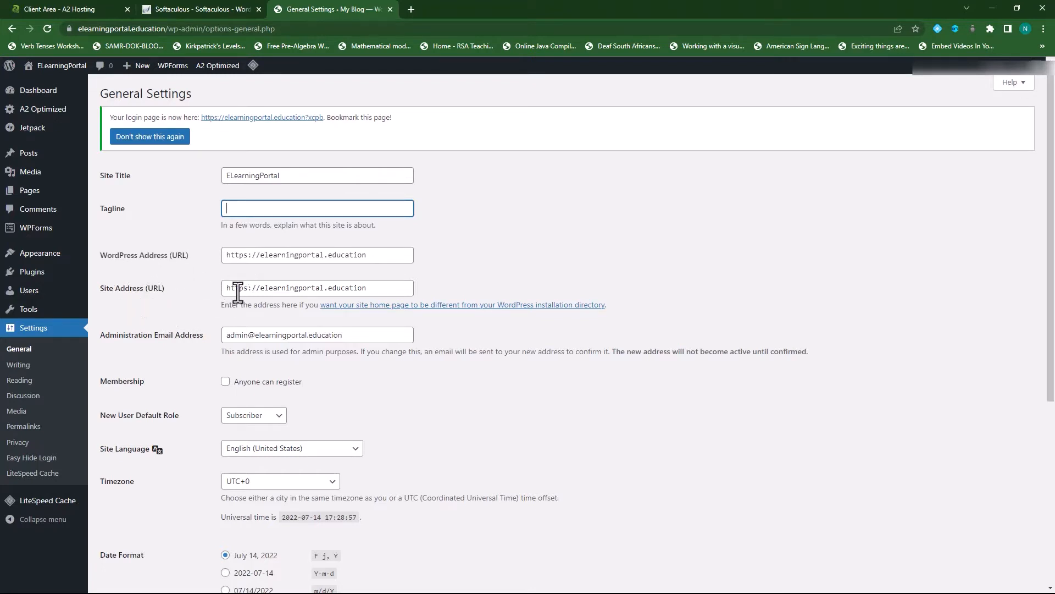
scroll(259, 370, "down", 1)
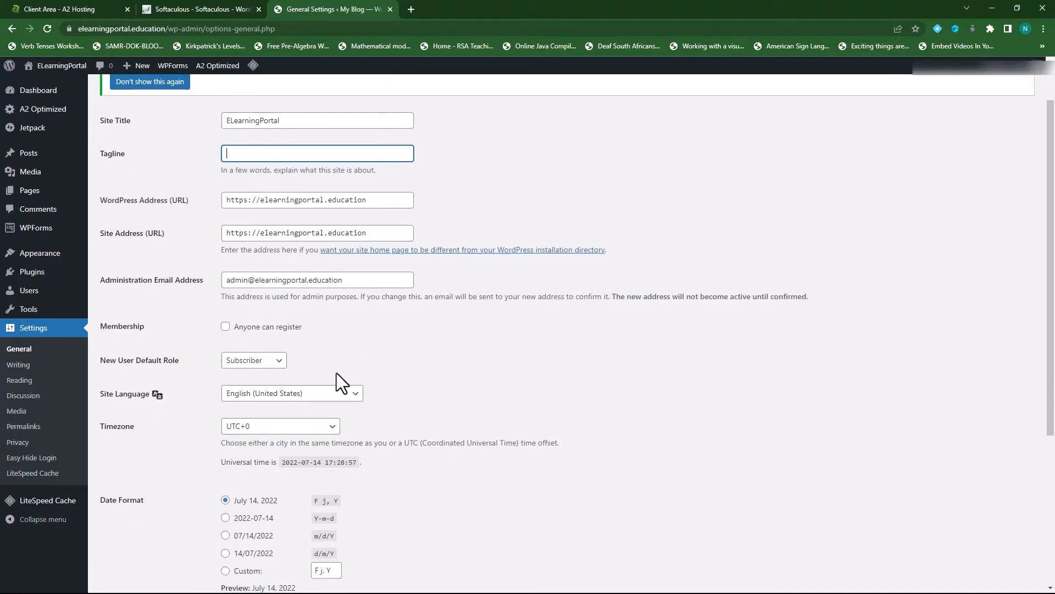
scroll(336, 372, "down", 1)
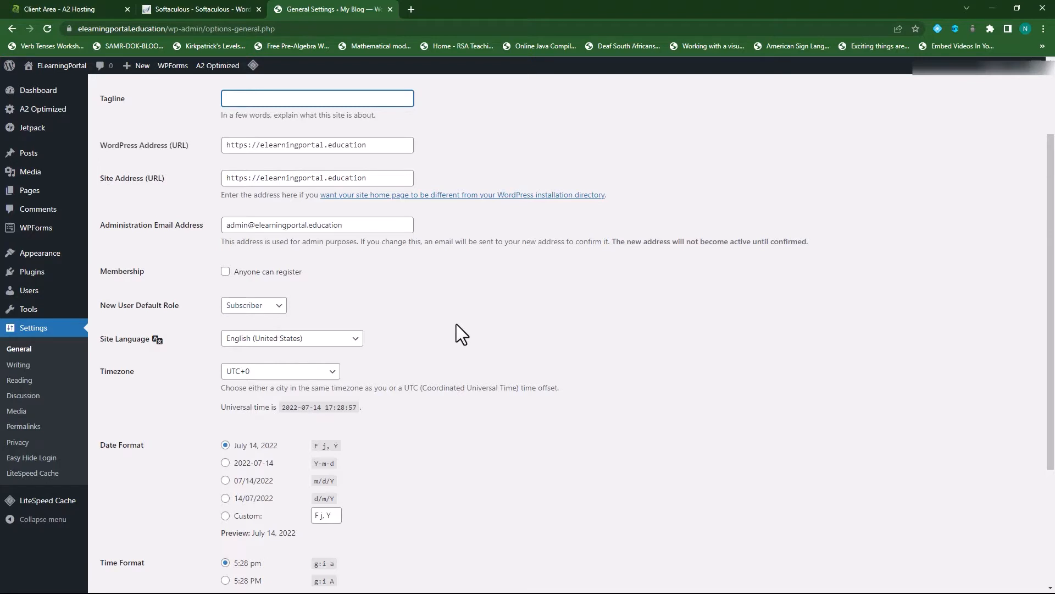
scroll(456, 330, "down", 1)
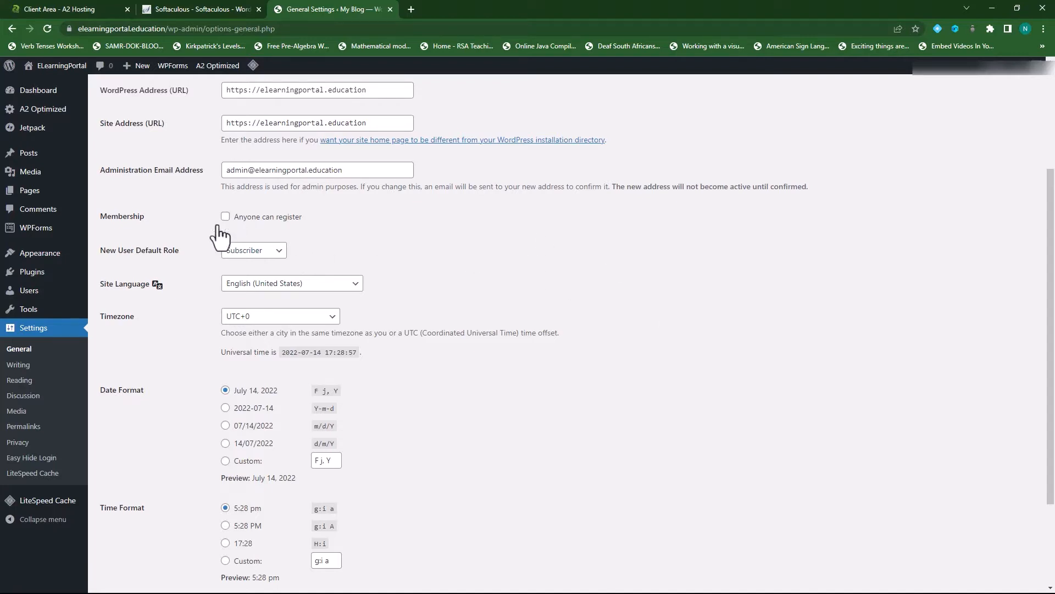
scroll(407, 367, "down", 3)
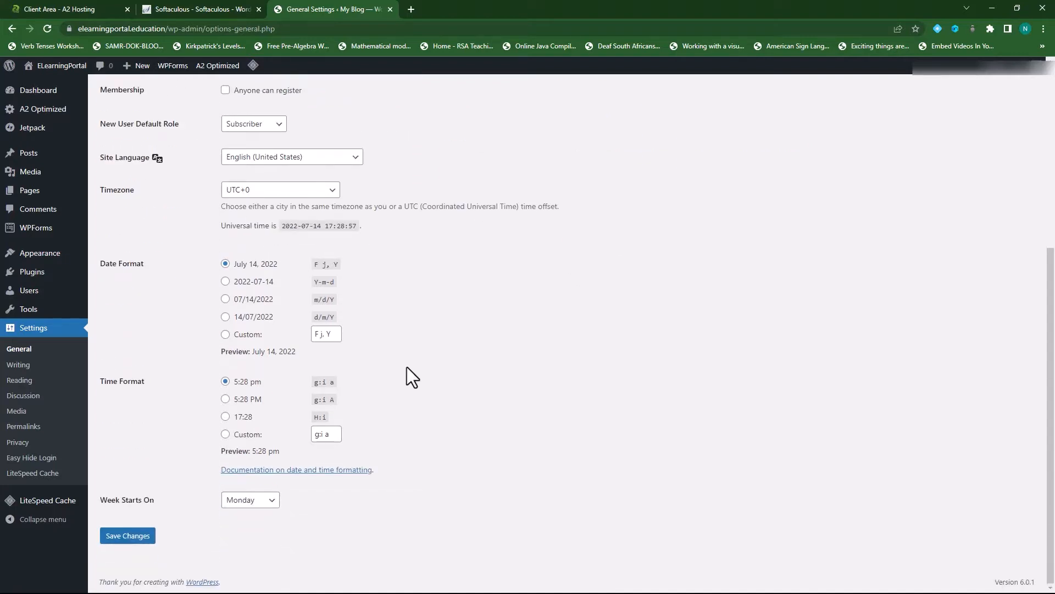
left_click(135, 537)
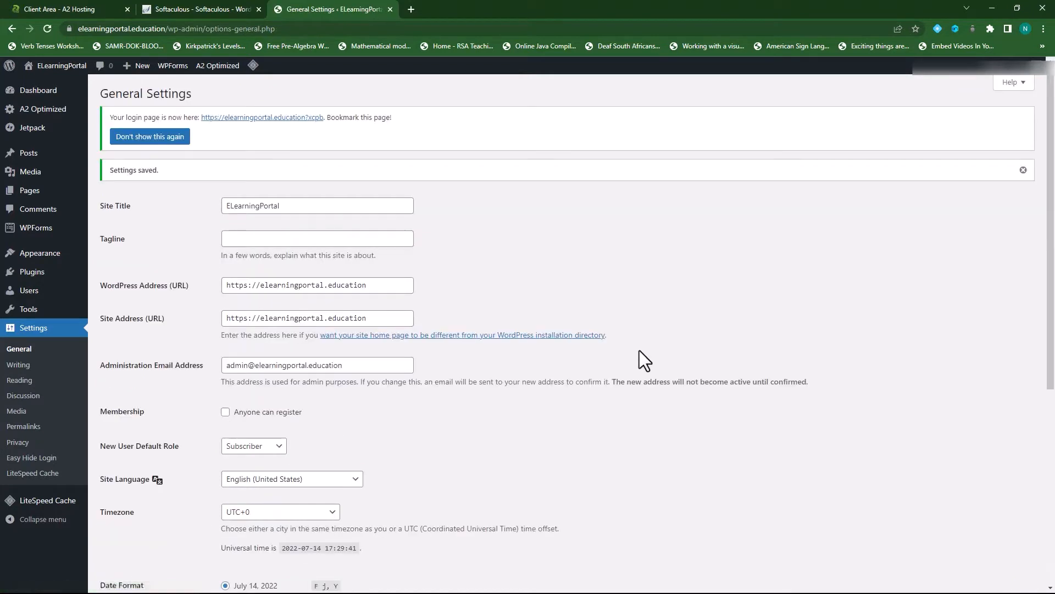
- Look through the Writing and Reading settings, then go on to Permalink Settings
left_click(21, 366)
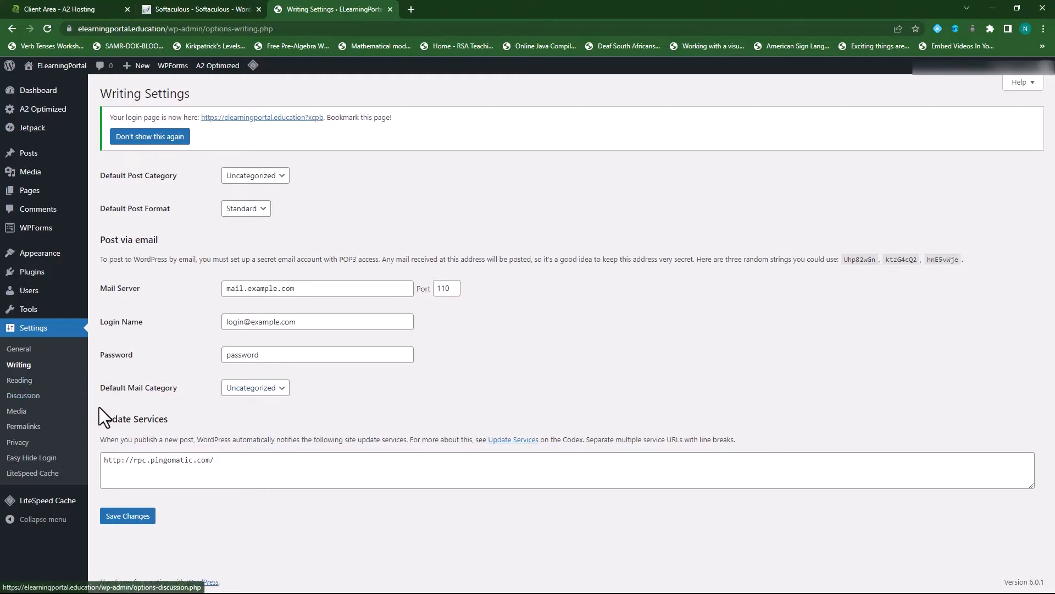
left_click(18, 382)
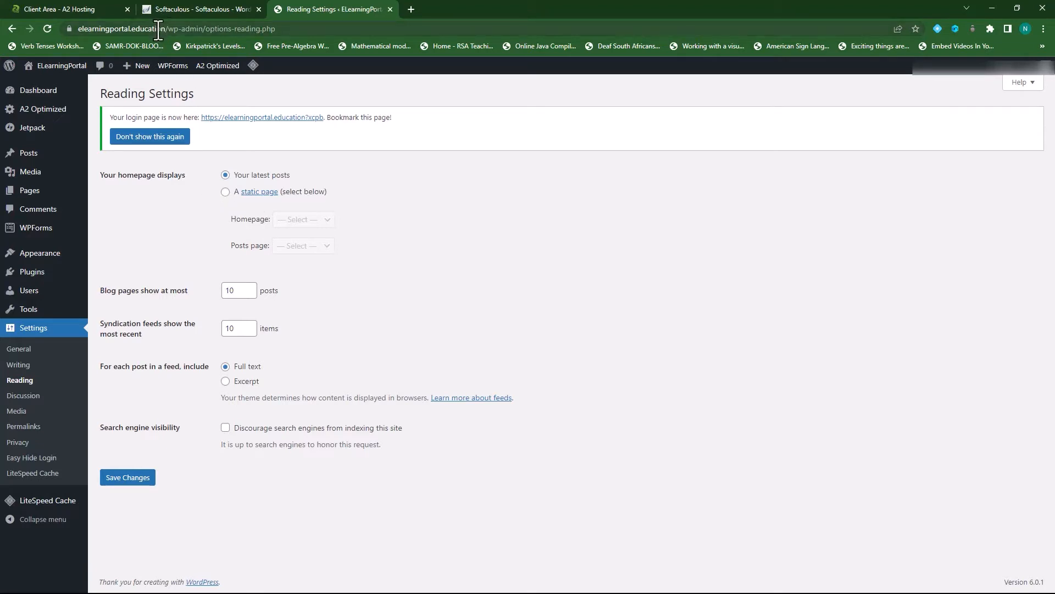
left_click(34, 441)
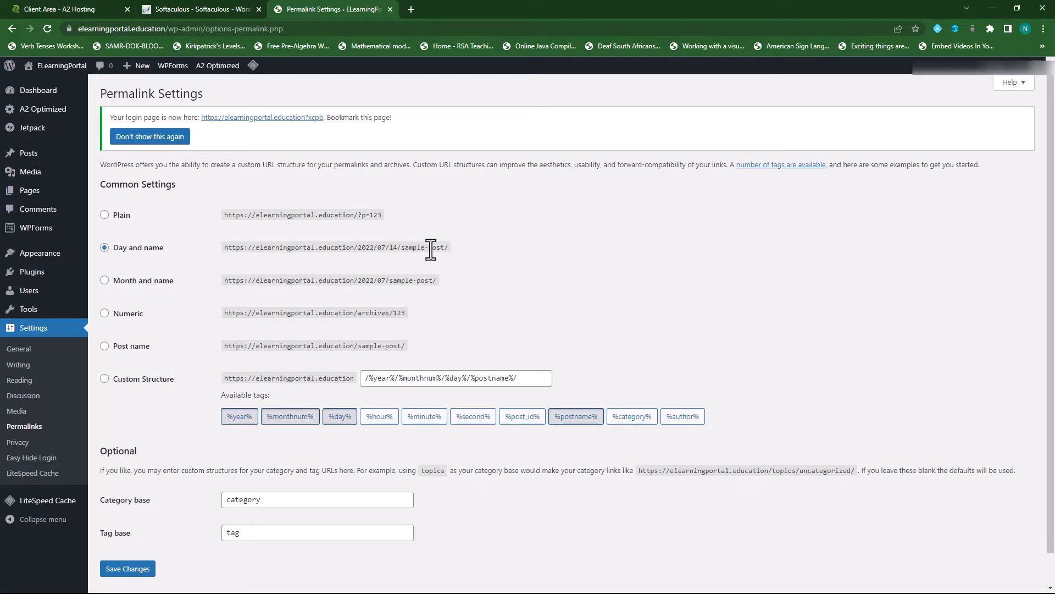
- Switch permalinks to the Post name structure (/%postname%/) and save
left_click(117, 348)
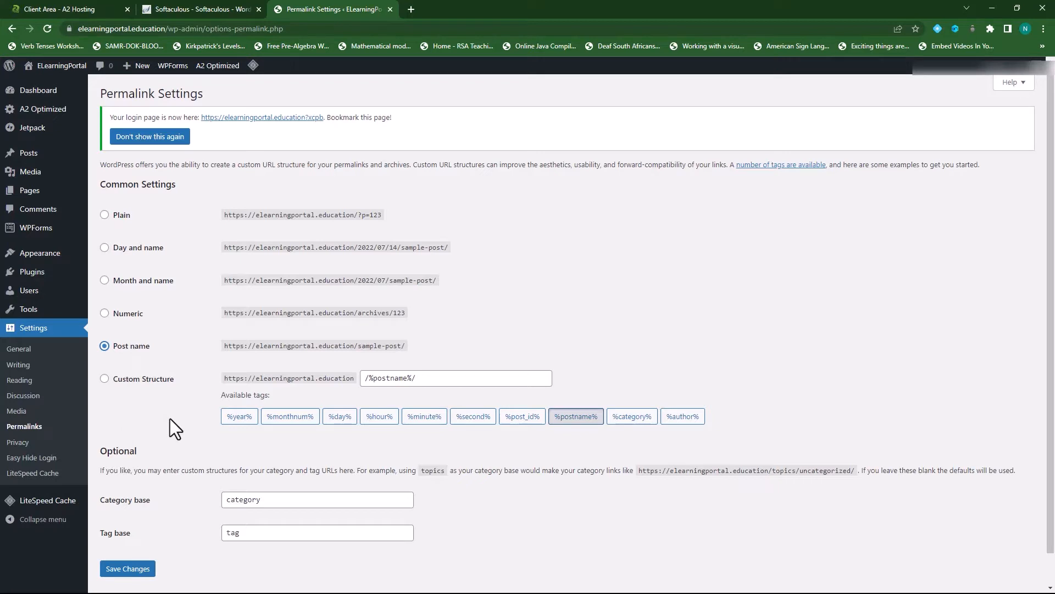
left_click(132, 570)
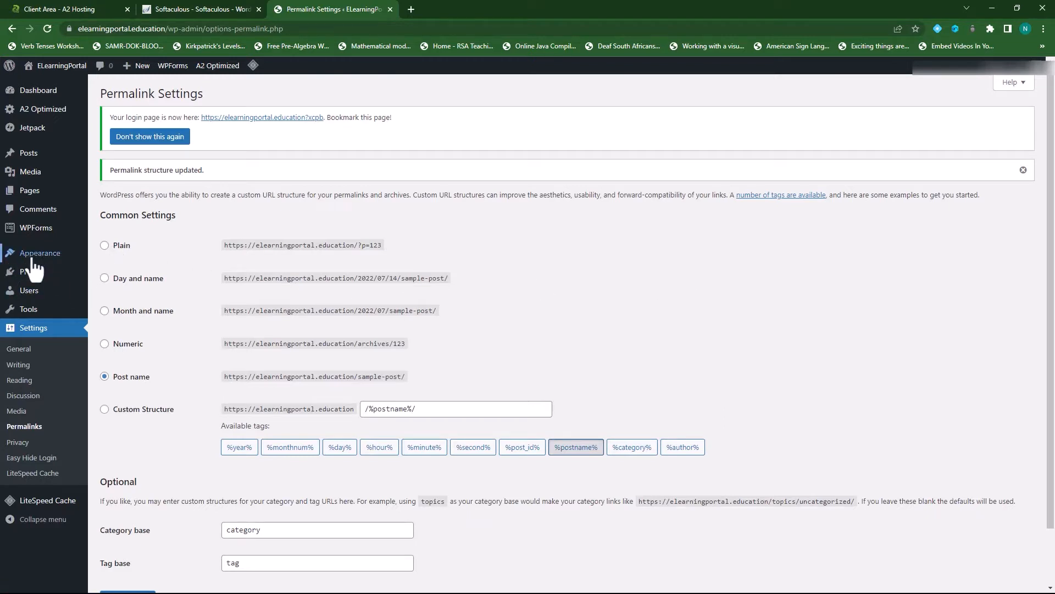
- In Appearance > Themes, delete the Twenty Twenty theme
mouse_move(42, 263)
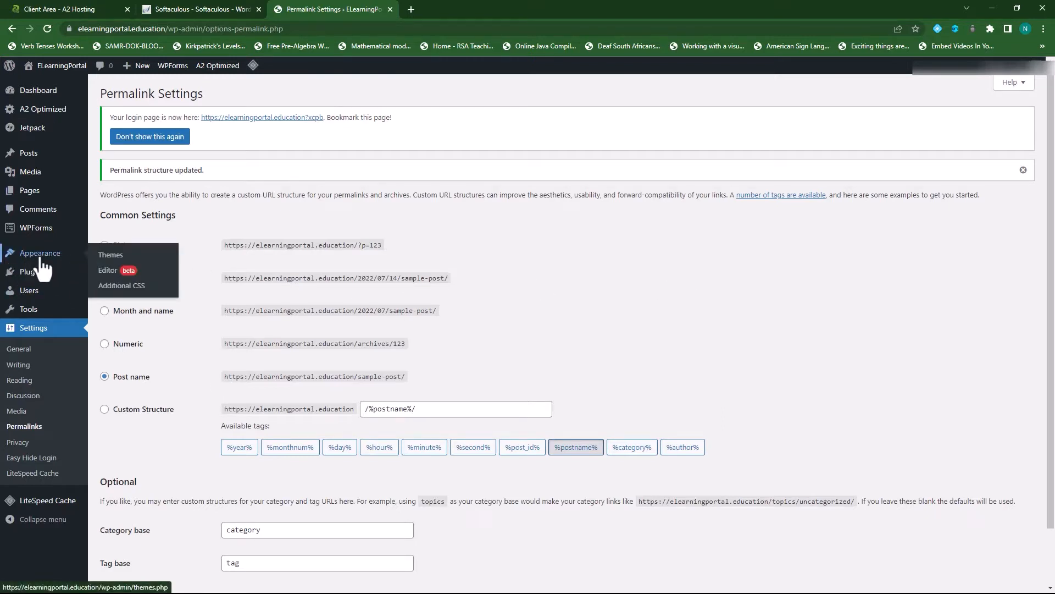
left_click(40, 260)
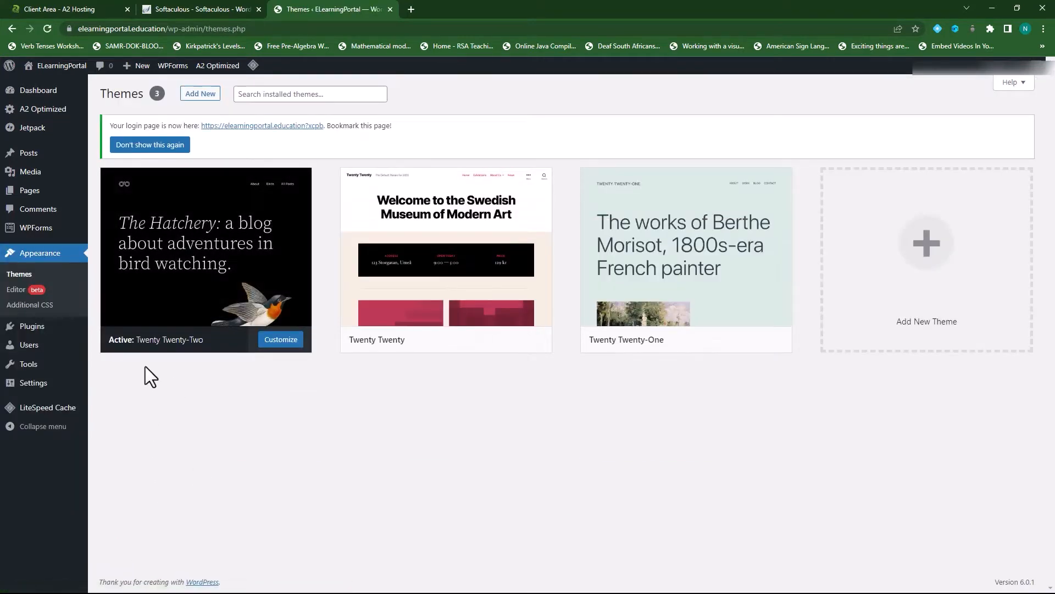
mouse_move(144, 352)
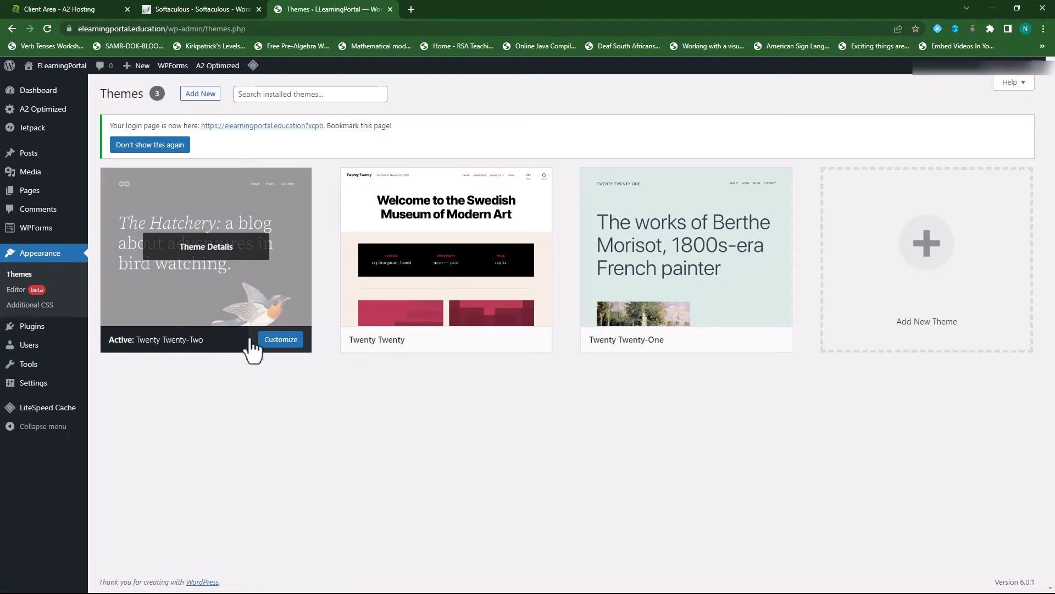
mouse_move(789, 290)
mouse_move(514, 288)
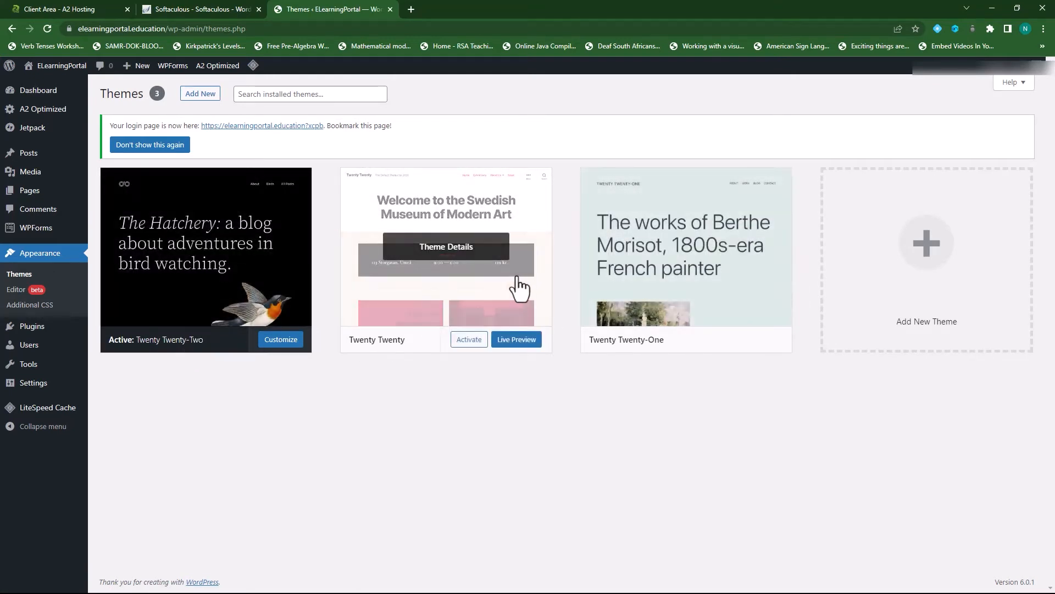
left_click(466, 256)
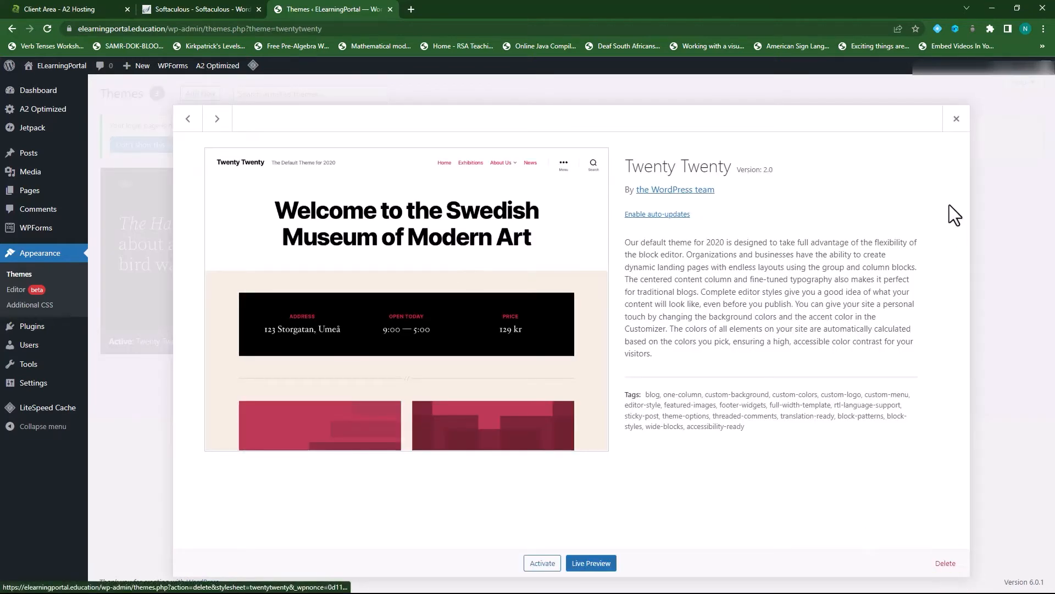
left_click(966, 127)
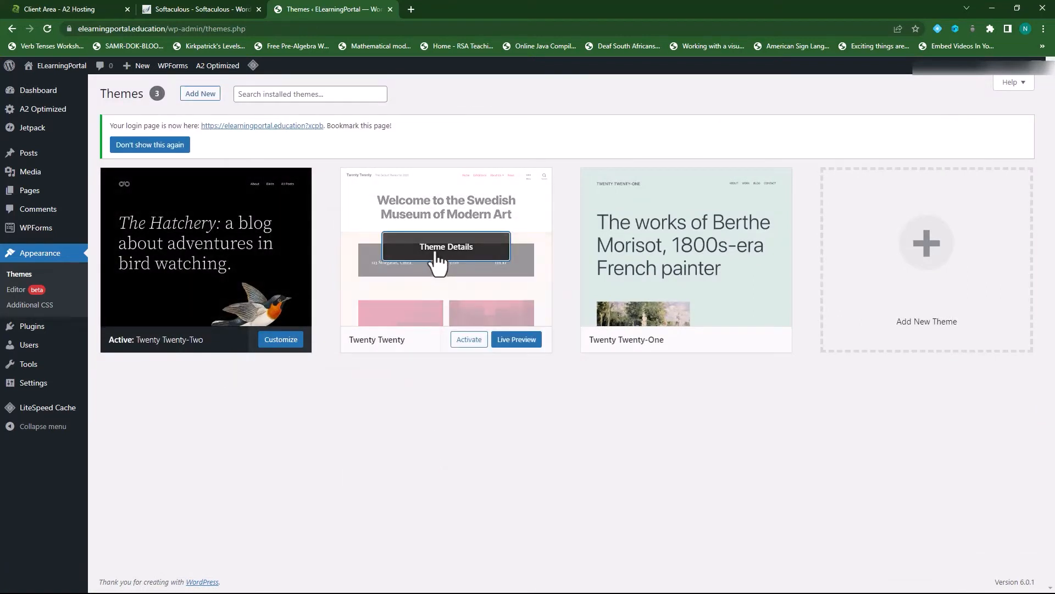
left_click(444, 252)
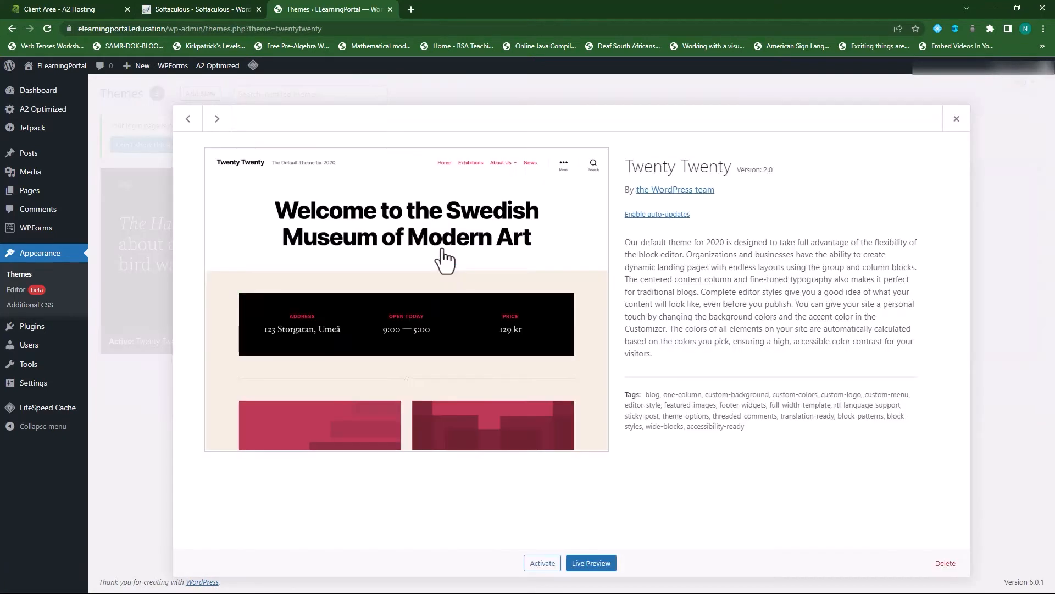
left_click(945, 566)
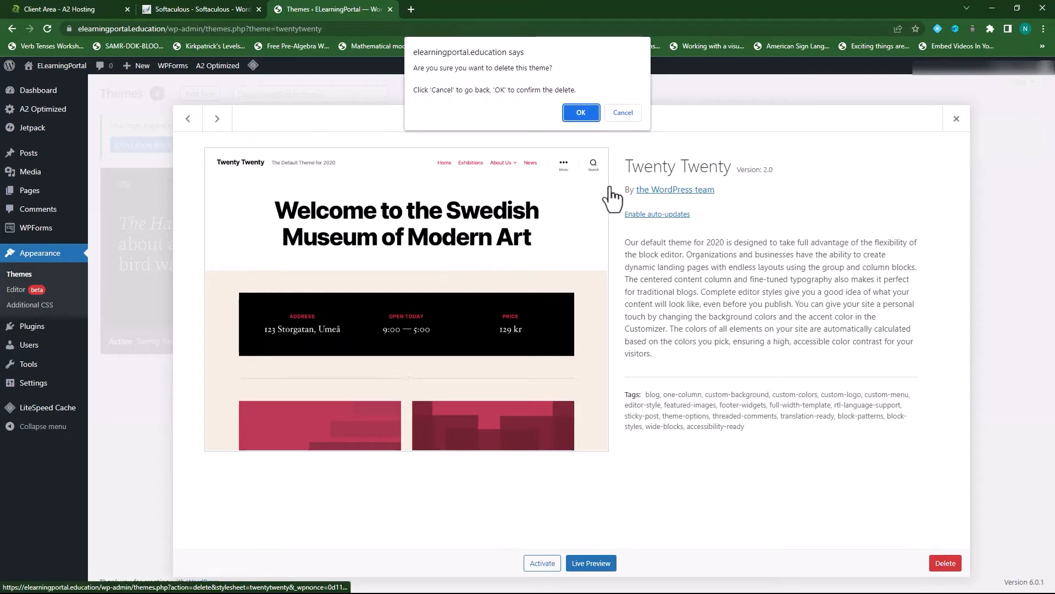
left_click(582, 113)
- Delete the Twenty Twenty-One theme as well, then return to the Dashboard
mouse_move(398, 290)
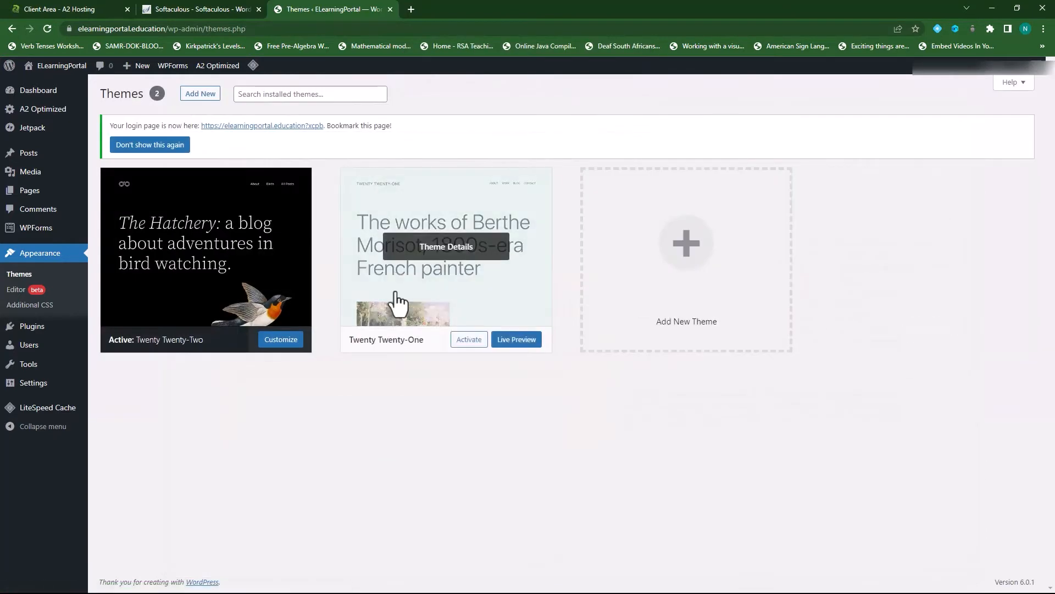
left_click(447, 248)
left_click(944, 566)
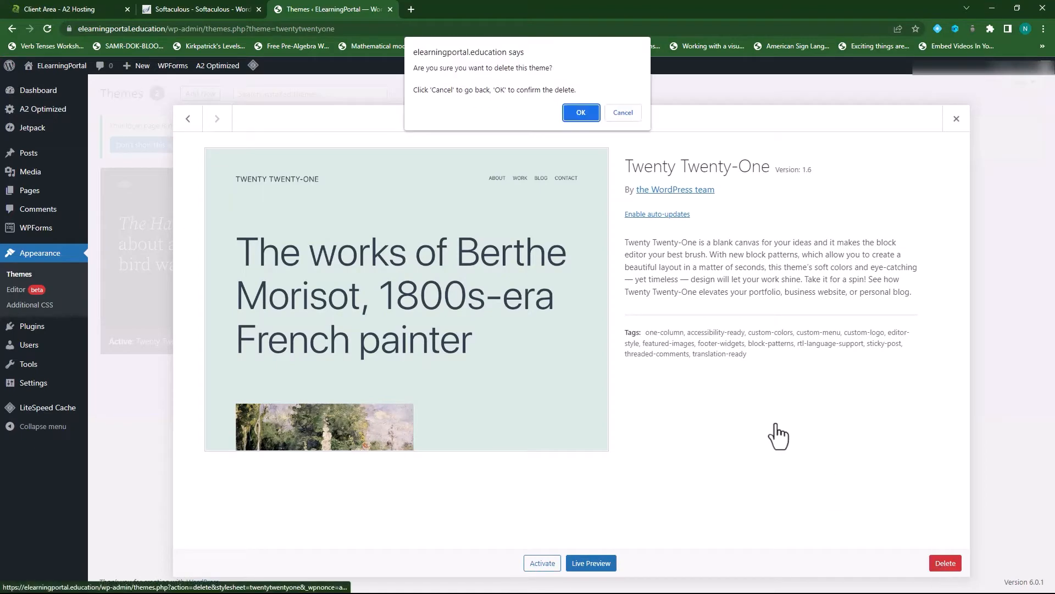
left_click(576, 113)
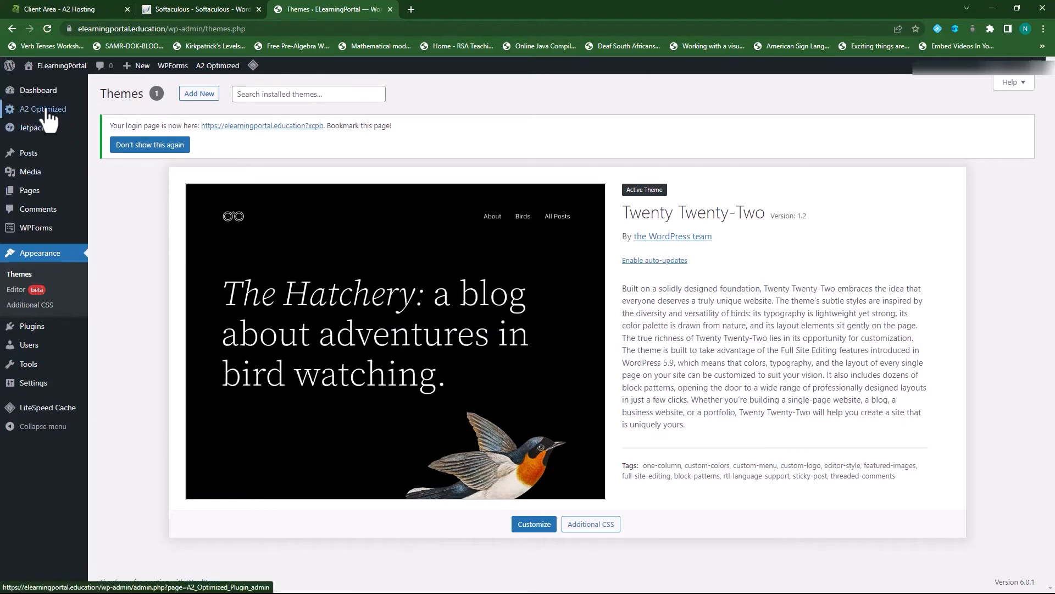
left_click(41, 98)
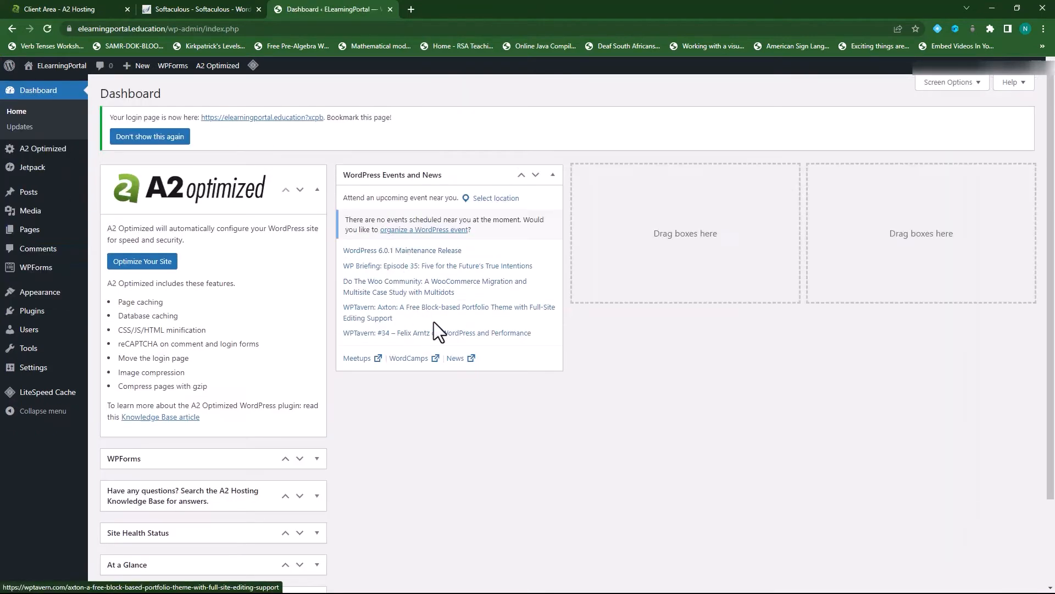
left_click(59, 67)
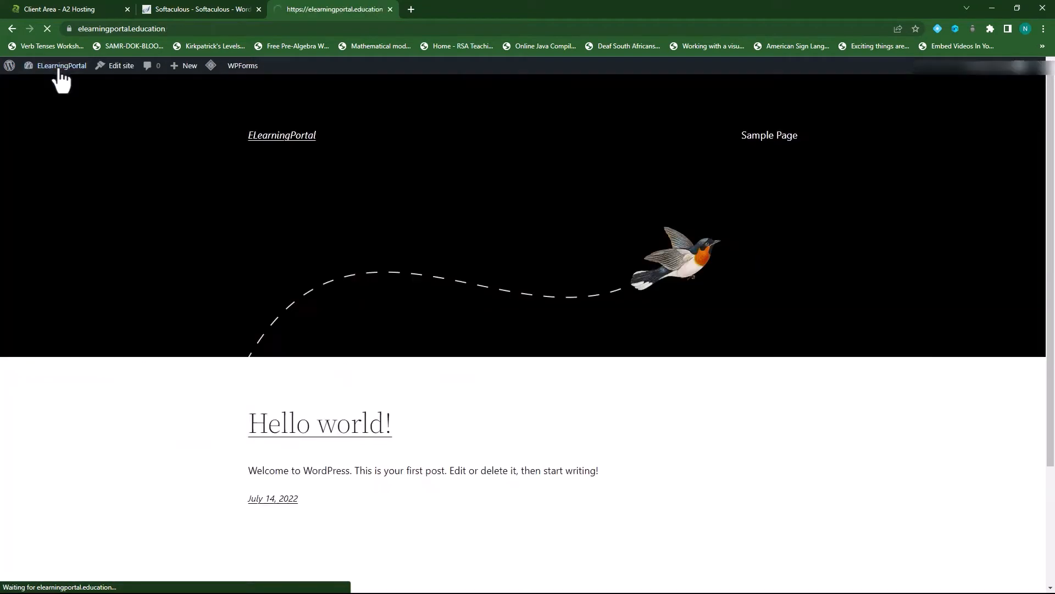
scroll(602, 377, "down", 3)
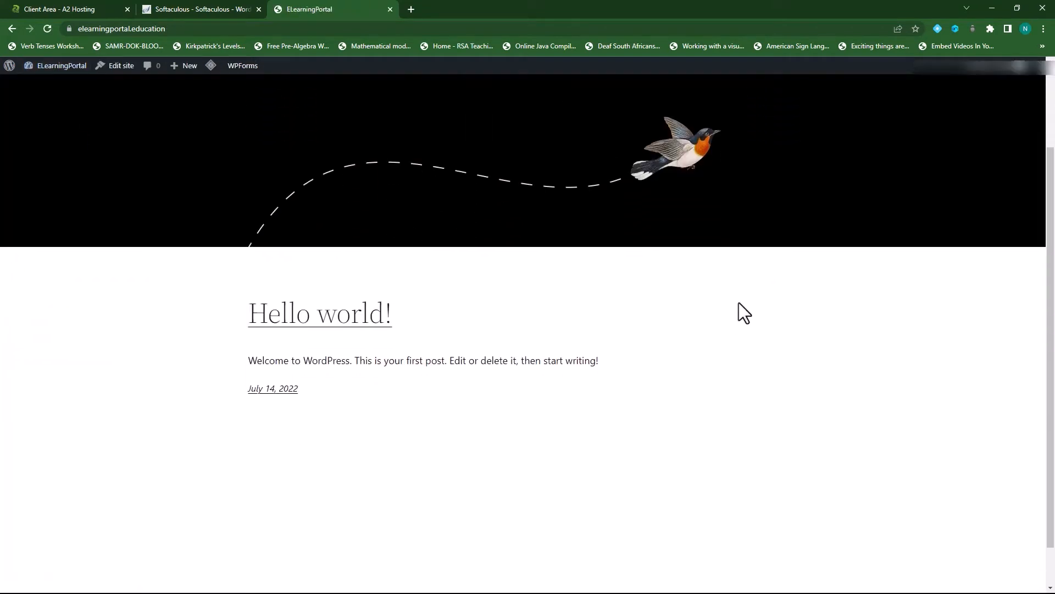
scroll(453, 434, "up", 3)
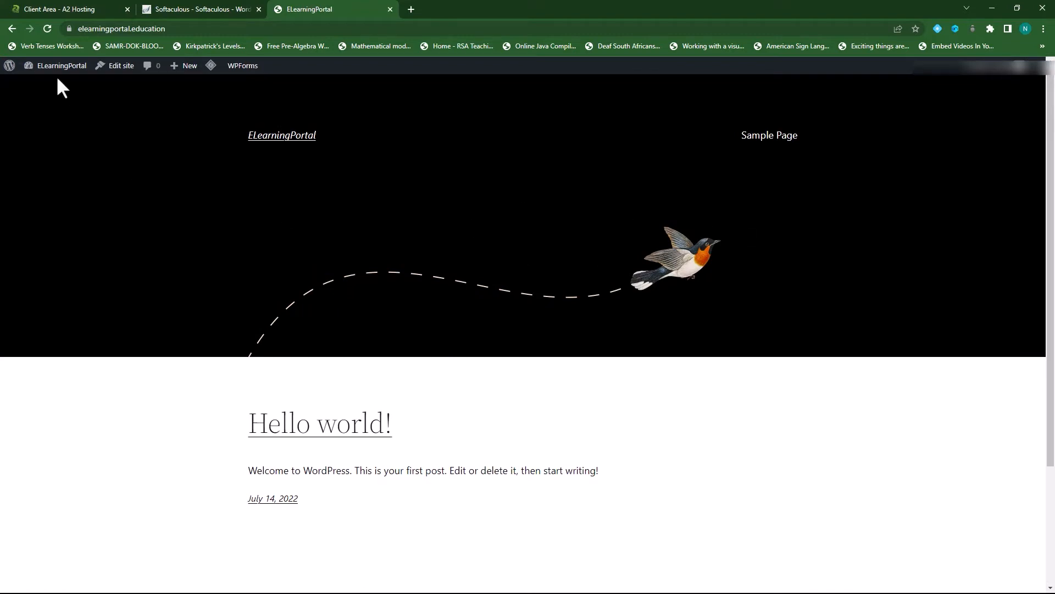
mouse_move(55, 67)
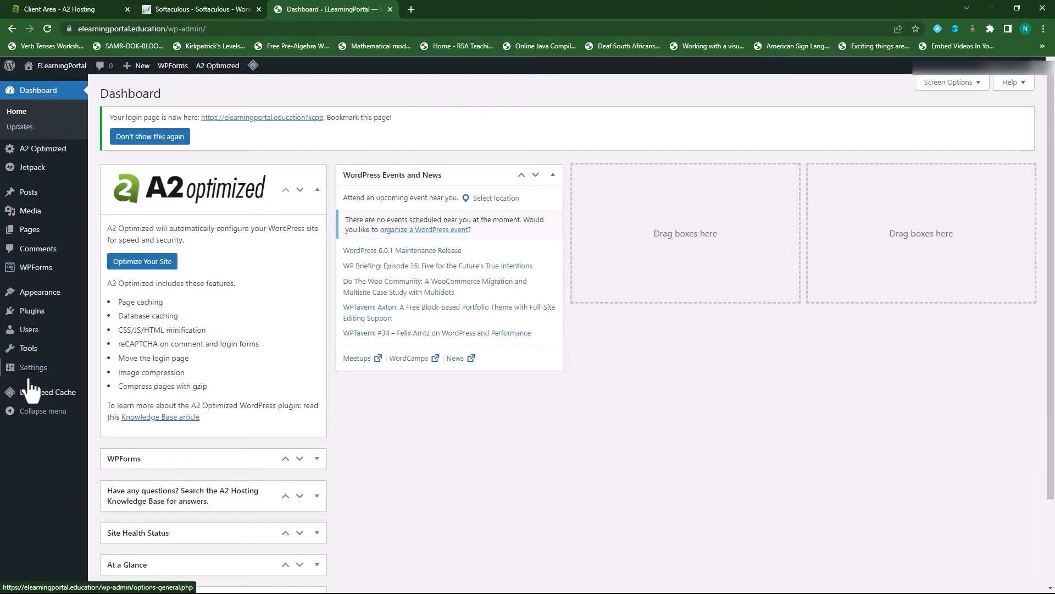
- Collapse the A2 Optimized box, then go from Themes to the Add Themes page
left_click(318, 190)
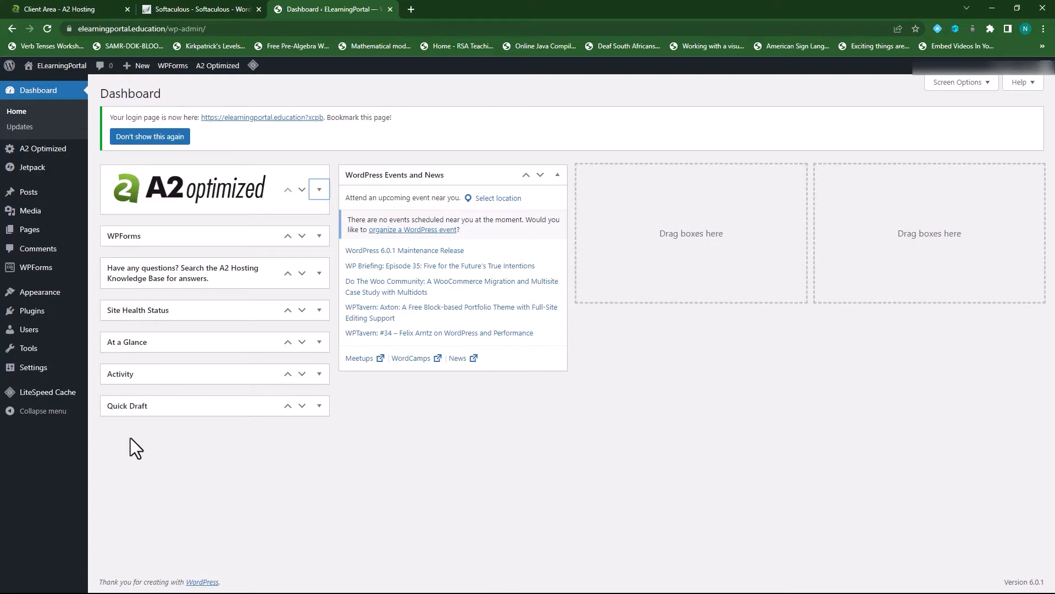
mouse_move(49, 298)
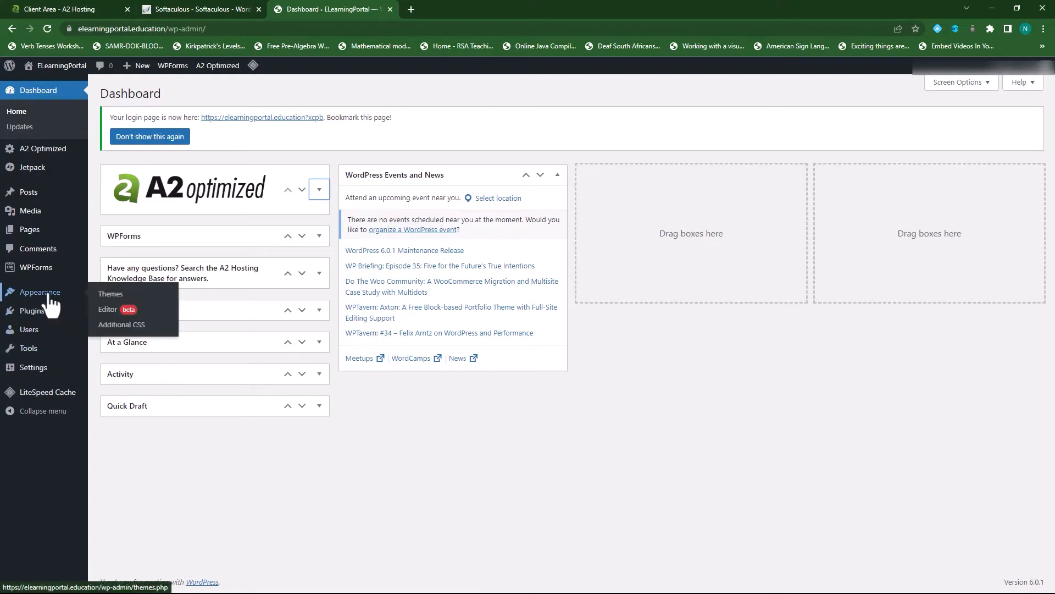
left_click(50, 301)
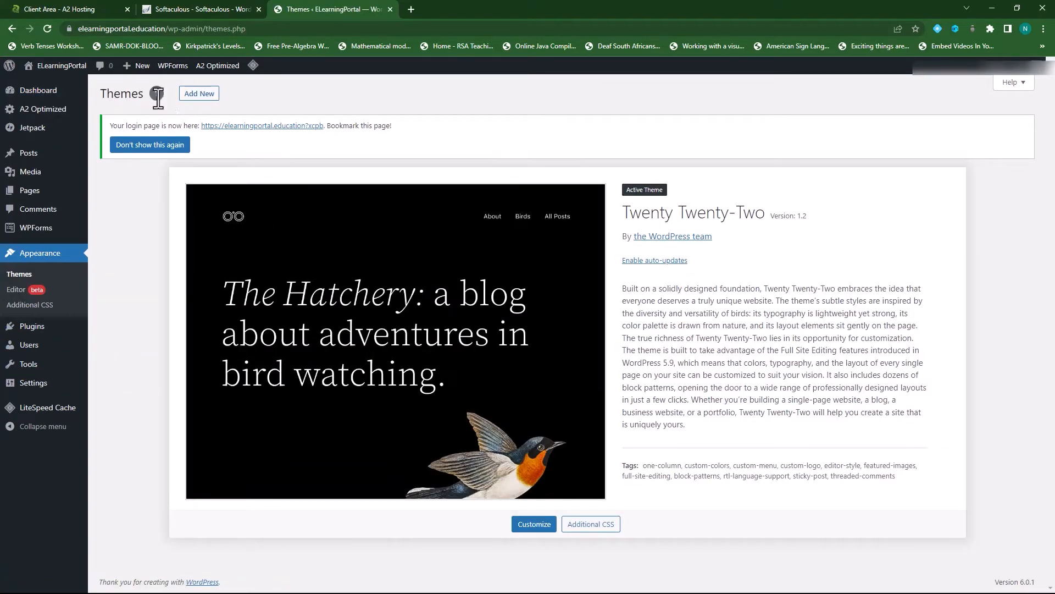
left_click(202, 96)
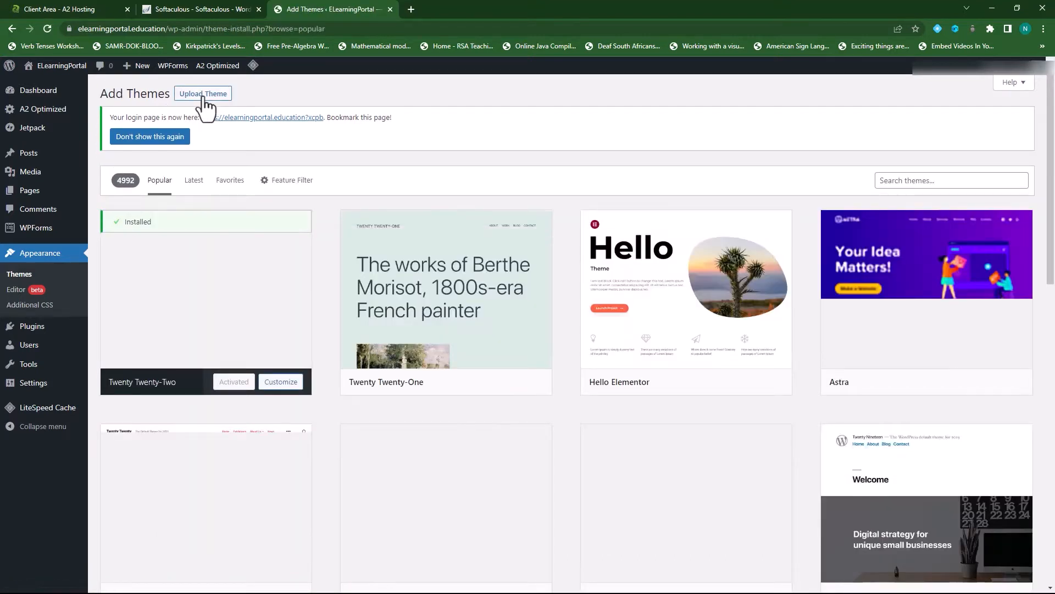
- Search the theme directory for OceanWP, install it, and activate it
left_click(915, 181)
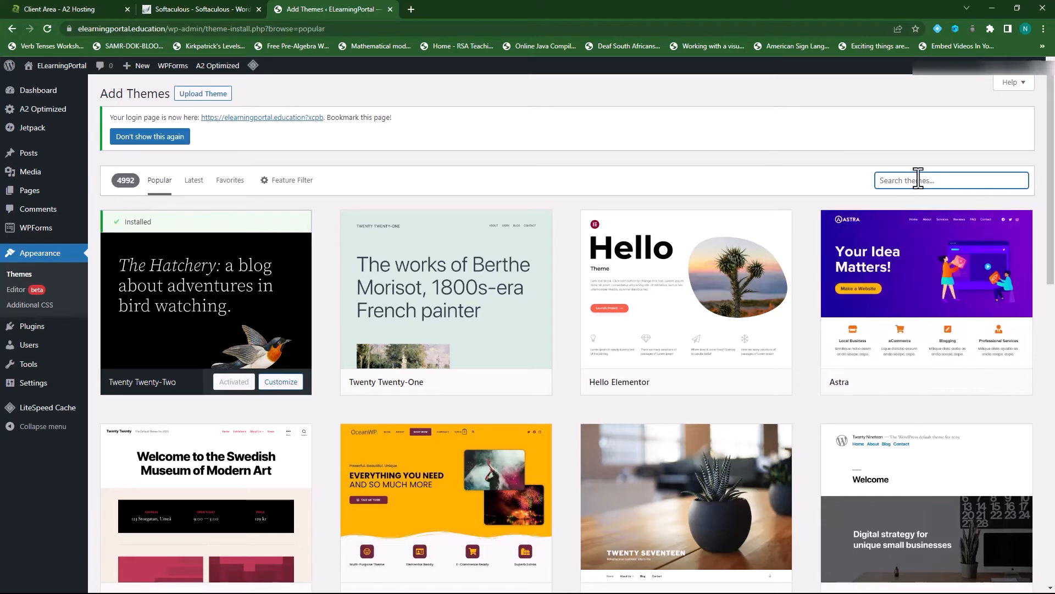
type("oceanwp")
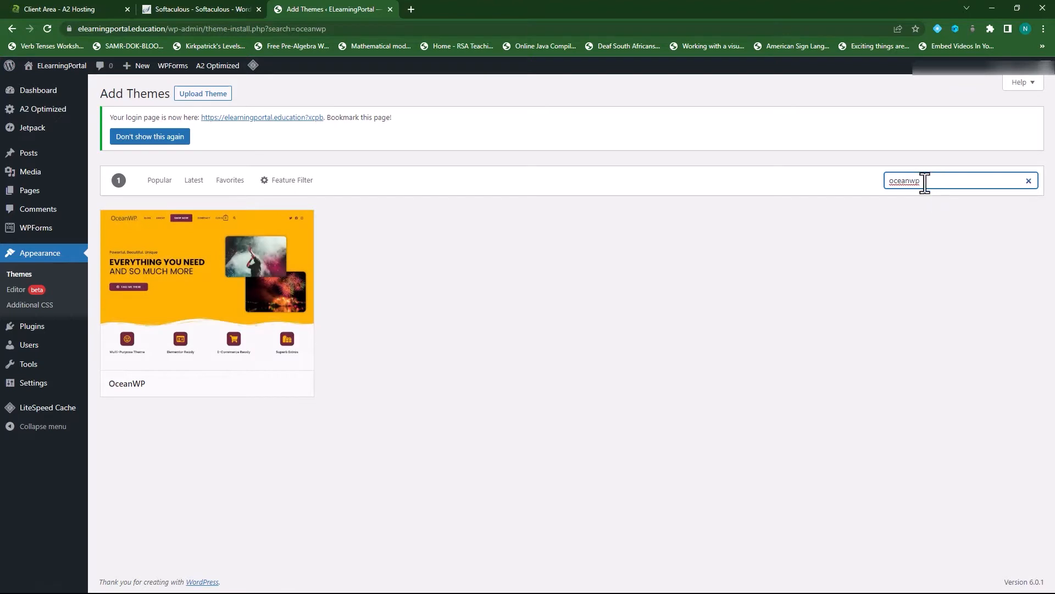
mouse_move(169, 231)
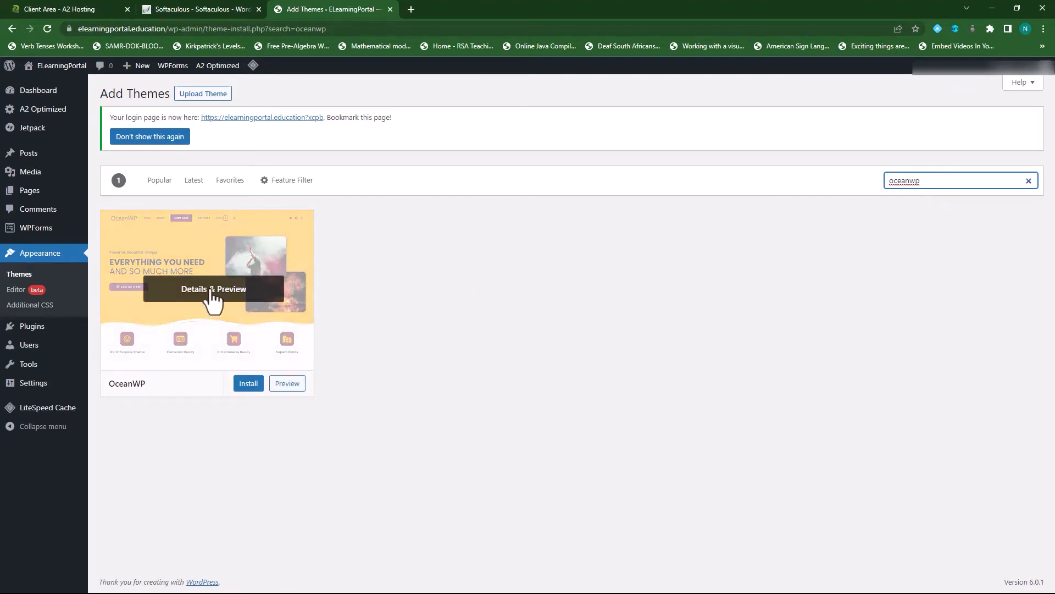
left_click(248, 384)
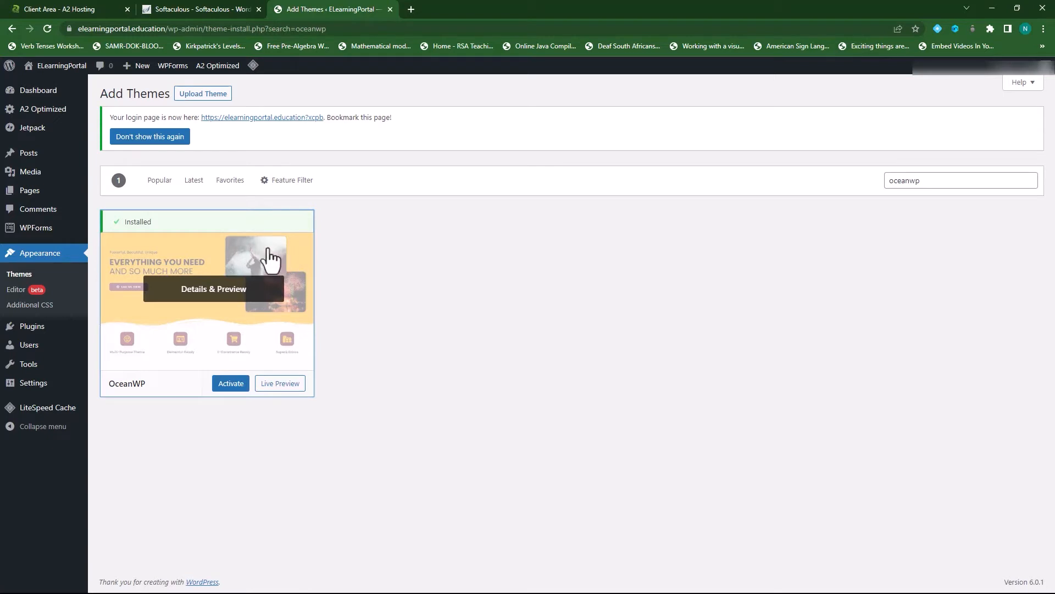
left_click(231, 388)
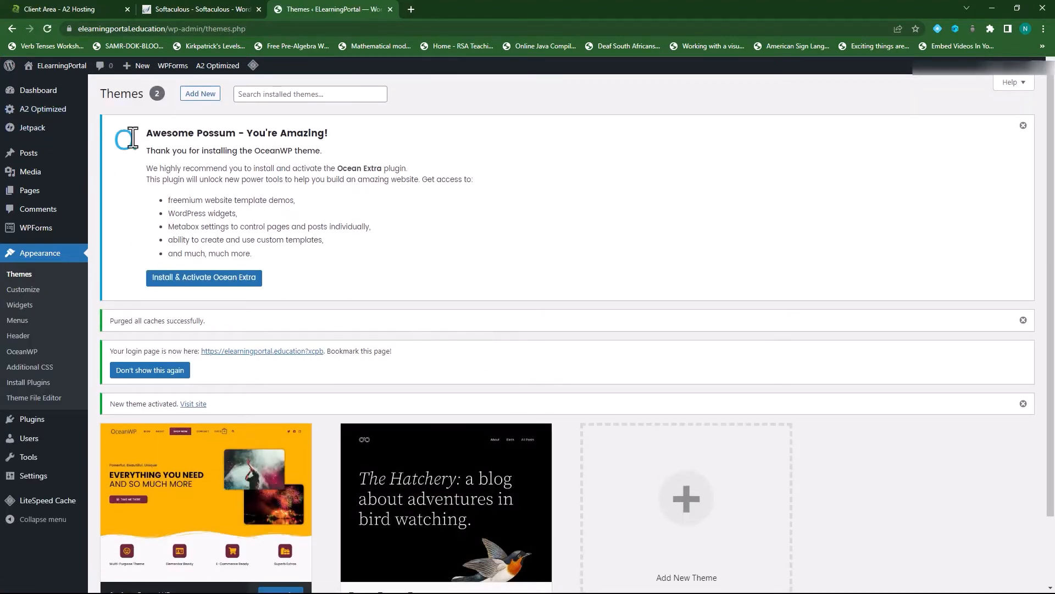
- Preview the live site in its OceanWP look, then go back to the Dashboard
left_click(59, 69)
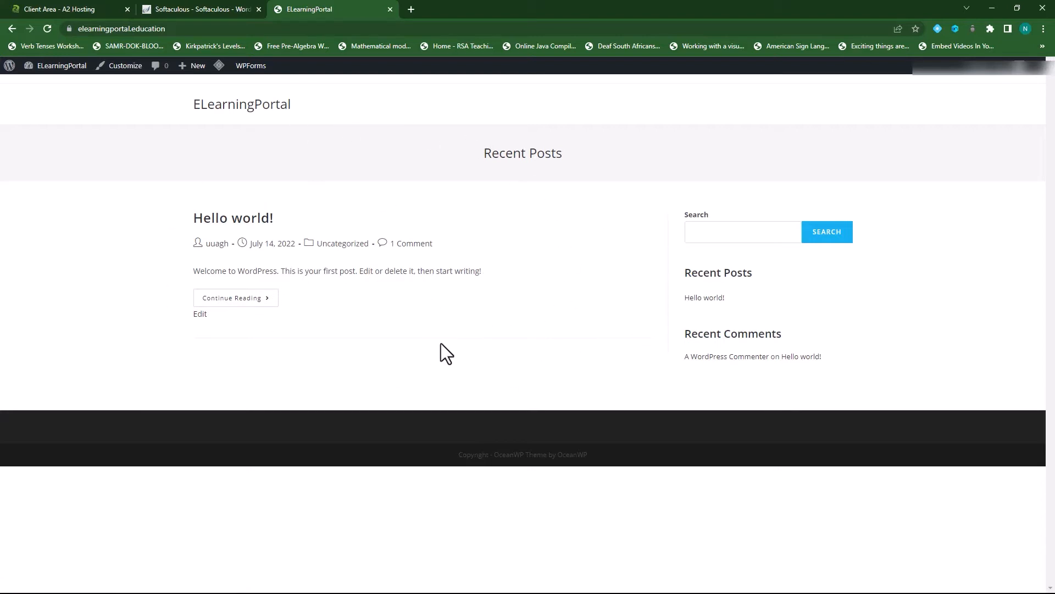
mouse_move(39, 67)
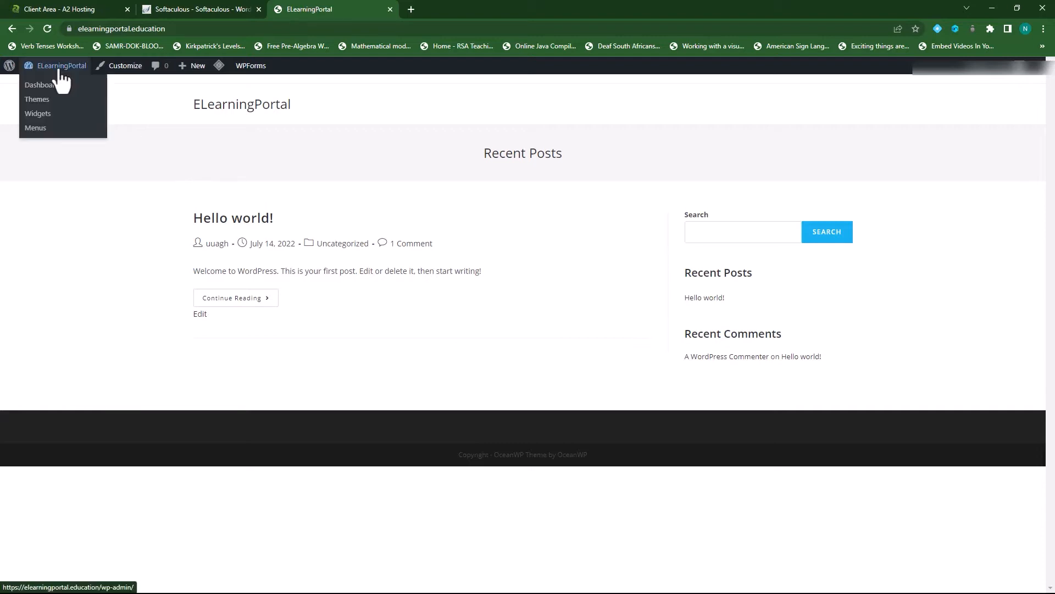
left_click(42, 89)
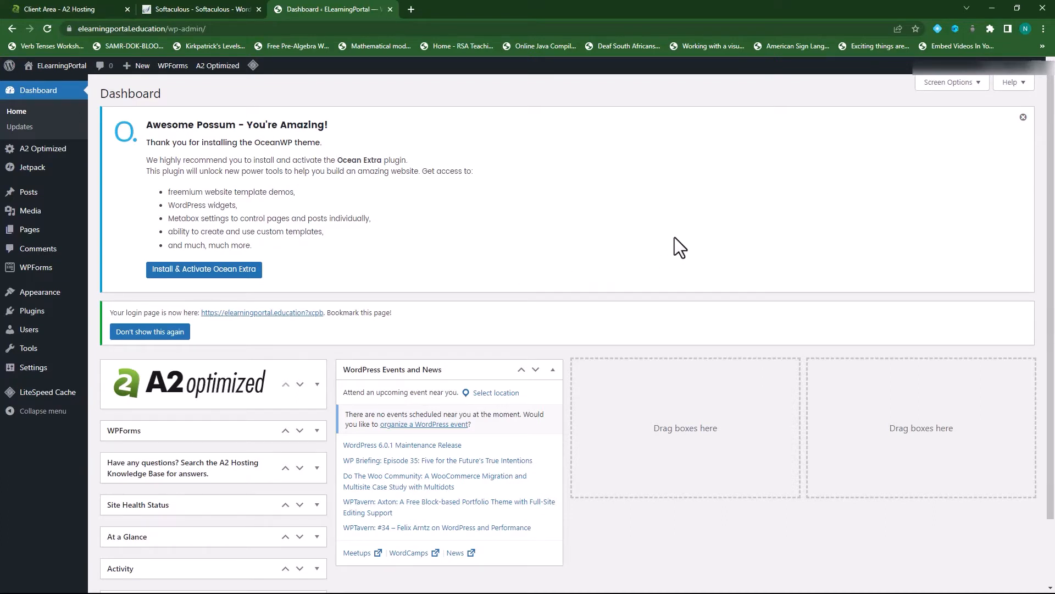
- Install and activate Ocean Extra, skip the usage-tracking opt-in, and close the upgrade notice
left_click(211, 272)
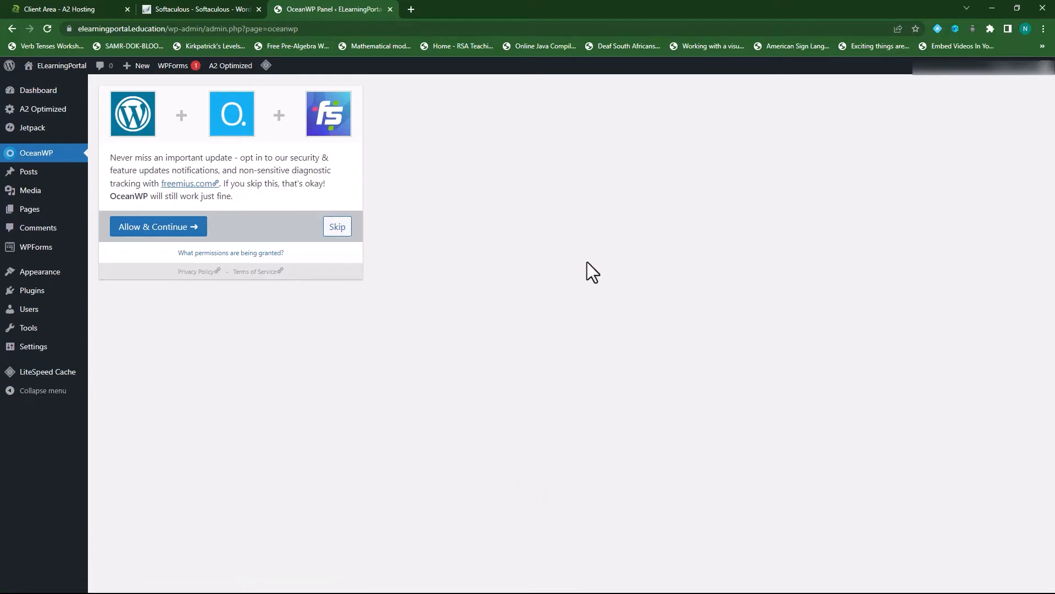
left_click(337, 227)
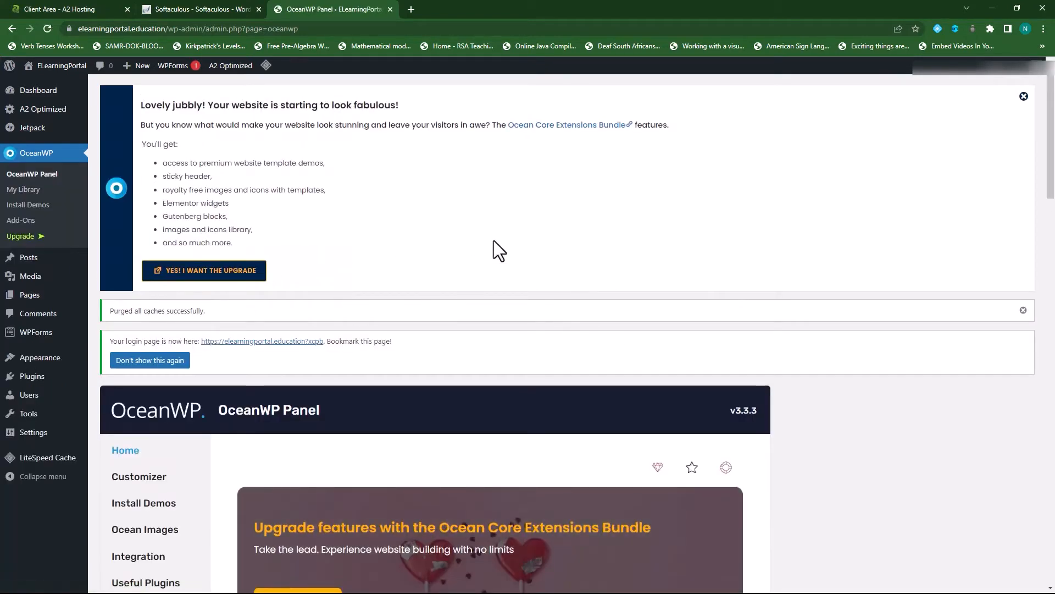
left_click(1023, 95)
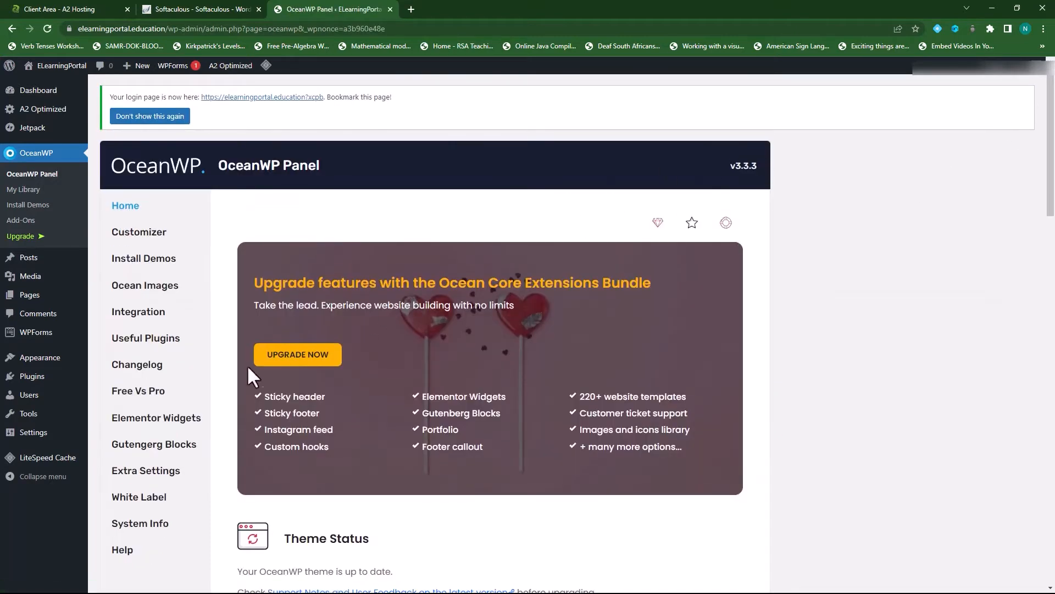
scroll(534, 464, "down", 6)
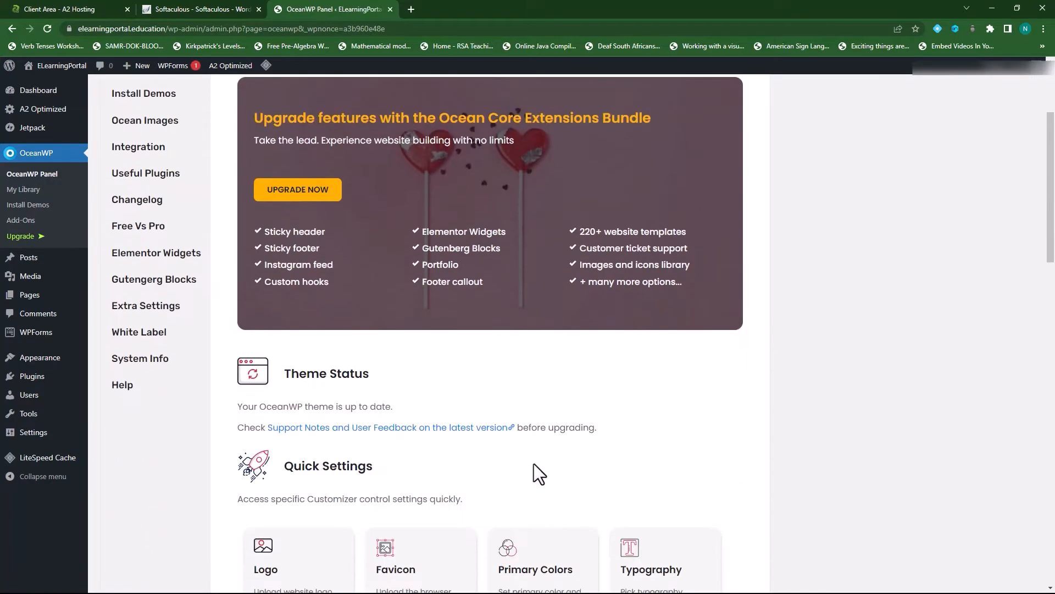
scroll(674, 403, "up", 6)
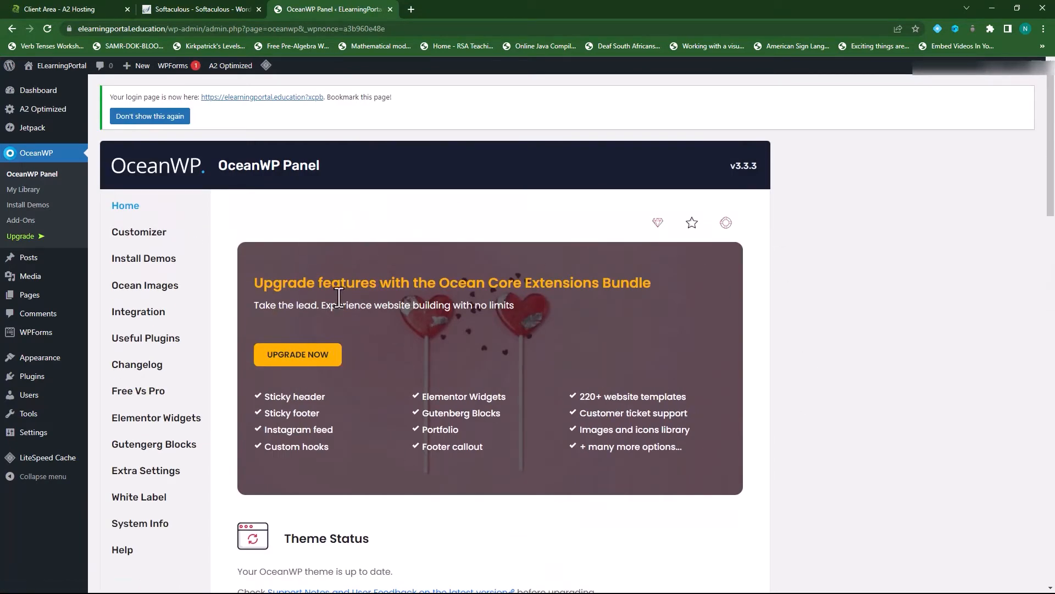
mouse_move(83, 359)
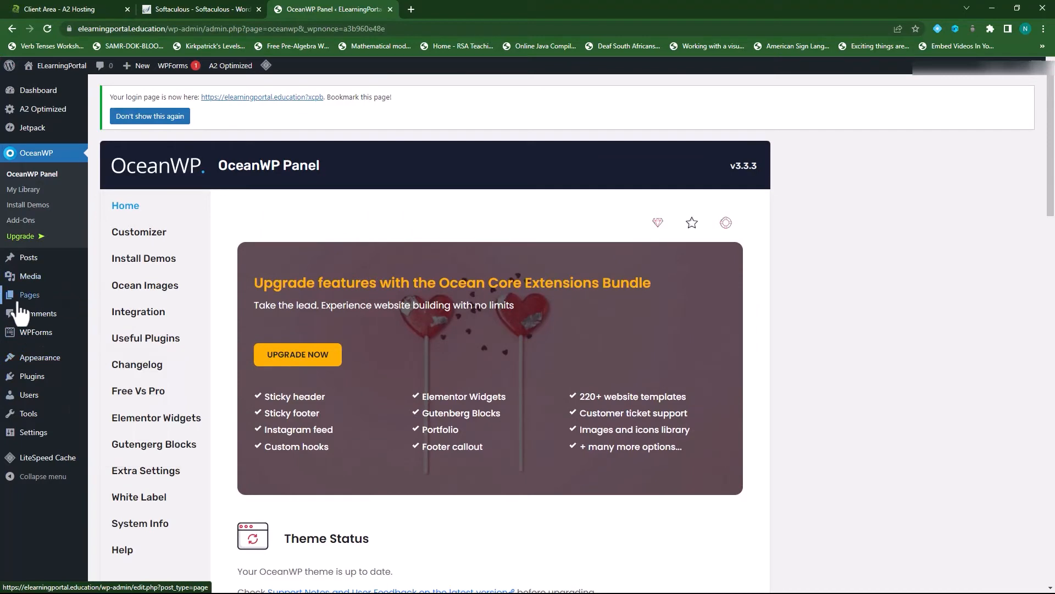
- Review the installed plugins list, with Akismet Anti-Spam active, and move on to Add New
left_click(40, 382)
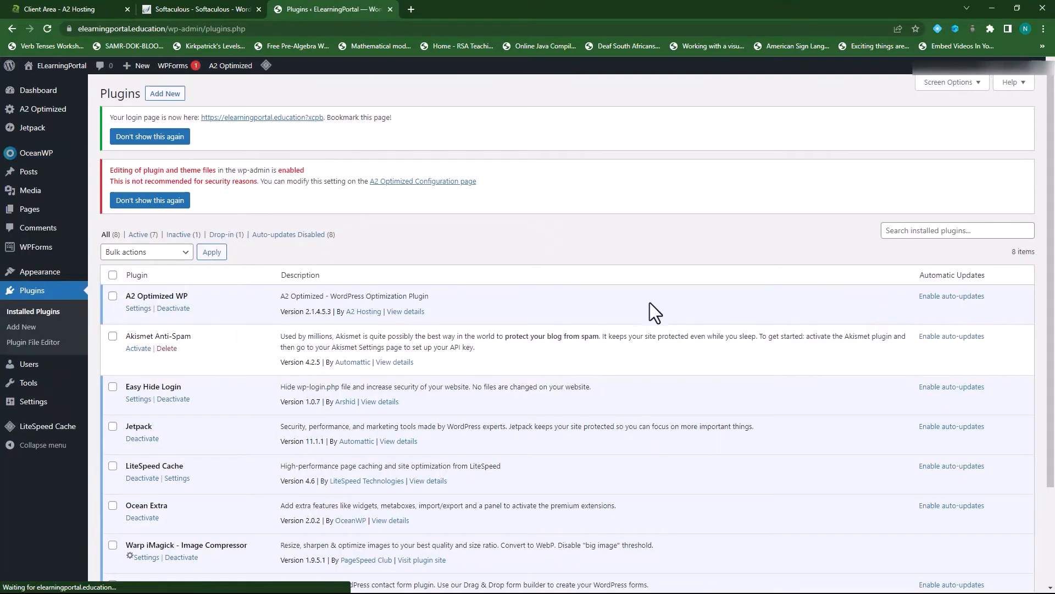
scroll(664, 257, "down", 1)
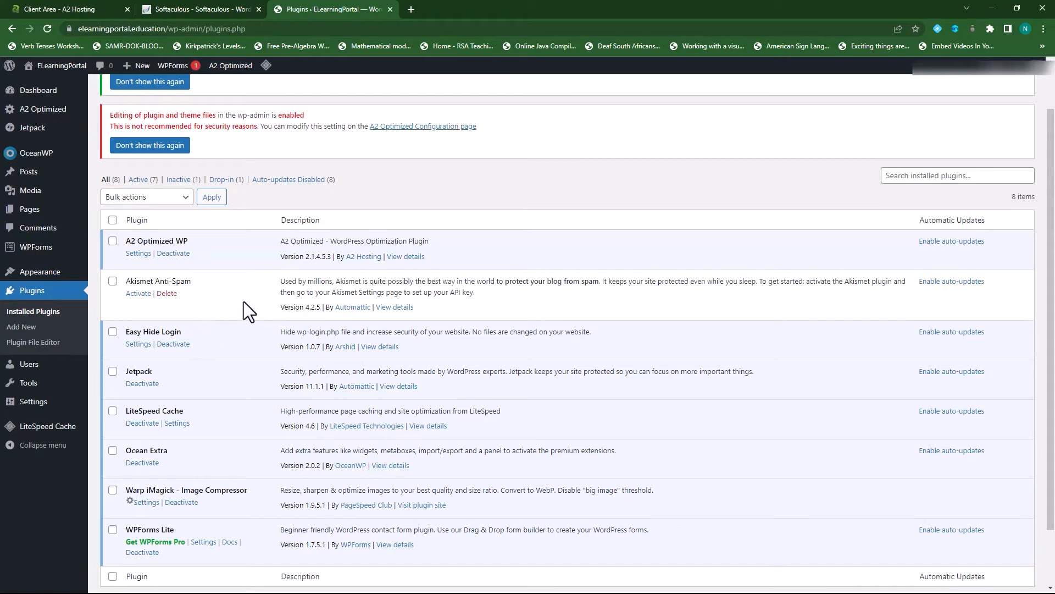
scroll(222, 313, "up", 1)
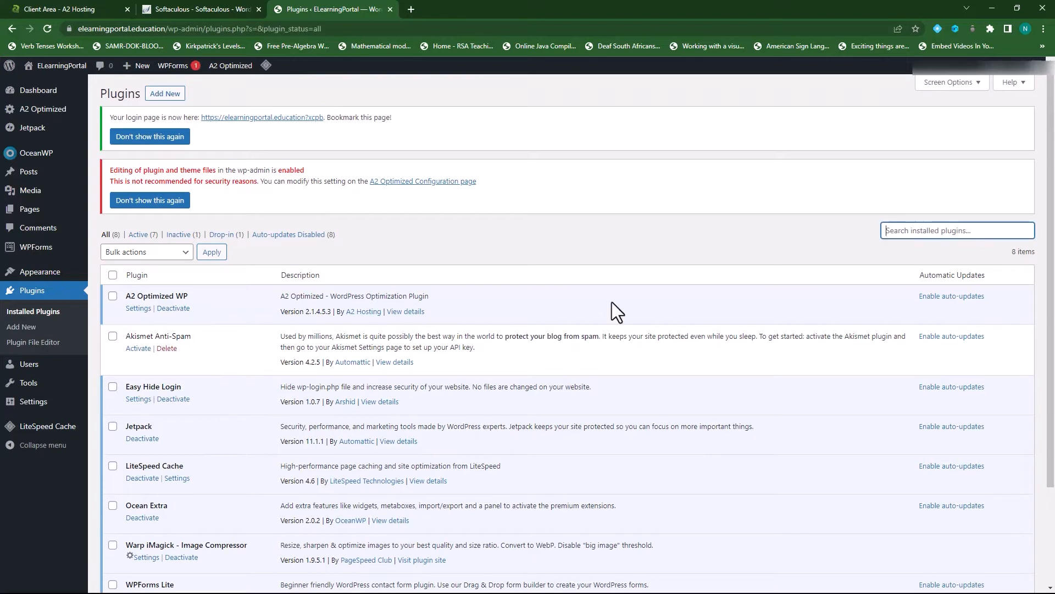
left_click(166, 95)
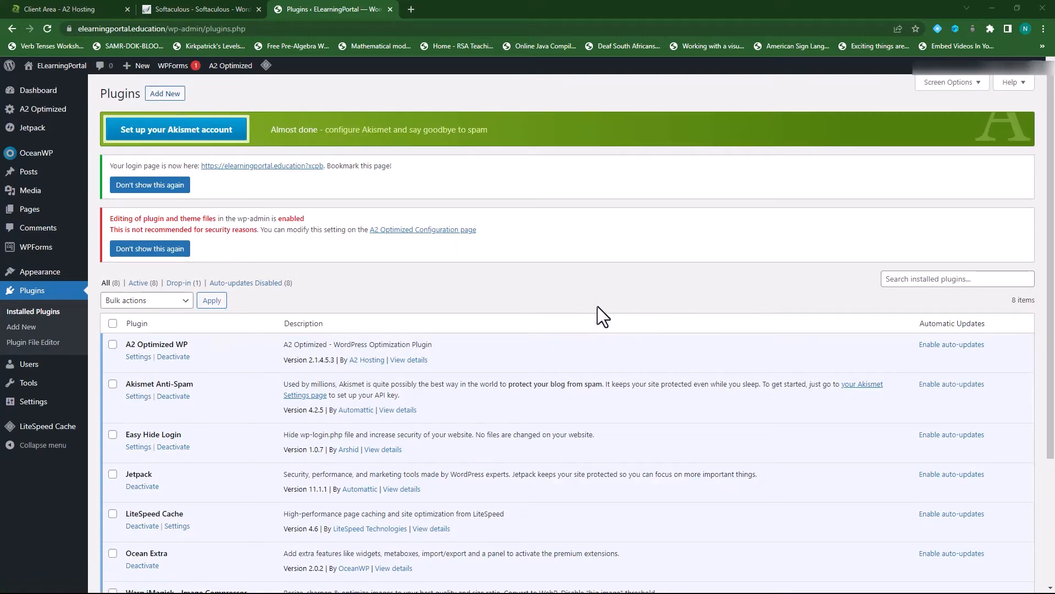
- In a new tab, search Google for nicepages and open nicepage.com
left_click(411, 8)
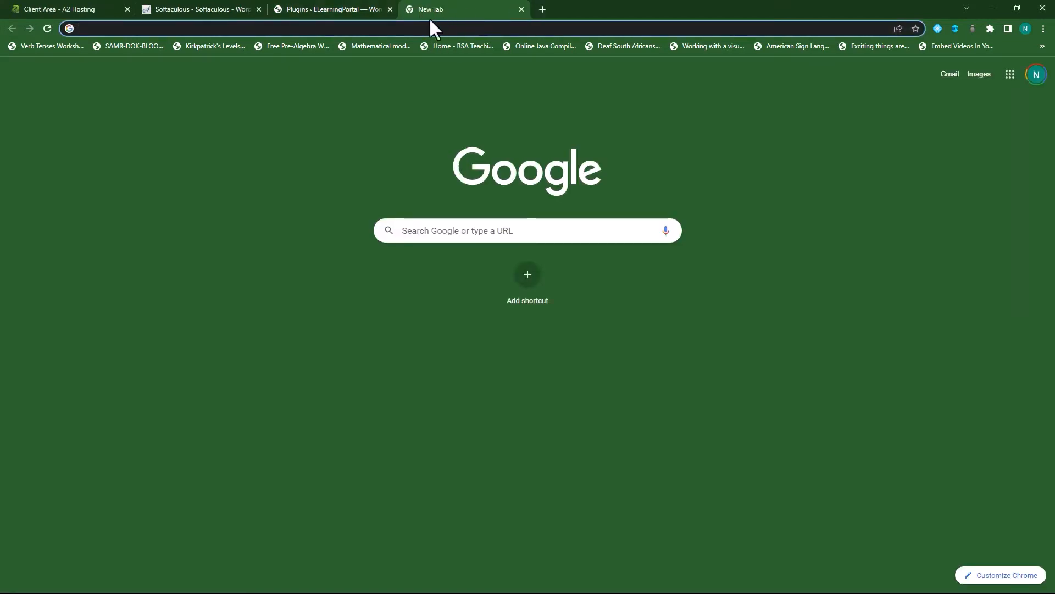
type("nicepag")
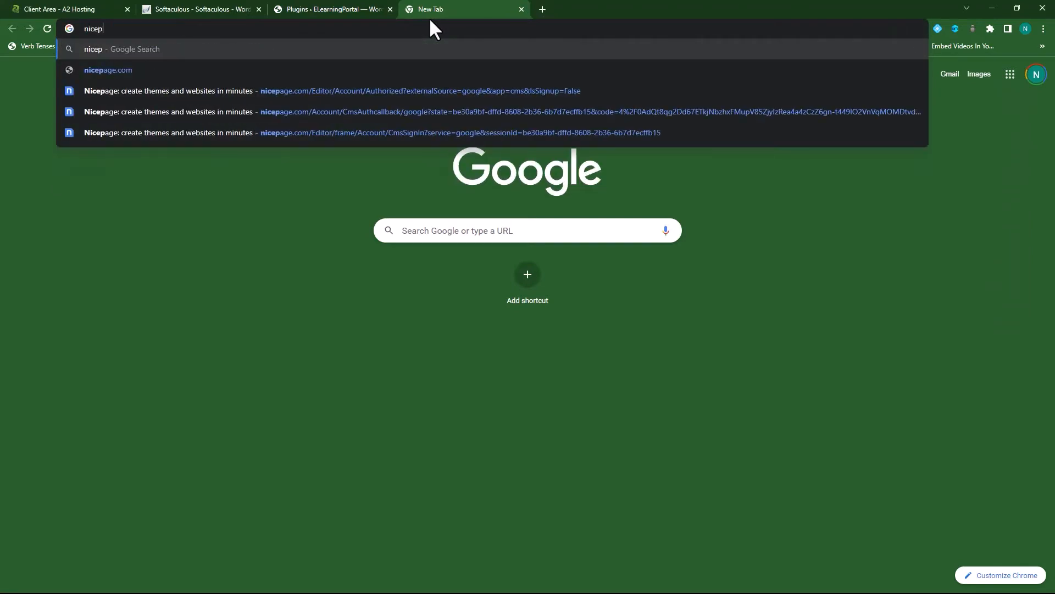
type("es")
key("Return")
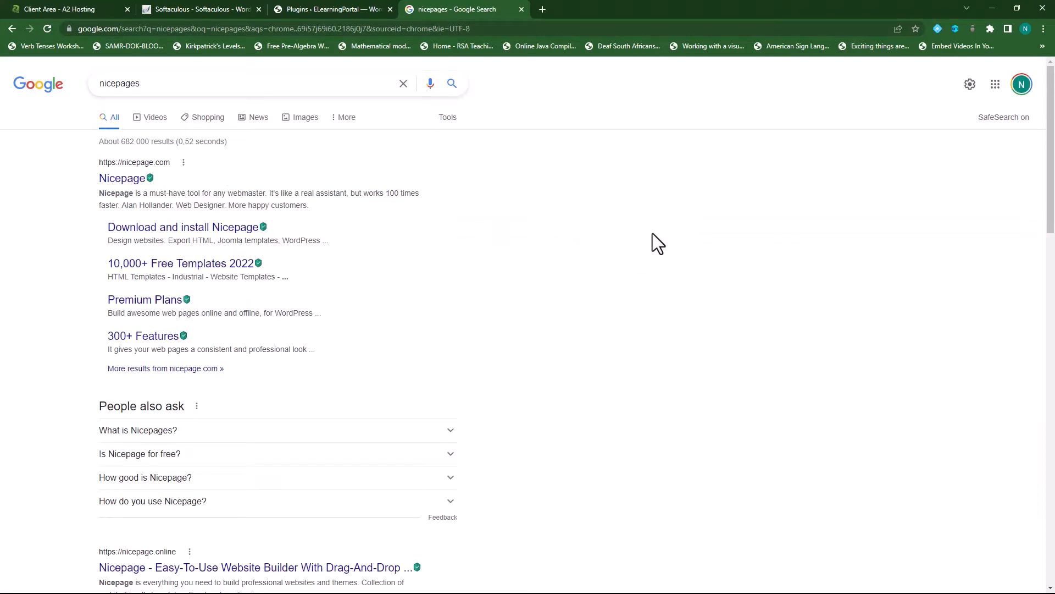
left_click(123, 181)
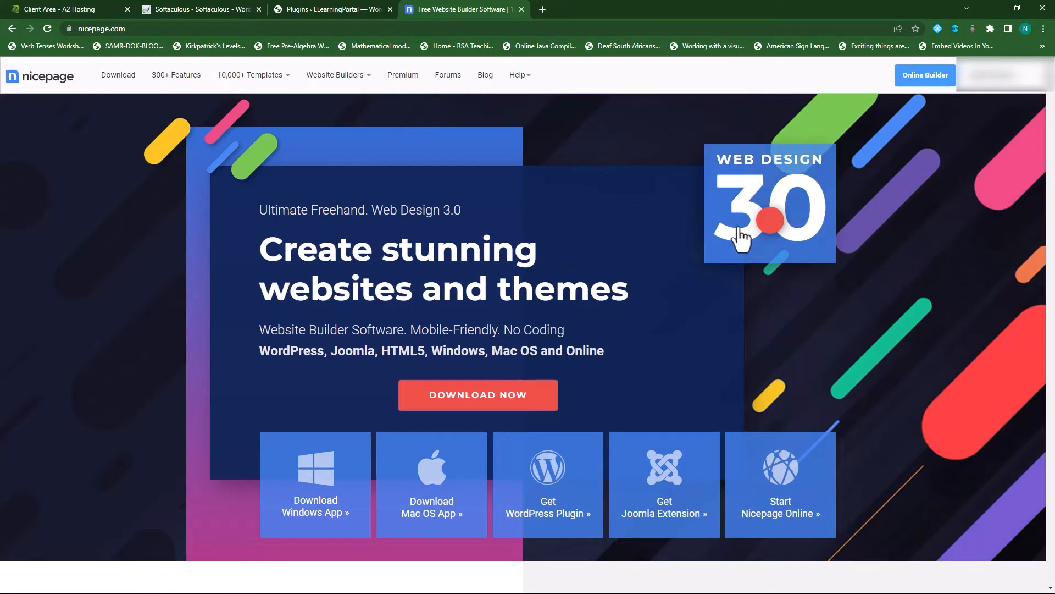
- Get the Nicepage WordPress plugin zip from the Nicepage Download page, then go back to WordPress Plugins
left_click(118, 78)
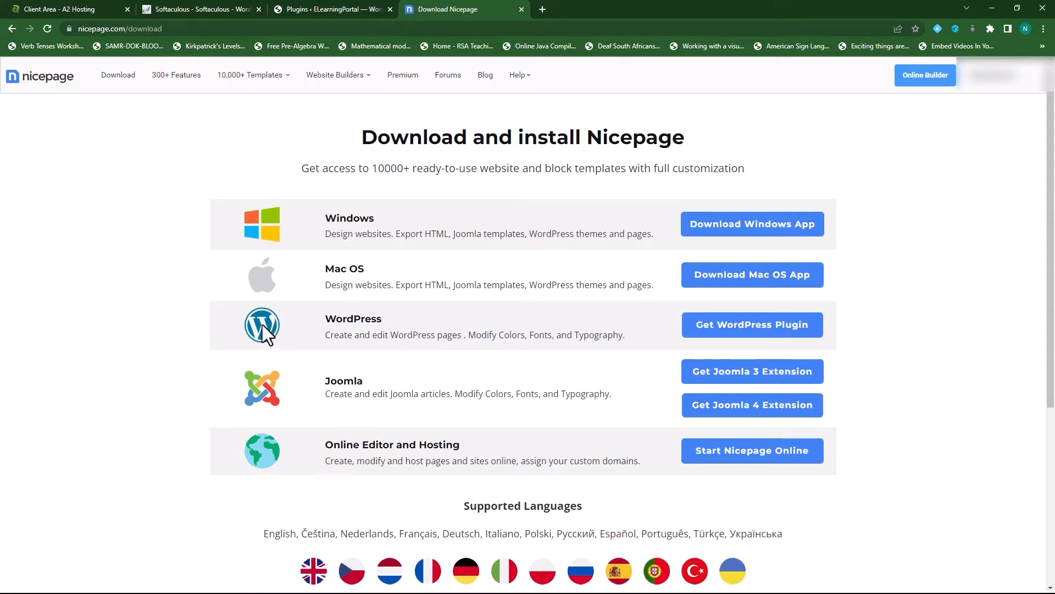
left_click(771, 333)
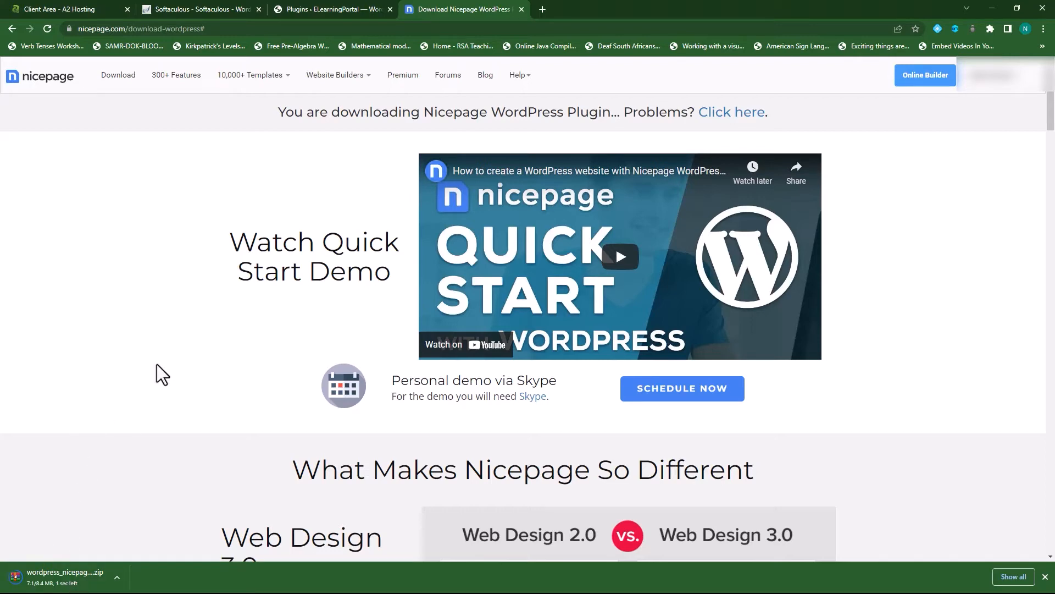
left_click(329, 8)
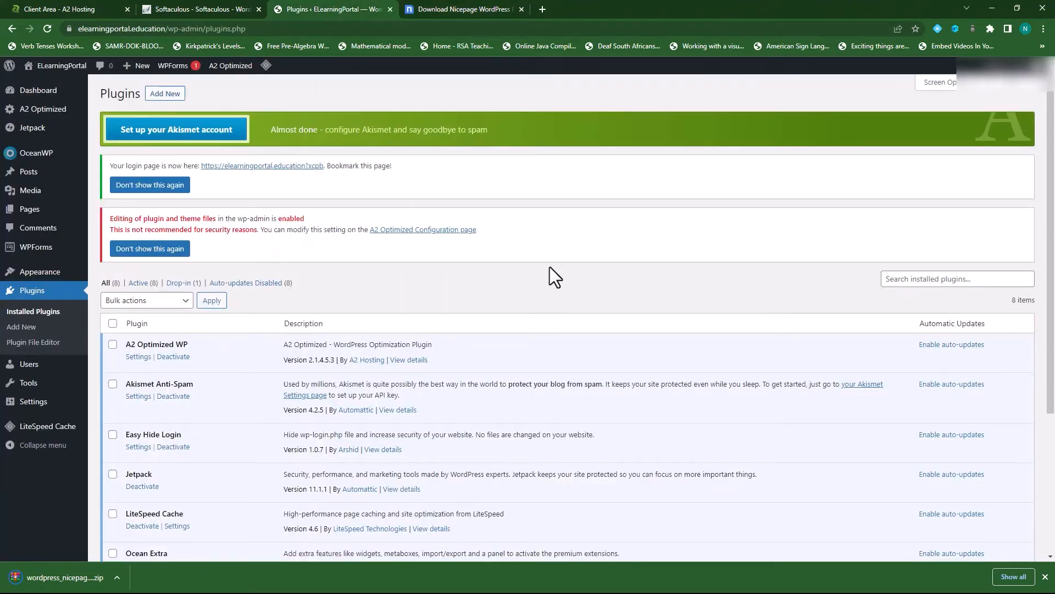
- Upload wordpress_nicepage_plugin-4.14.1.zip through Add New > Upload Plugin, install it and activate it
left_click(165, 94)
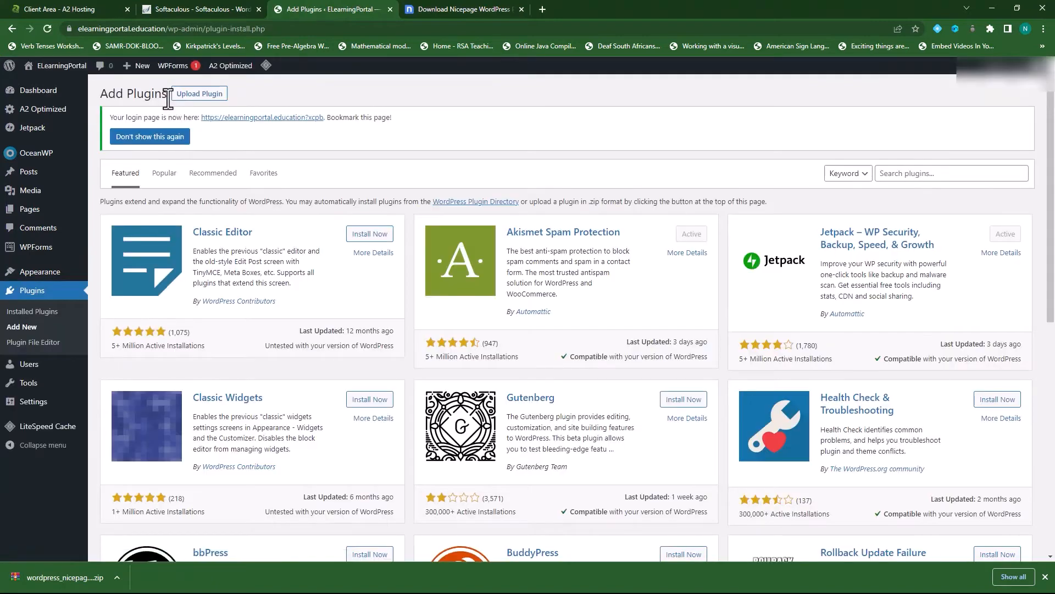
left_click(204, 96)
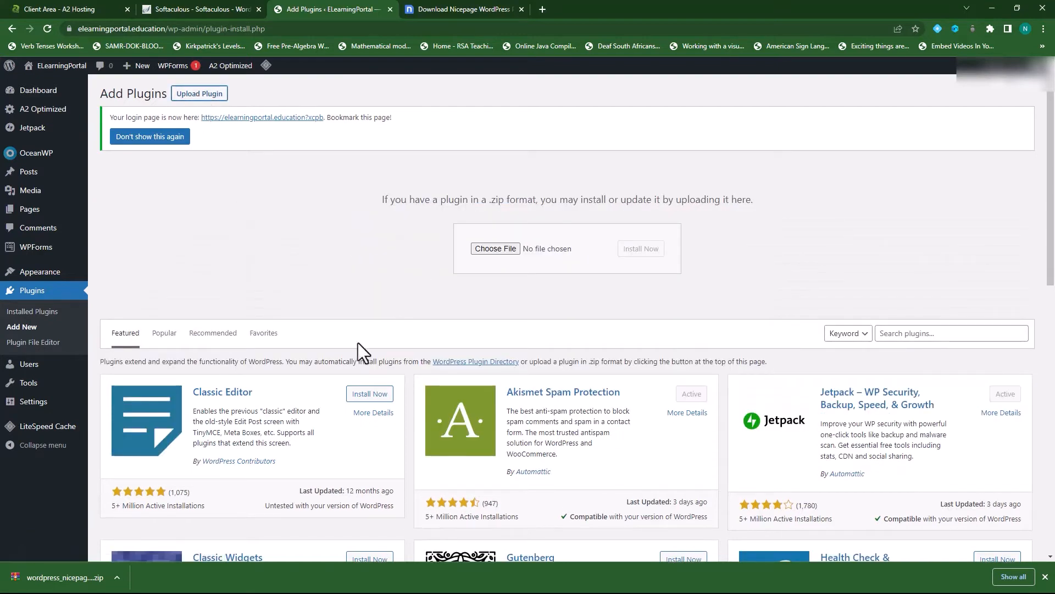
left_click_drag(69, 583, 504, 252)
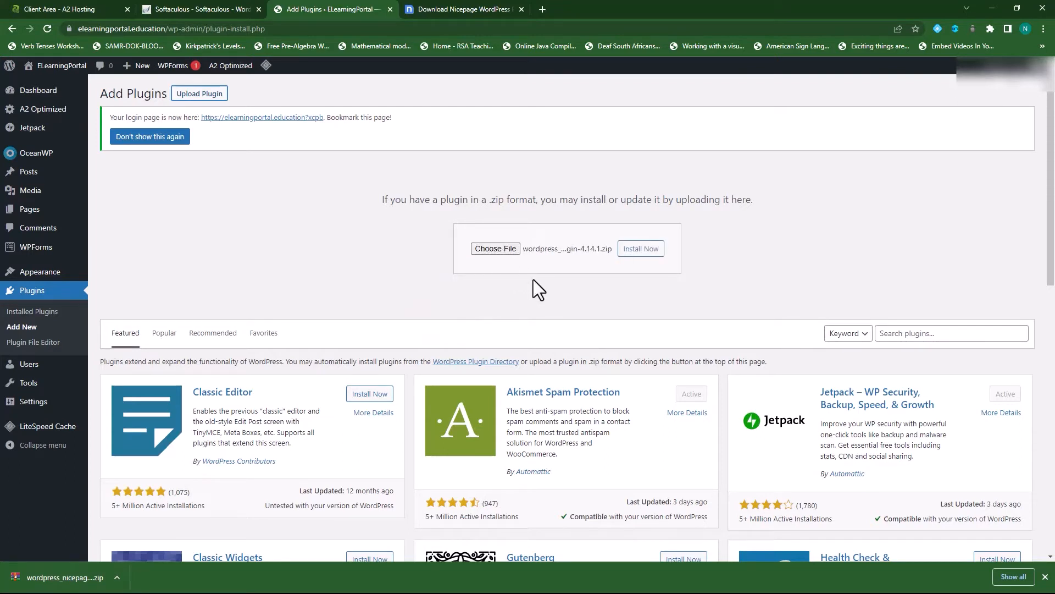
left_click(639, 250)
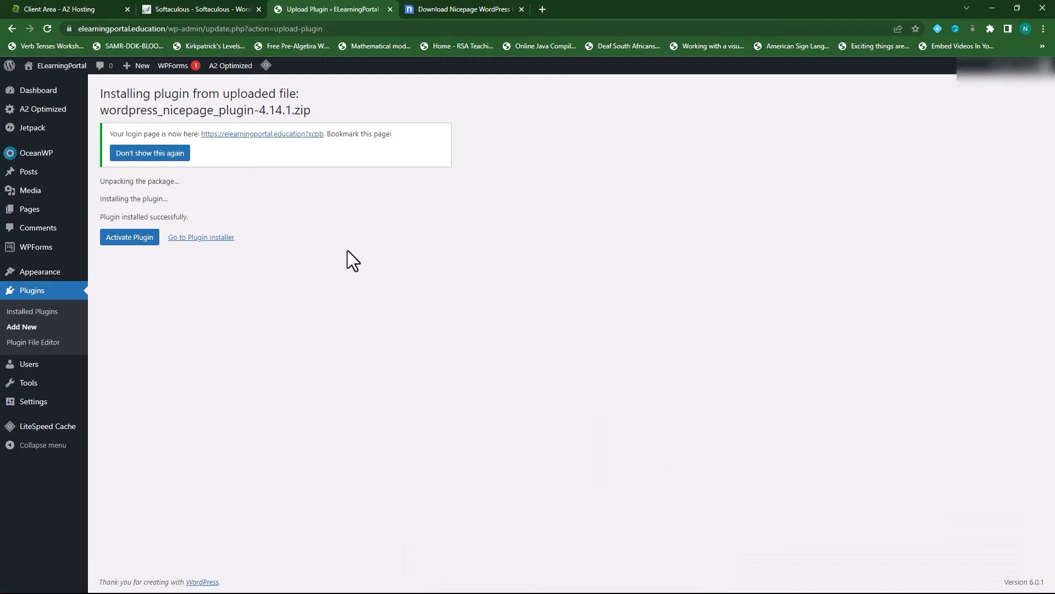
left_click(129, 238)
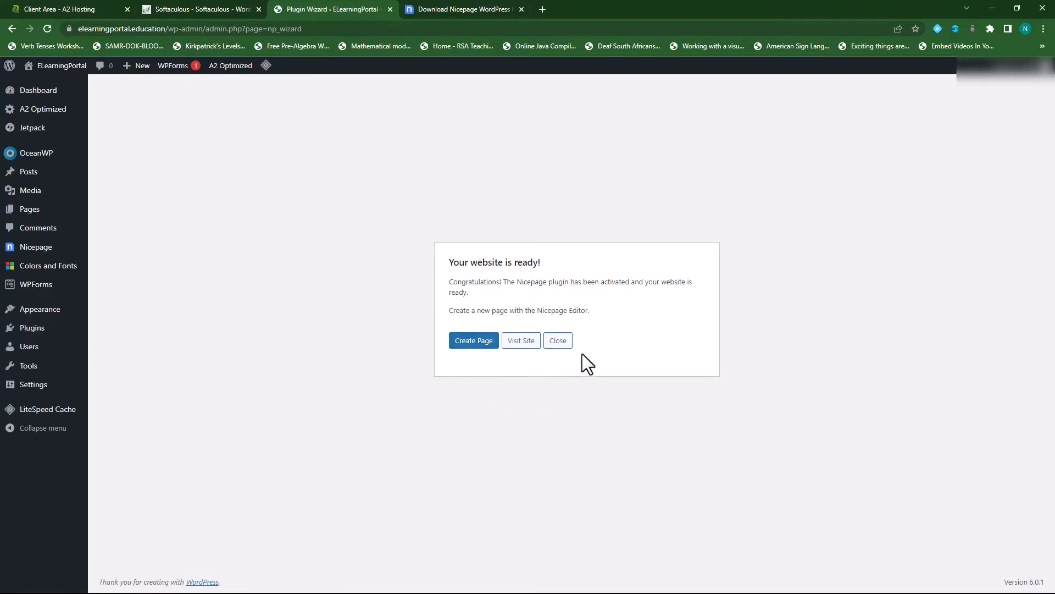
- Dismiss the Nicepage ready wizard, close the download tab, collapse OceanWP Overview and go to Pages
left_click(558, 342)
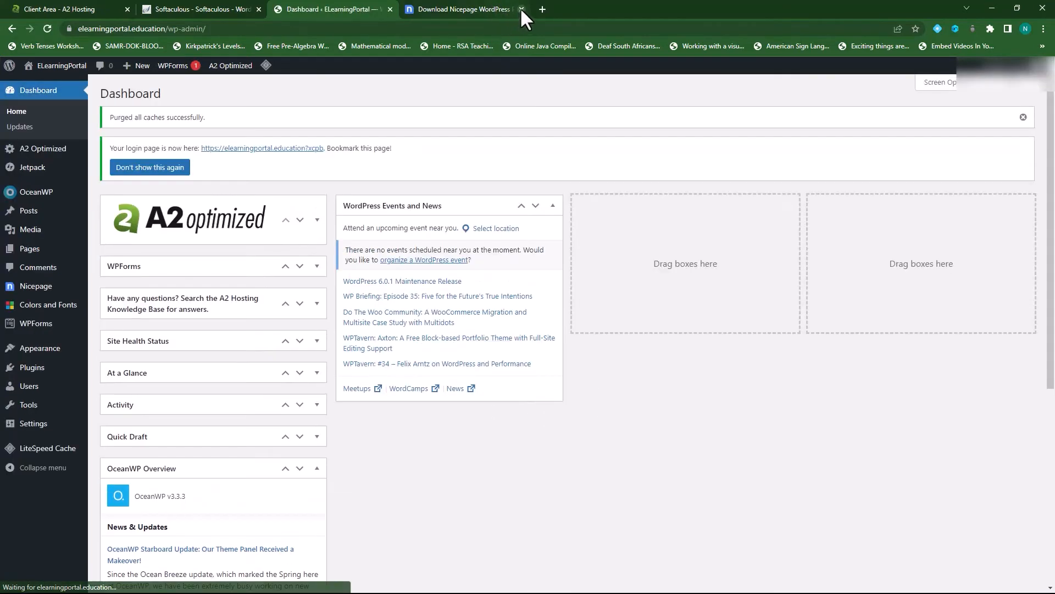
left_click(520, 9)
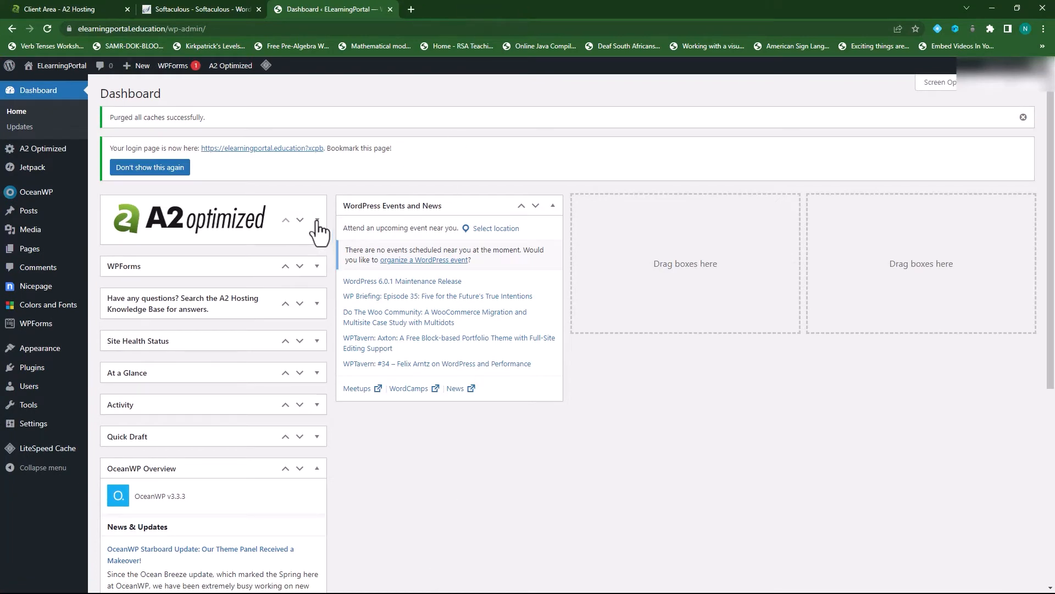
left_click(317, 468)
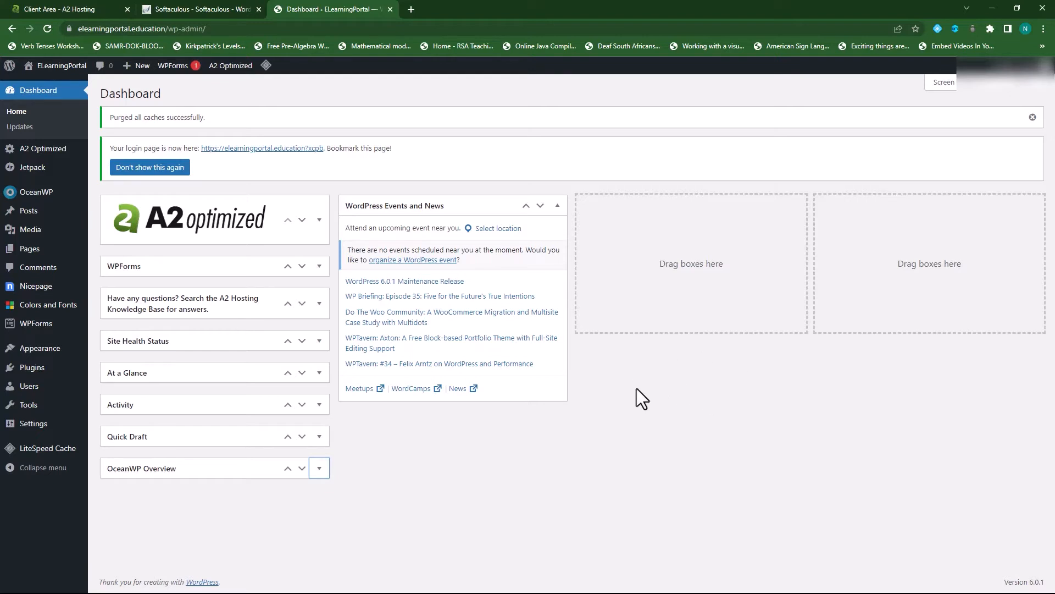
left_click(30, 252)
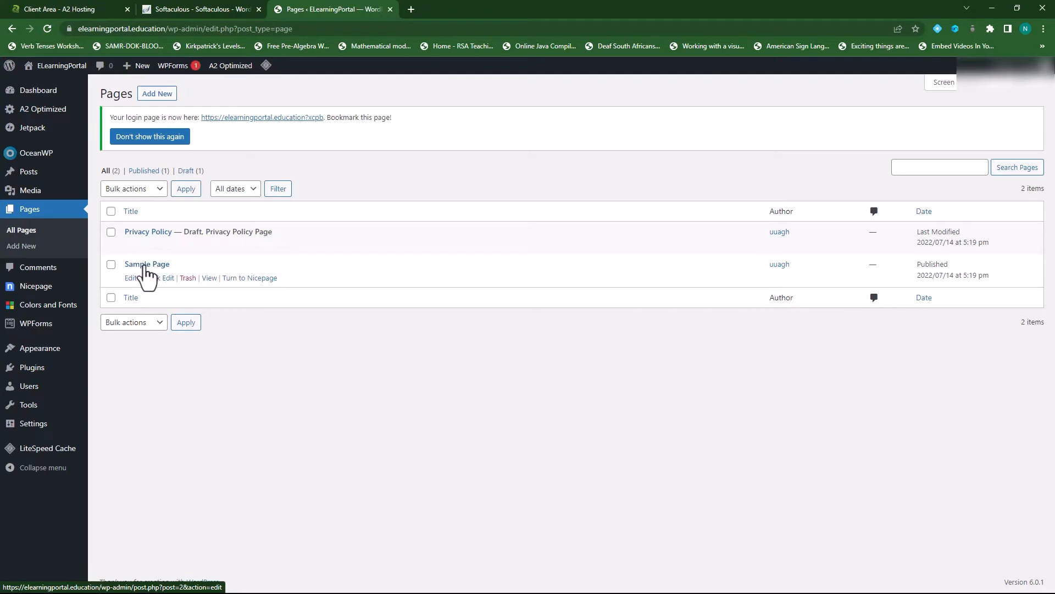
- Trash Sample Page, publish a blank page titled 'Home', then begin another new page
left_click(187, 278)
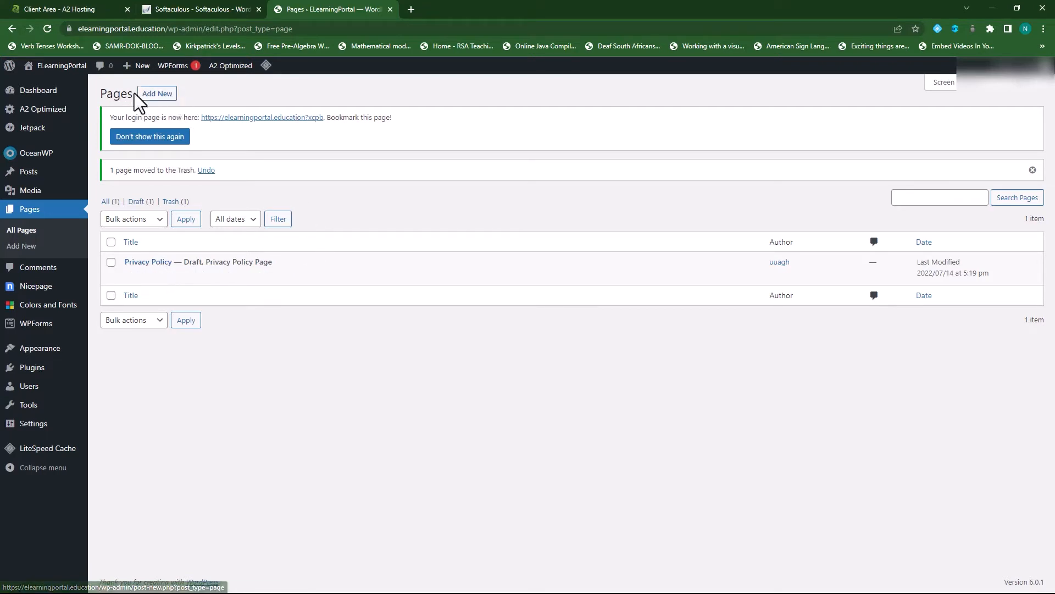
left_click(156, 95)
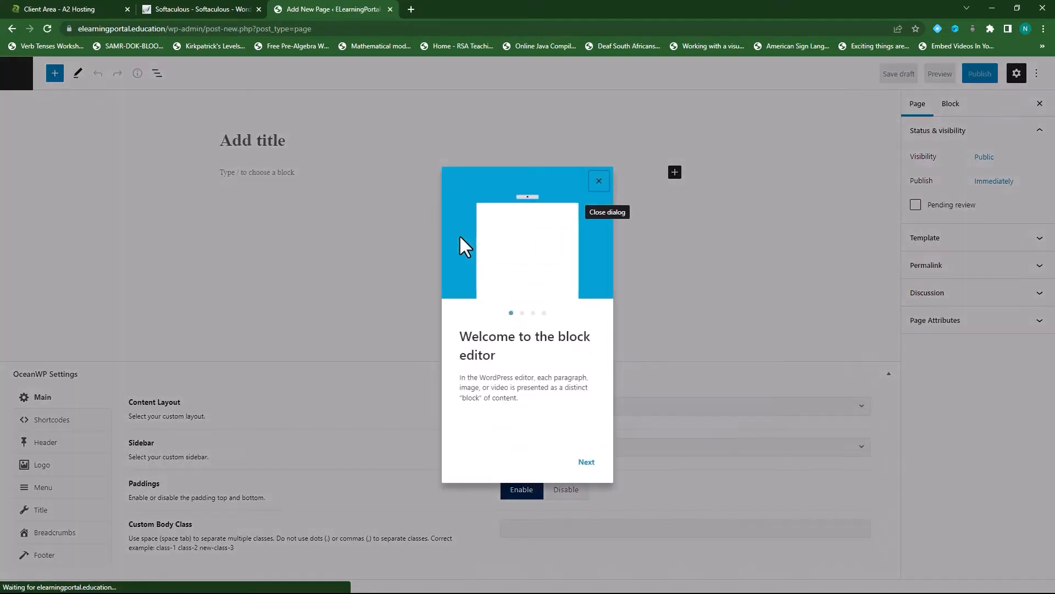
left_click(602, 185)
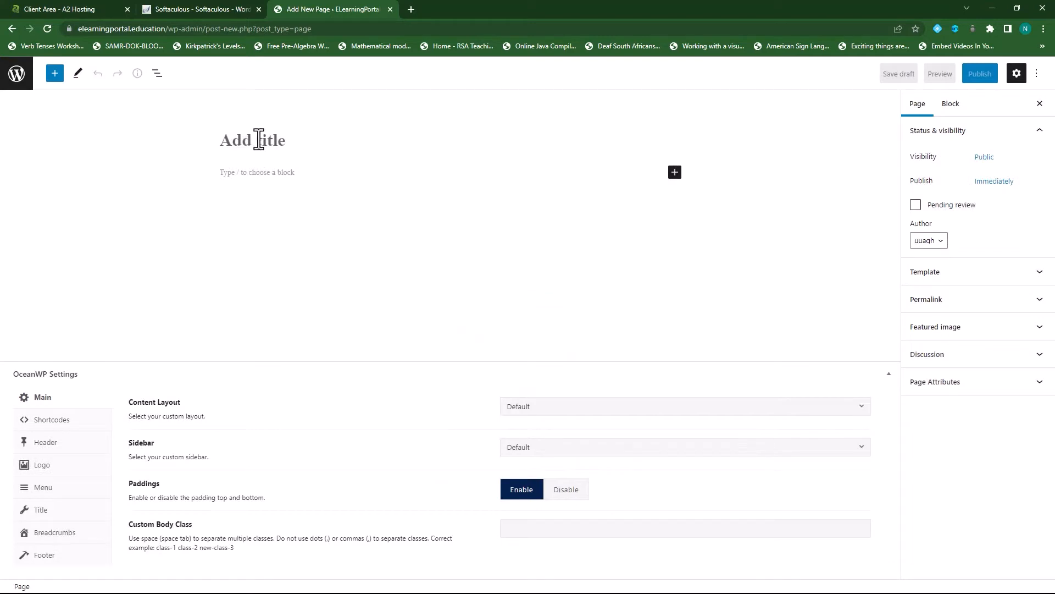
left_click(295, 140)
type("Home")
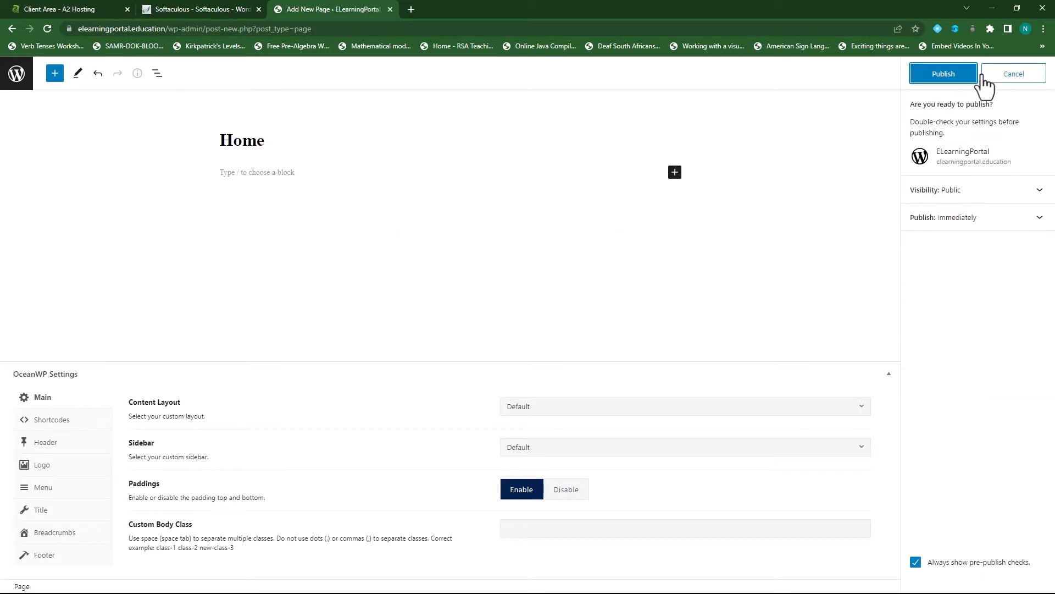
left_click(941, 76)
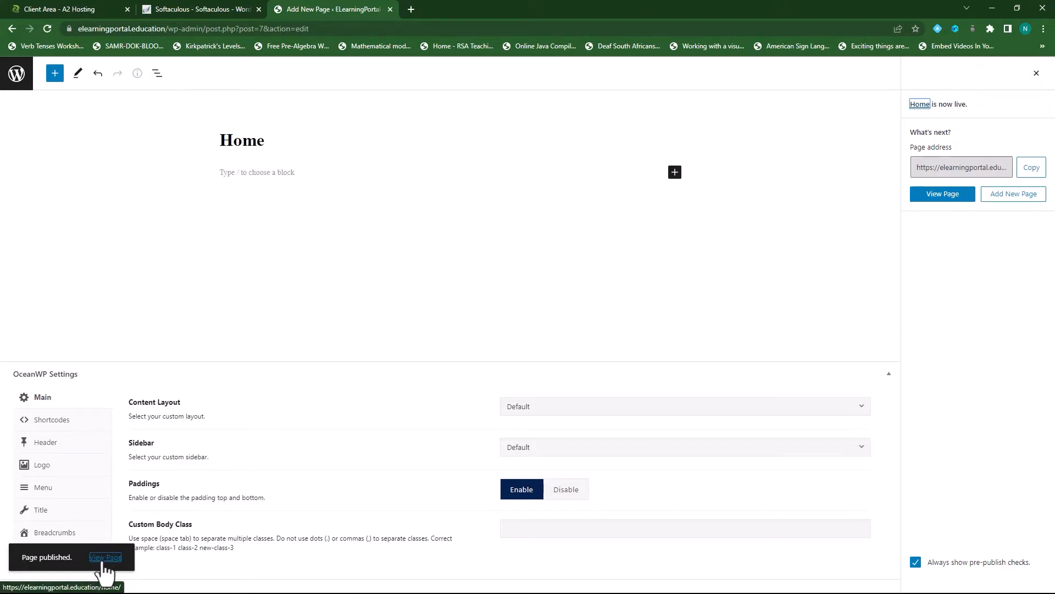
left_click(18, 77)
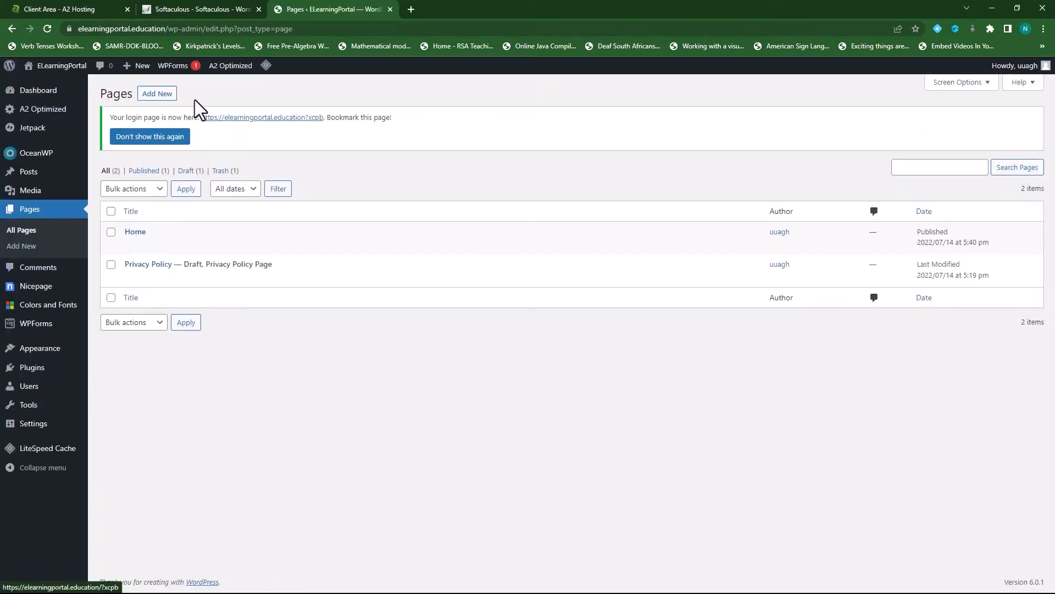
left_click(158, 94)
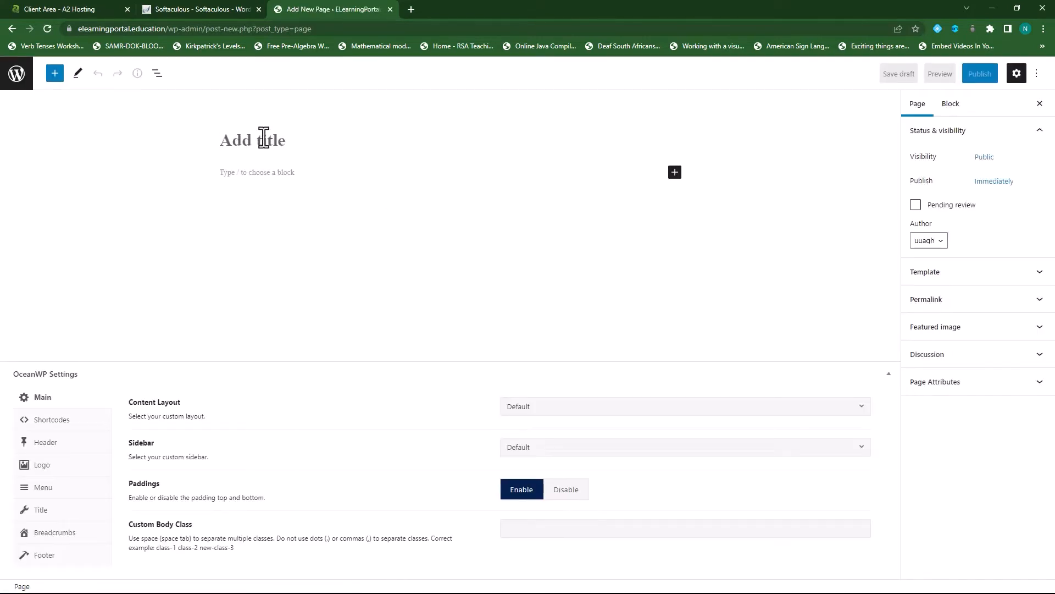
- Publish a blank page titled 'About Us', then begin another new page
type("About Us")
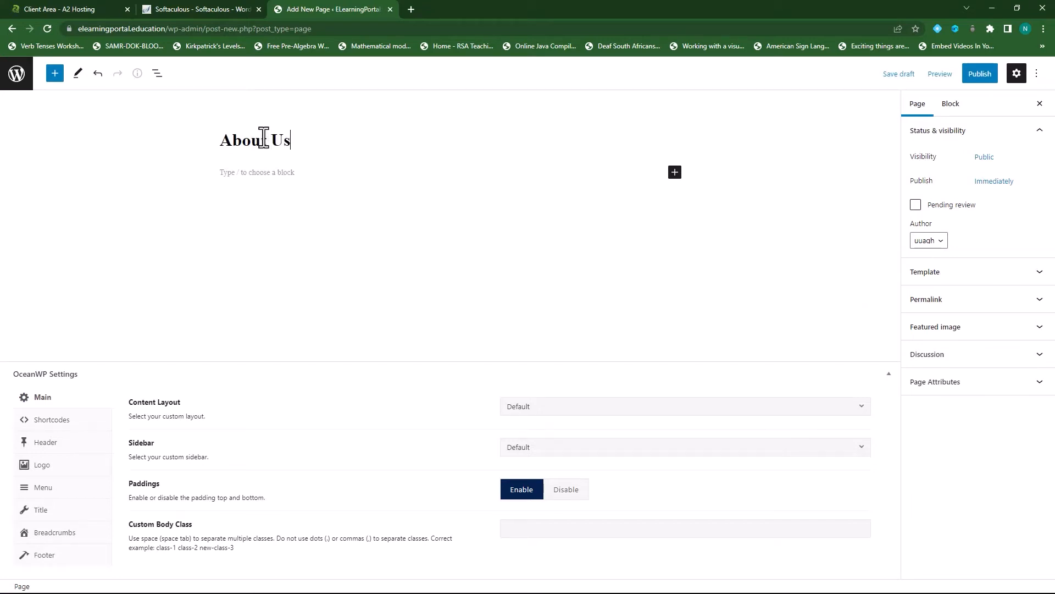
left_click(981, 76)
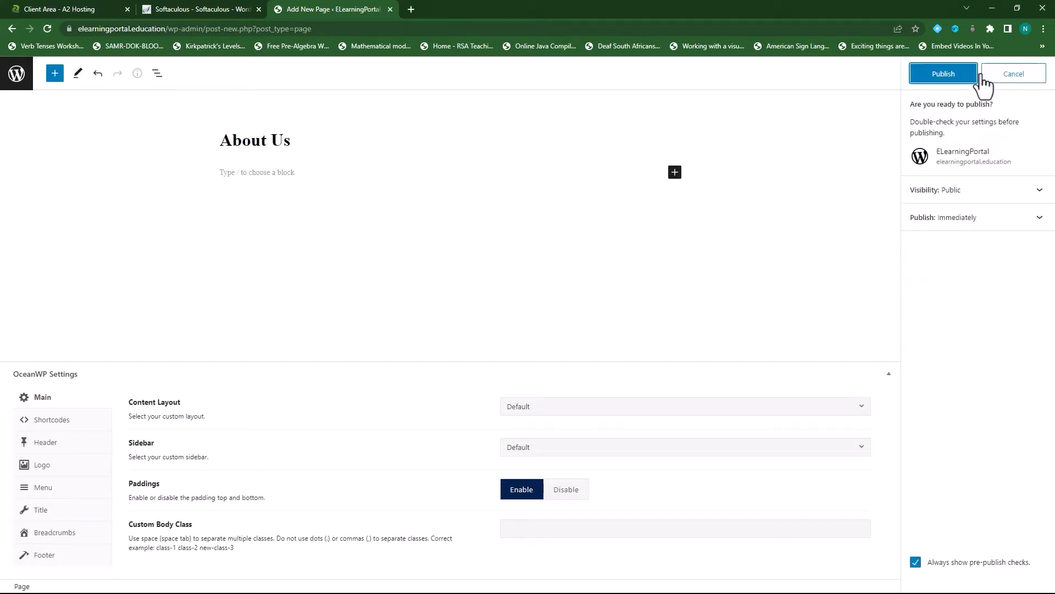
left_click(952, 77)
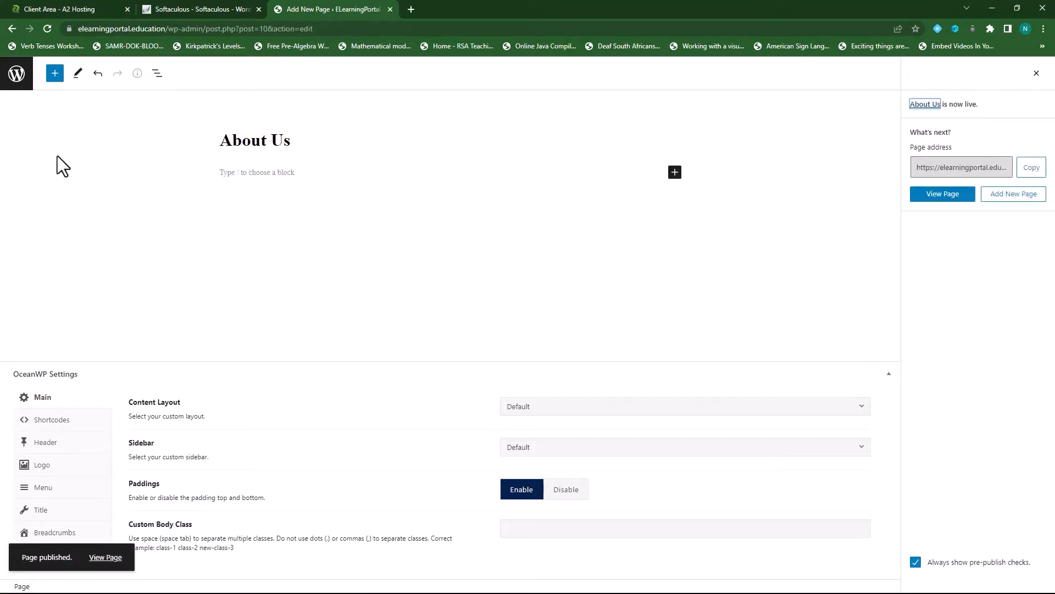
left_click(16, 74)
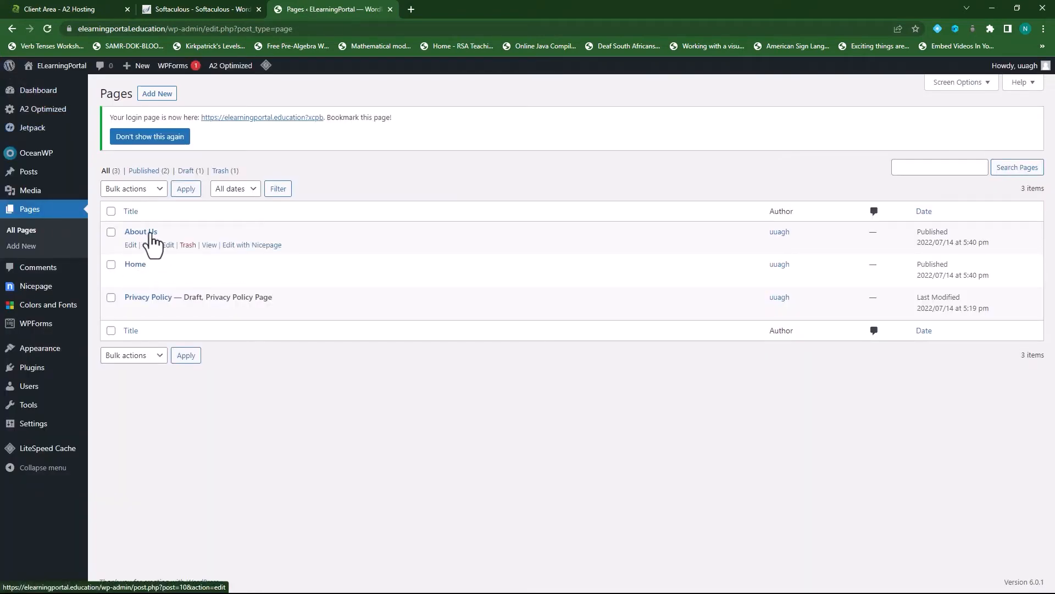
left_click(156, 95)
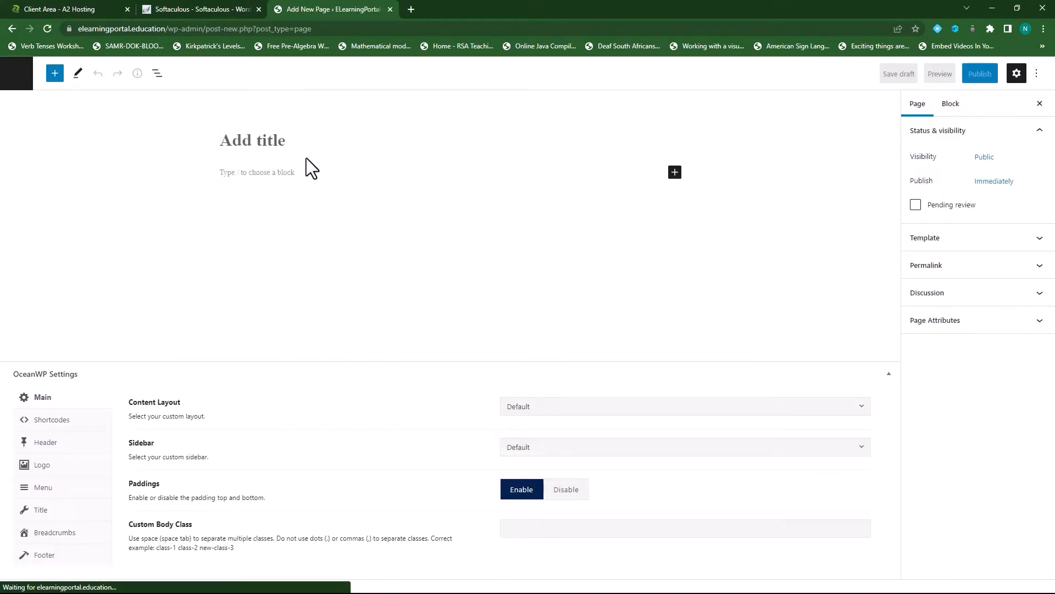
- Publish a blank page titled 'Contact Us' and return to the Pages list
type("Contact Us")
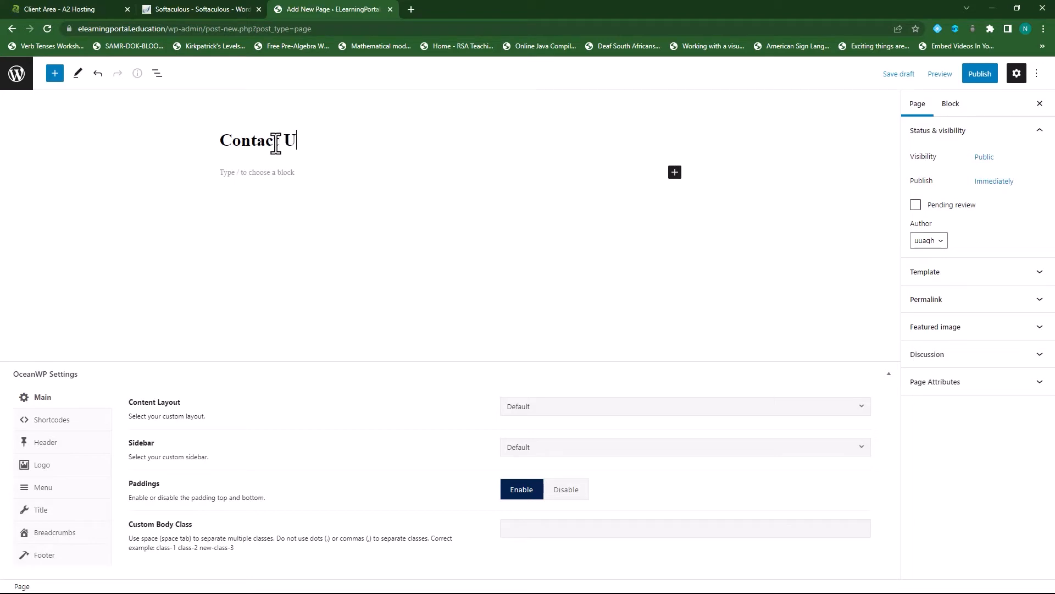
left_click(980, 74)
left_click(945, 76)
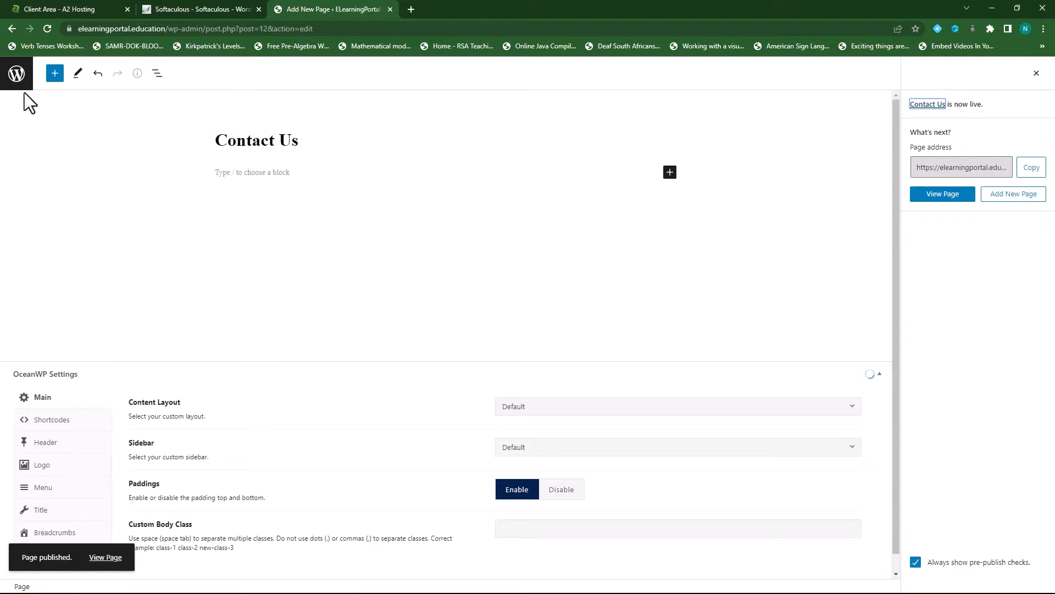
left_click(15, 73)
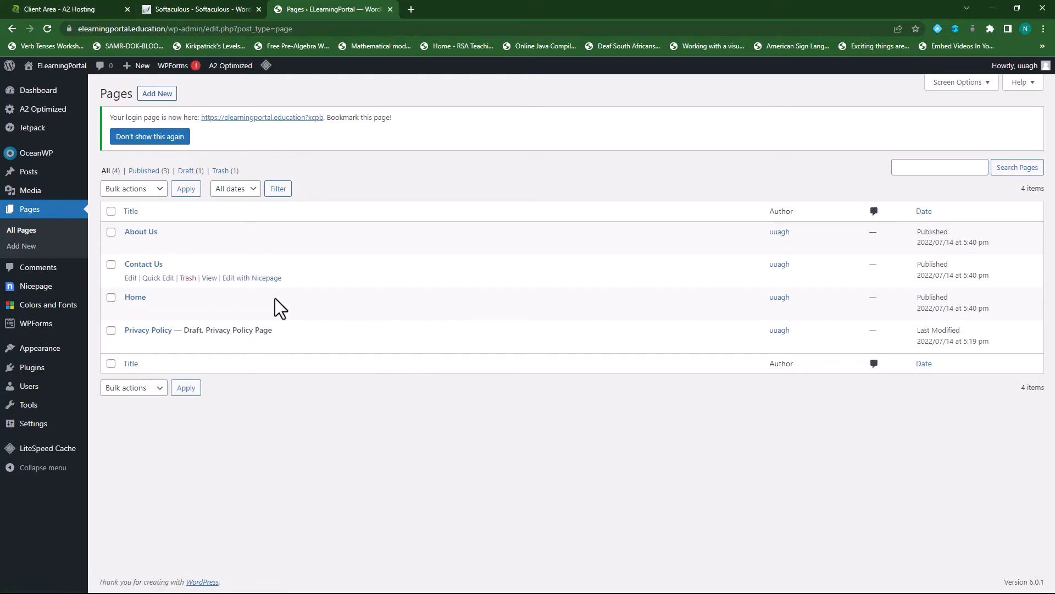
- Create and publish a blank page titled 'Products', then return to the Pages list
left_click(158, 95)
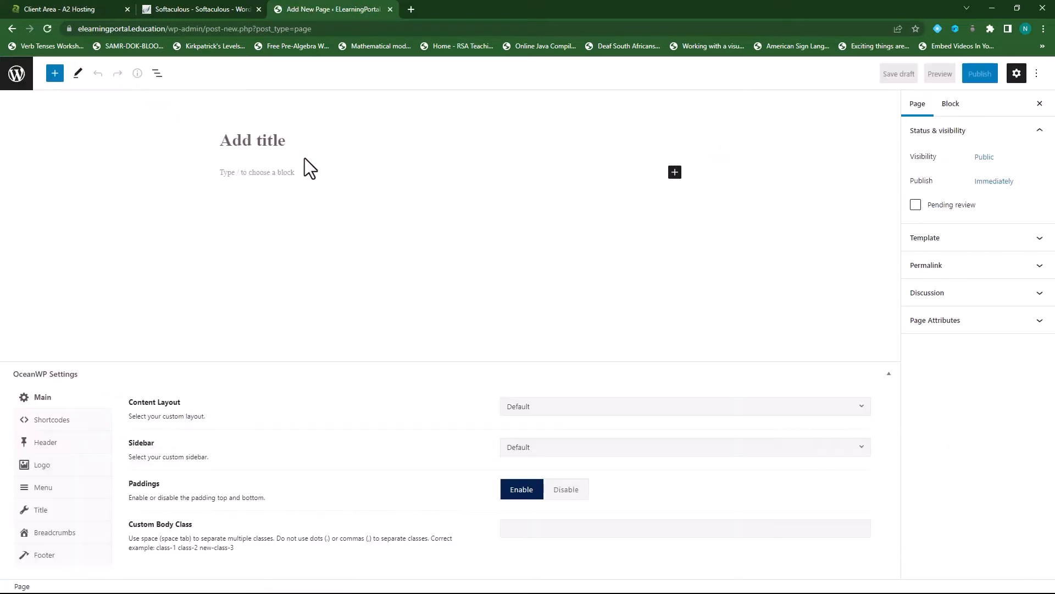
type("Pro")
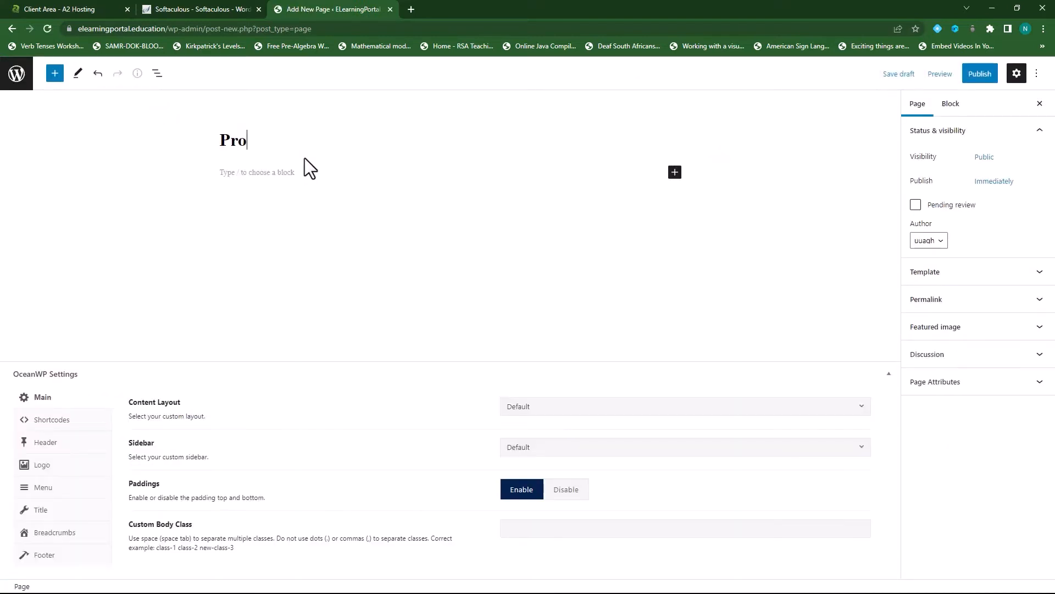
type("ducts")
left_click(978, 75)
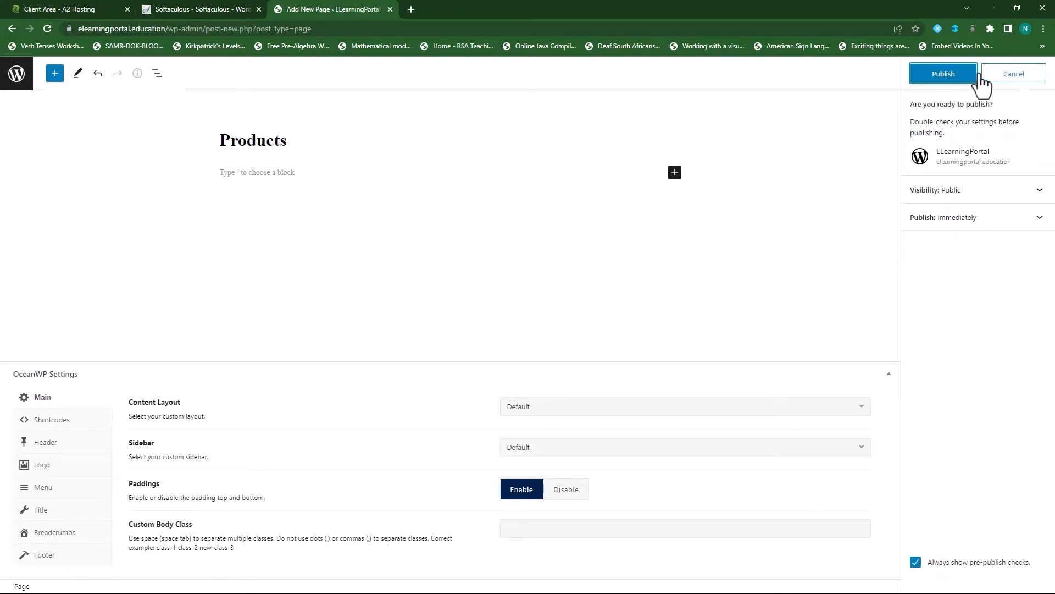
left_click(945, 74)
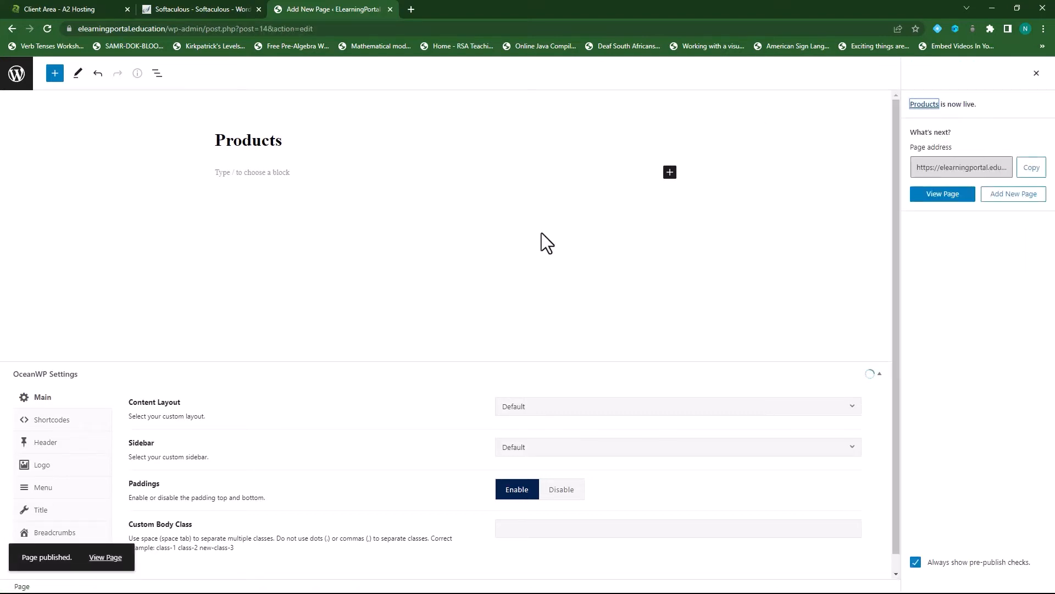
left_click(16, 74)
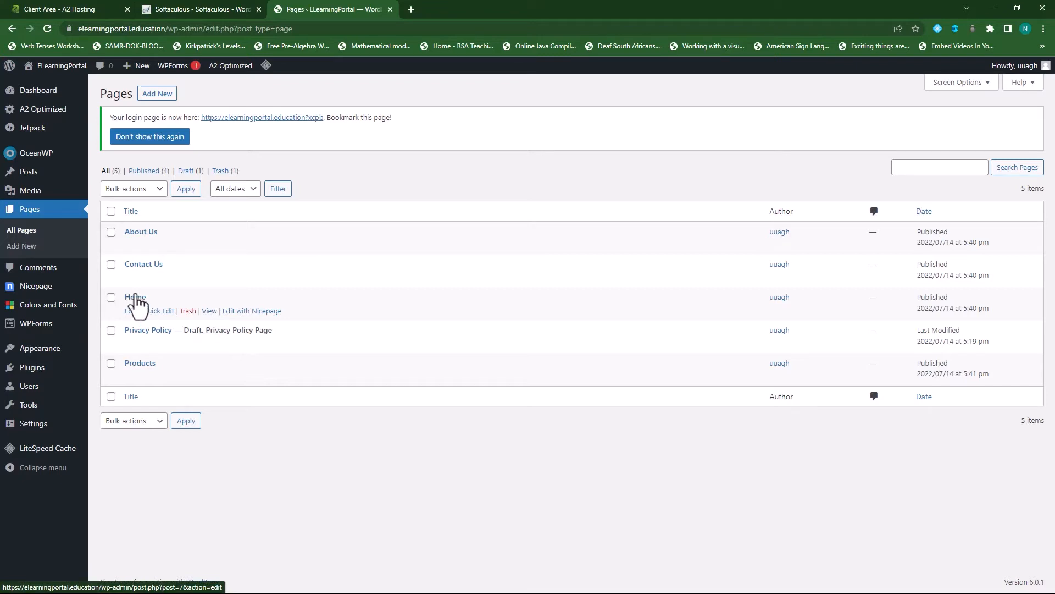
- Open Home in the Nicepage editor, dismiss the news and offer notices, then head to Pages
left_click(250, 311)
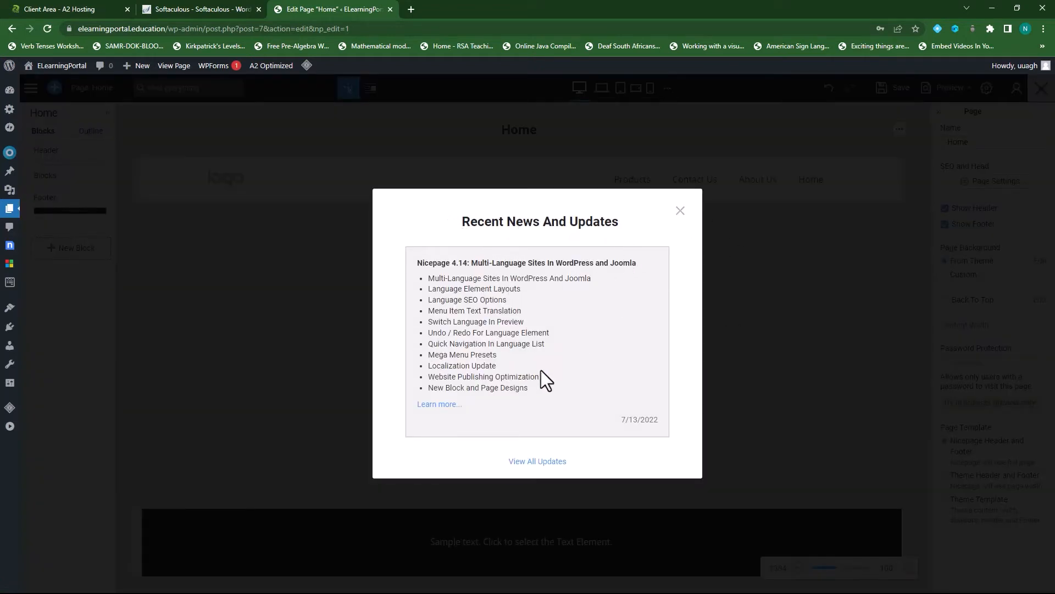
left_click(681, 217)
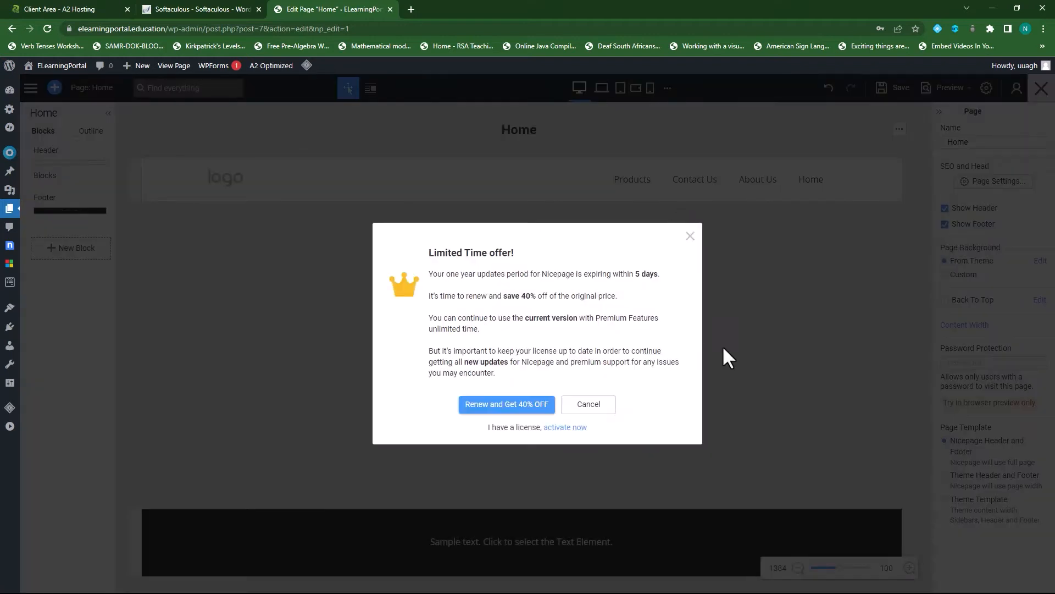
left_click(690, 237)
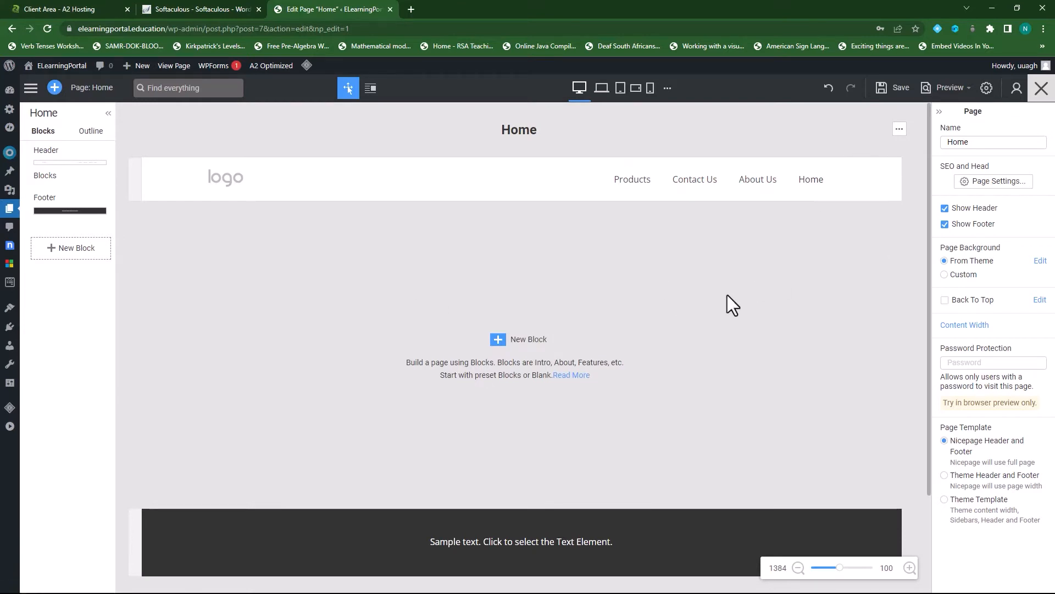
mouse_move(10, 208)
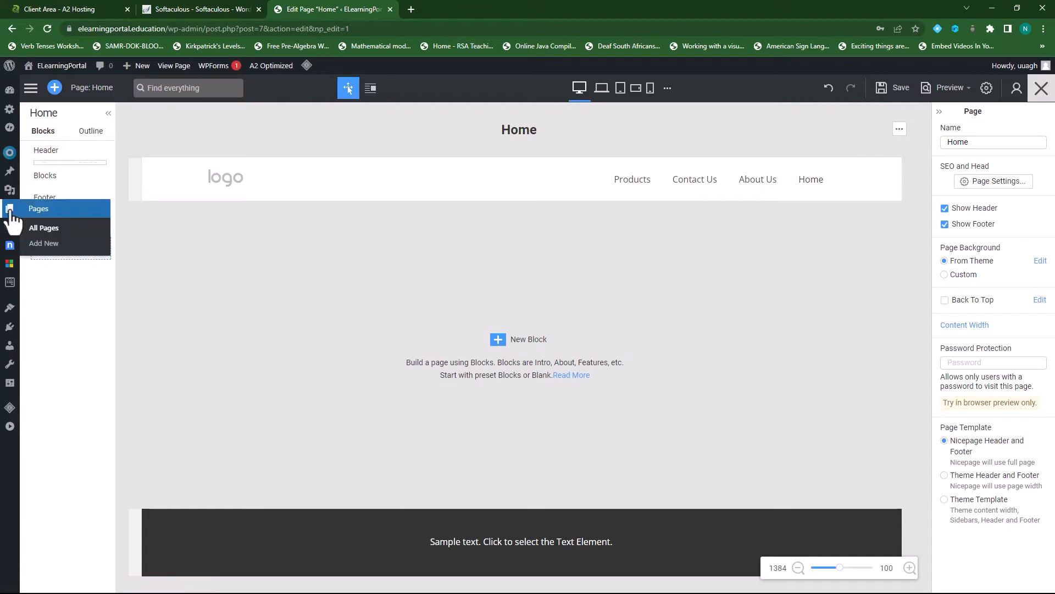
left_click(11, 214)
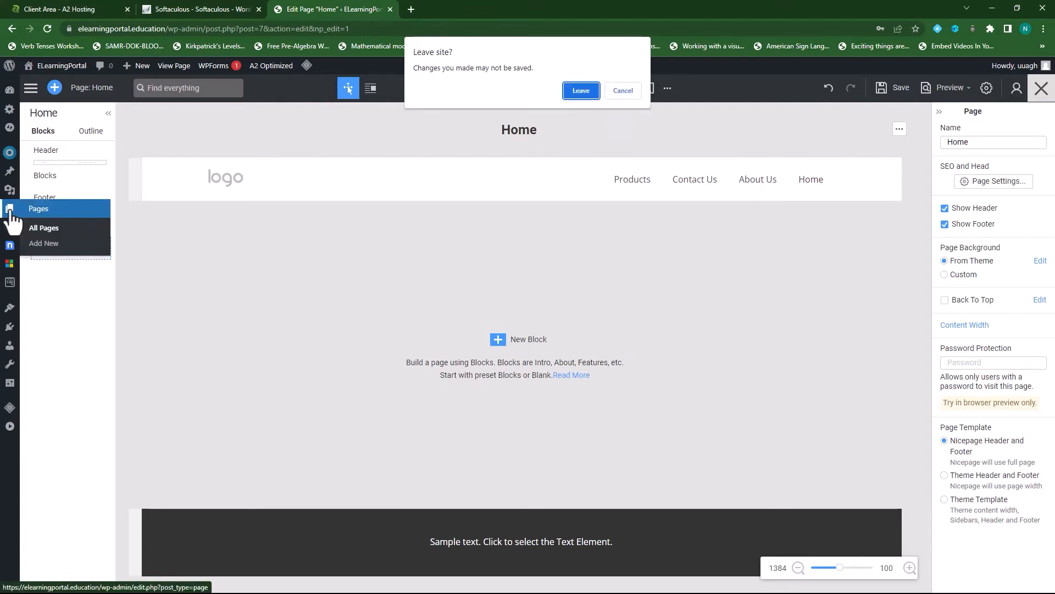
- Confirm leaving the editor, visit Appearance > Menus, then return to the Pages list
left_click(581, 91)
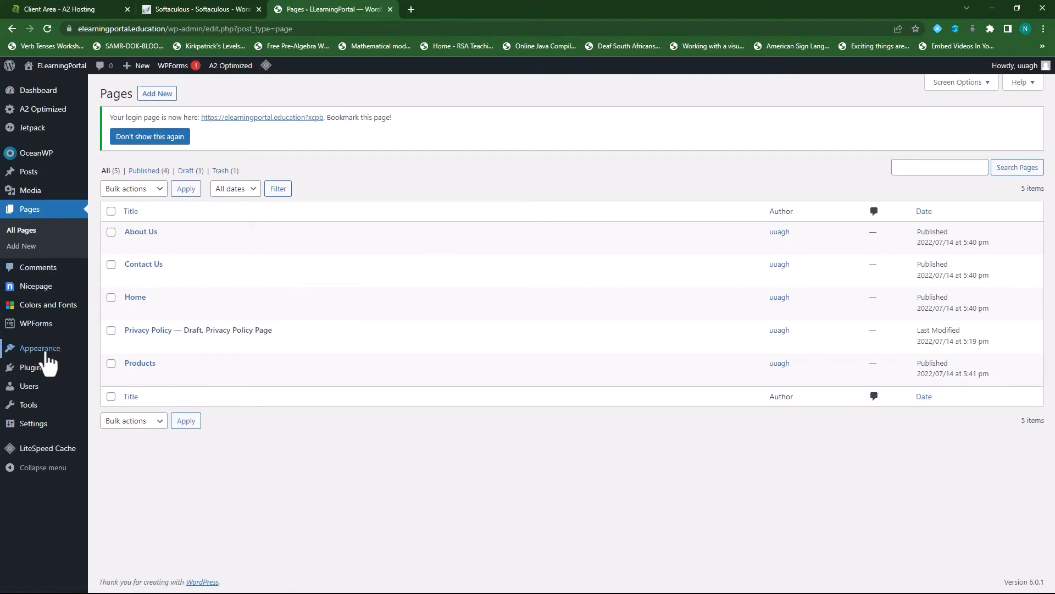
mouse_move(46, 355)
left_click(112, 405)
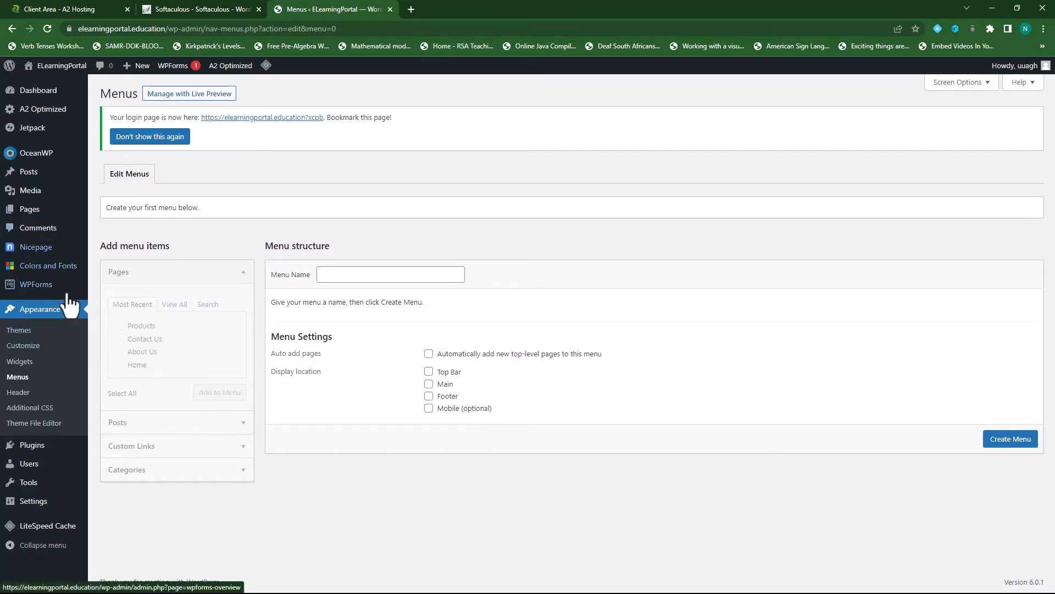
left_click(30, 210)
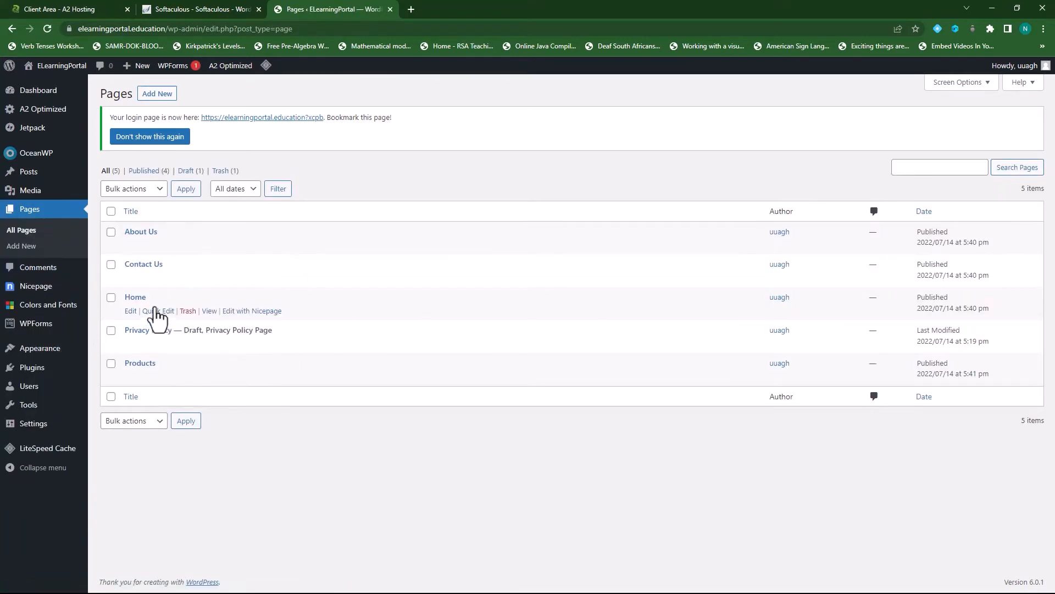
- Open Home in Nicepage and start editing the header menu's items
left_click(263, 311)
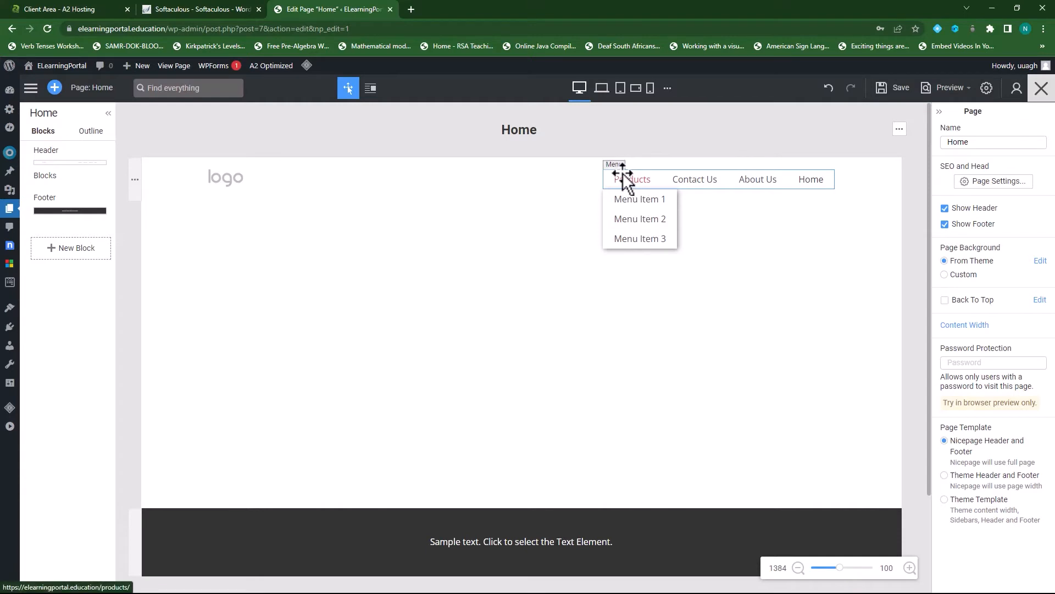
left_click(626, 179)
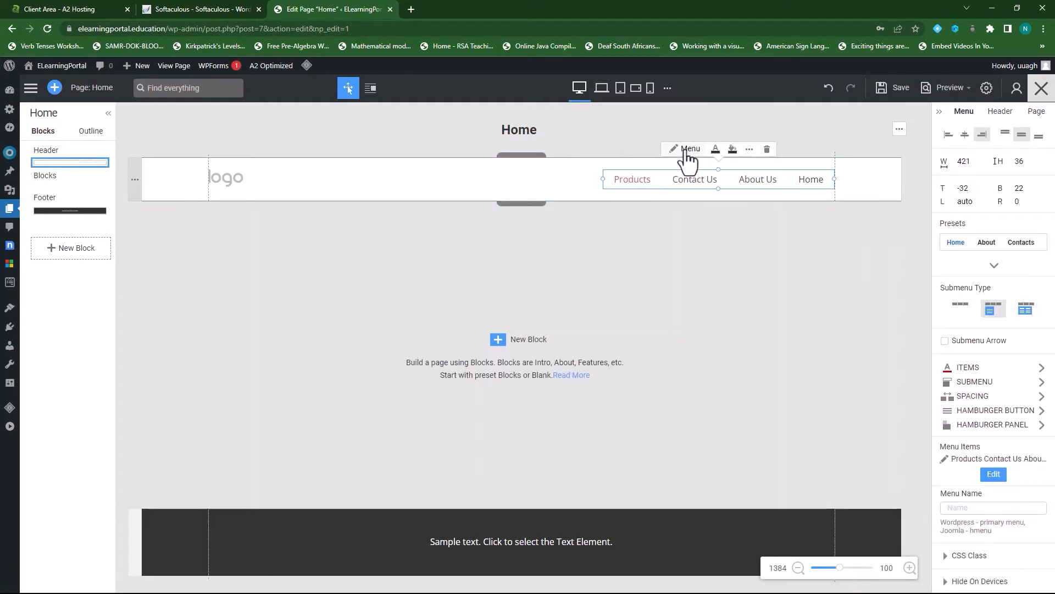
left_click(687, 150)
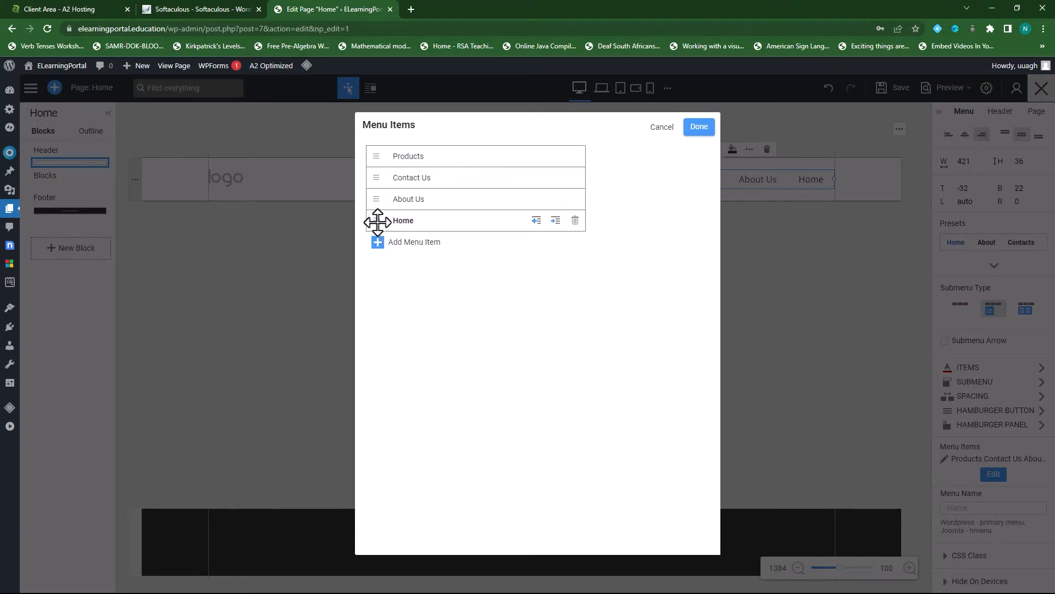
- Move Home to the top and About Us second, then apply the new menu order
left_click_drag(378, 222, 380, 165)
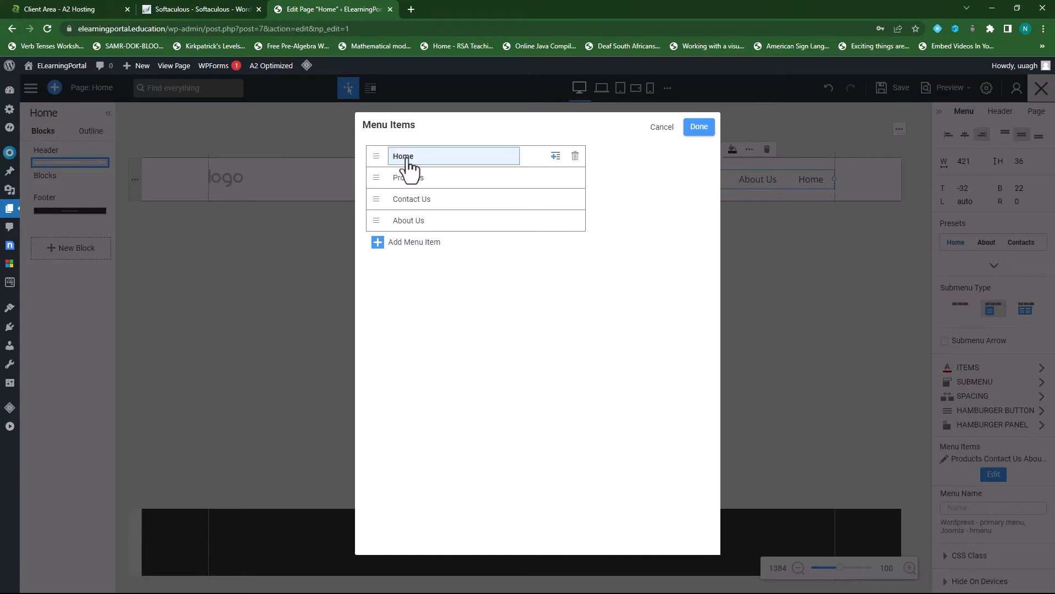
left_click_drag(372, 220, 395, 181)
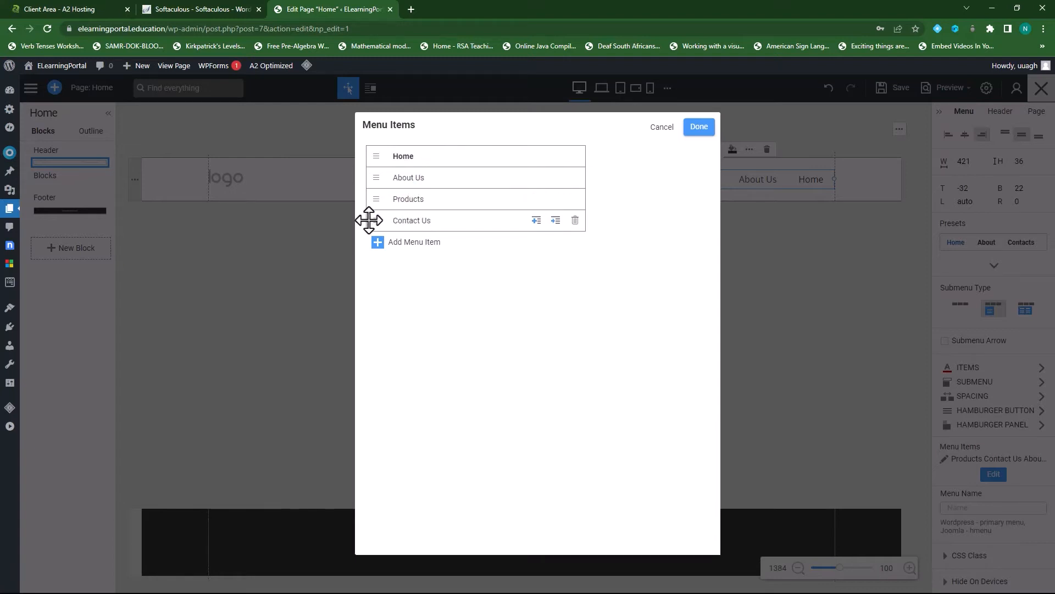
left_click(699, 127)
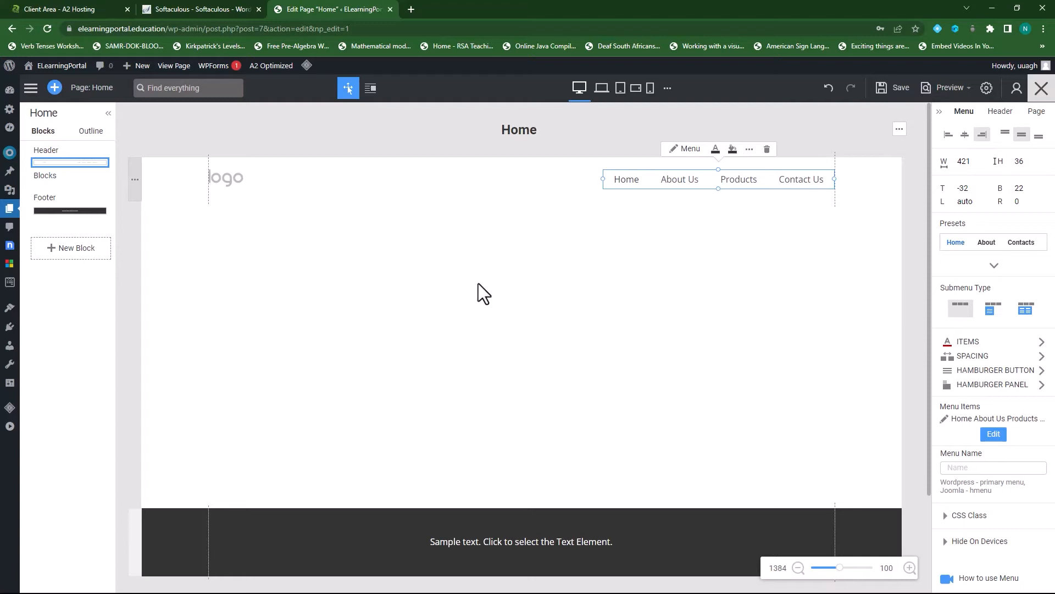
- Select the header and insert the INTUITIVE design from Block > Full Width Slider below it
left_click(911, 305)
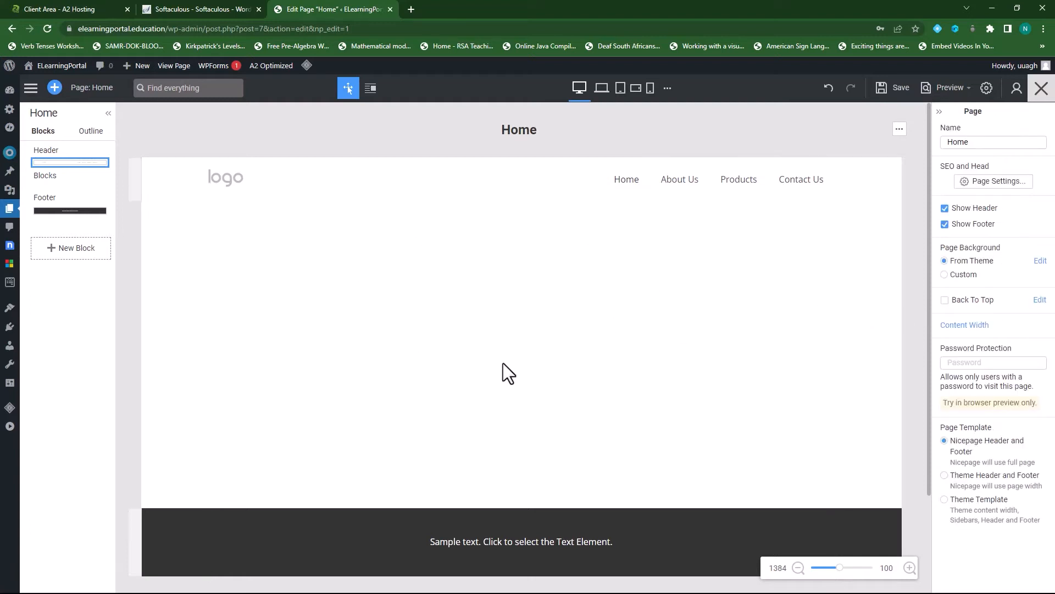
scroll(541, 329, "down", 2)
scroll(483, 365, "up", 2)
left_click(536, 385)
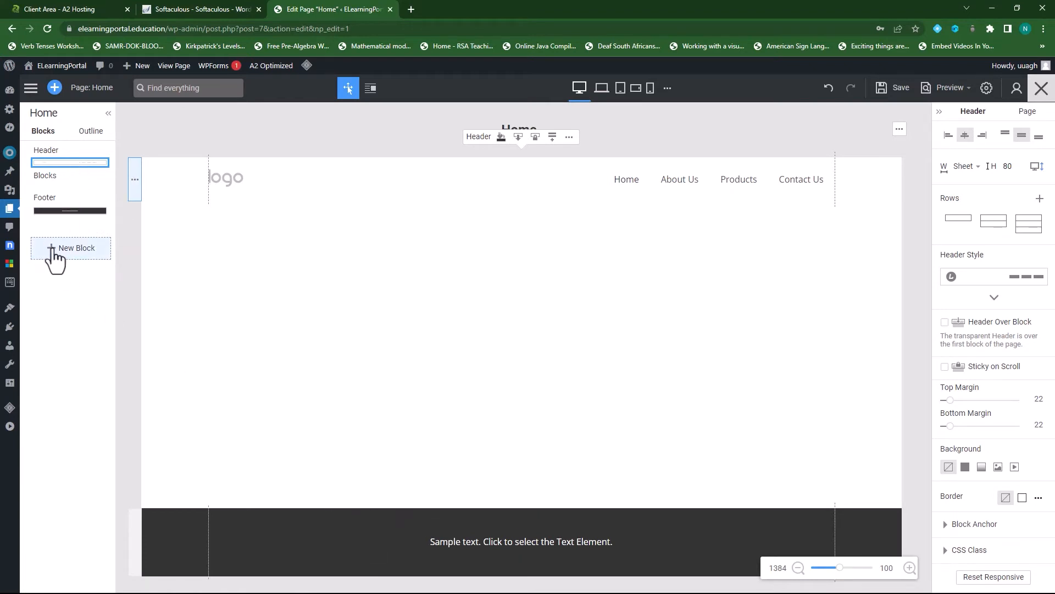
left_click(55, 256)
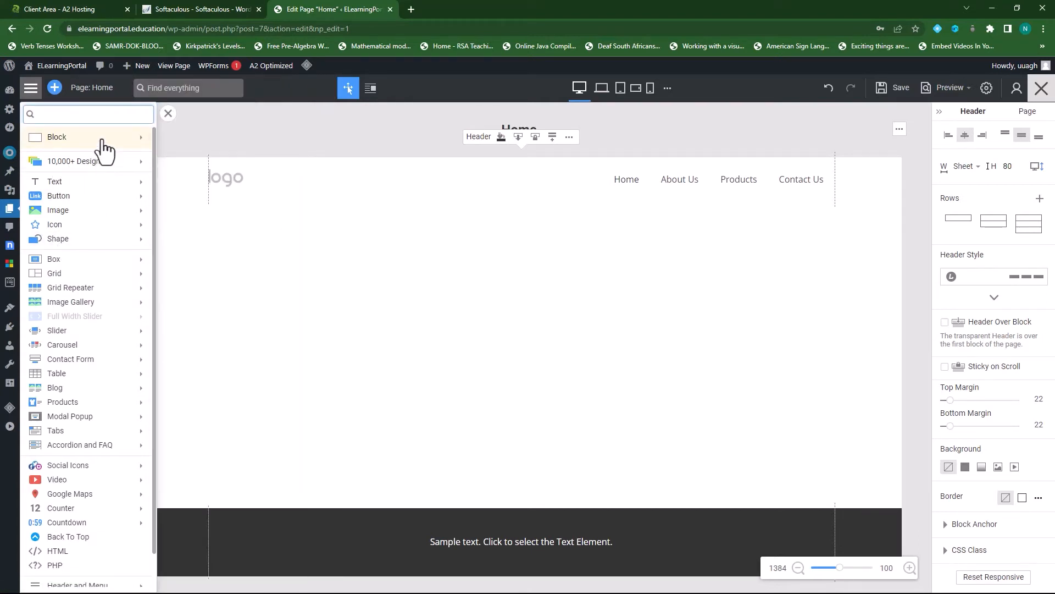
mouse_move(203, 130)
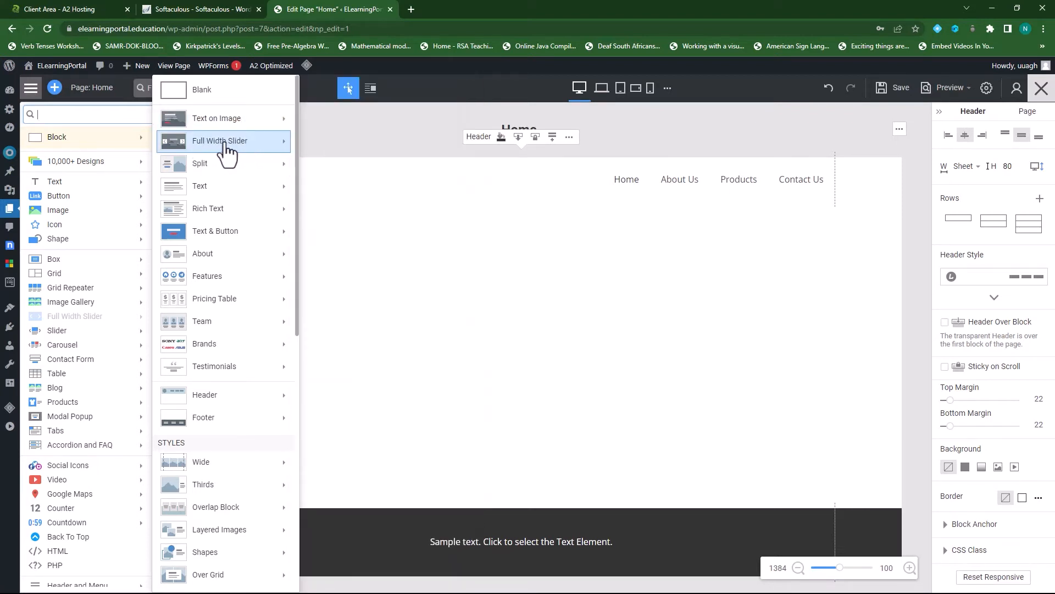
mouse_move(227, 149)
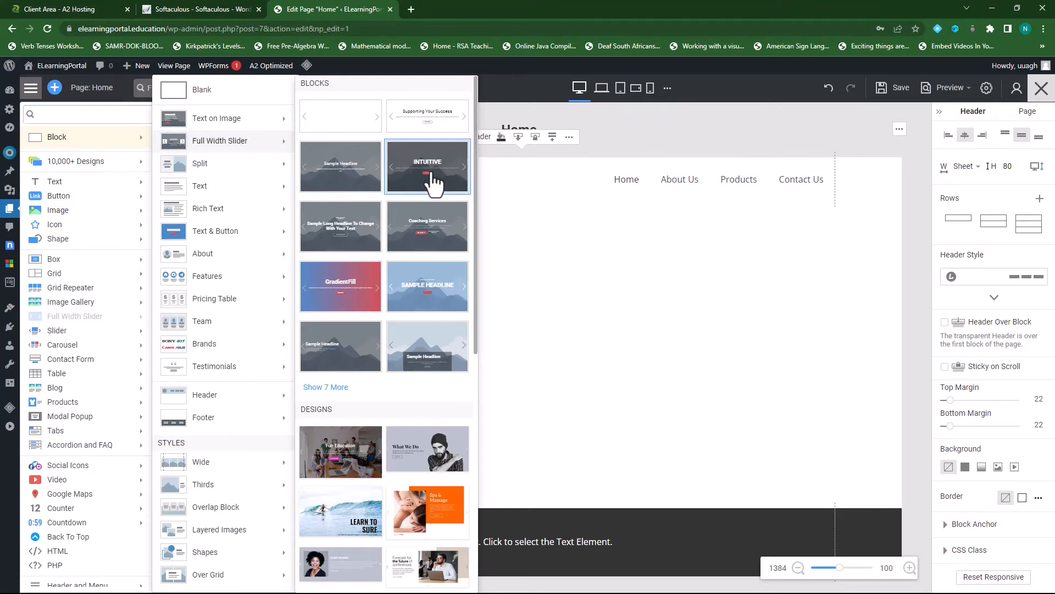
left_click(433, 180)
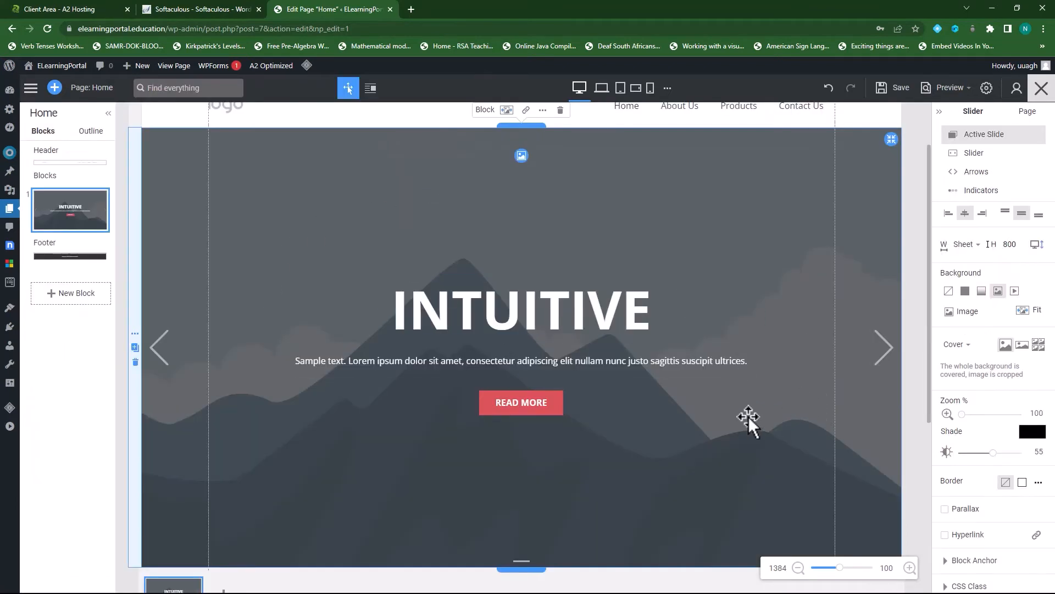
- Replace the slide's mountain background with the uploaded 3.png soccer photo and save the page
scroll(750, 420, "up", 2)
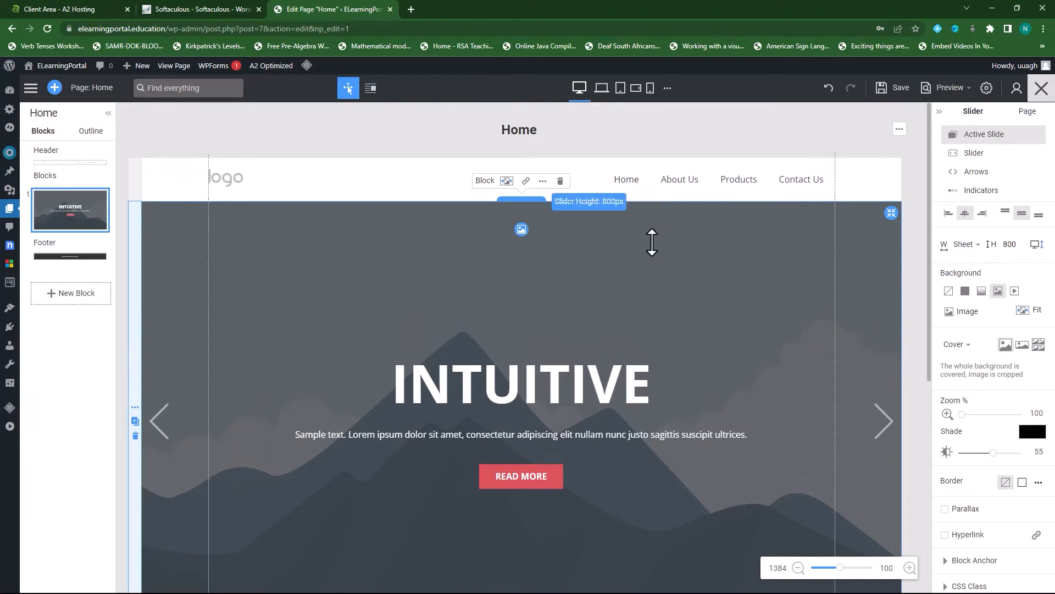
scroll(649, 364, "down", 2)
scroll(651, 367, "up", 1)
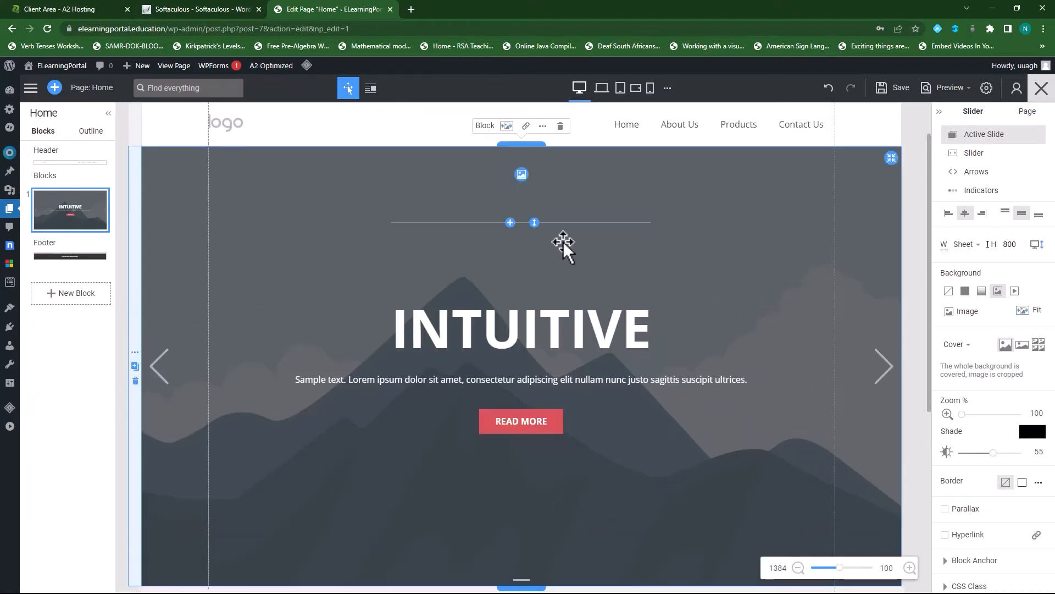
left_click(521, 174)
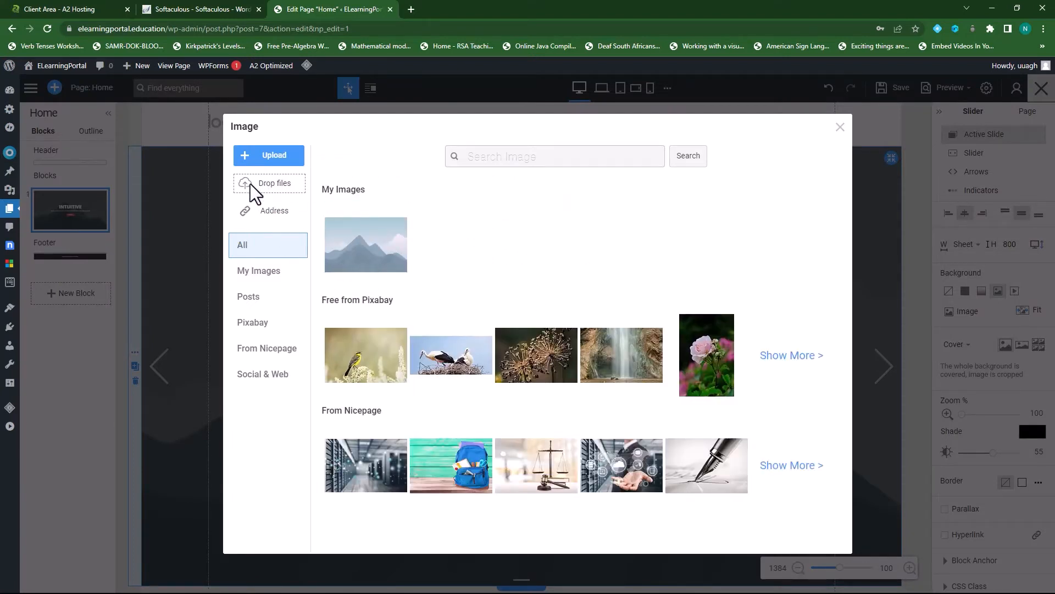
left_click(274, 159)
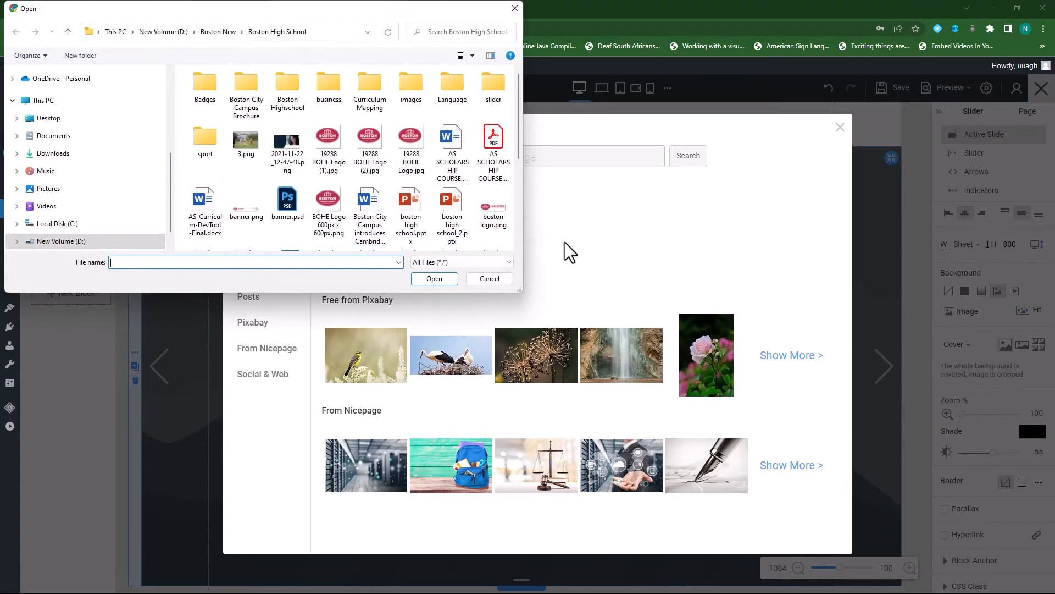
left_click(515, 9)
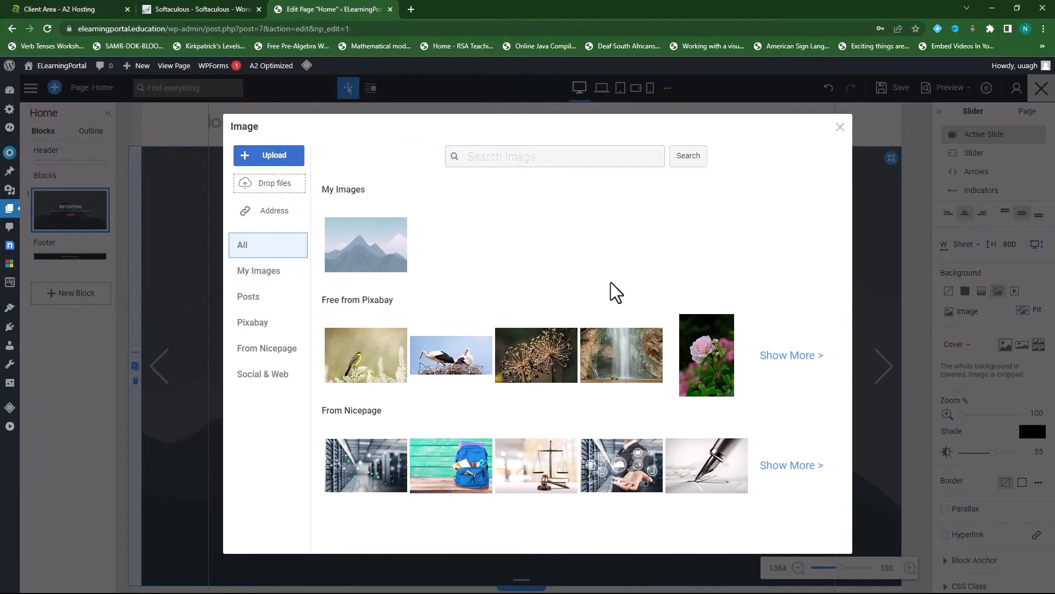
left_click(275, 158)
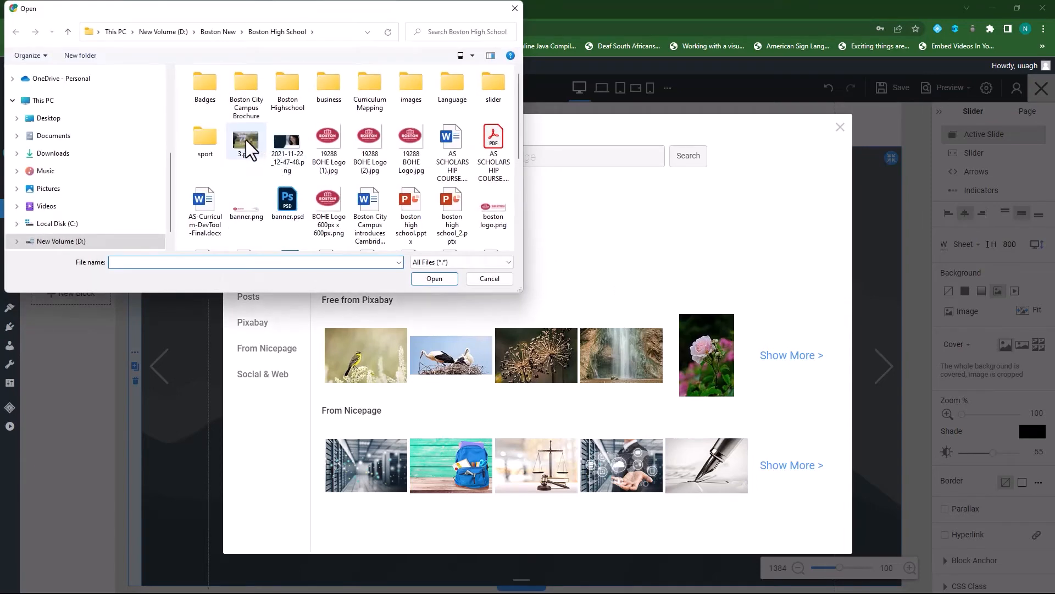
left_click(245, 140)
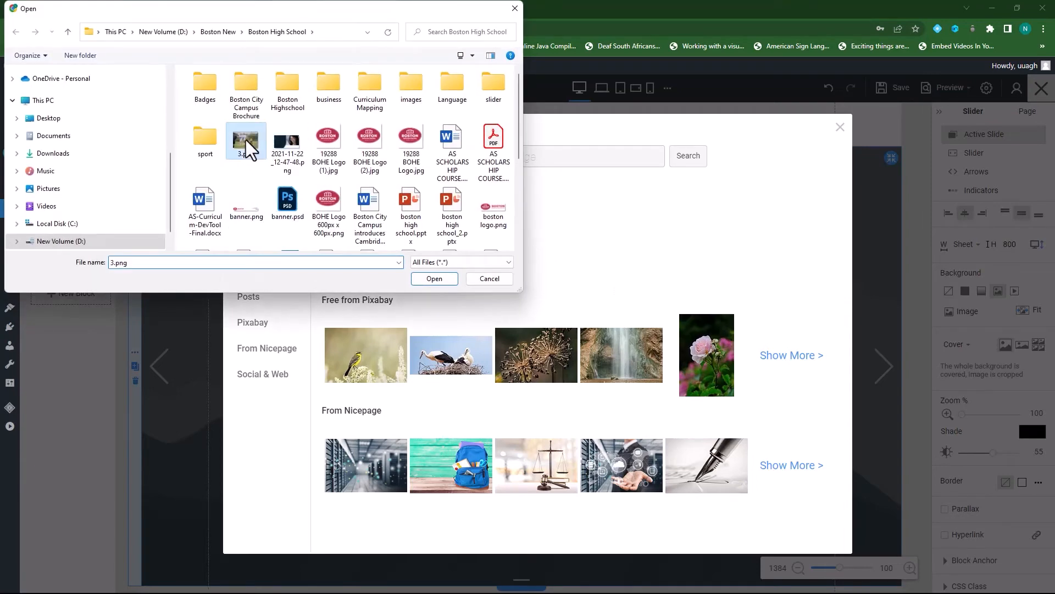
left_click(434, 279)
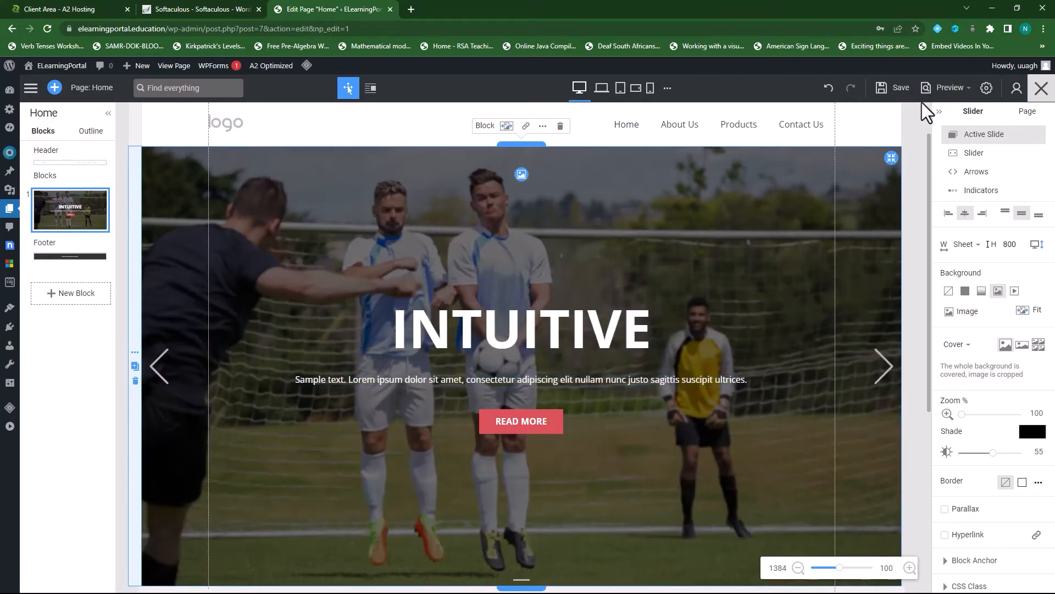
left_click(902, 91)
mouse_move(969, 94)
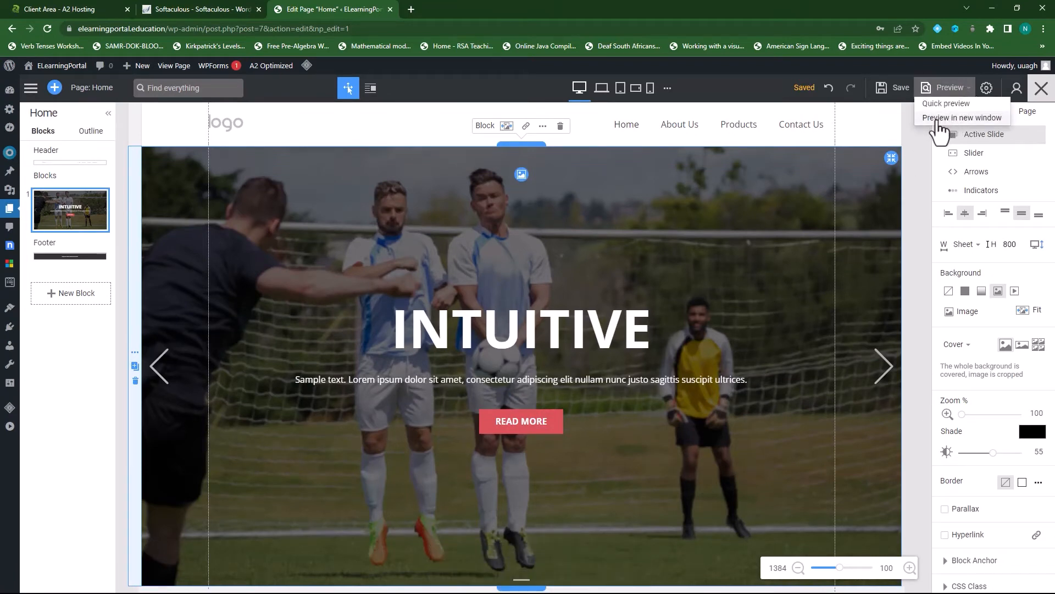
left_click(956, 118)
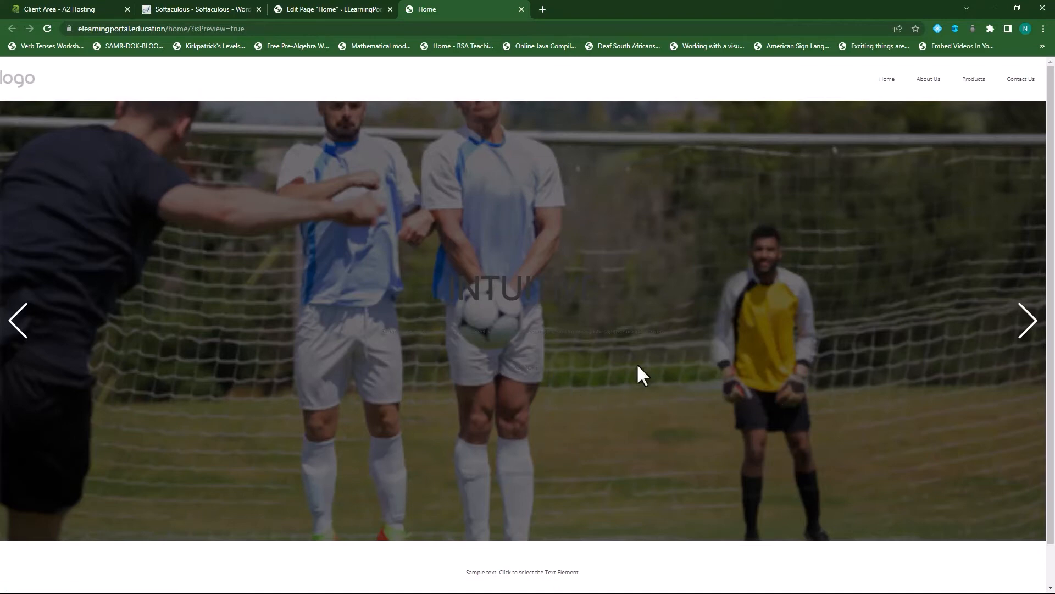
scroll(636, 363, "down", 1)
scroll(510, 240, "up", 1)
left_click(521, 10)
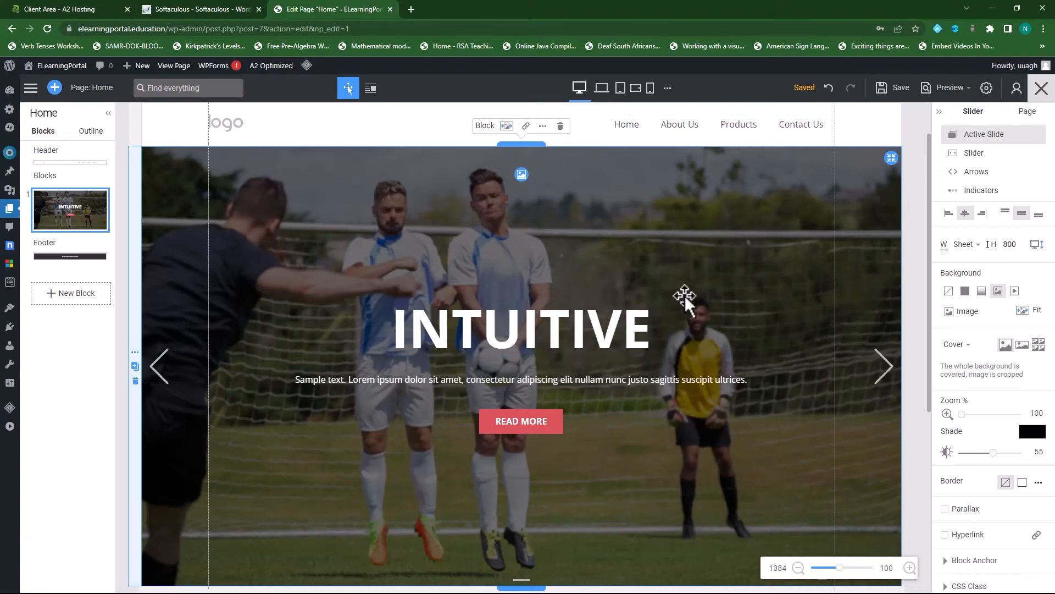
- Retype the slider's INTUITIVE headline as 'Change This'
scroll(690, 306, "down", 2)
scroll(601, 388, "down", 2)
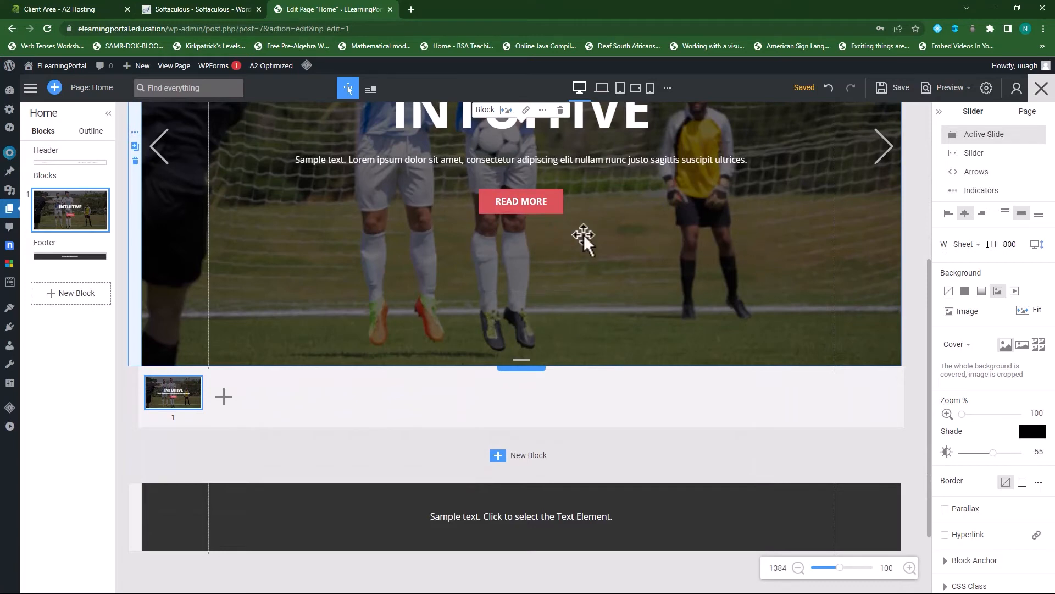
scroll(740, 295, "up", 3)
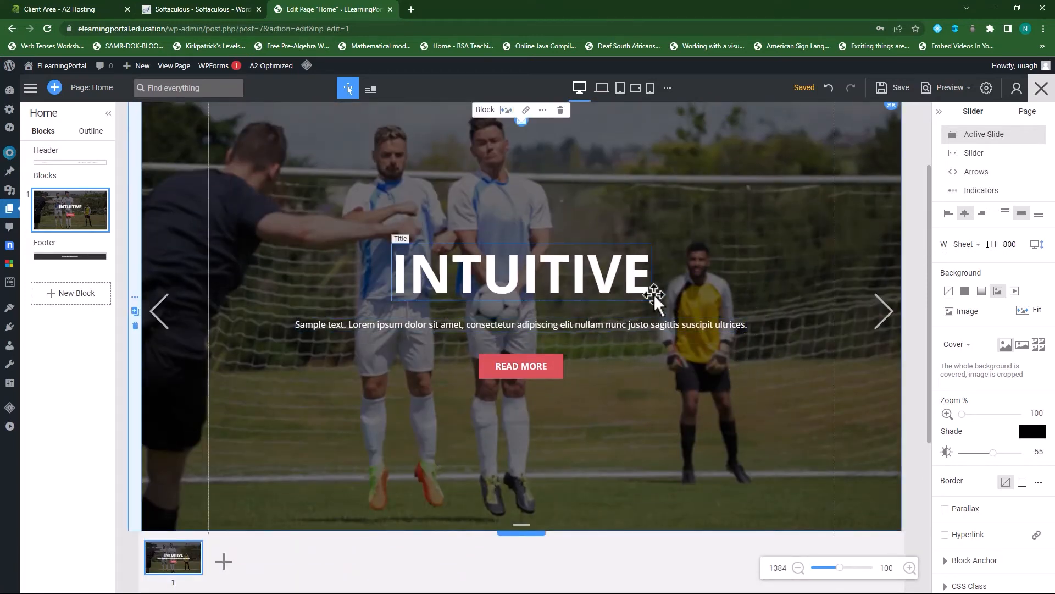
left_click(540, 276)
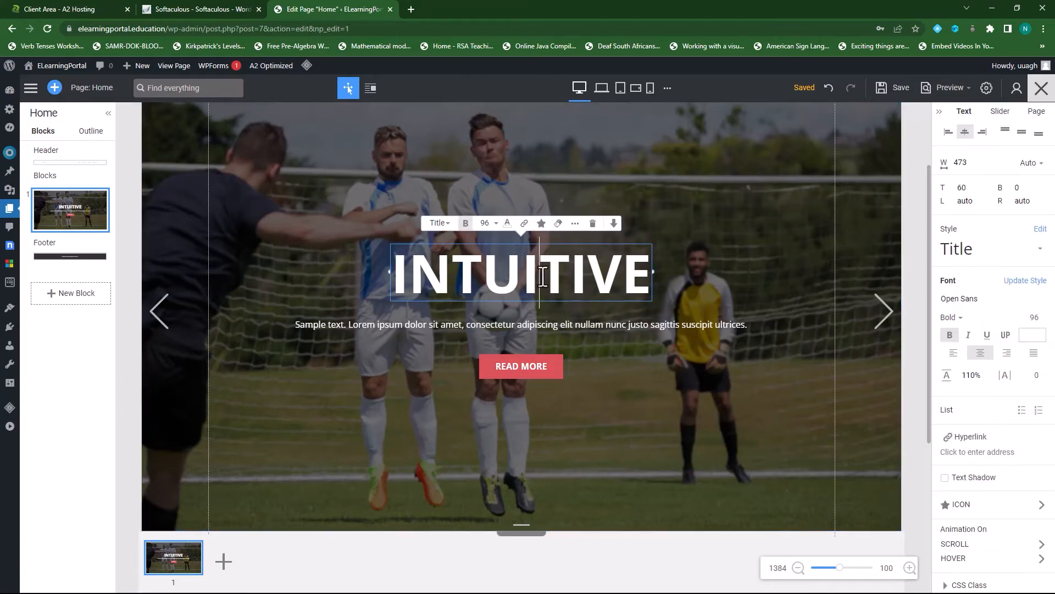
left_click(483, 274)
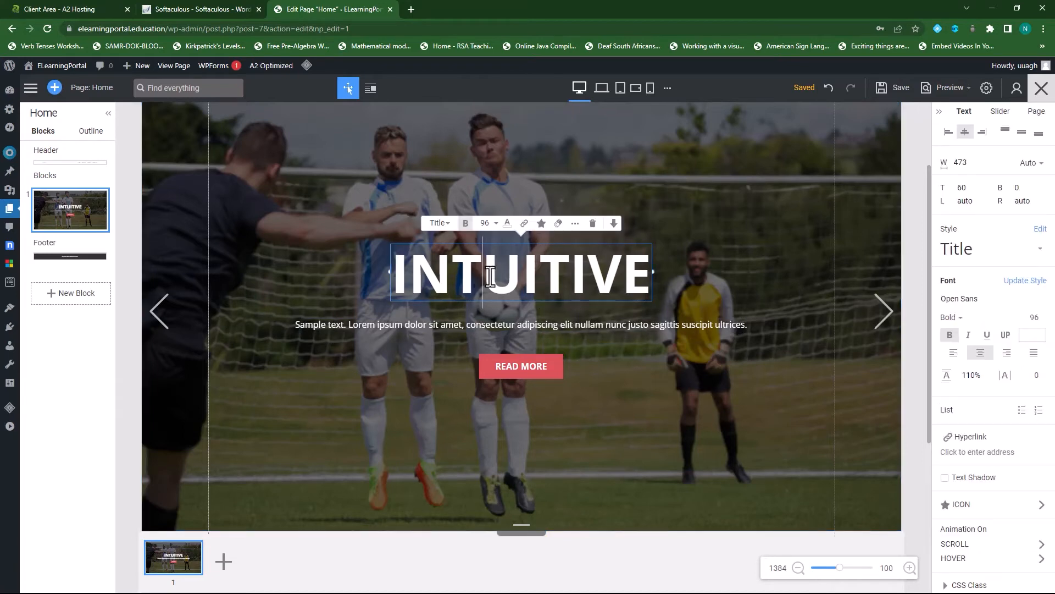
double_click(427, 275)
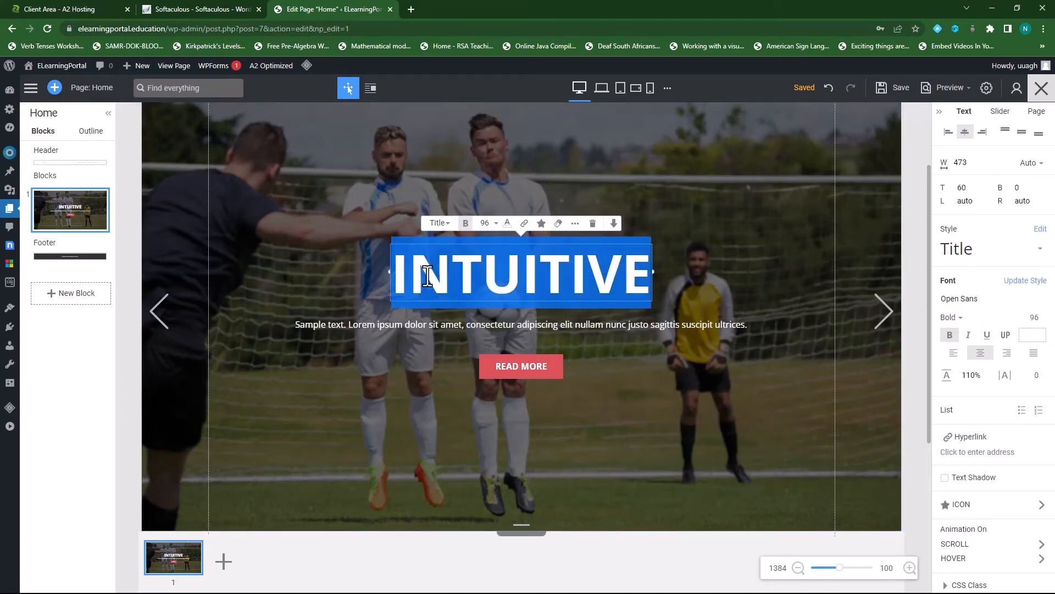
type("Chan")
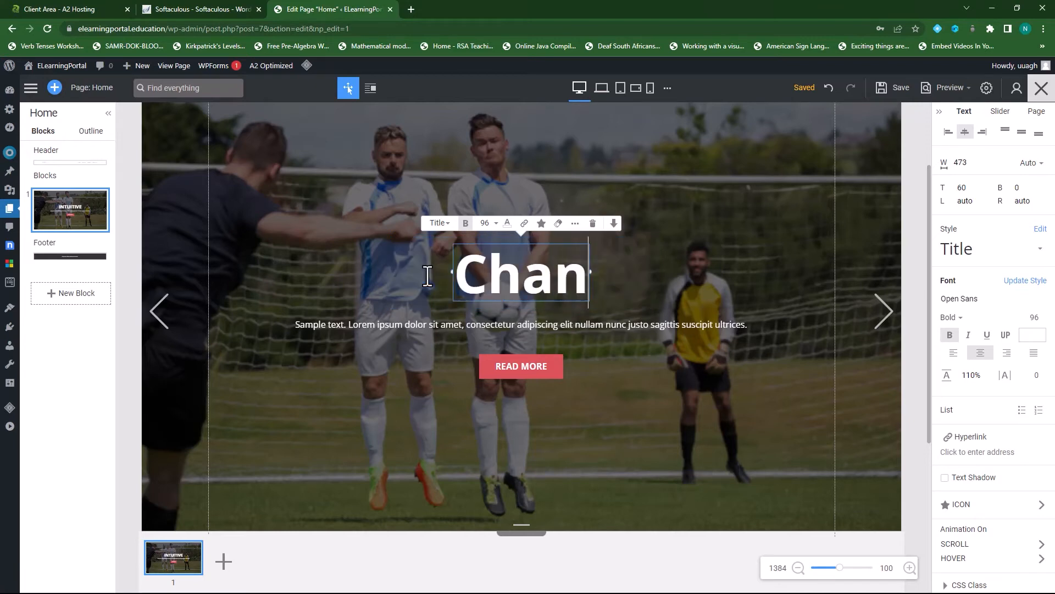
type("ge This")
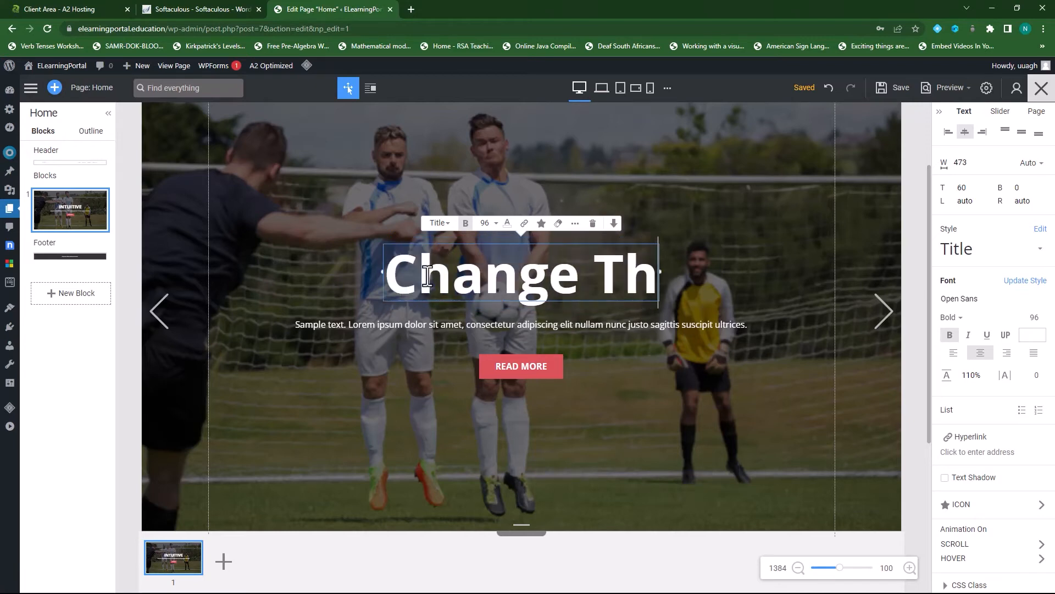
left_click(427, 325)
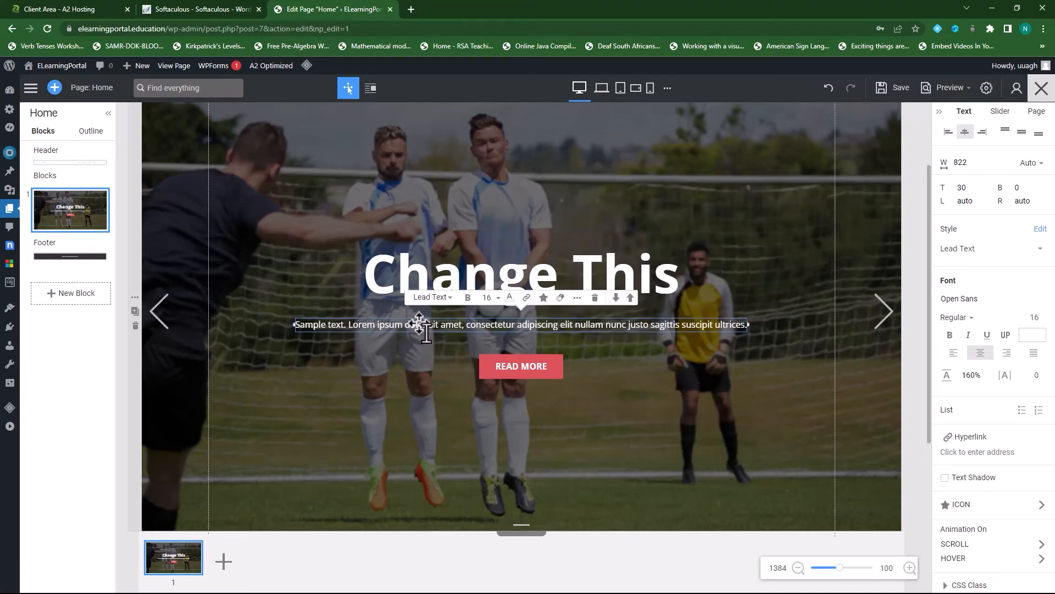
double_click(421, 325)
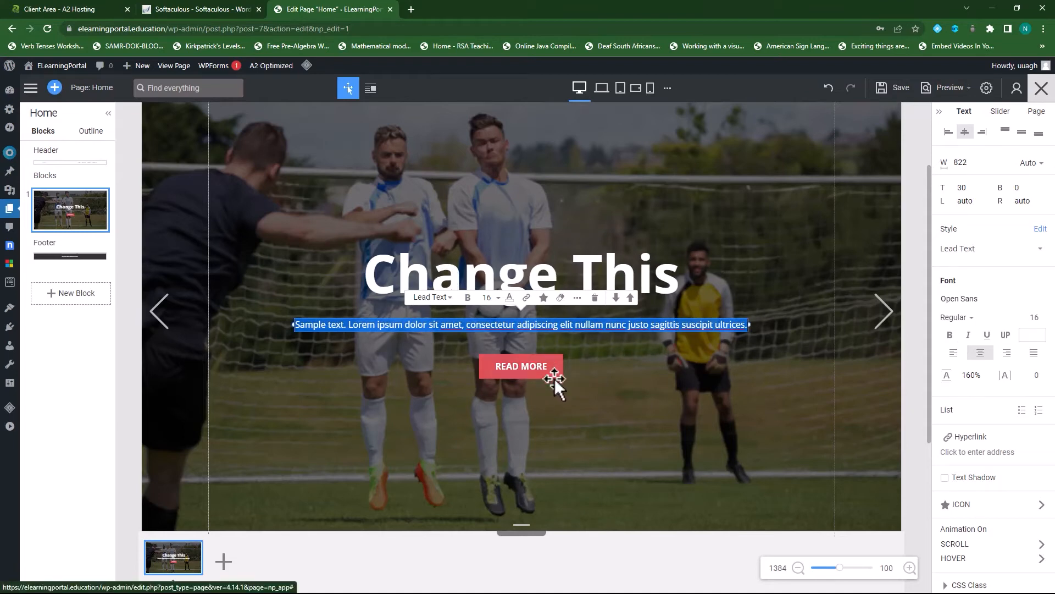
- Change the READ MORE button's background from red to the teal theme colour
left_click(522, 365)
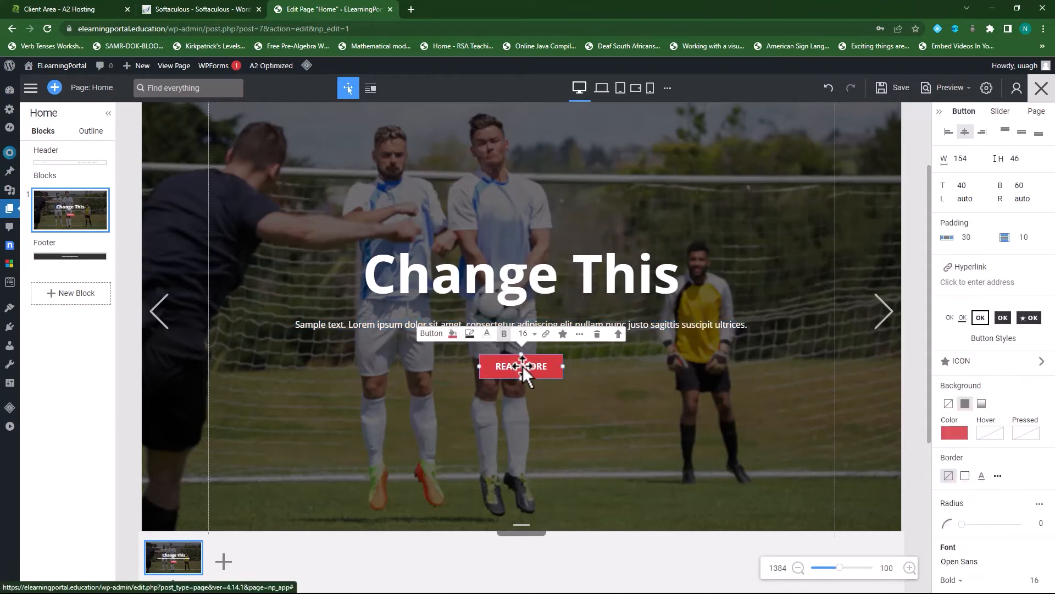
left_click(522, 365)
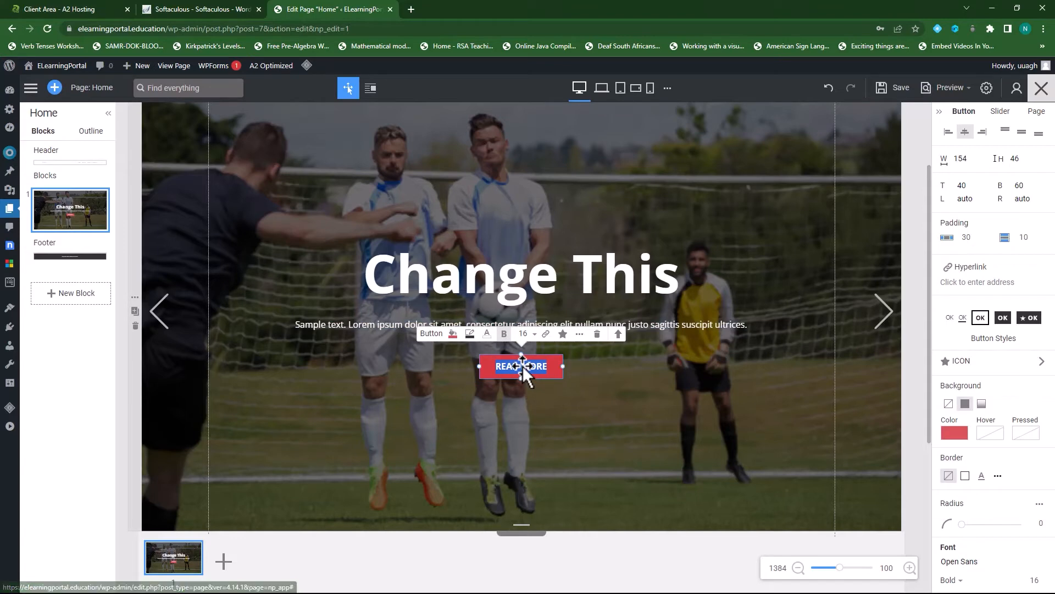
left_click(955, 434)
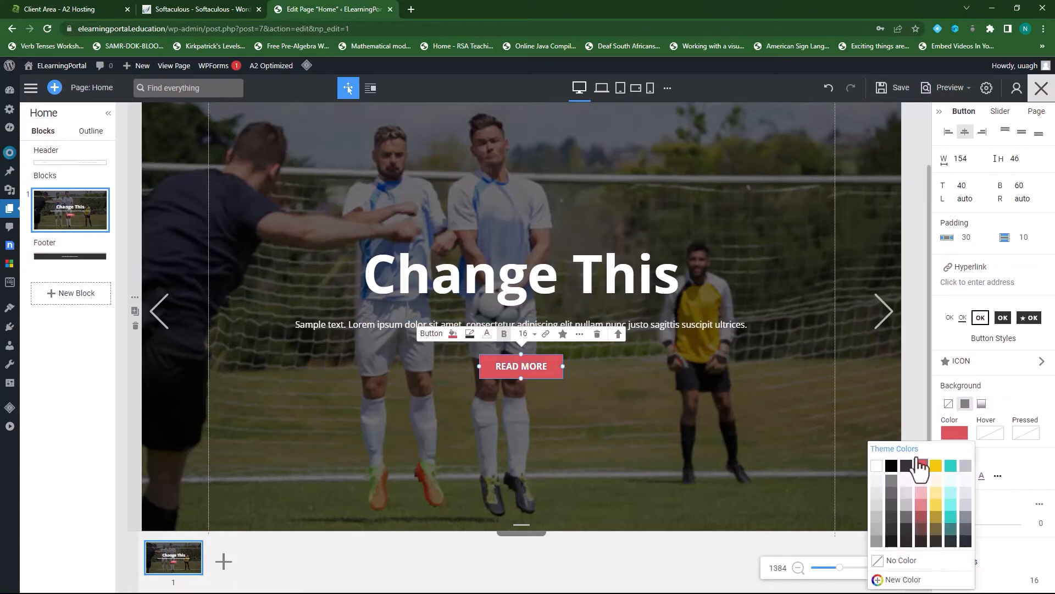
left_click(946, 465)
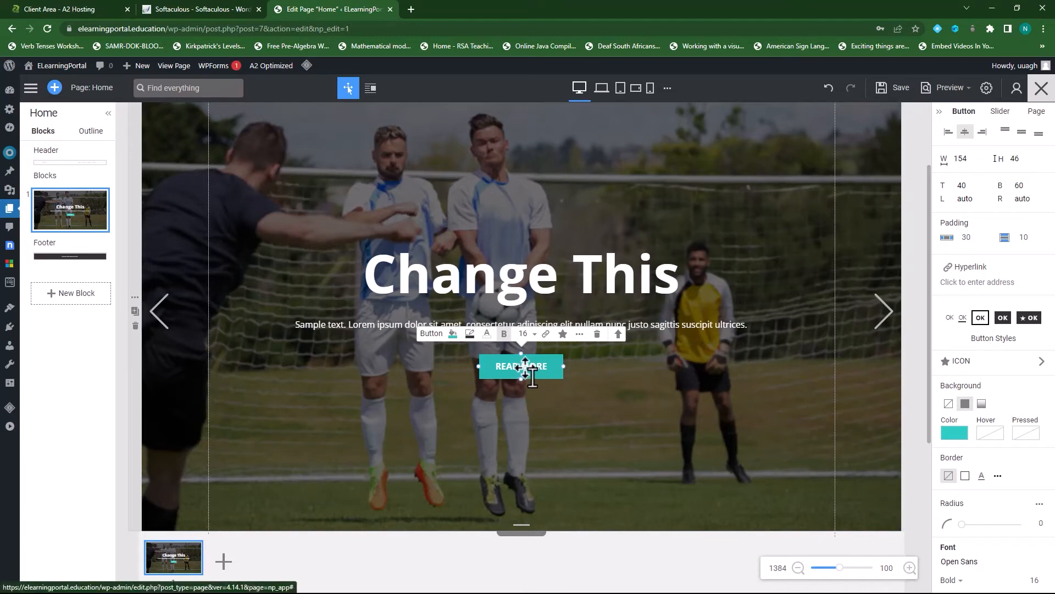
left_click(525, 368)
left_click_drag(549, 368, 532, 388)
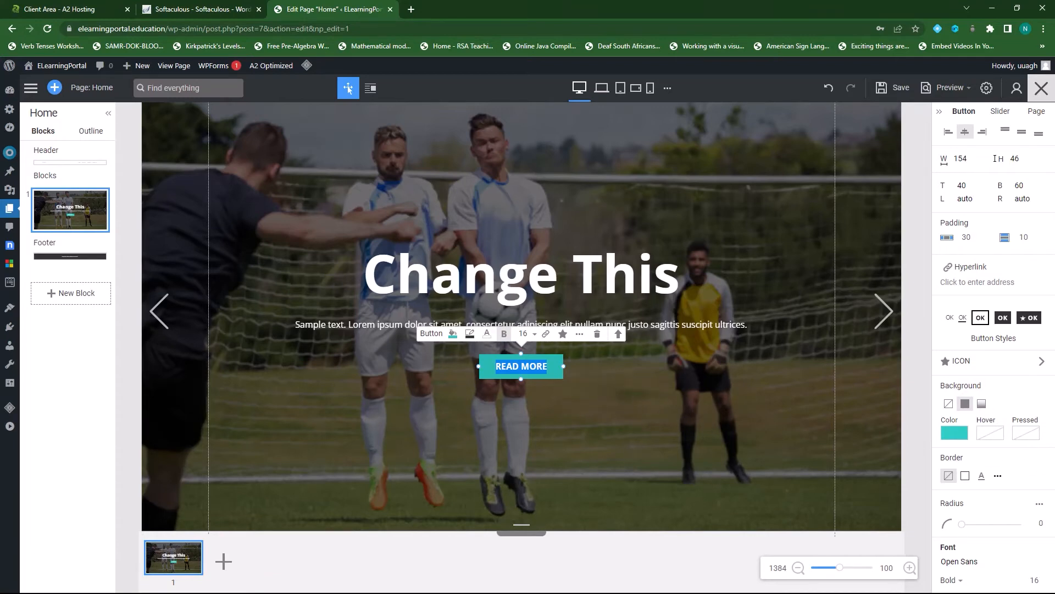
scroll(626, 393, "down", 3)
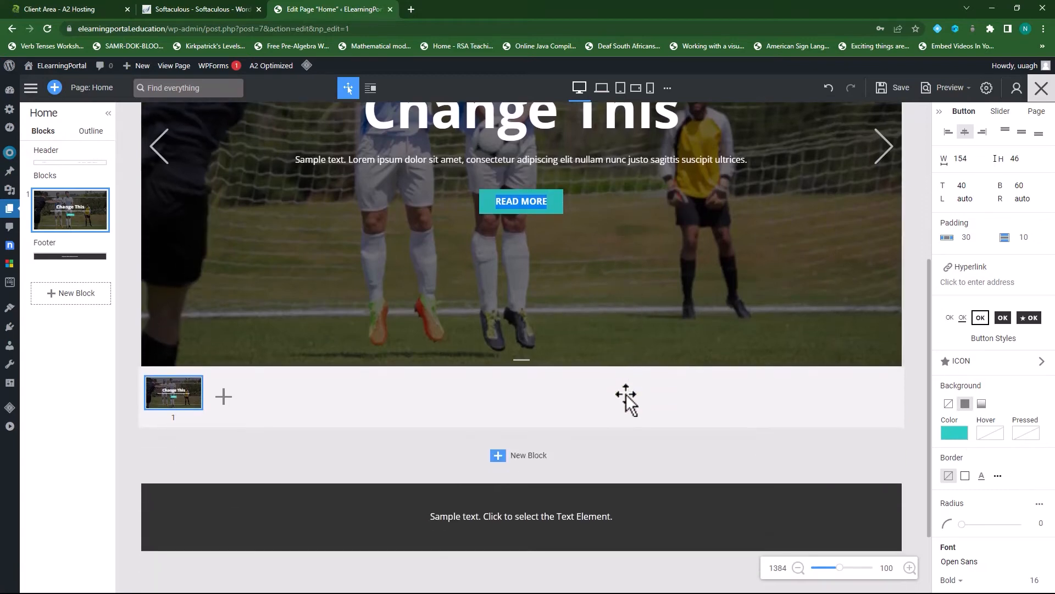
- Insert the Block > Rich Text design with the centred mountain image below the slider
left_click(498, 456)
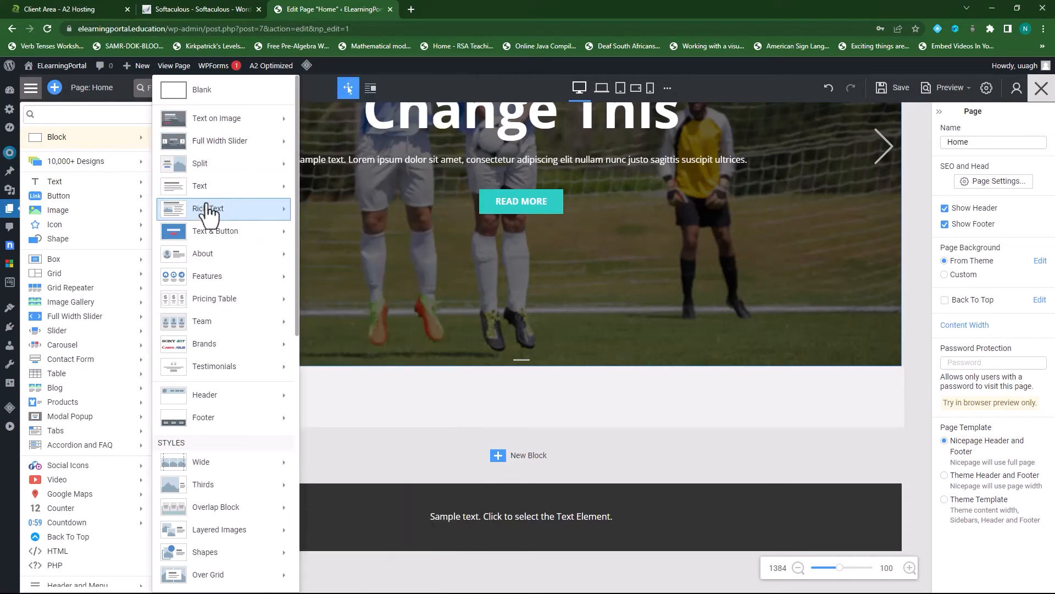
mouse_move(223, 223)
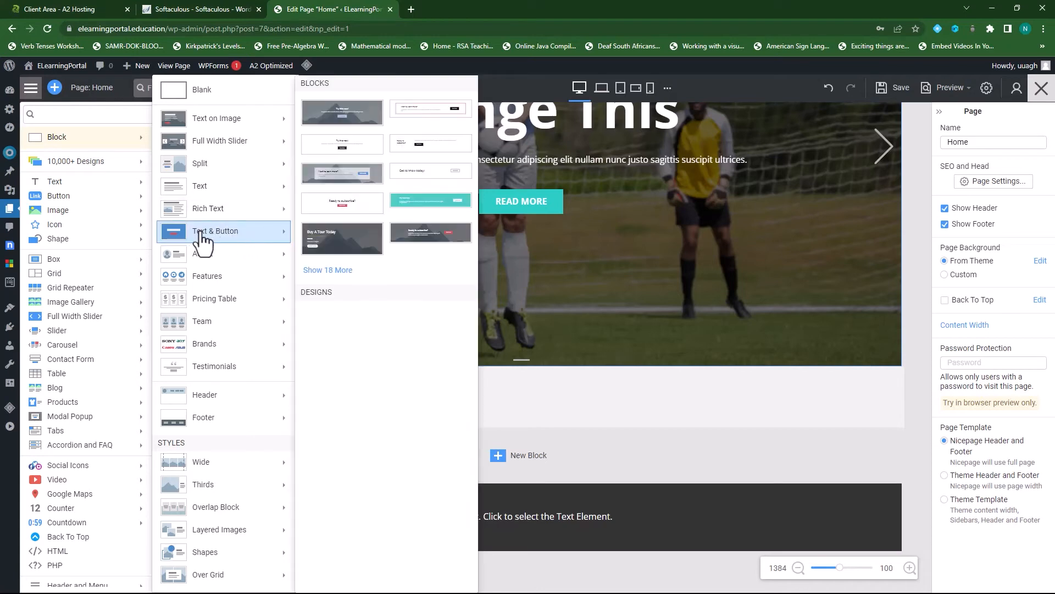
mouse_move(219, 269)
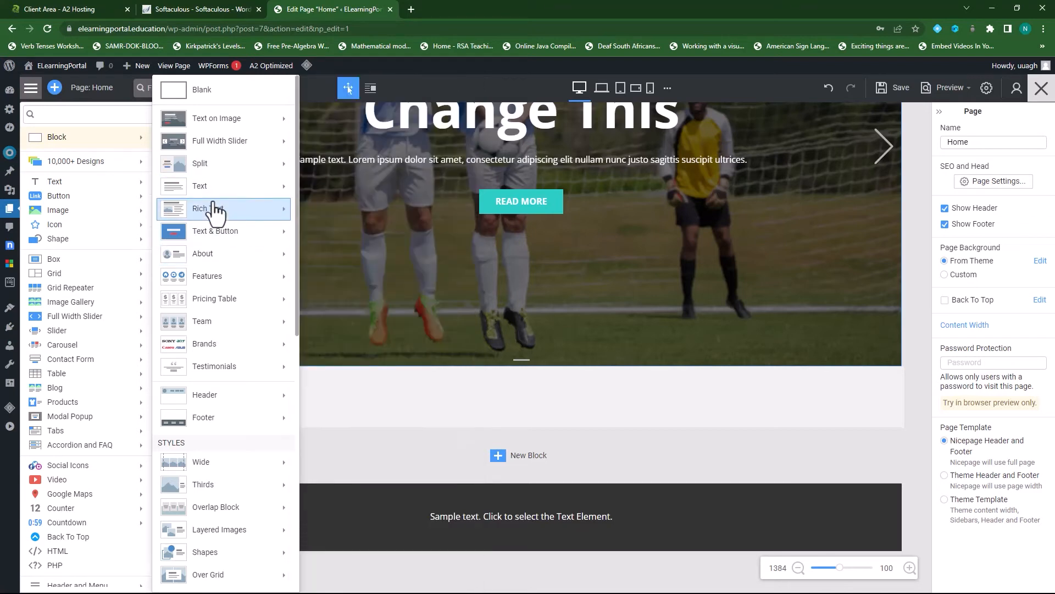
mouse_move(228, 216)
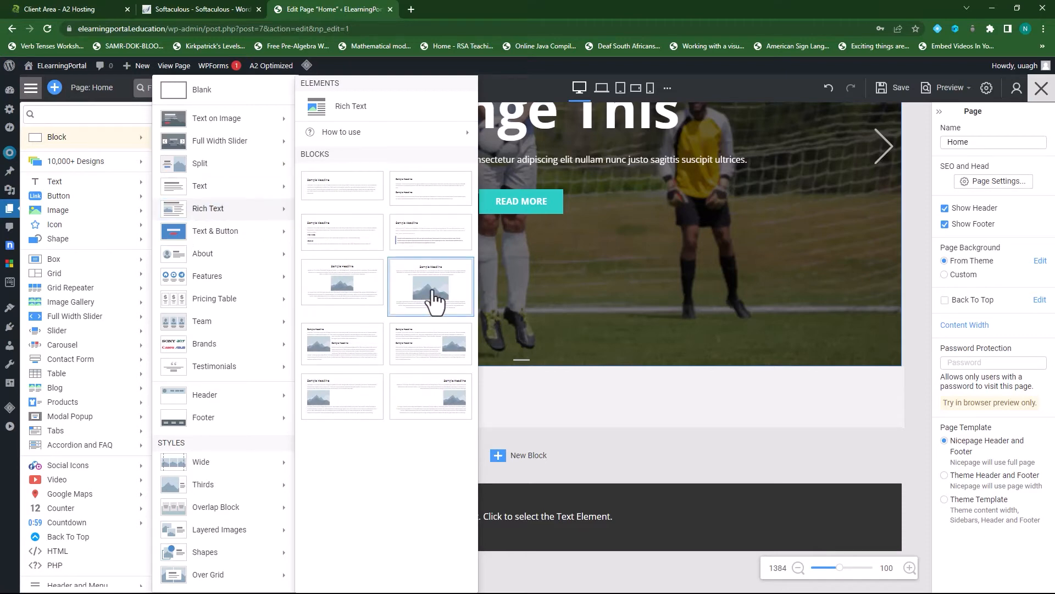
left_click(430, 294)
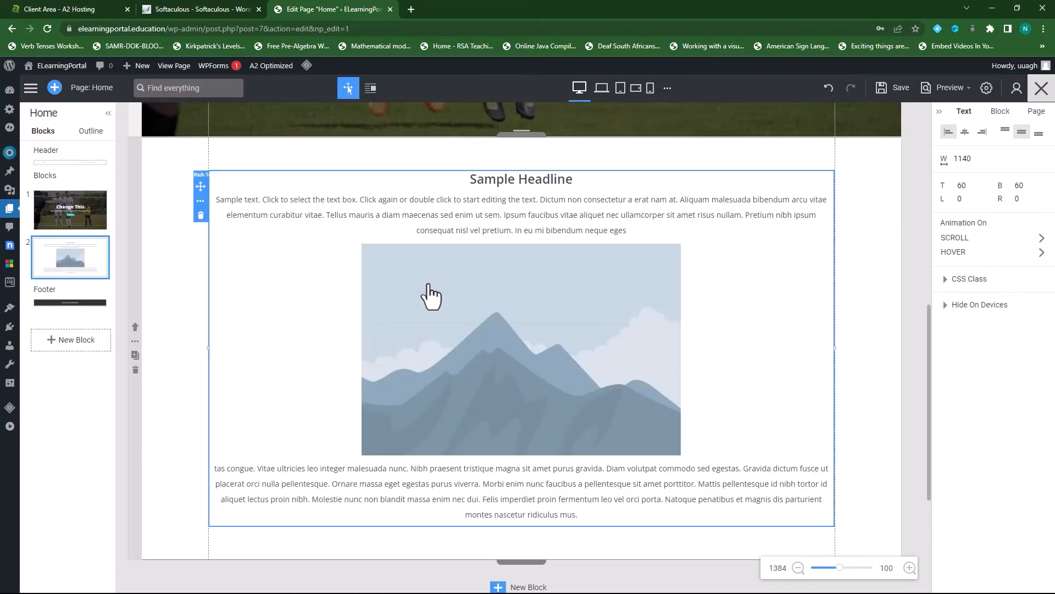
- Select the Rich Text block's mountain image and bring up its Change Image dialog
scroll(565, 371, "up", 5)
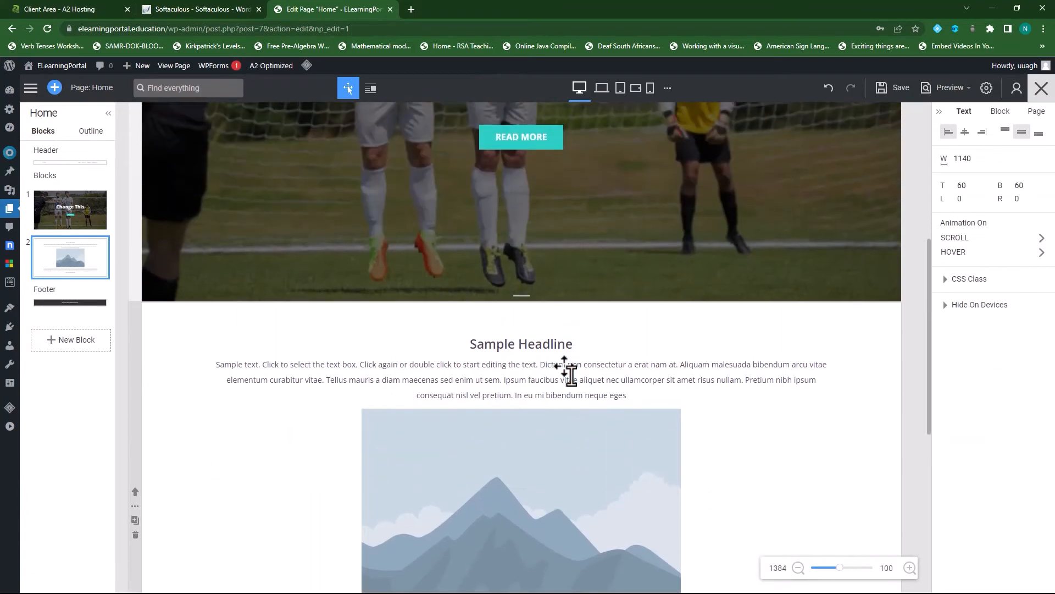
scroll(394, 319, "down", 6)
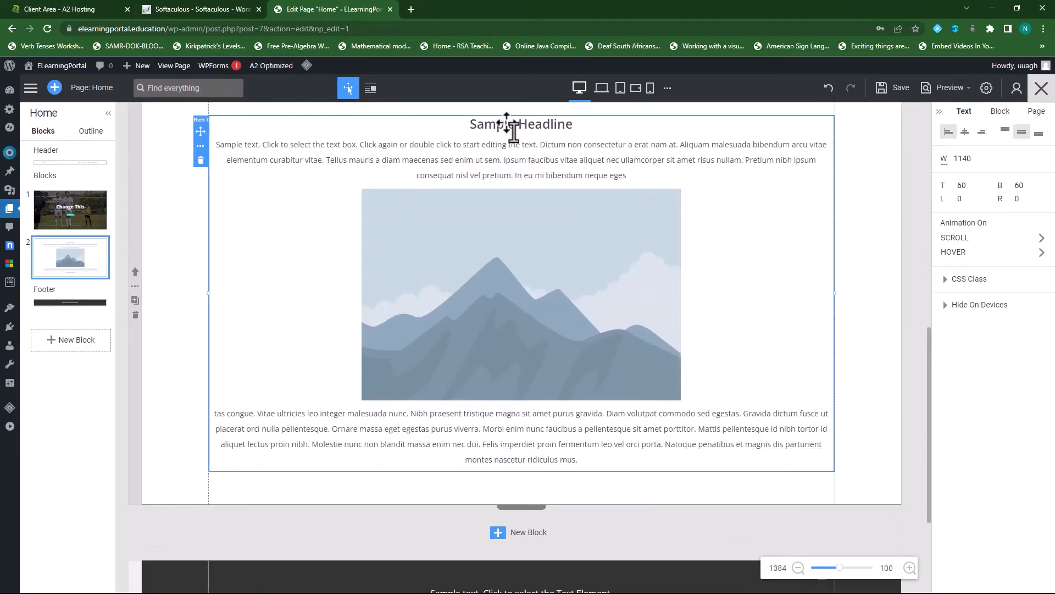
double_click(498, 125)
left_click(528, 127)
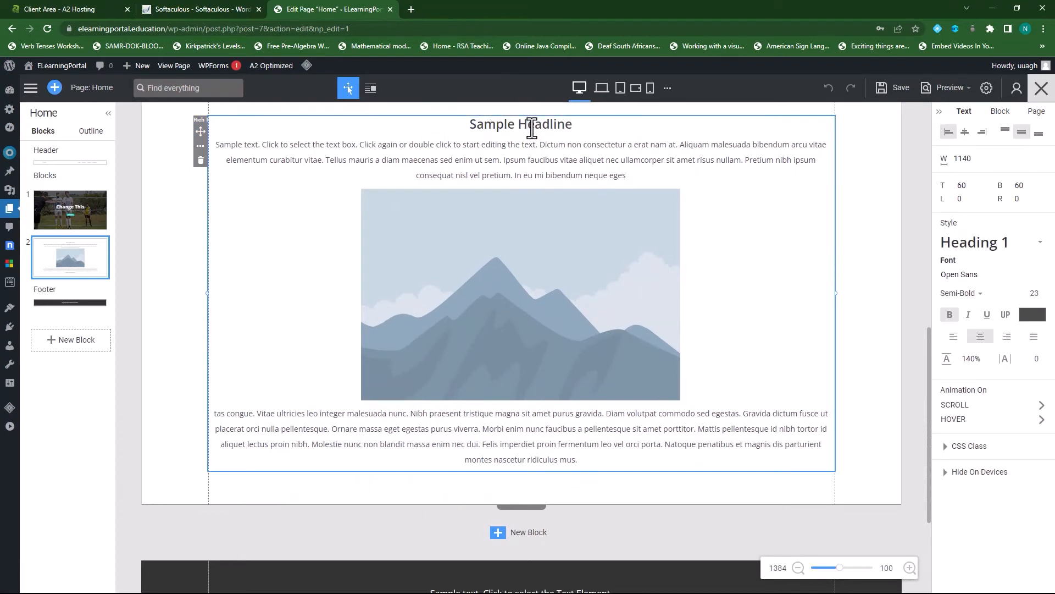
triple_click(529, 125)
triple_click(513, 165)
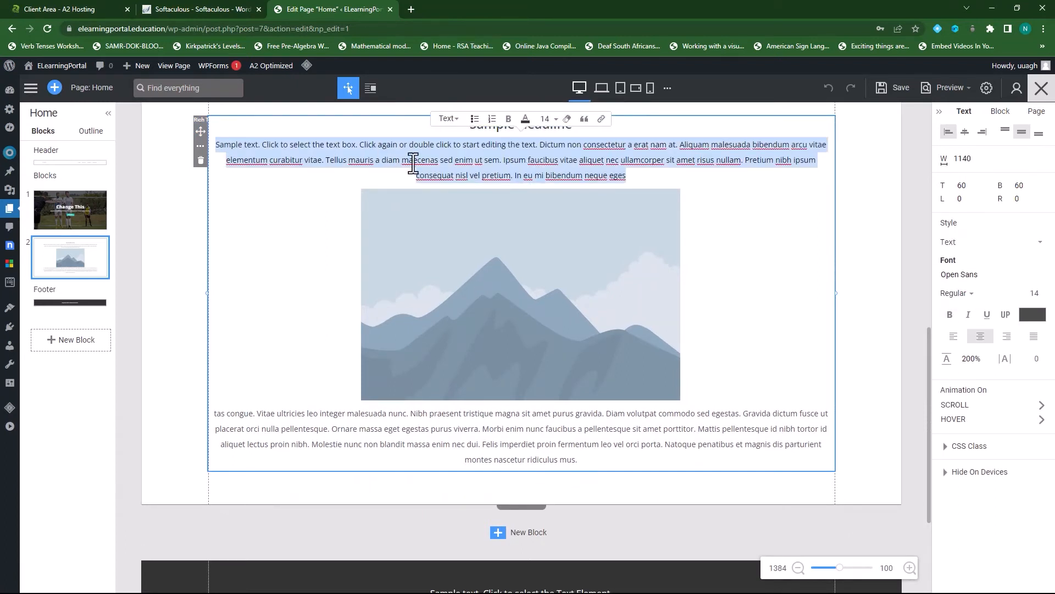
left_click(564, 296)
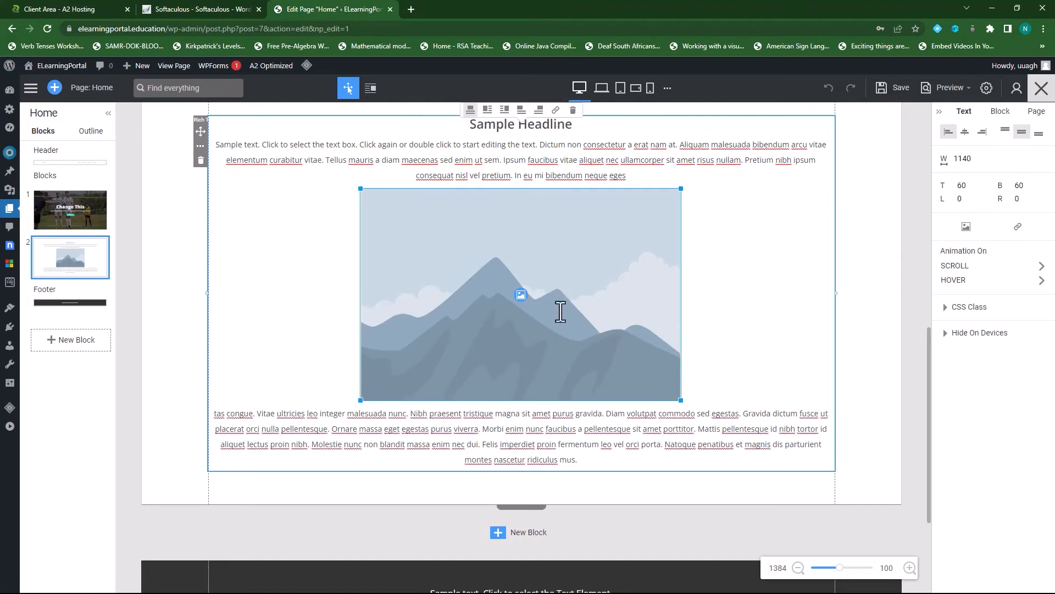
left_click(520, 296)
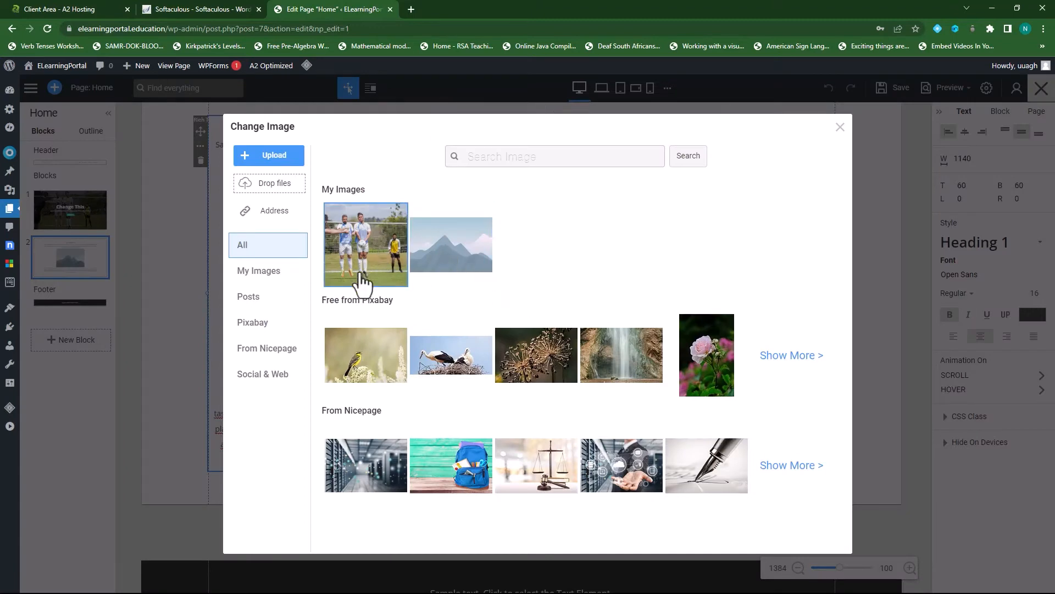
- Swap the mountain picture for the close-up photo of dried flower seed heads
left_click(530, 365)
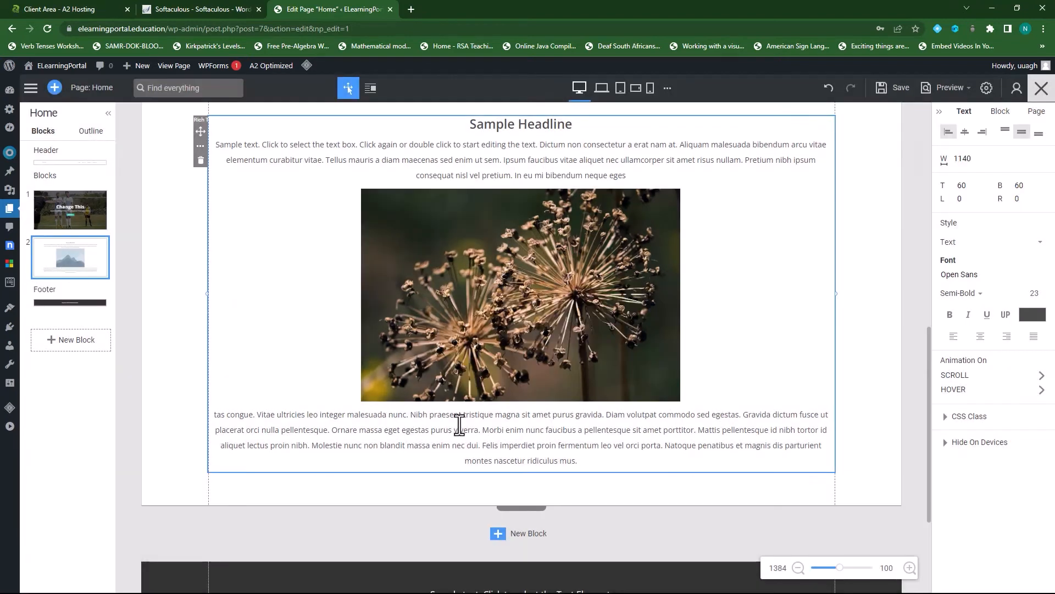
scroll(497, 379, "up", 5)
scroll(497, 379, "up", 5)
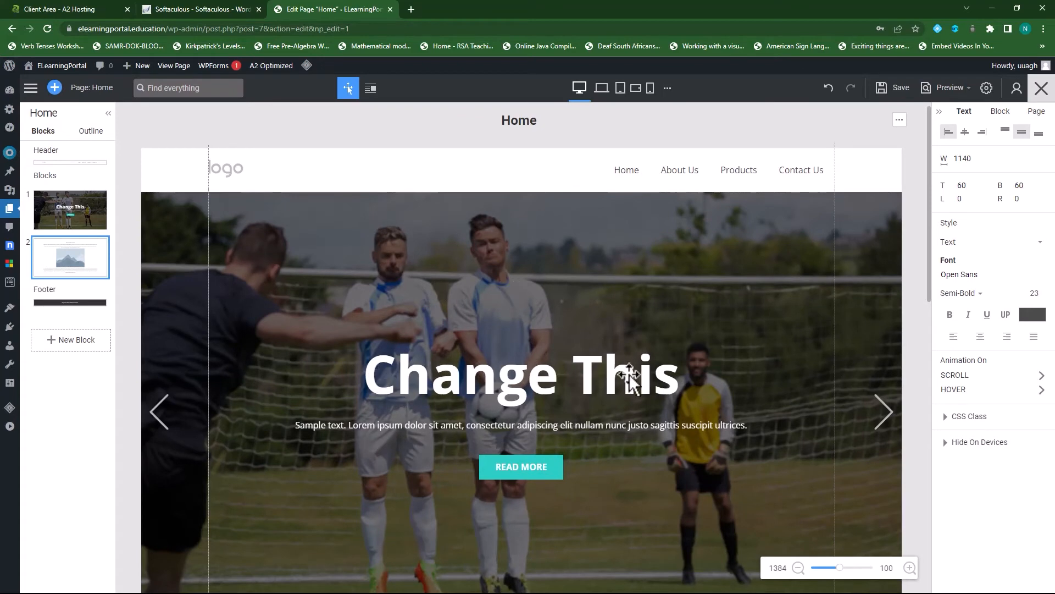
scroll(559, 338, "down", 3)
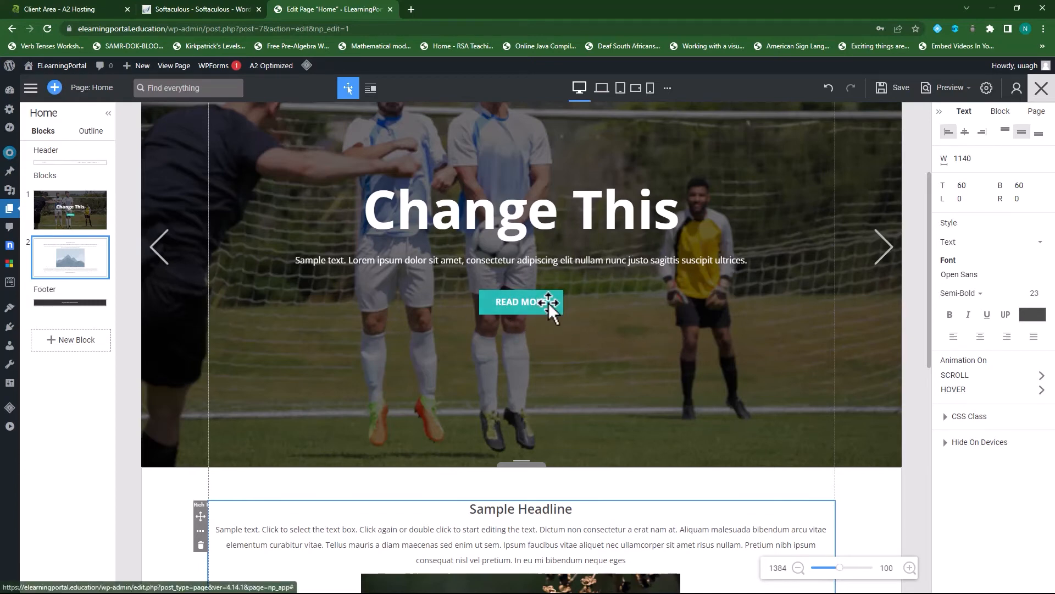
scroll(548, 302, "down", 6)
left_click(404, 211)
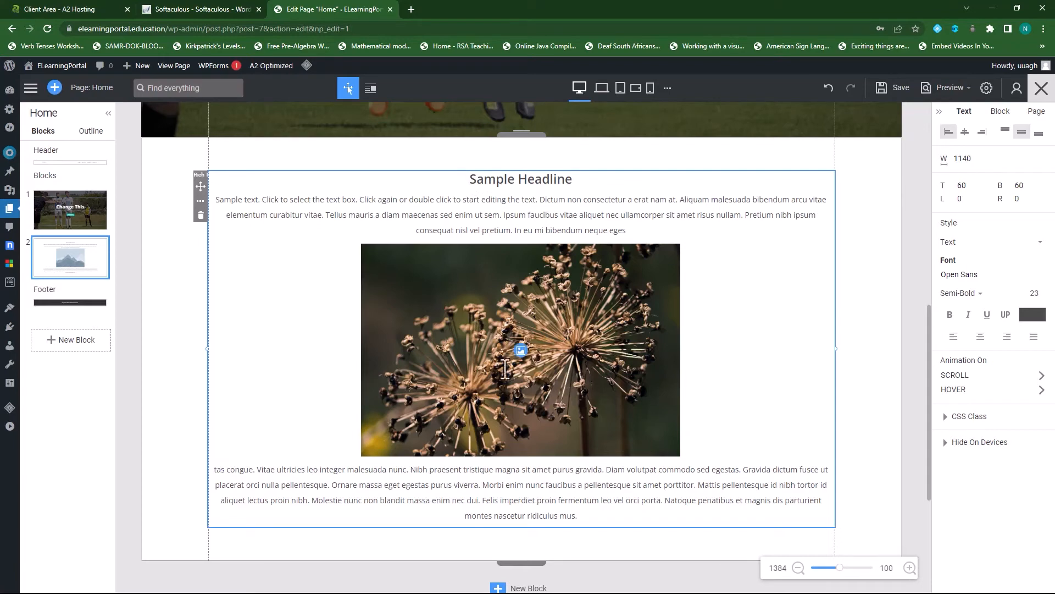
scroll(547, 384, "down", 3)
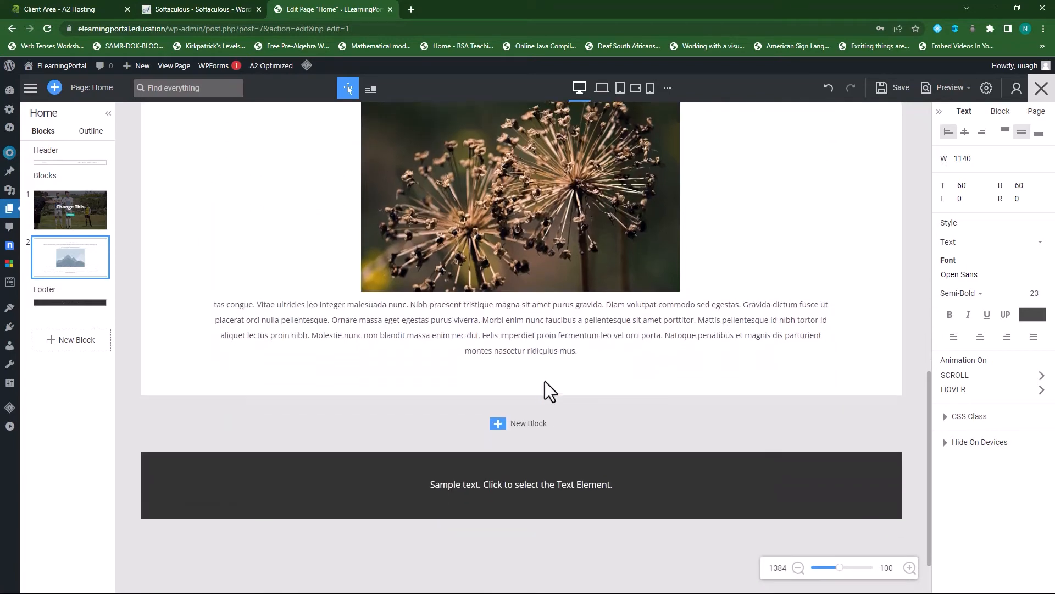
- Insert the green plant design with three yellow-icon cards from the 10,000+ Designs gallery
left_click(497, 423)
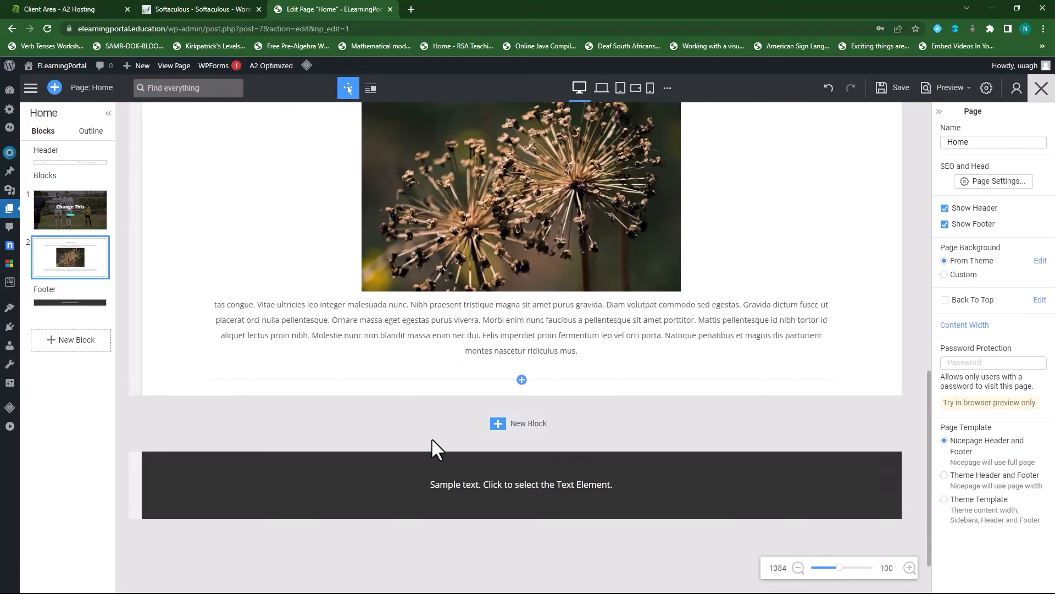
left_click(497, 426)
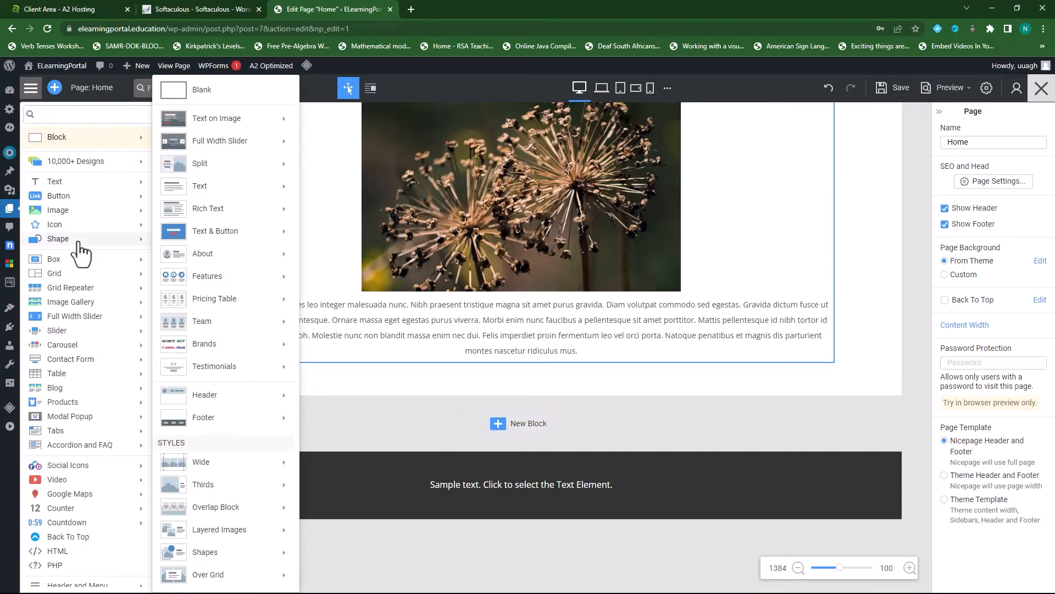
mouse_move(80, 242)
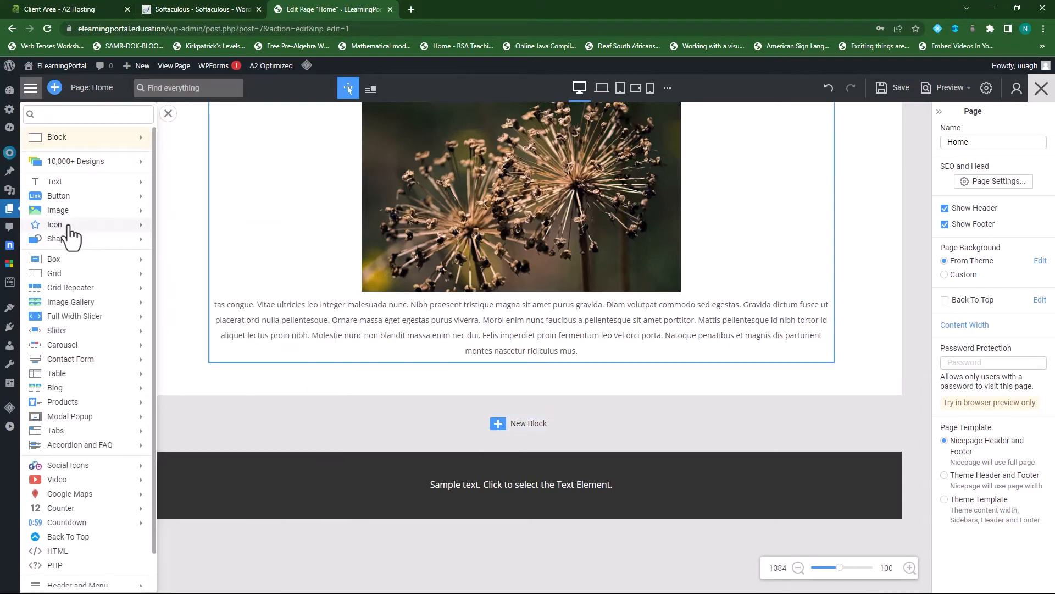
mouse_move(79, 186)
mouse_move(83, 147)
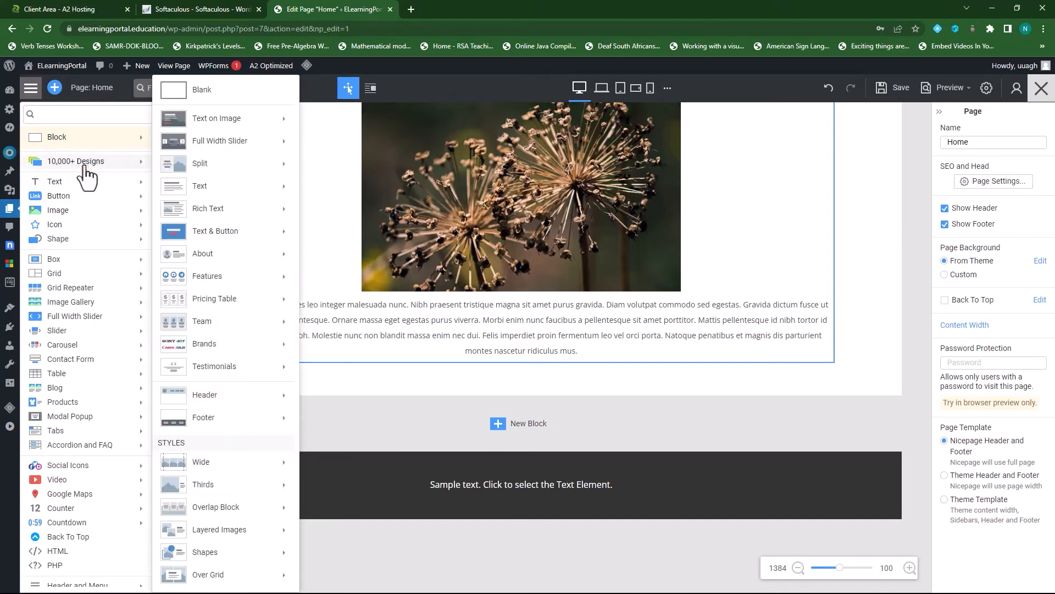
mouse_move(100, 168)
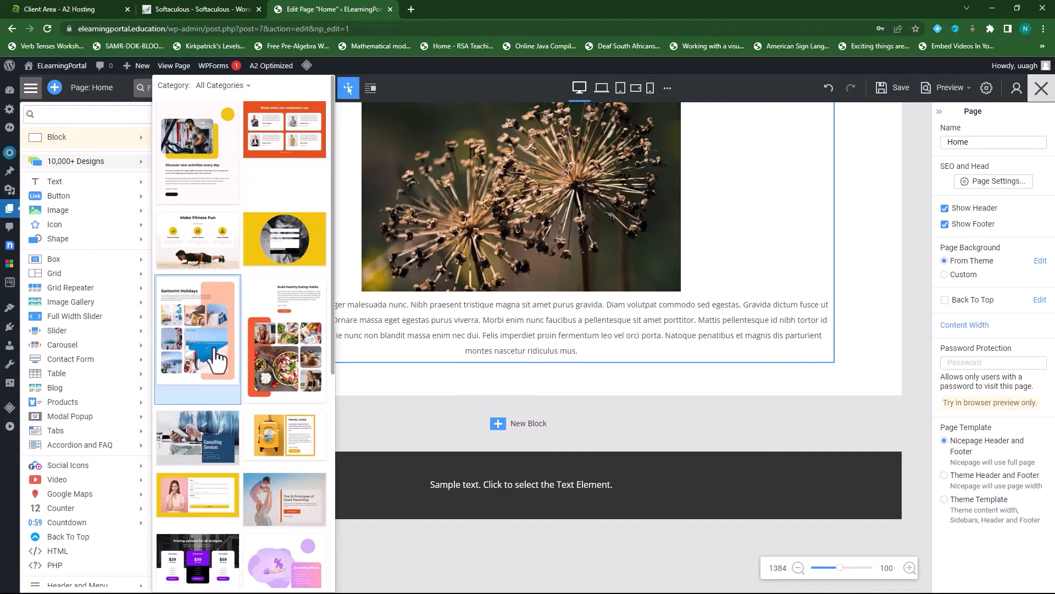
scroll(236, 352, "down", 4)
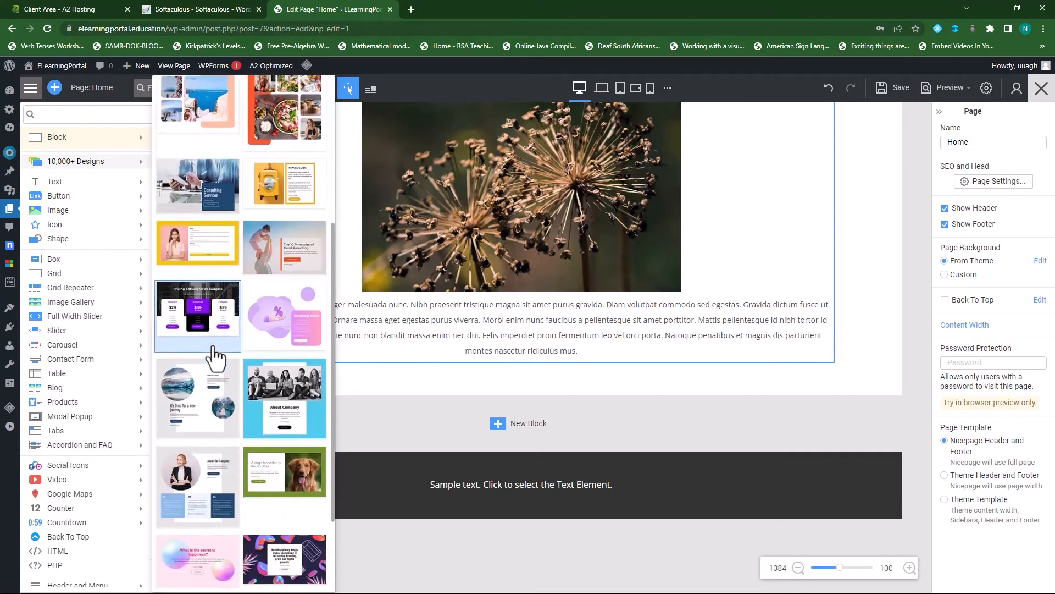
scroll(217, 360, "down", 3)
scroll(208, 349, "down", 4)
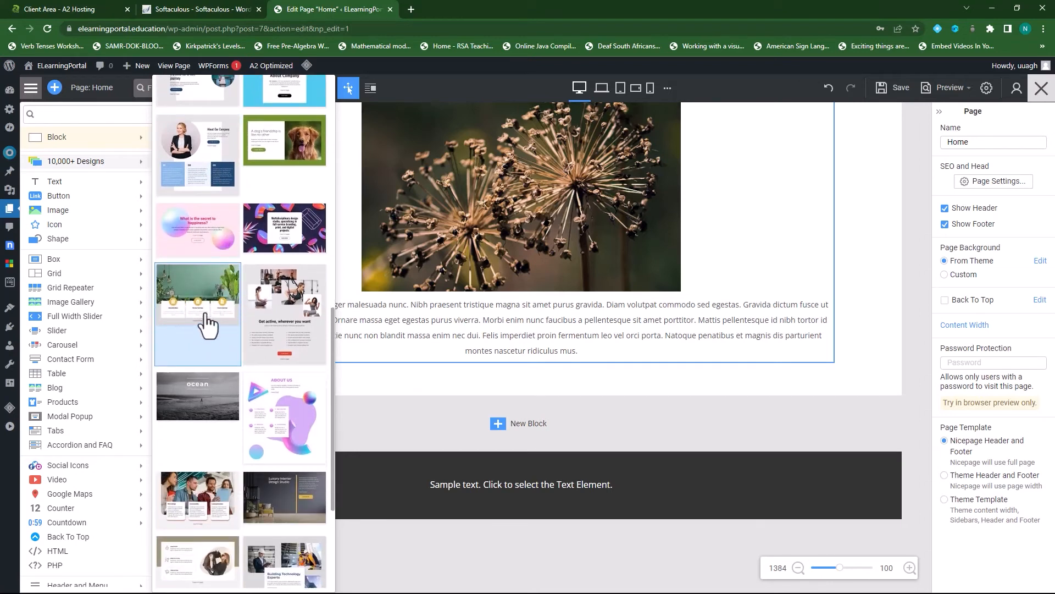
scroll(206, 321, "down", 1)
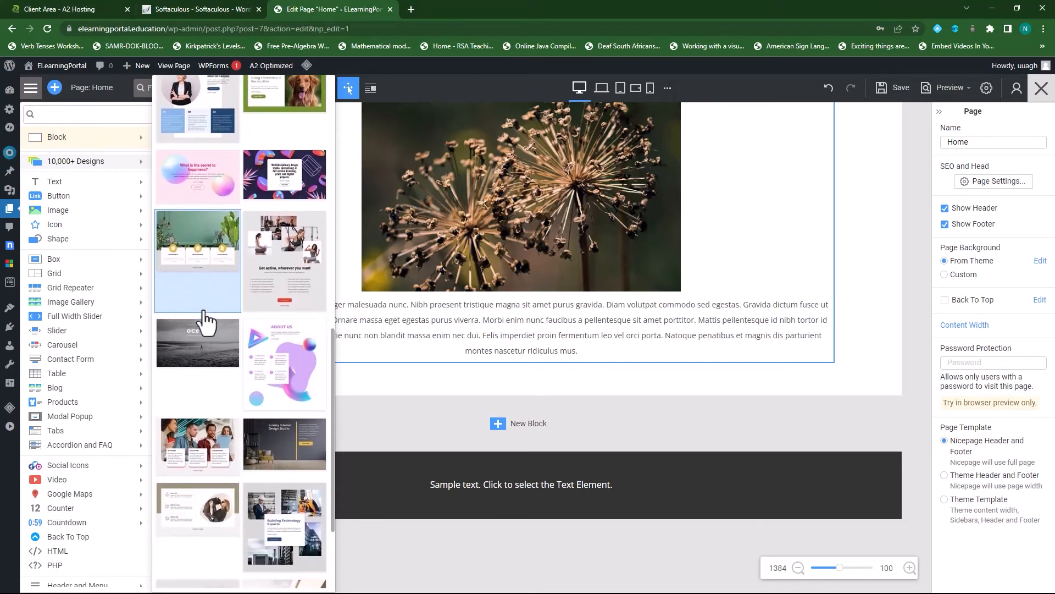
left_click(199, 257)
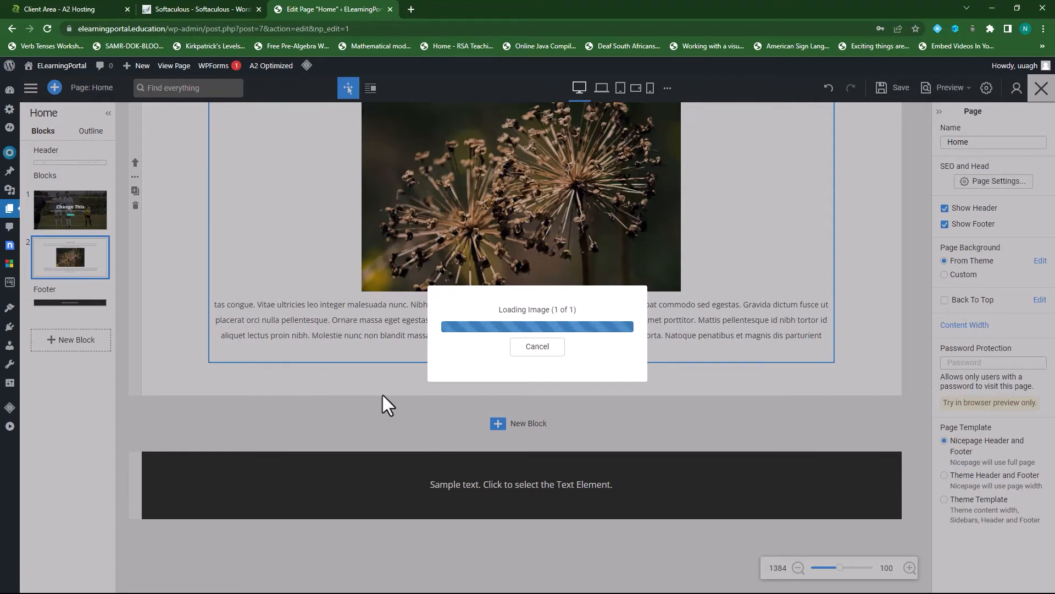
scroll(585, 311, "up", 5)
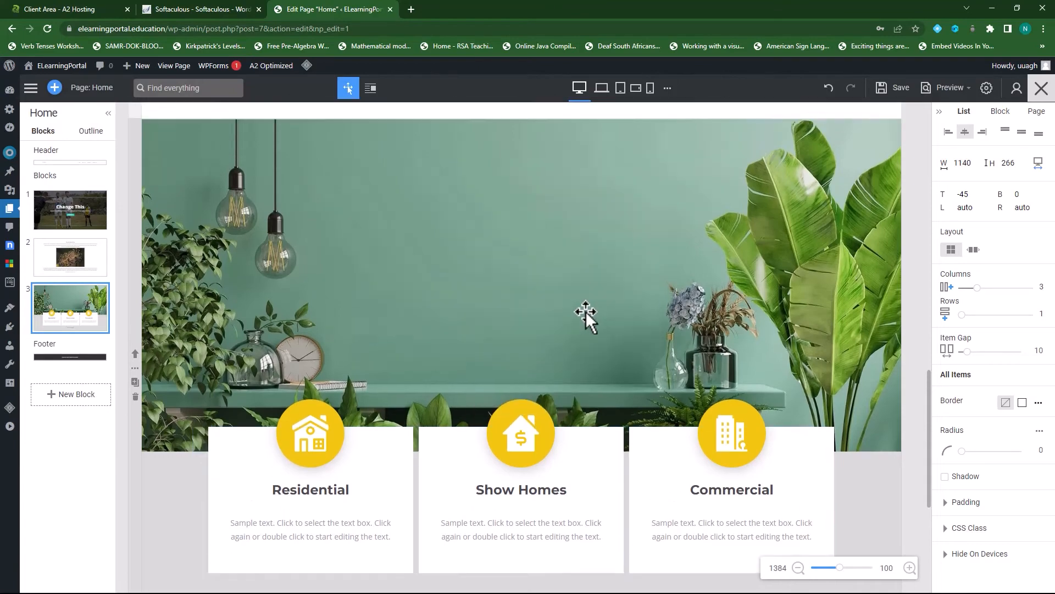
scroll(471, 431, "down", 7)
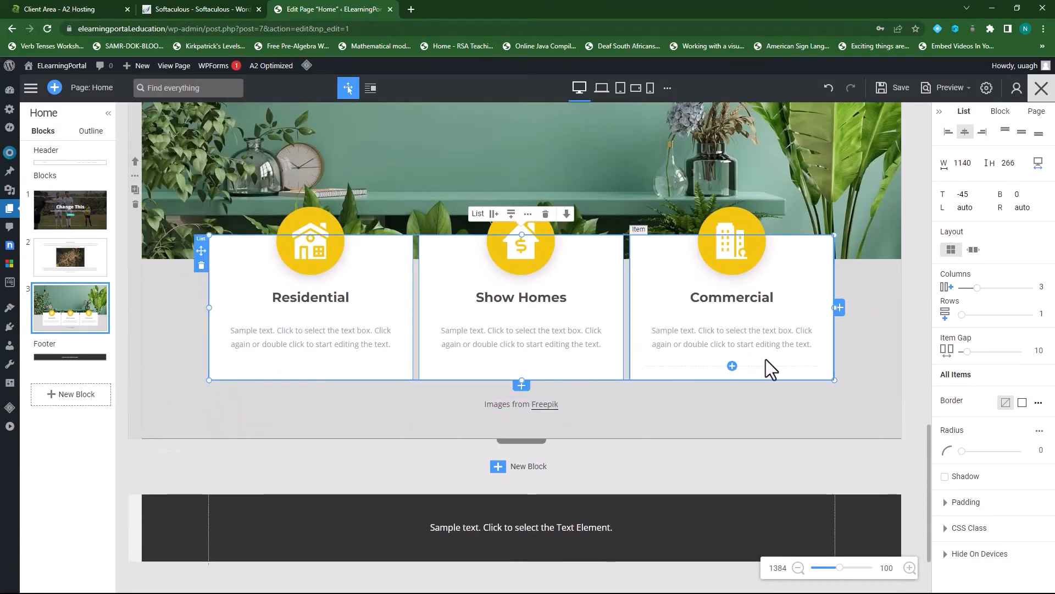
scroll(625, 434, "up", 8)
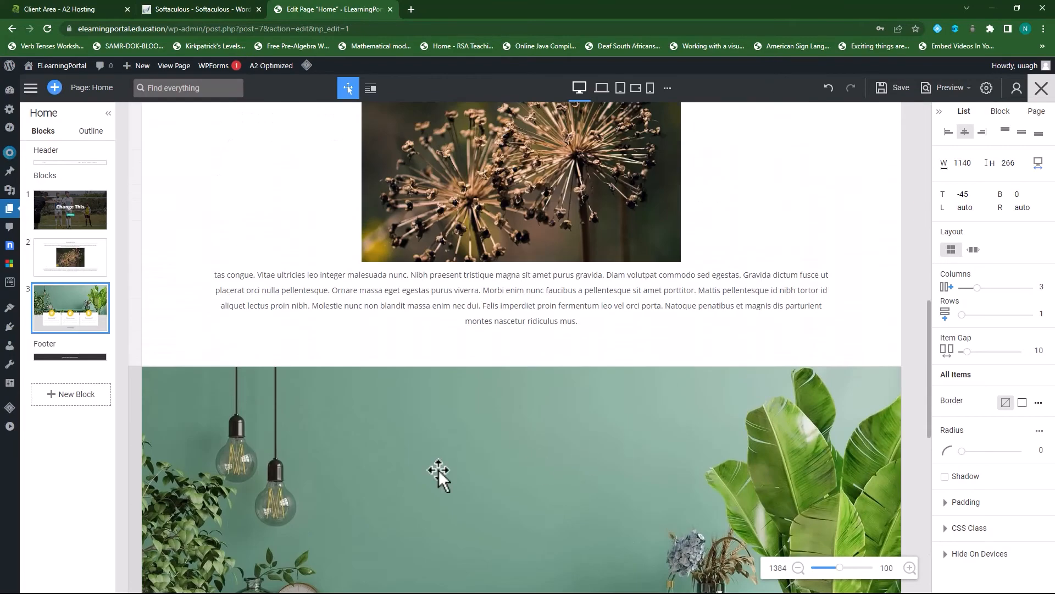
scroll(344, 447, "down", 5)
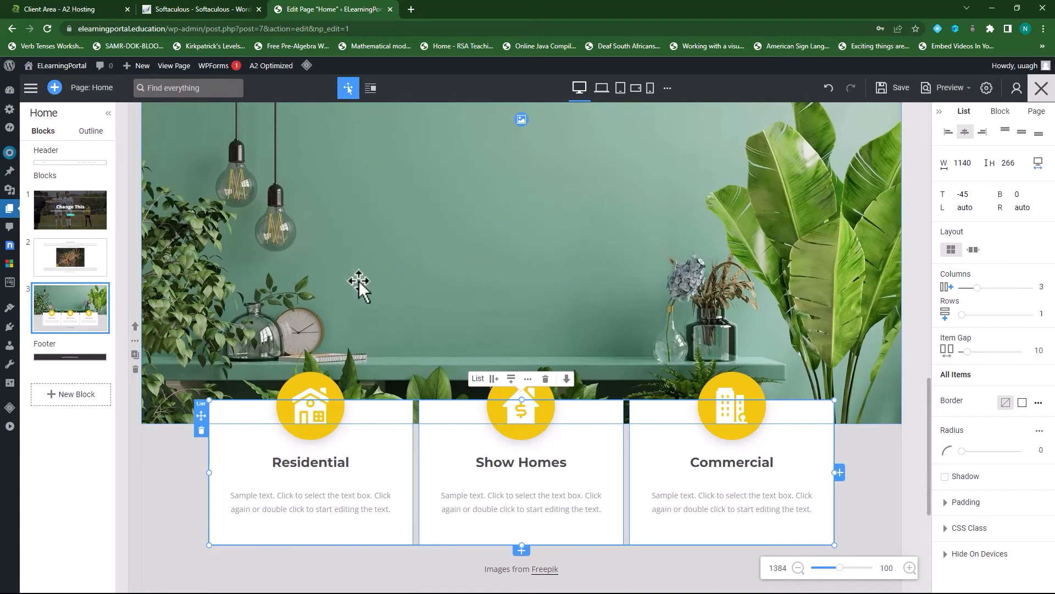
- Move the plant block up twice so it sits first beneath the header
left_click(134, 328)
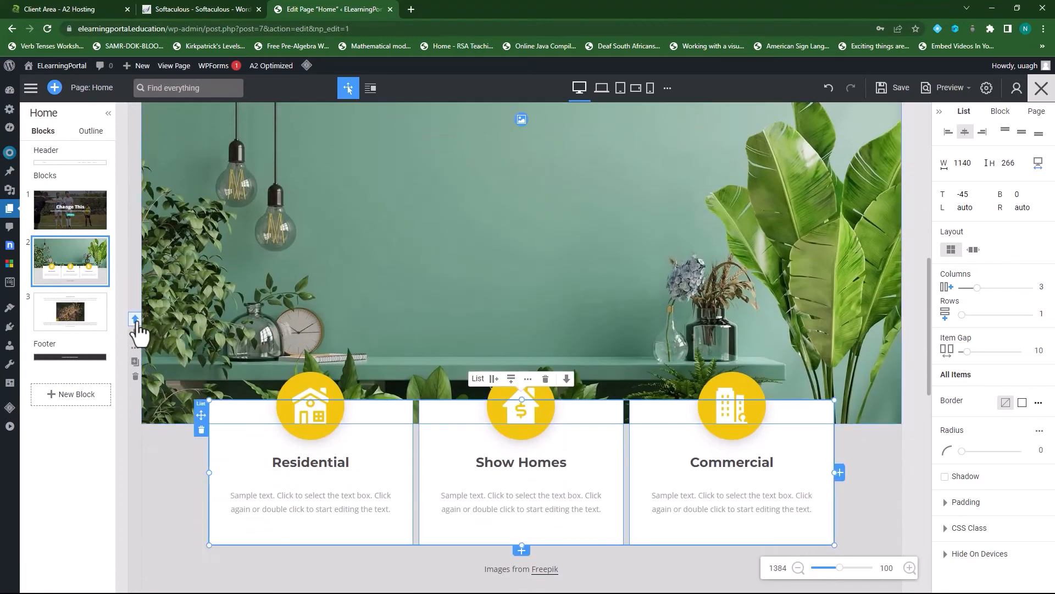
left_click(135, 323)
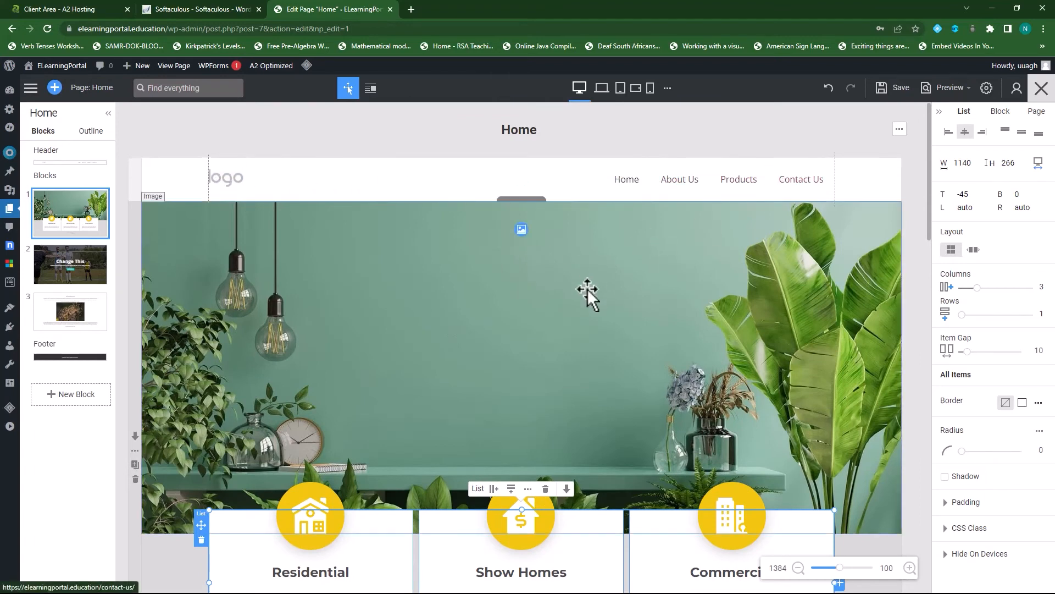
scroll(588, 290, "down", 2)
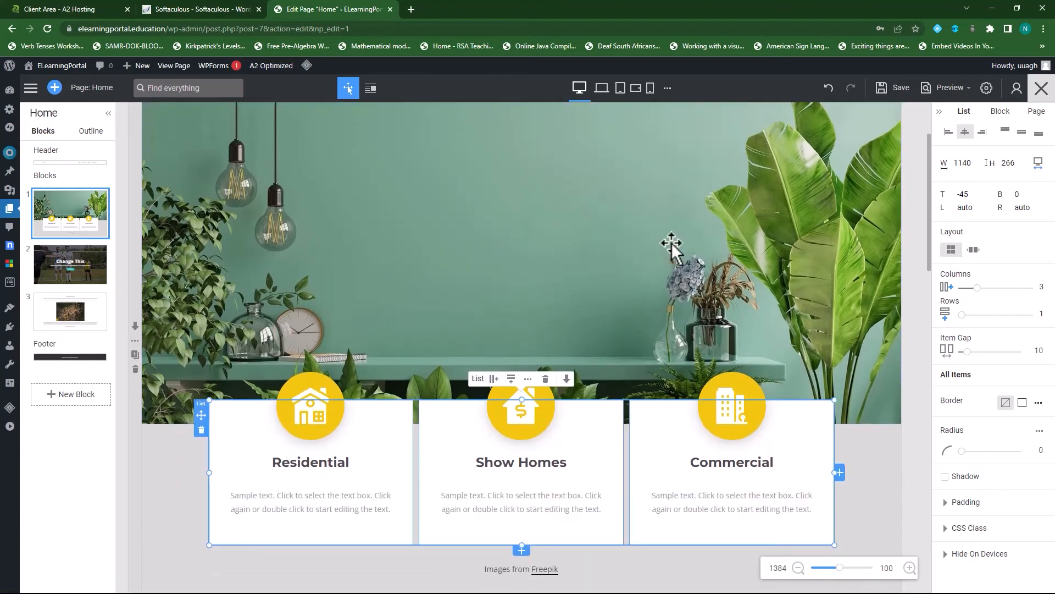
scroll(610, 253, "up", 2)
- Delete the Change This soccer-photo slider block
scroll(568, 309, "down", 9)
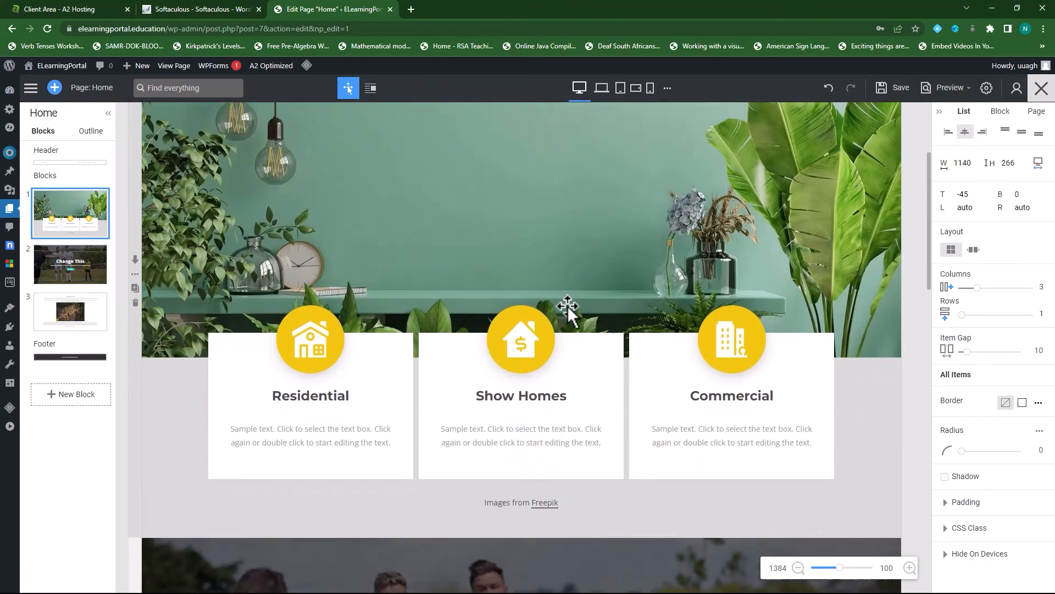
scroll(436, 341, "down", 3)
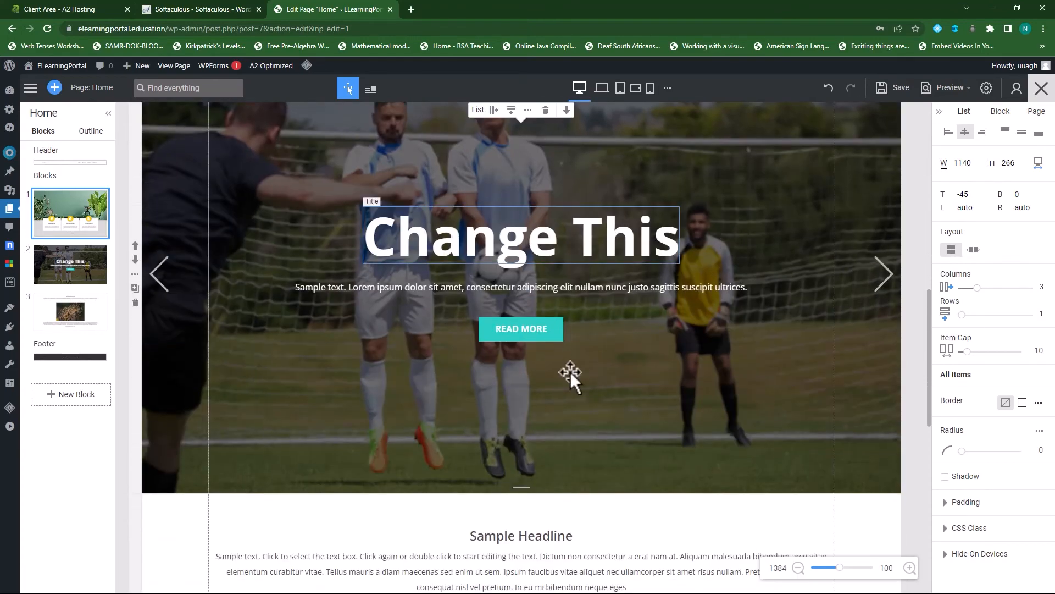
scroll(657, 346, "up", 2)
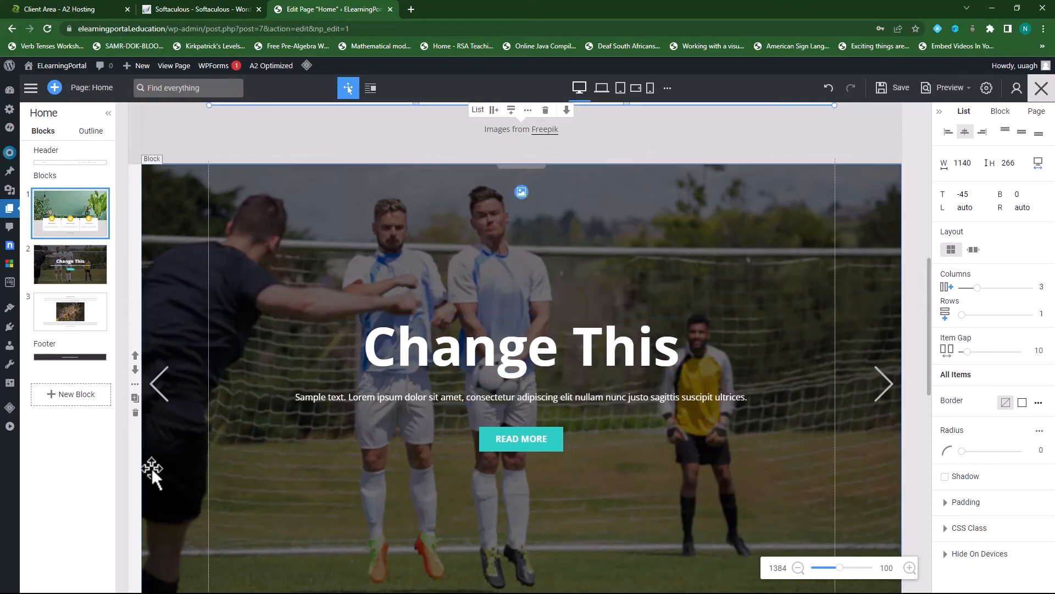
left_click(135, 413)
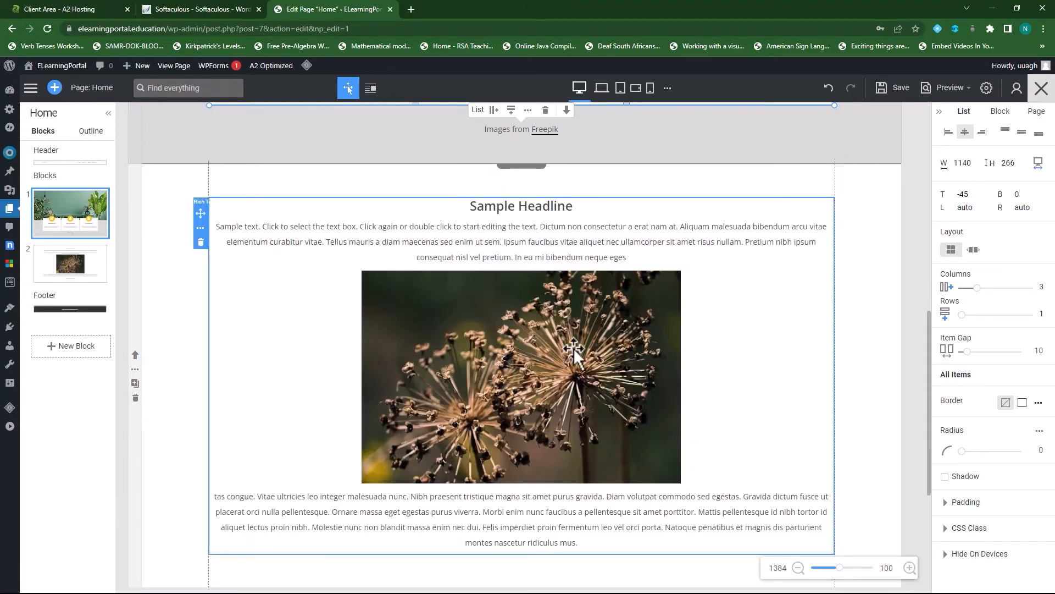
scroll(631, 443, "up", 4)
scroll(745, 493, "up", 6)
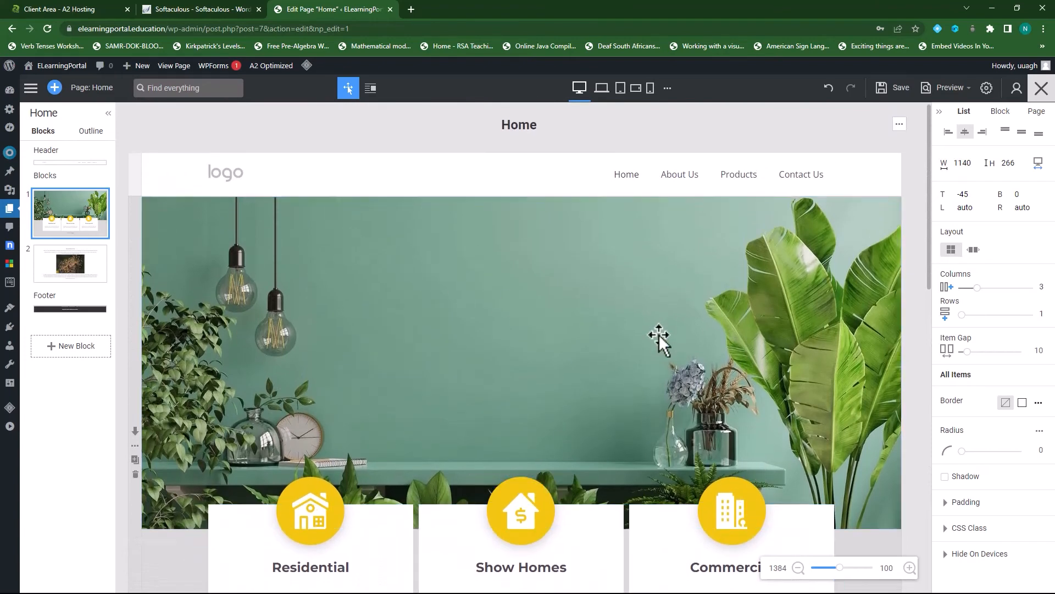
scroll(658, 334, "down", 3)
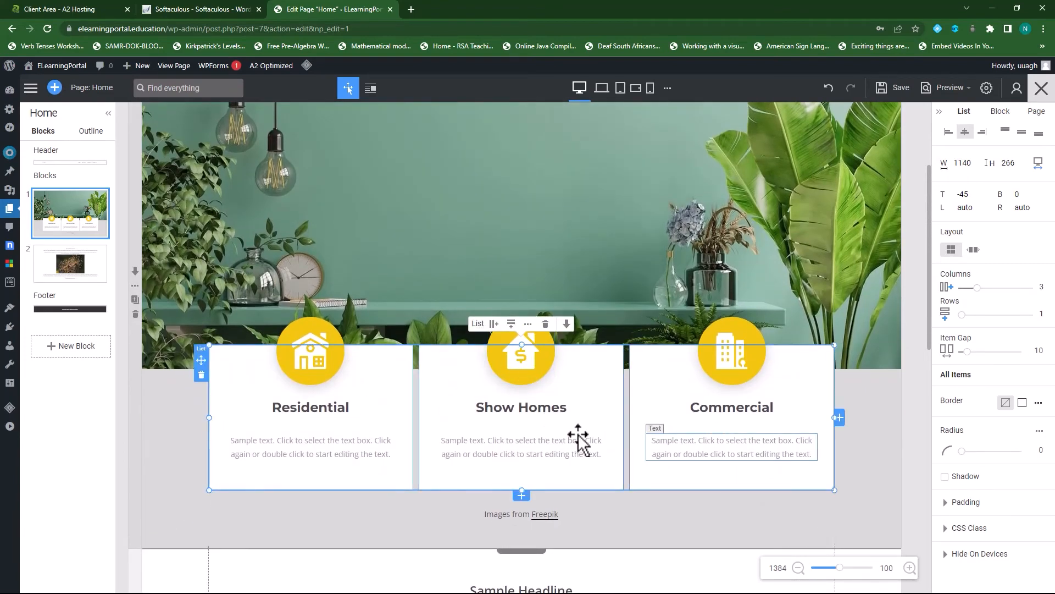
scroll(368, 259, "down", 2)
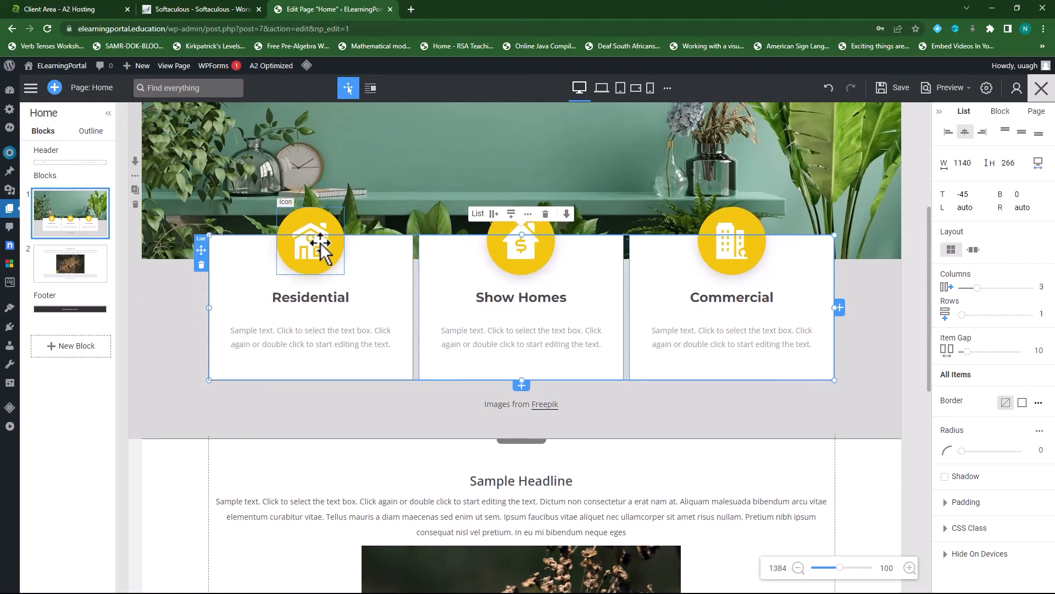
left_click(321, 254)
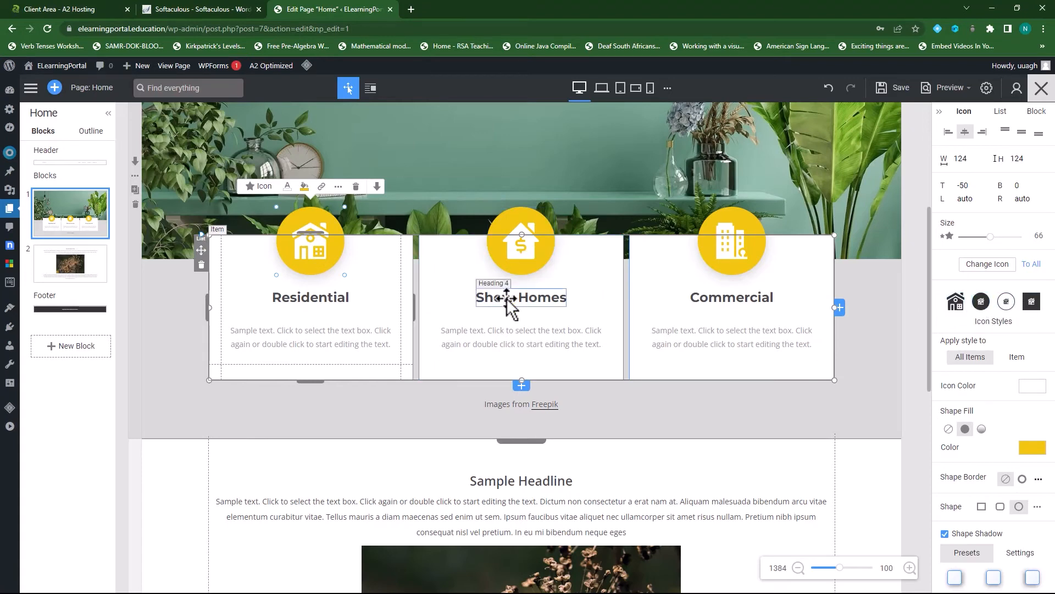
scroll(506, 298, "down", 2)
scroll(450, 322, "down", 2)
scroll(450, 321, "down", 5)
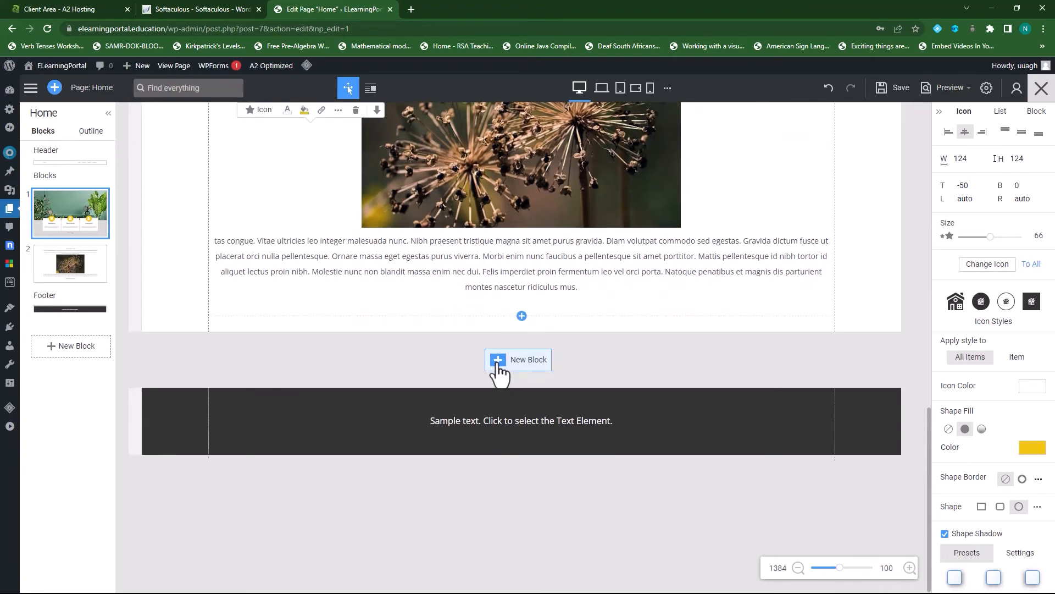
- Insert the Get in touch free-quotation form design from the 10,000+ Designs gallery after the flower section
left_click(498, 365)
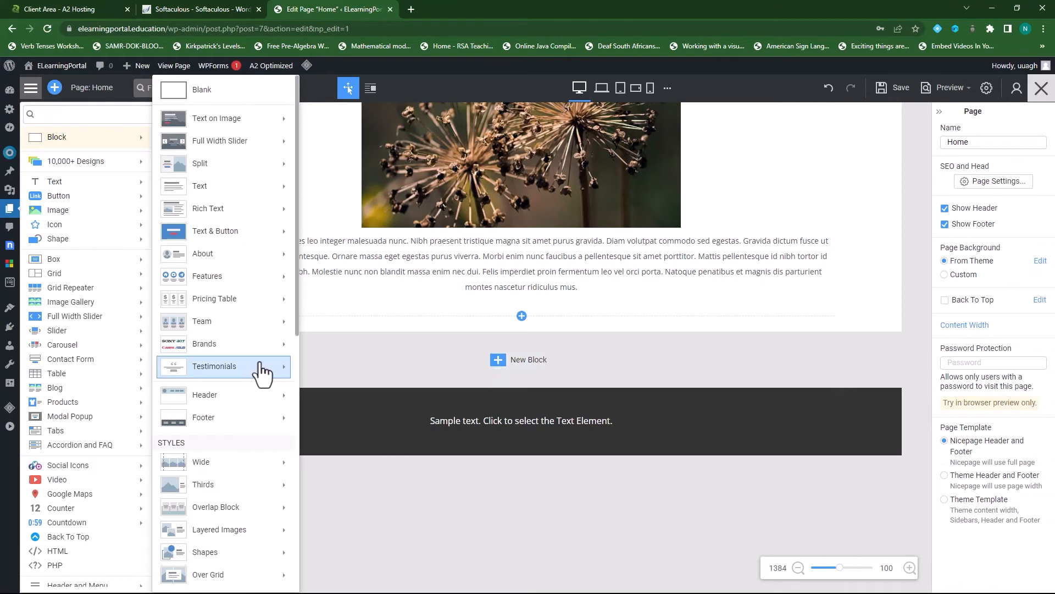
left_click(78, 163)
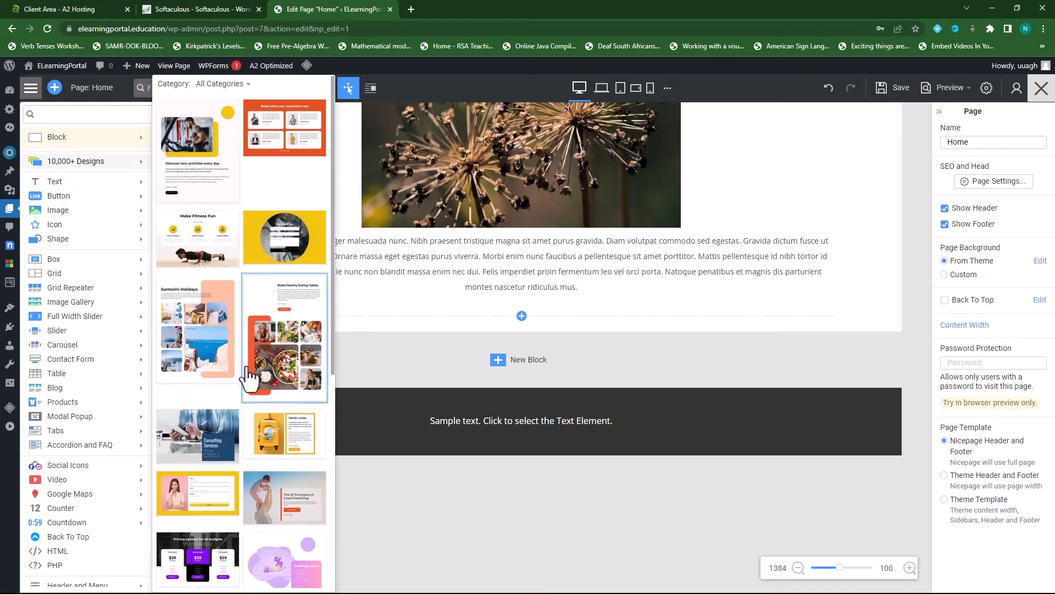
scroll(249, 372, "down", 5)
scroll(249, 372, "down", 5)
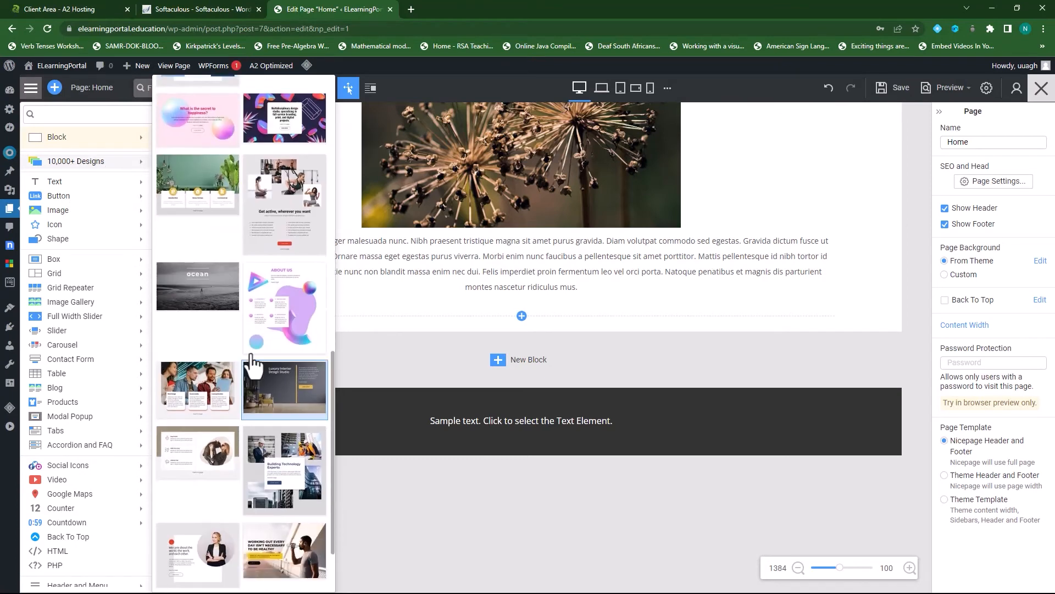
scroll(219, 435, "down", 1)
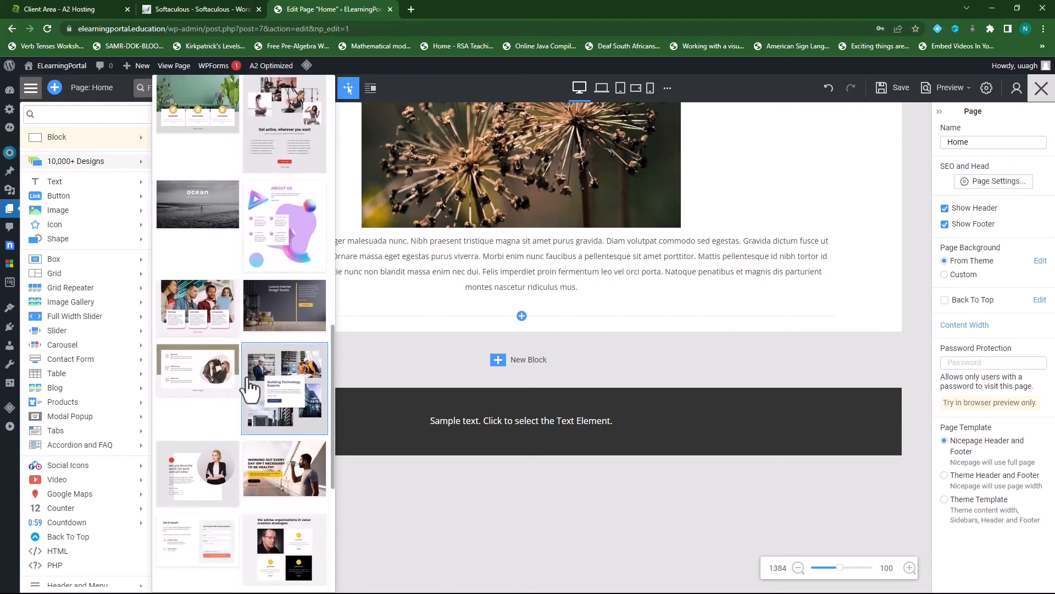
scroll(283, 396, "down", 4)
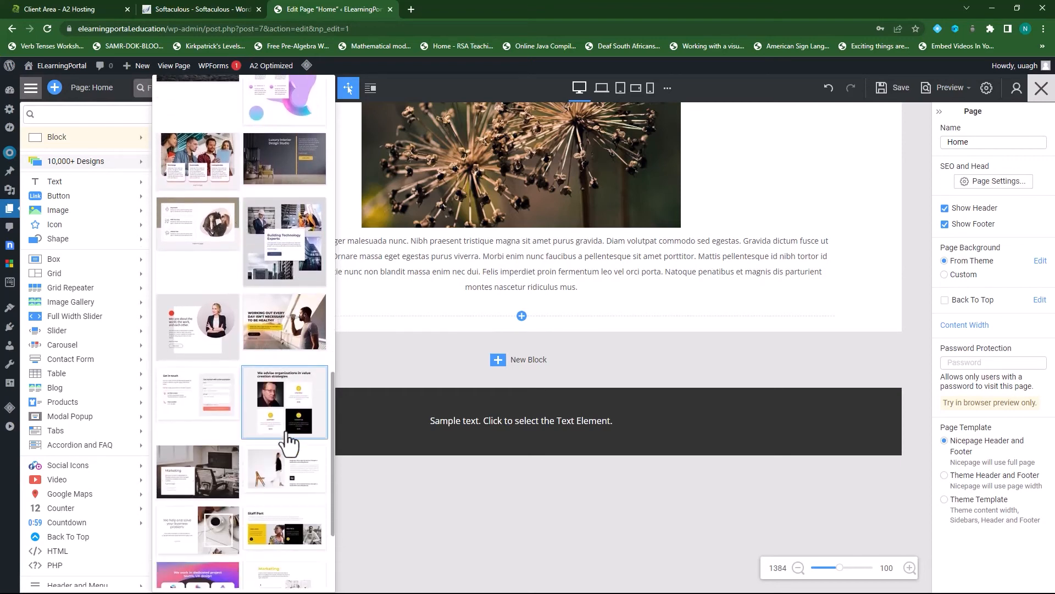
scroll(281, 402, "down", 3)
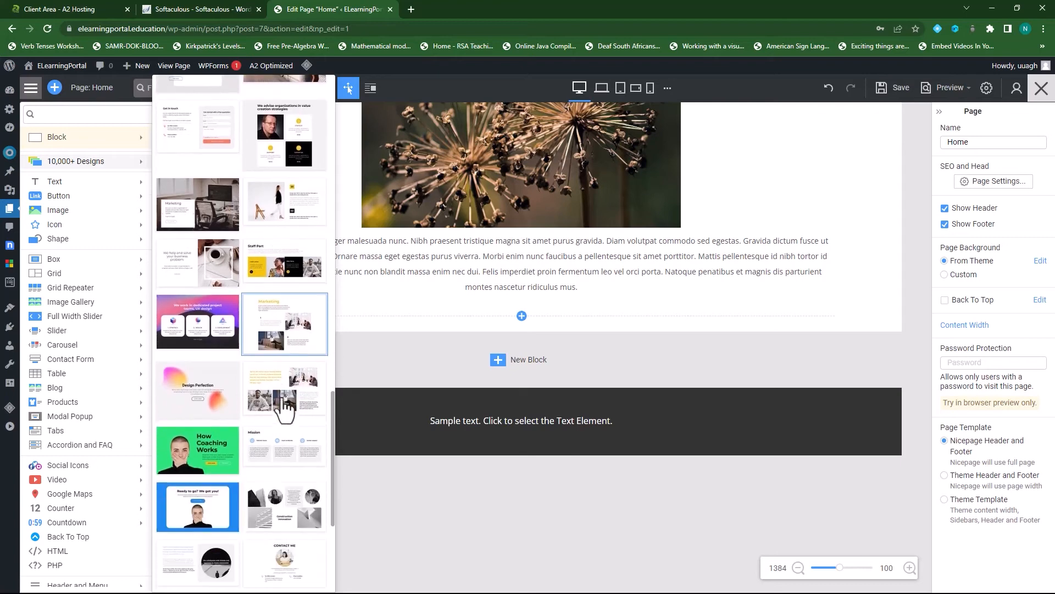
scroll(278, 384, "down", 2)
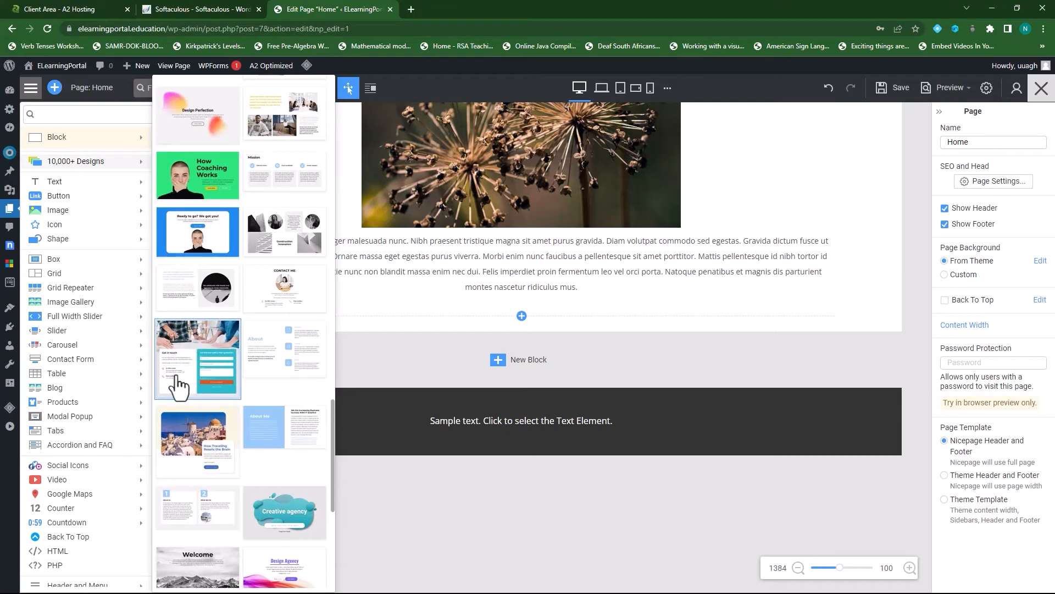
left_click(237, 379)
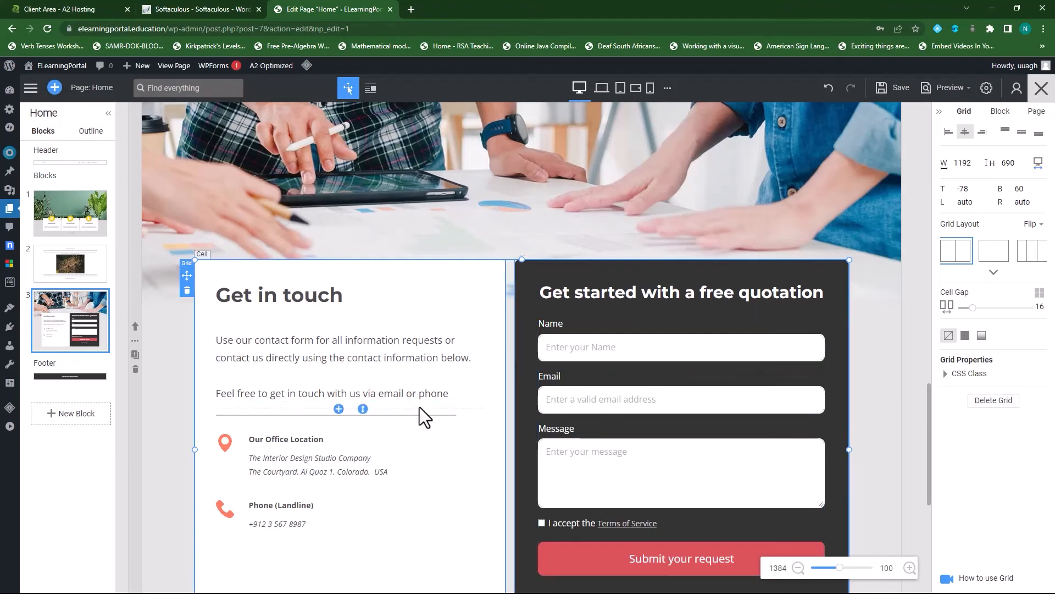
- Review the Home page and select the Residential and Show Homes cards' sample text for editing
scroll(423, 418, "up", 10)
scroll(423, 417, "up", 8)
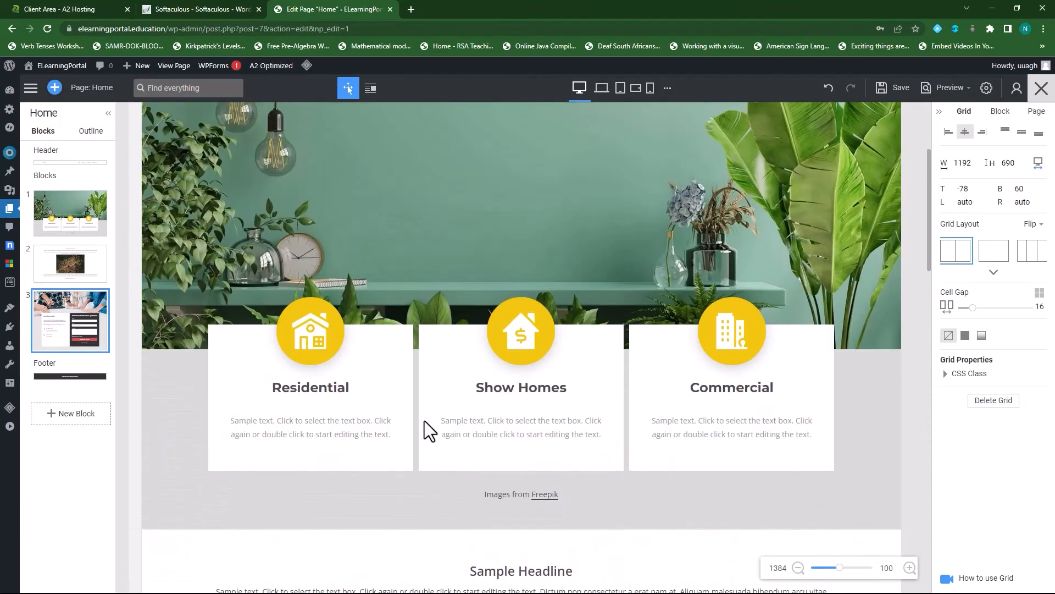
scroll(452, 318, "down", 2)
scroll(454, 325, "down", 3)
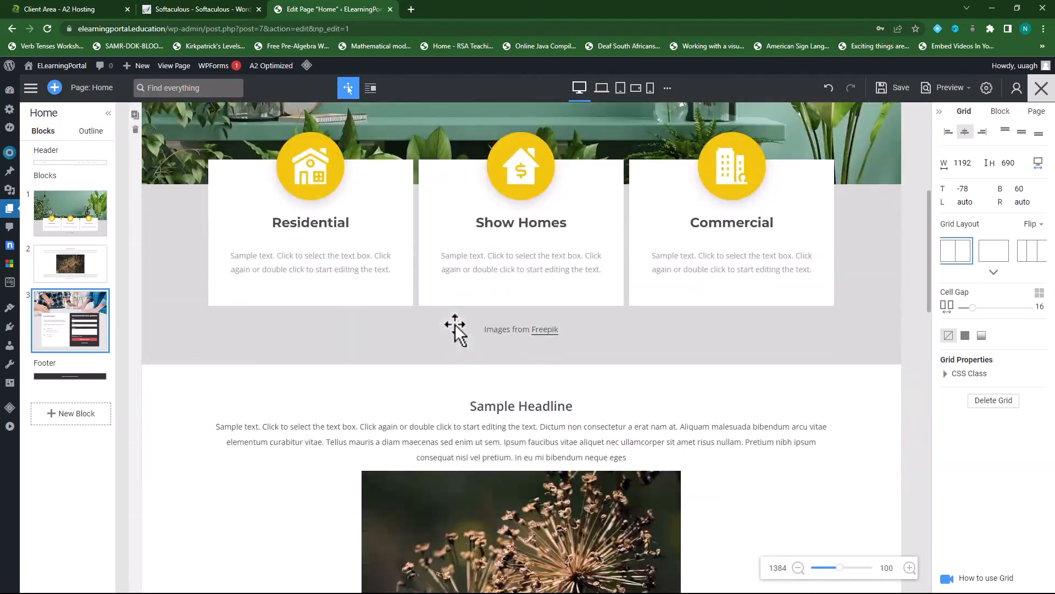
left_click(316, 262)
left_click(316, 258)
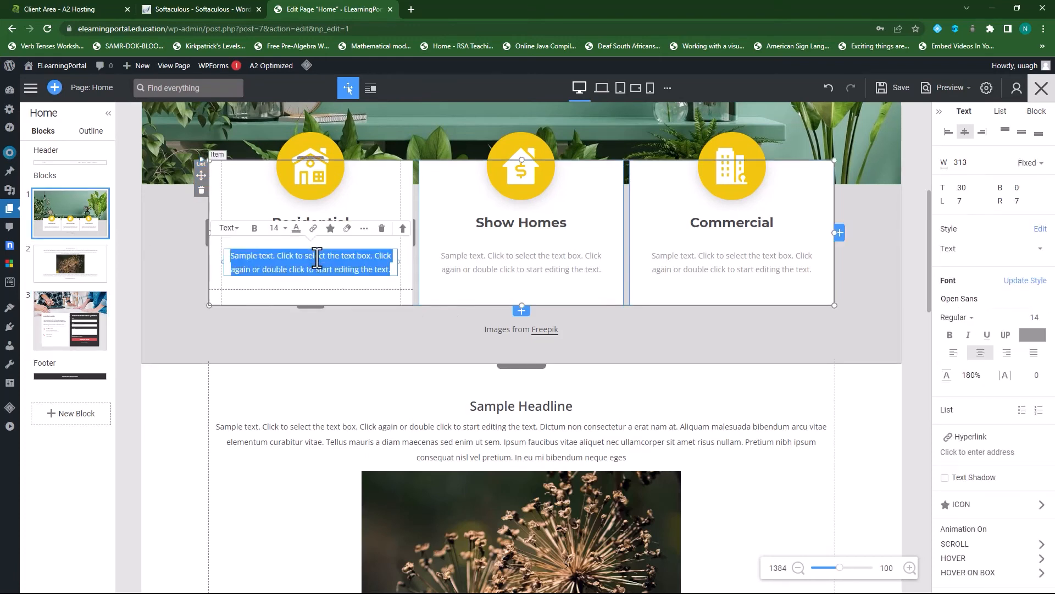
double_click(544, 264)
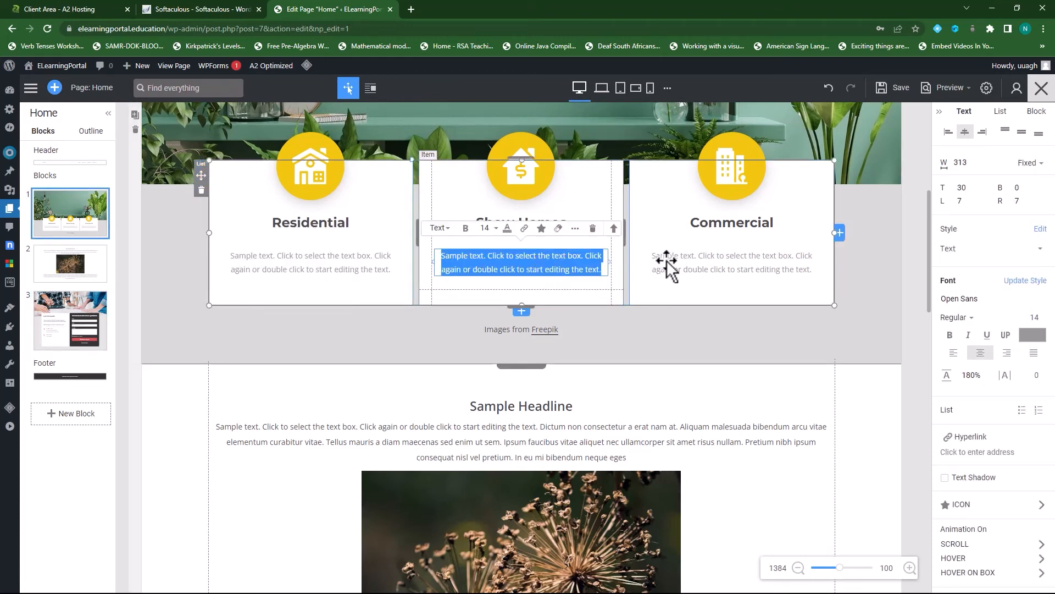
- Check the rest of the Home page, save it, and open the preview options
scroll(478, 380, "down", 4)
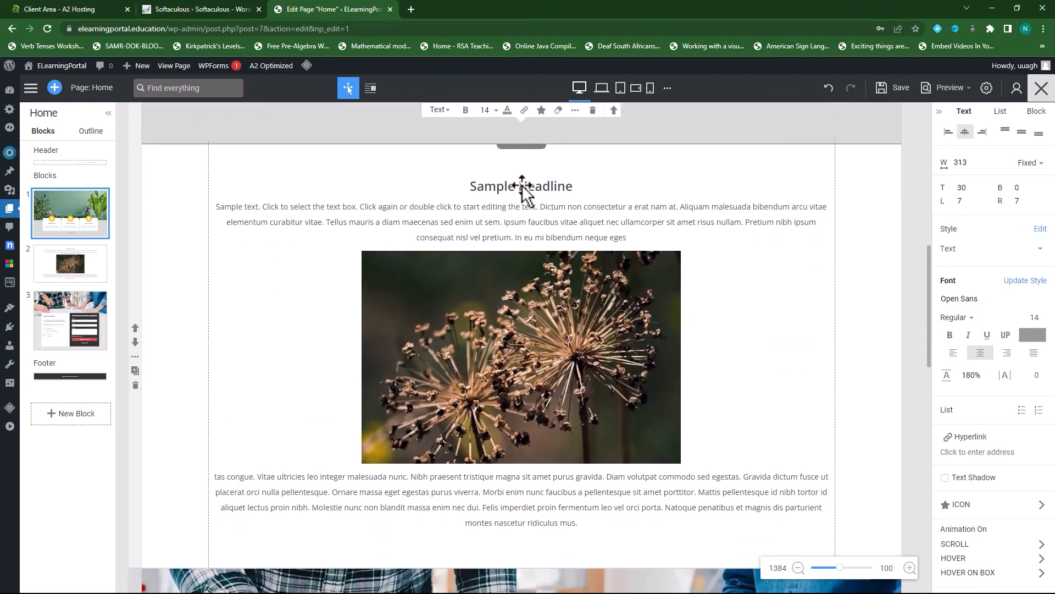
scroll(601, 365, "down", 3)
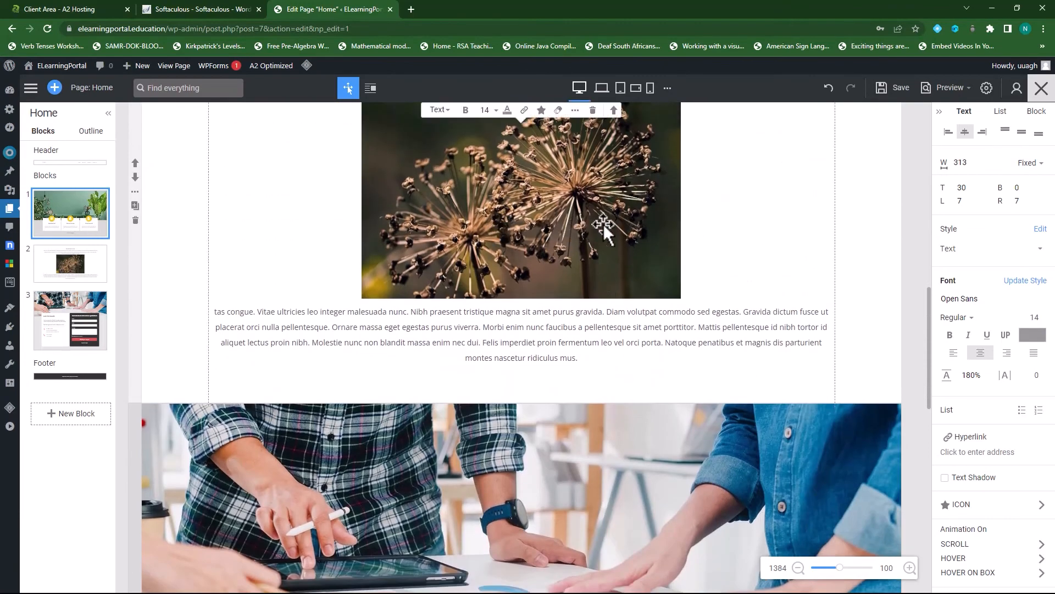
scroll(565, 249, "down", 3)
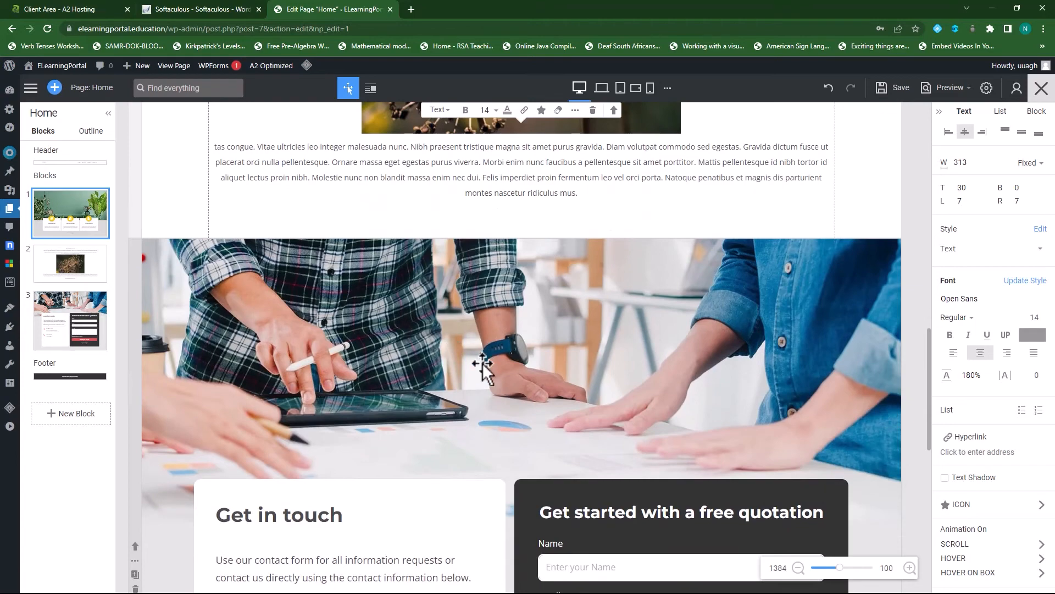
scroll(574, 217, "down", 3)
scroll(405, 358, "down", 4)
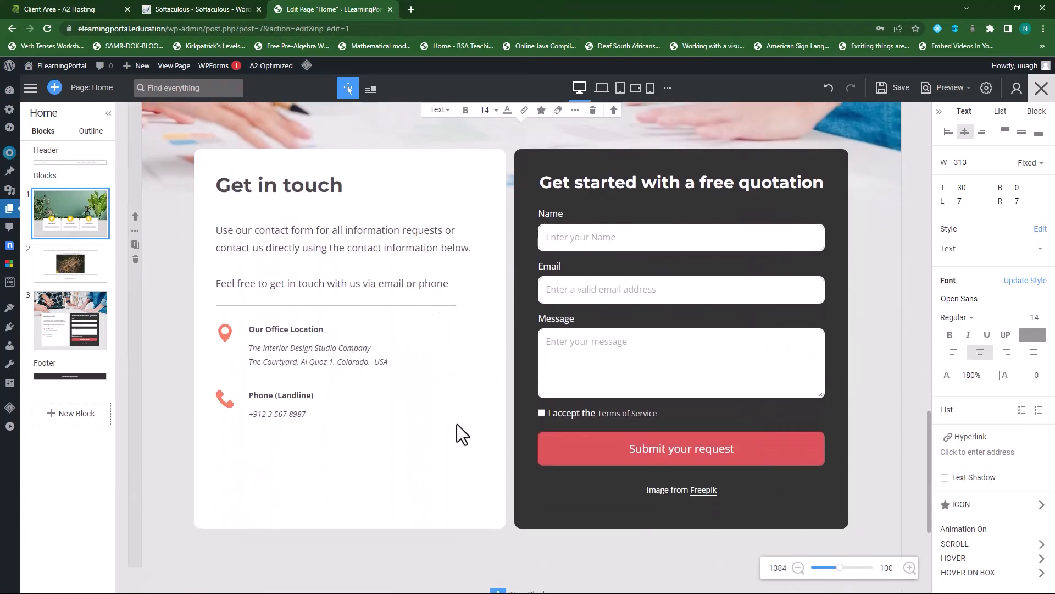
scroll(422, 422, "up", 12)
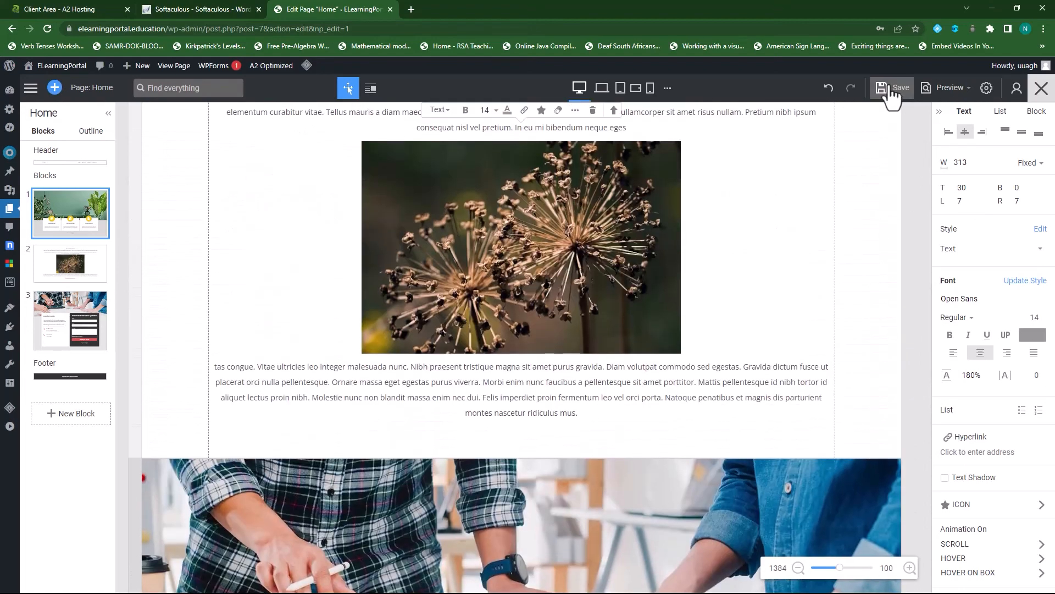
left_click(890, 91)
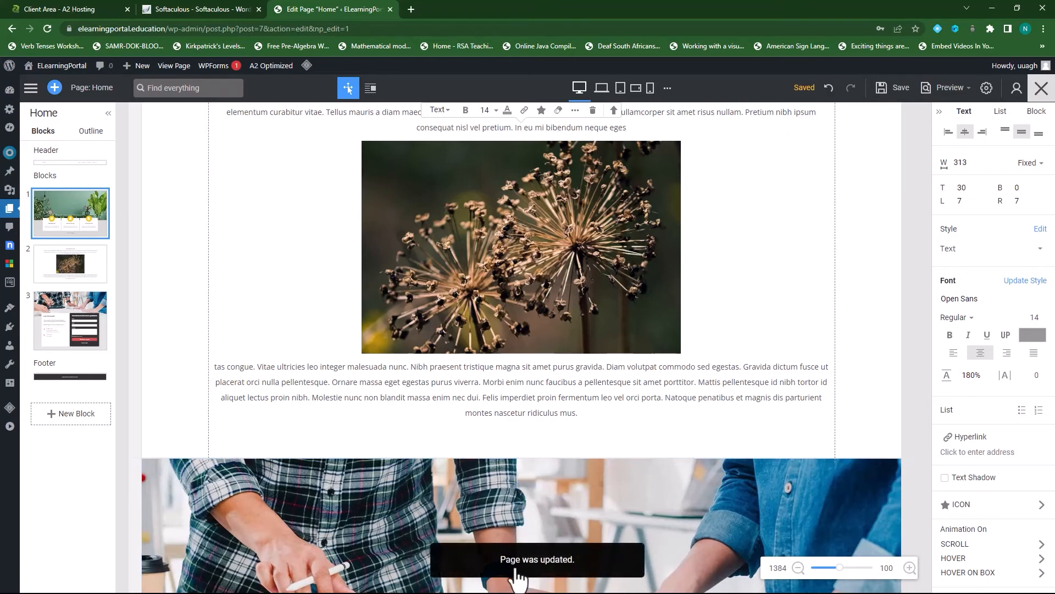
left_click(964, 91)
left_click(951, 116)
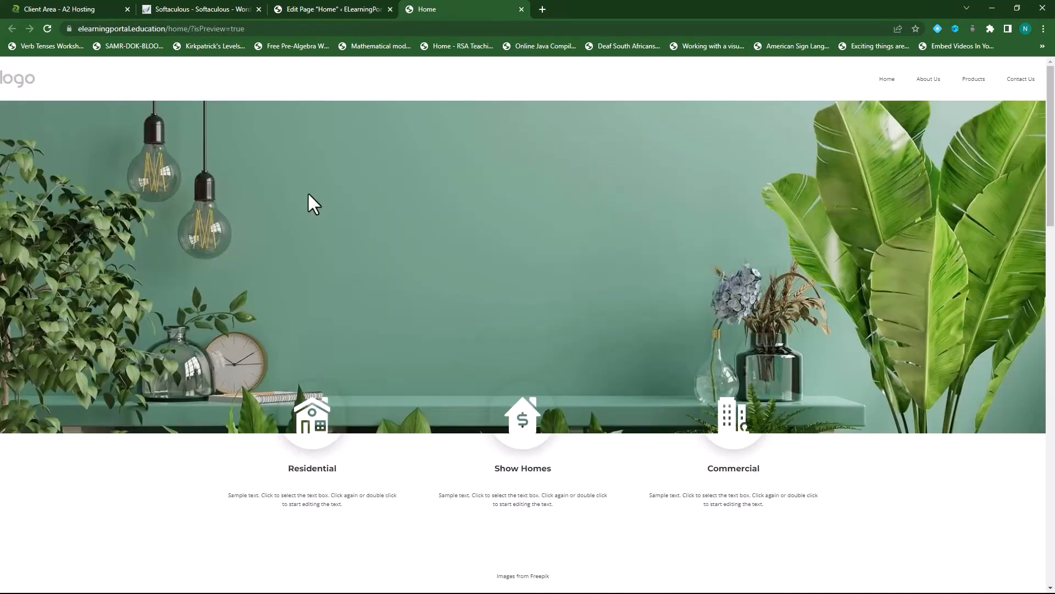
scroll(684, 251, "down", 3)
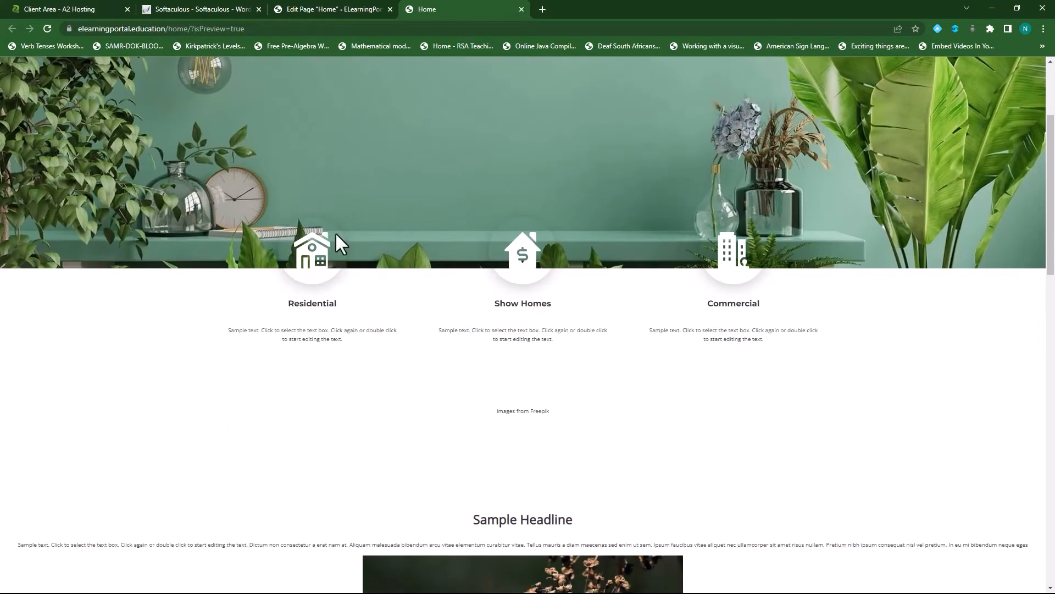
scroll(546, 345, "down", 7)
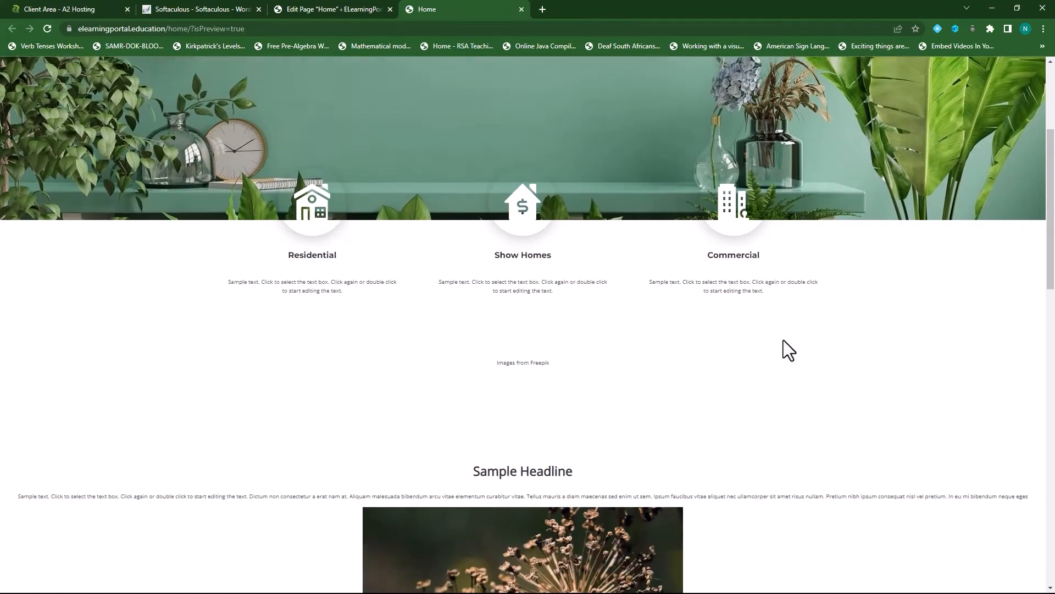
scroll(500, 297, "down", 1)
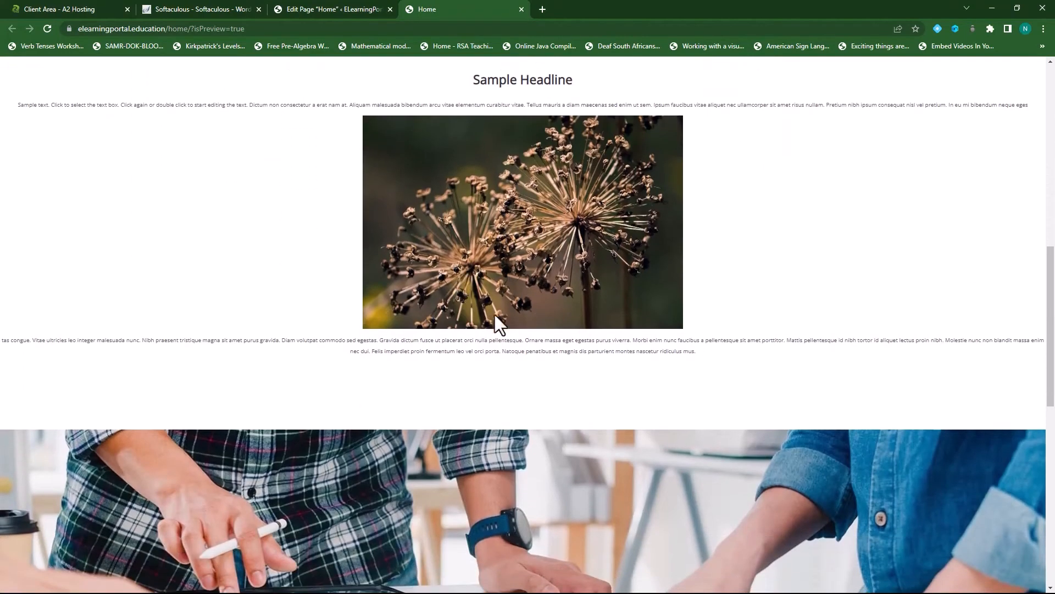
scroll(592, 289, "down", 10)
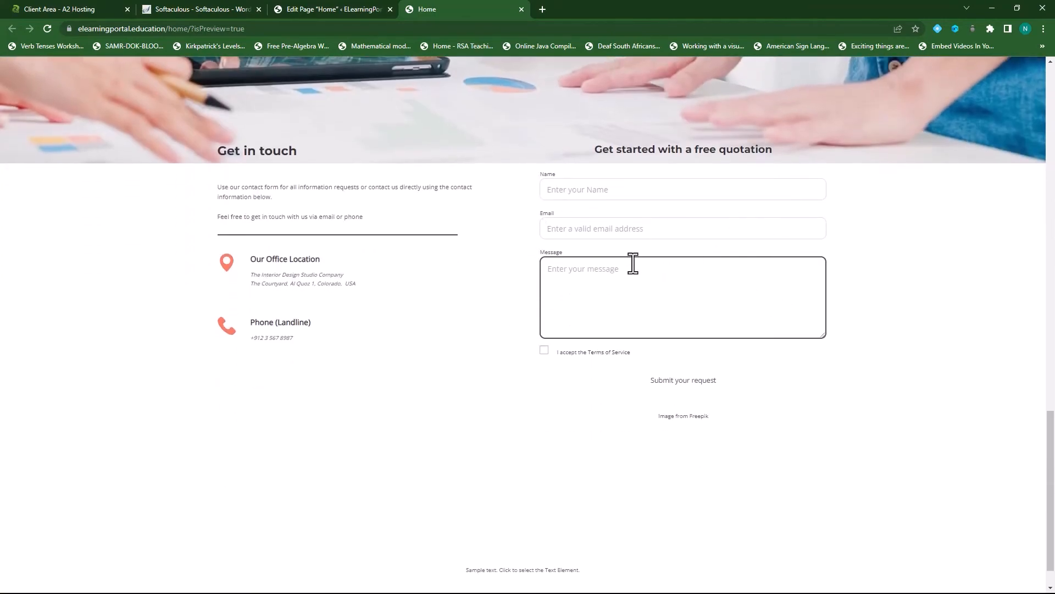
scroll(608, 357, "up", 4)
scroll(573, 397, "up", 8)
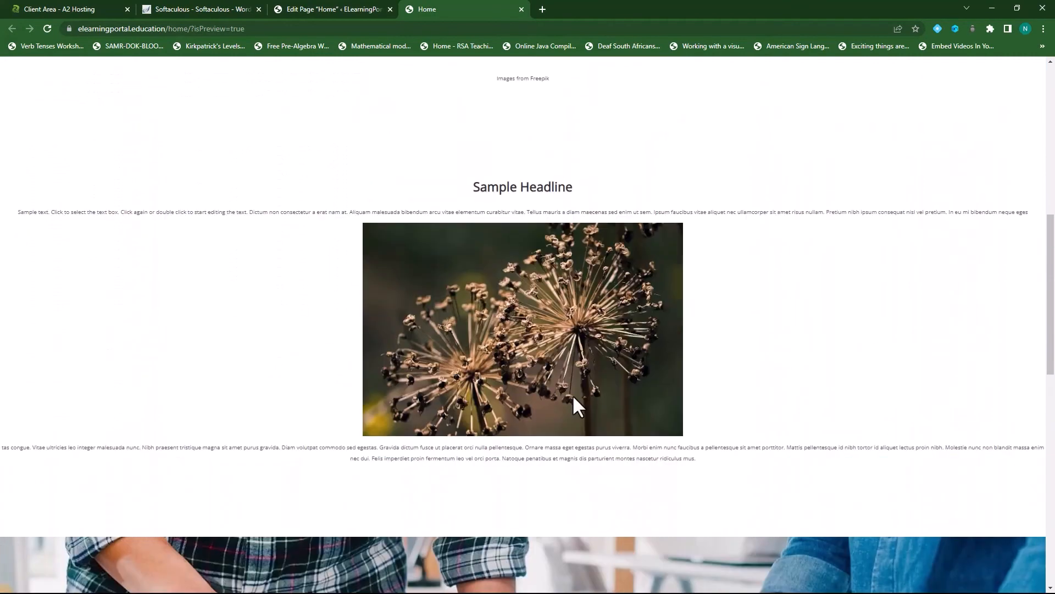
key("ctrl+w")
scroll(435, 374, "down", 2)
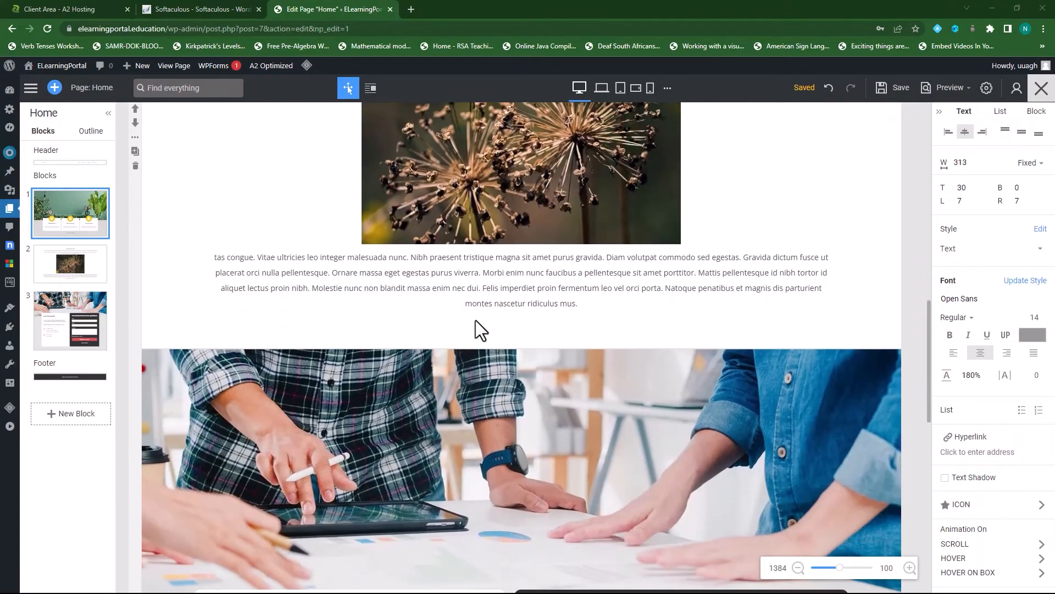
scroll(581, 363, "up", 2)
scroll(639, 307, "up", 12)
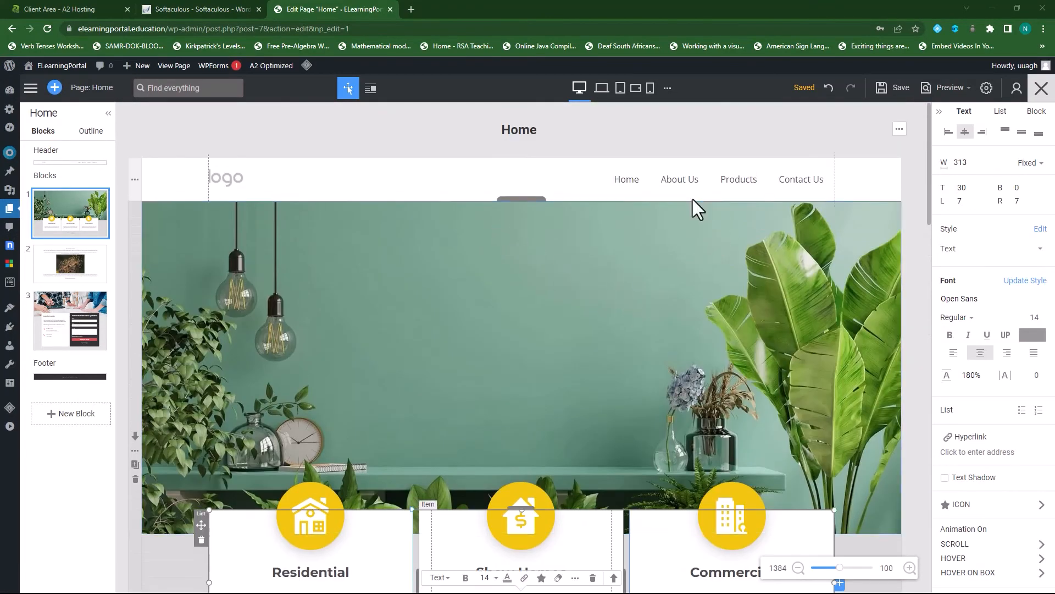
mouse_move(580, 98)
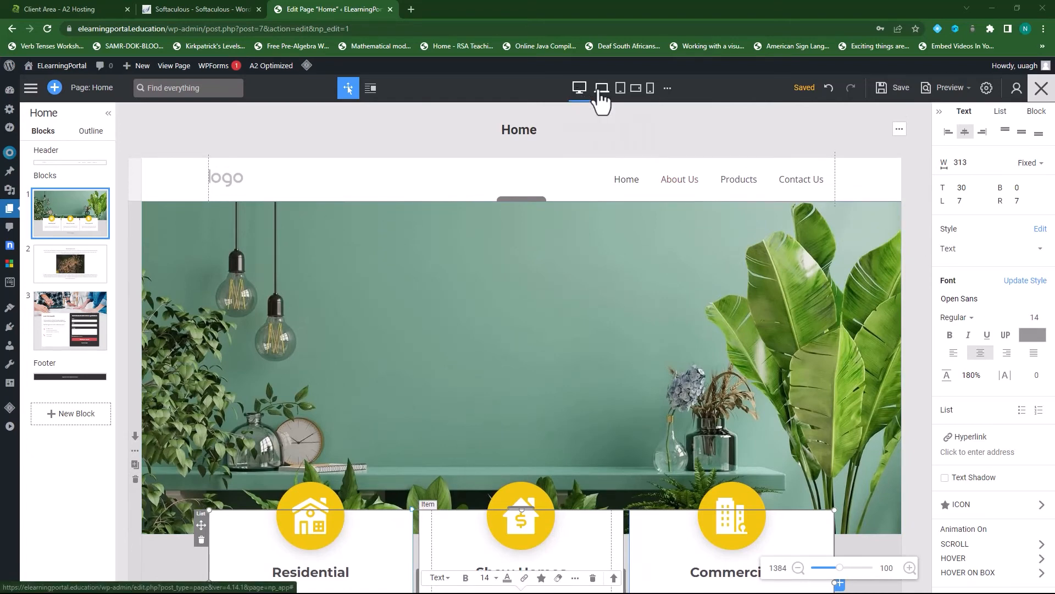
left_click(603, 91)
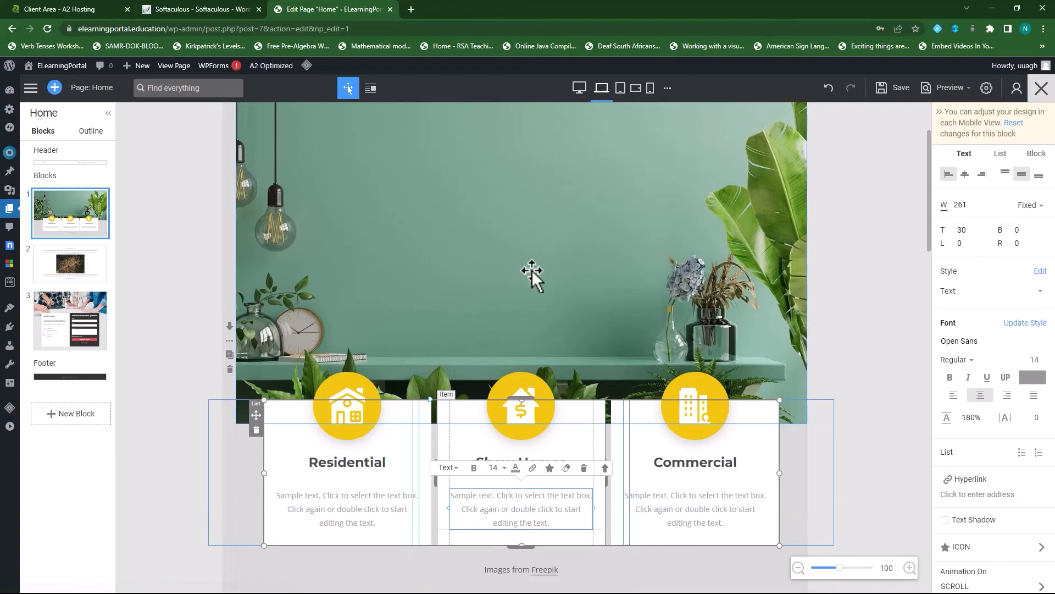
scroll(532, 269, "down", 10)
scroll(532, 269, "down", 10)
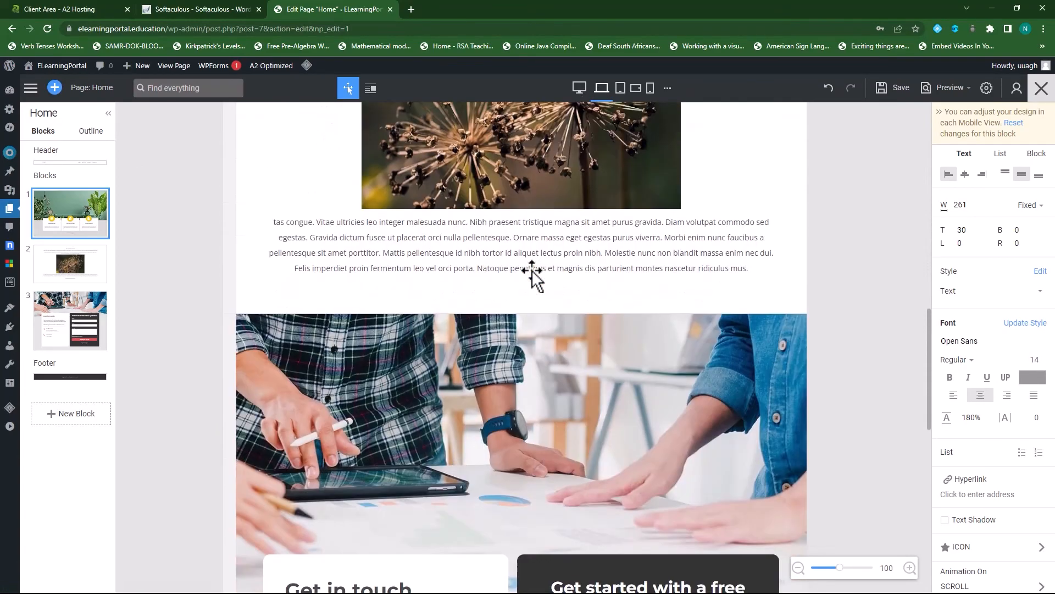
scroll(509, 309, "down", 3)
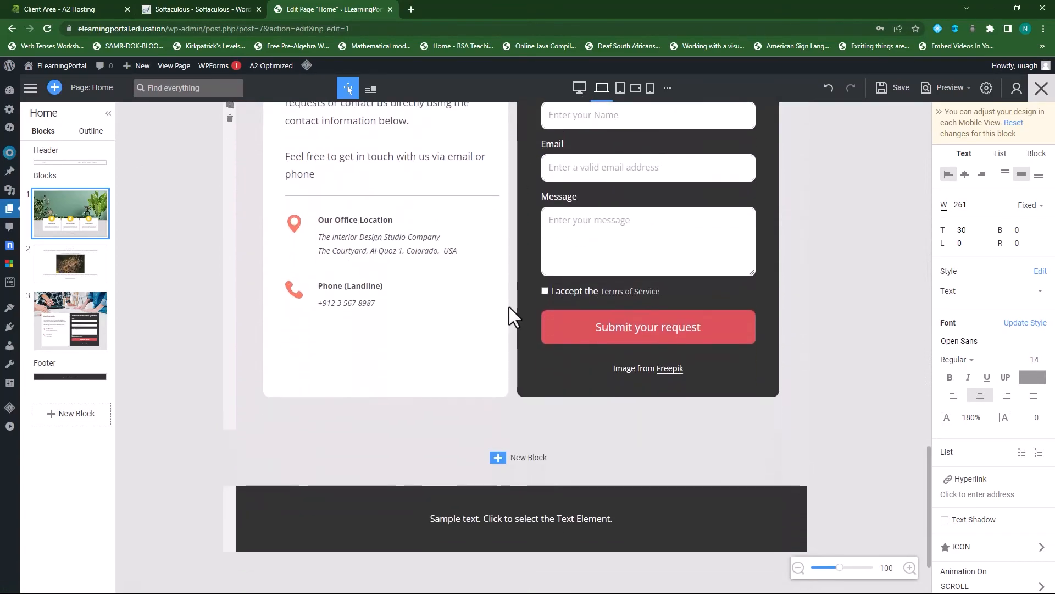
scroll(509, 309, "up", 20)
scroll(509, 309, "up", 3)
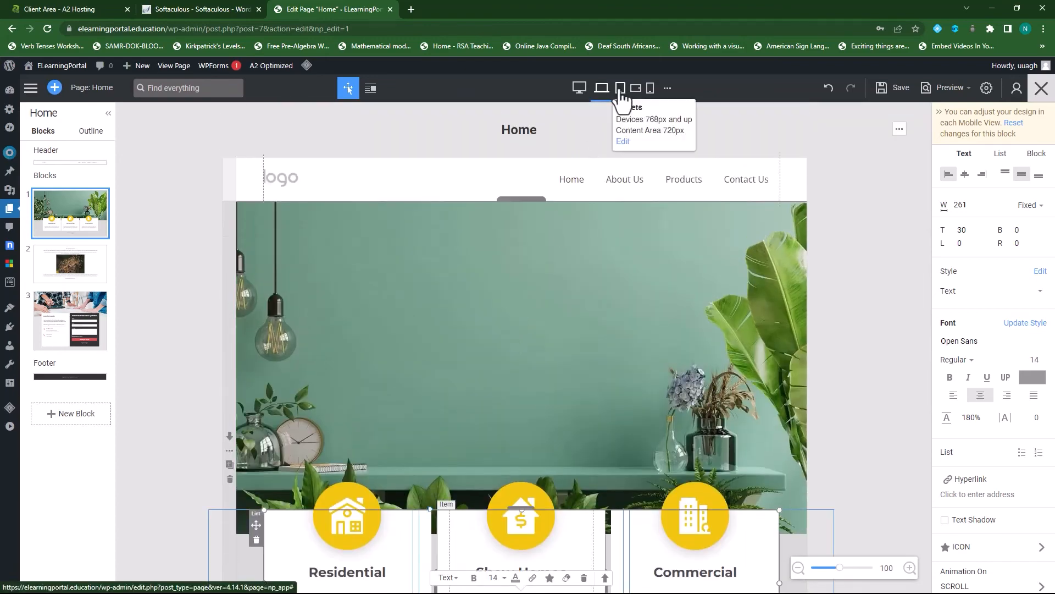
left_click(621, 90)
scroll(534, 243, "down", 4)
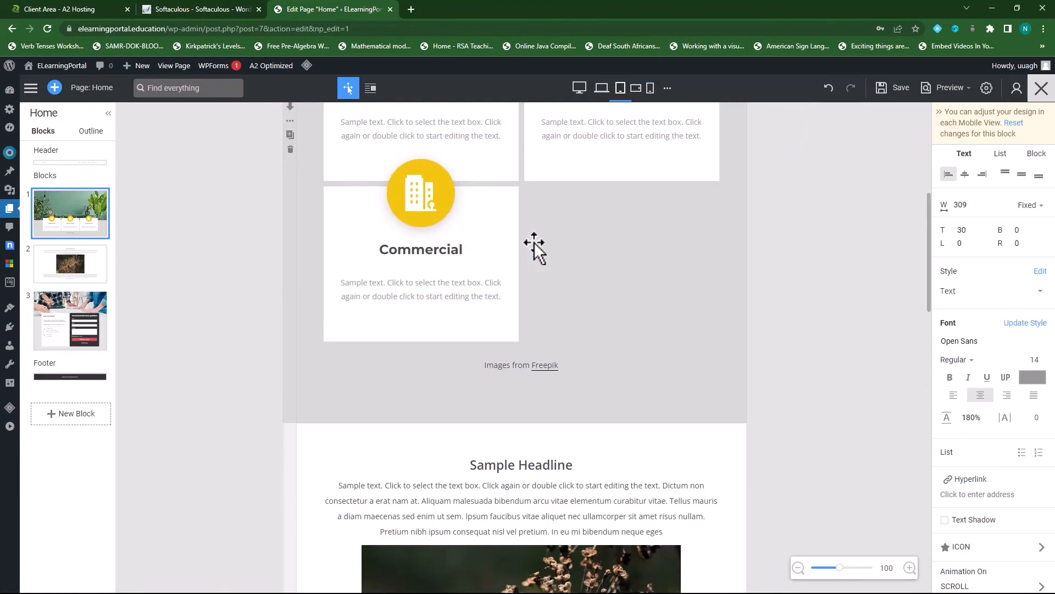
scroll(533, 242, "up", 6)
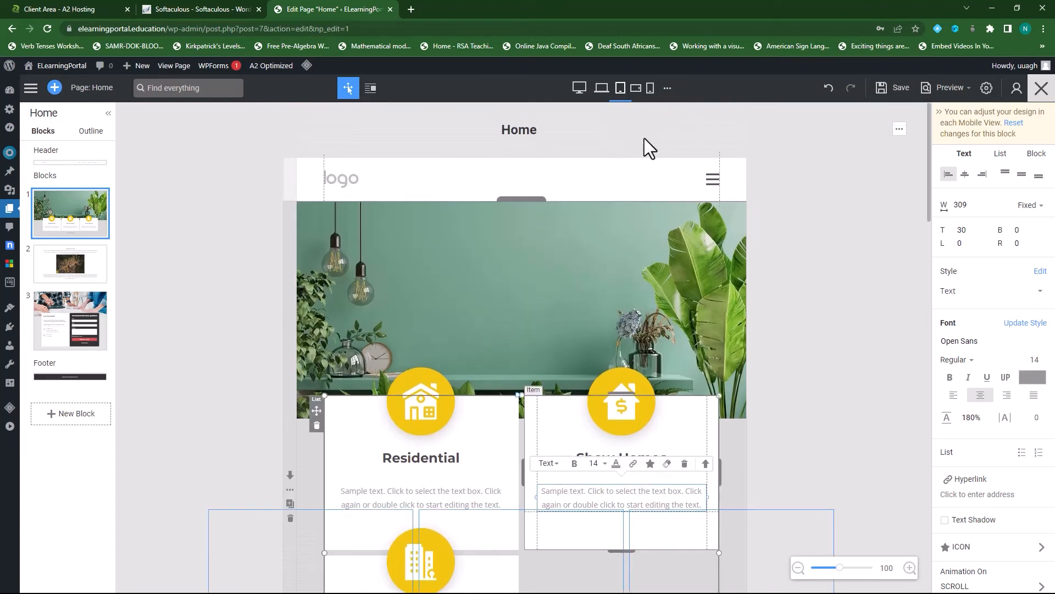
left_click(579, 89)
scroll(619, 205, "down", 4)
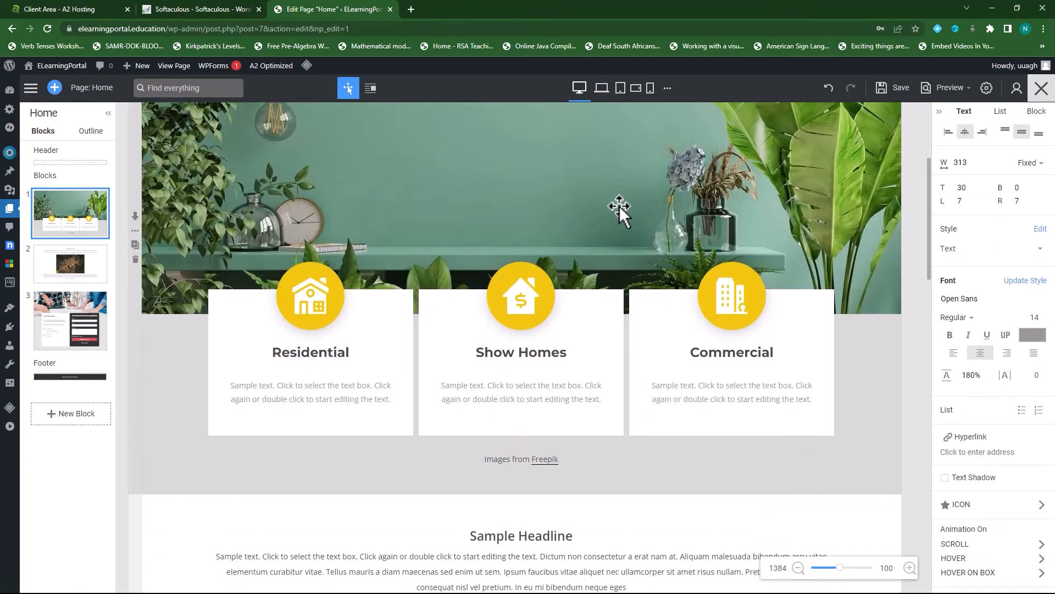
scroll(441, 342, "down", 3)
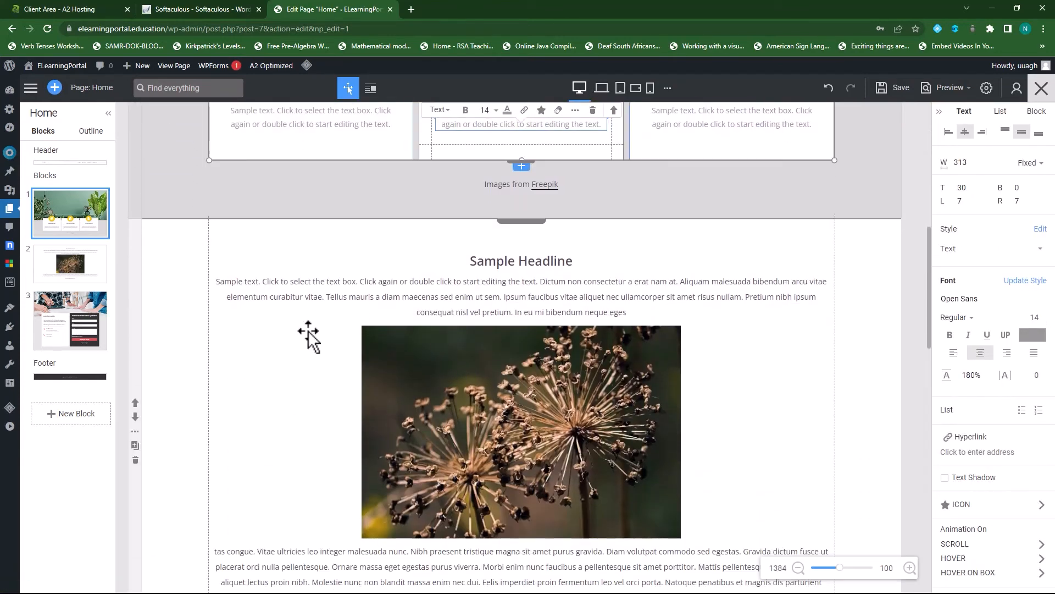
scroll(319, 333, "up", 3)
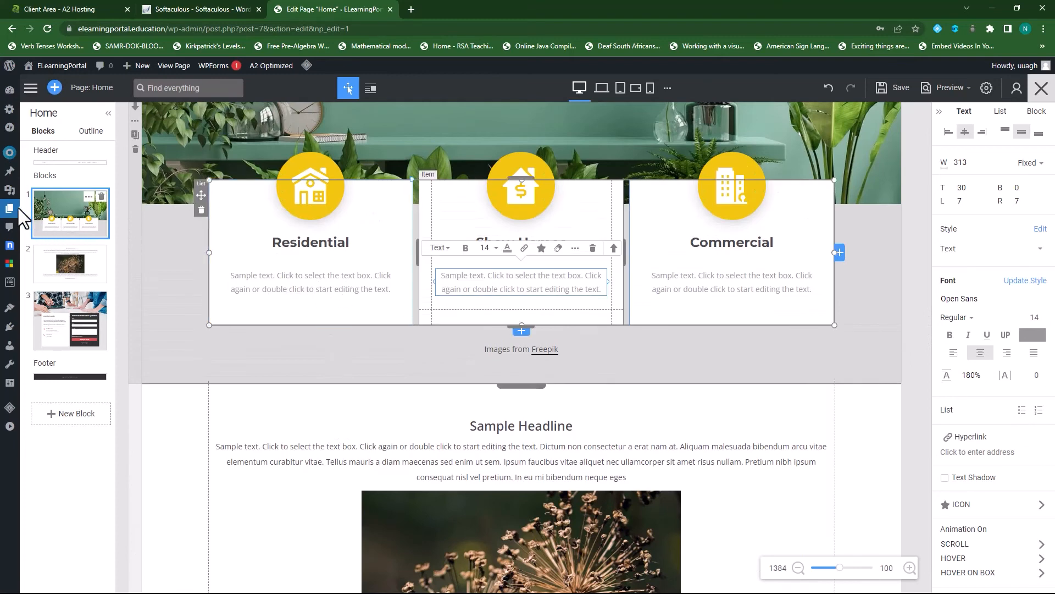
- Leave the Home page editor for the Pages list and open About Us in Nicepage
left_click(12, 216)
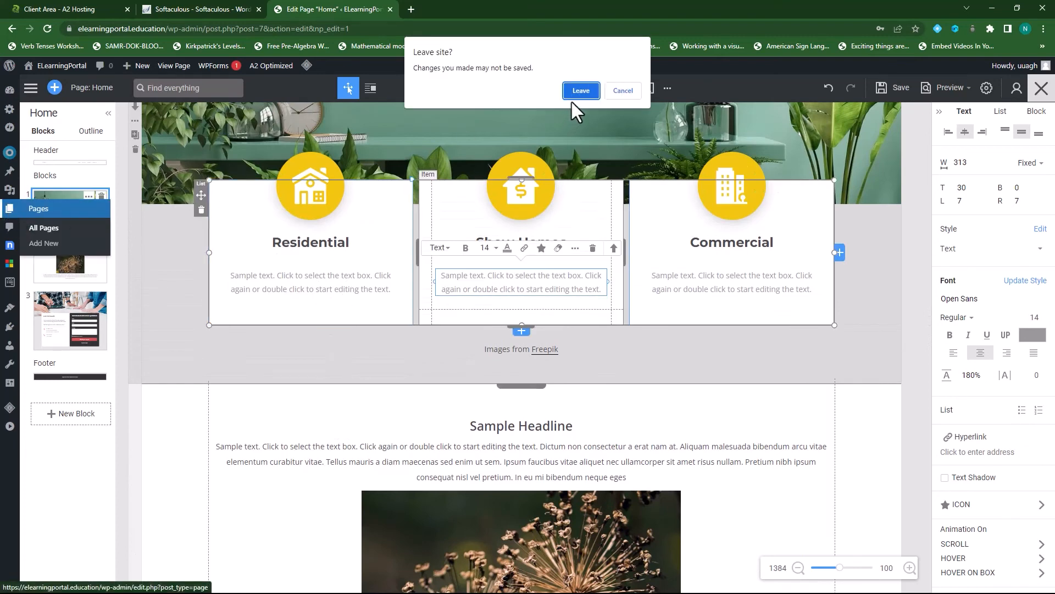
left_click(582, 90)
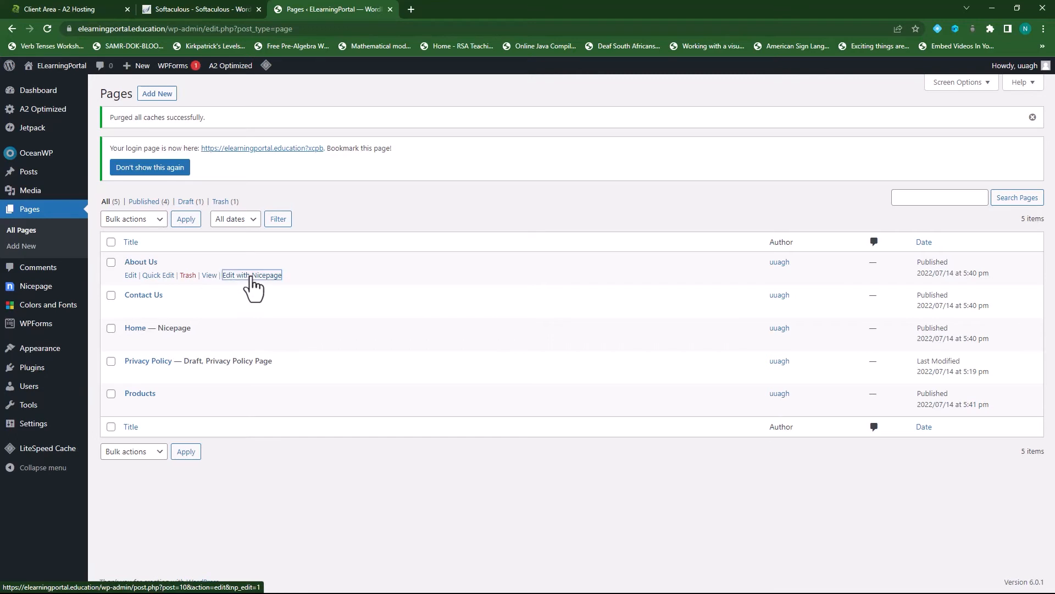
left_click(252, 275)
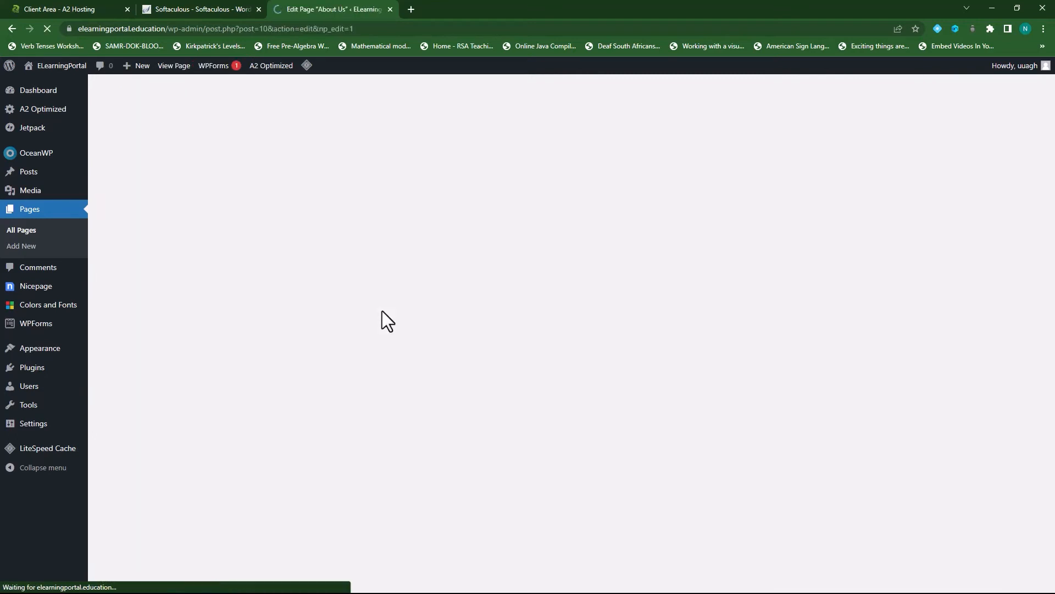
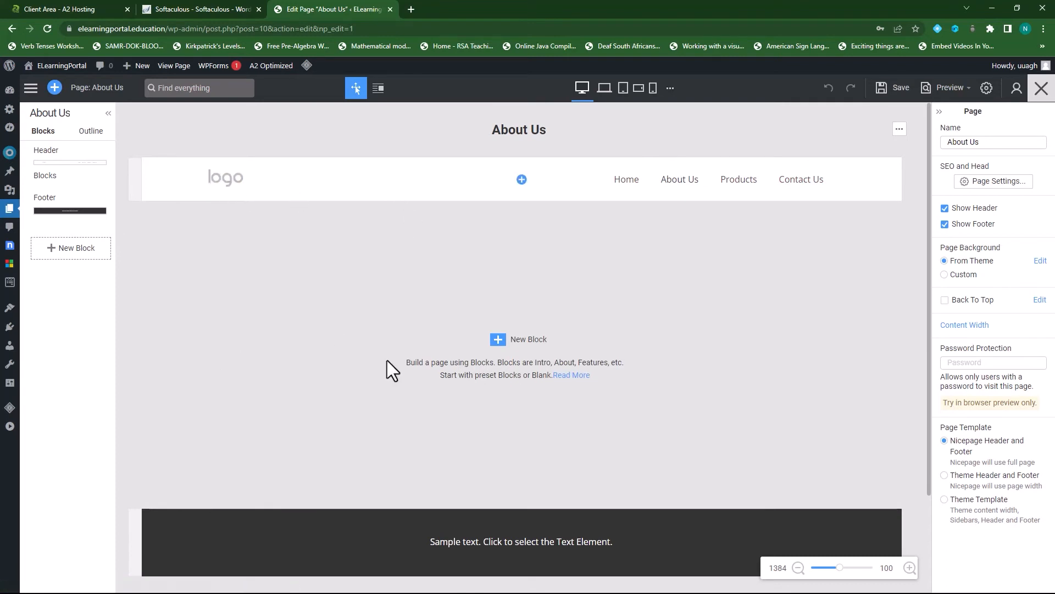
- Insert the About Company design, with its black-and-white group photo, from 10,000+ Designs
left_click(498, 341)
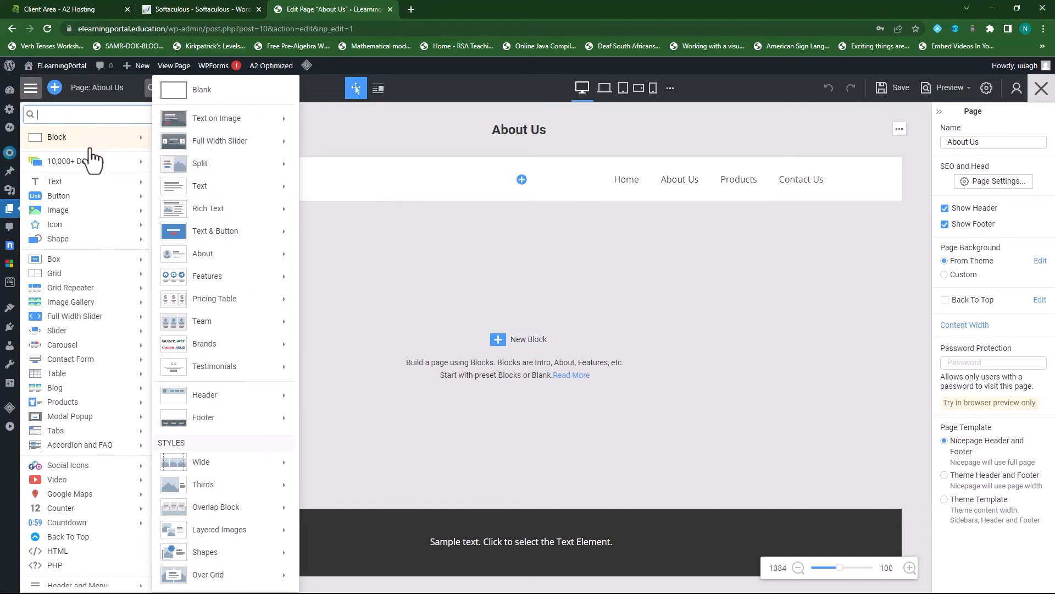
mouse_move(85, 167)
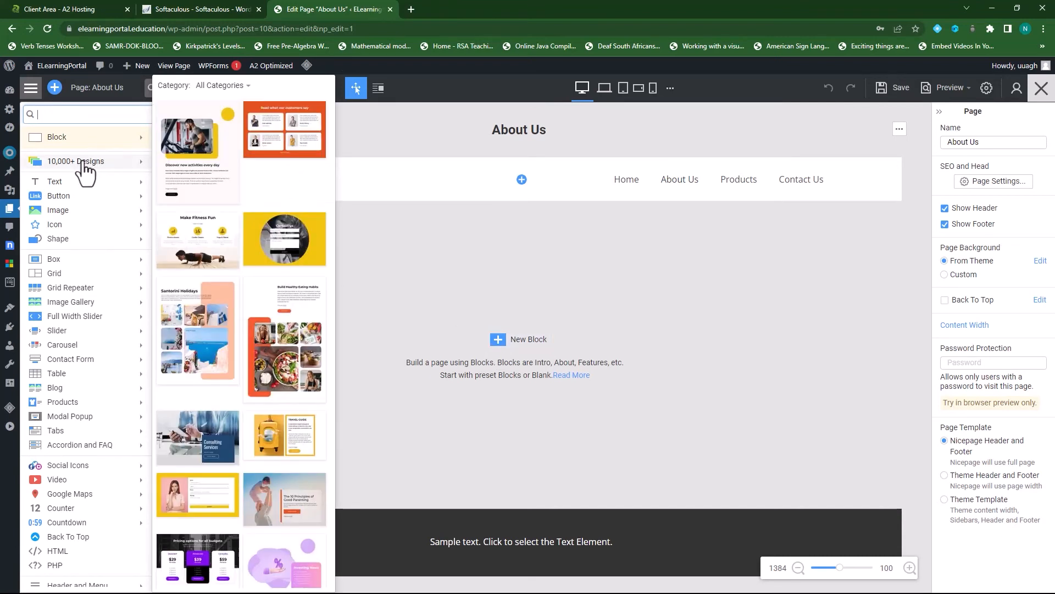
scroll(258, 384, "down", 8)
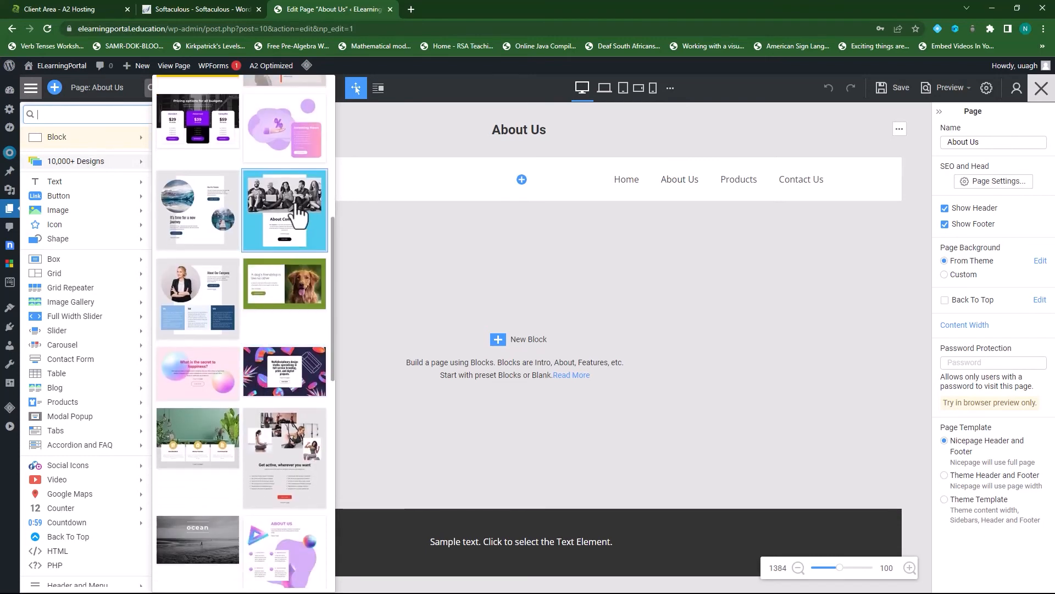
left_click(294, 220)
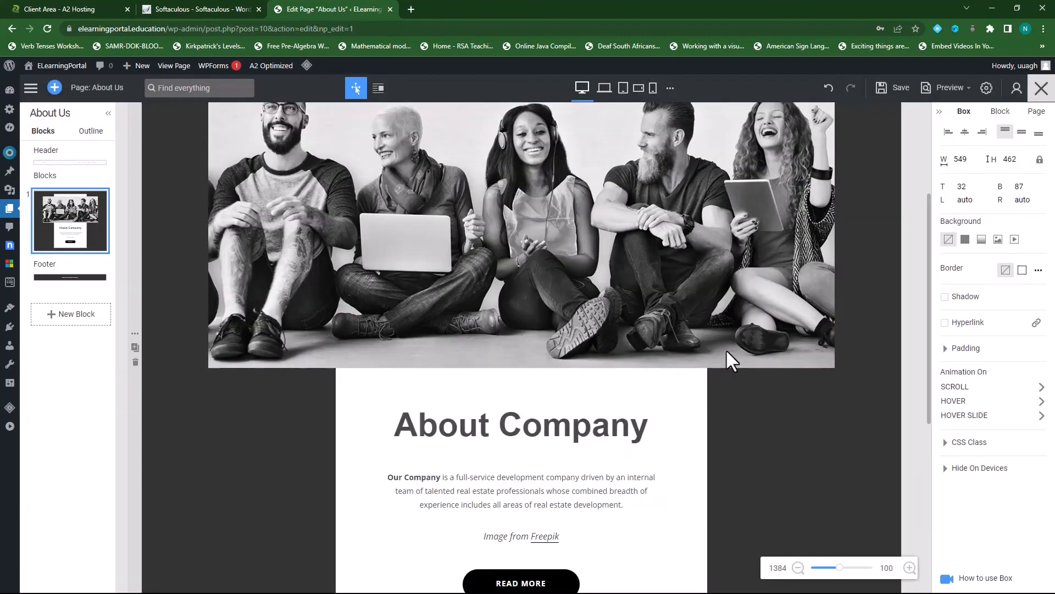
scroll(515, 309, "up", 4)
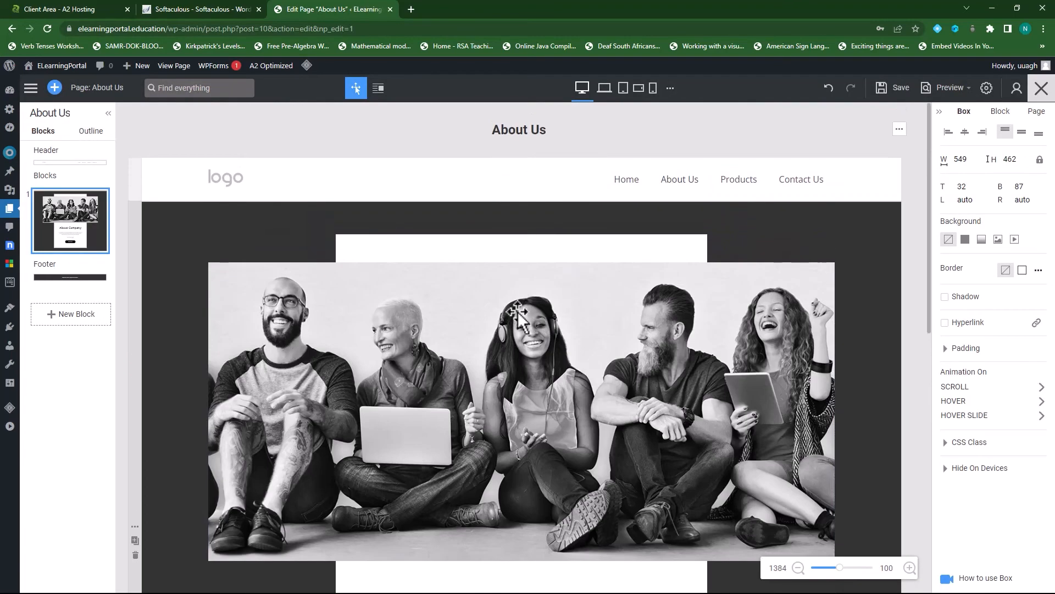
scroll(489, 336, "down", 3)
scroll(490, 336, "down", 4)
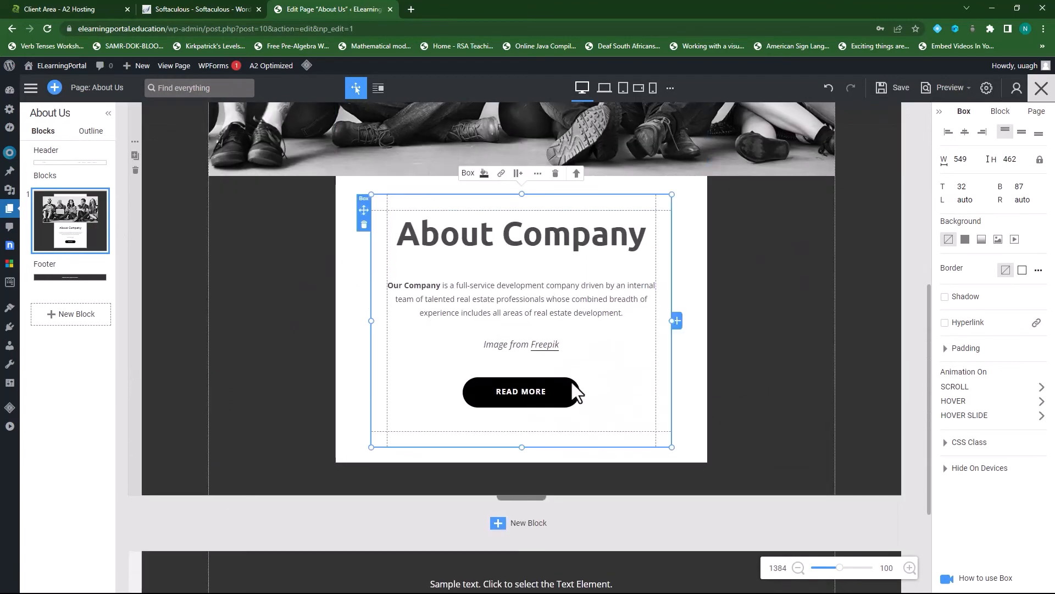
scroll(572, 388, "down", 2)
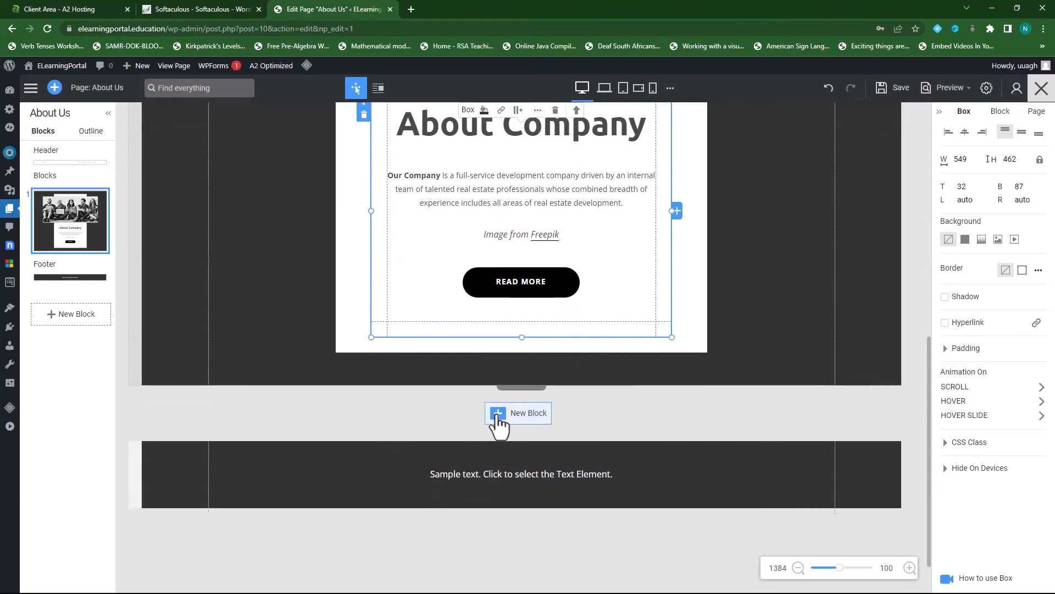
- Add the colour team-photo design with three service cards below About Company
left_click(498, 413)
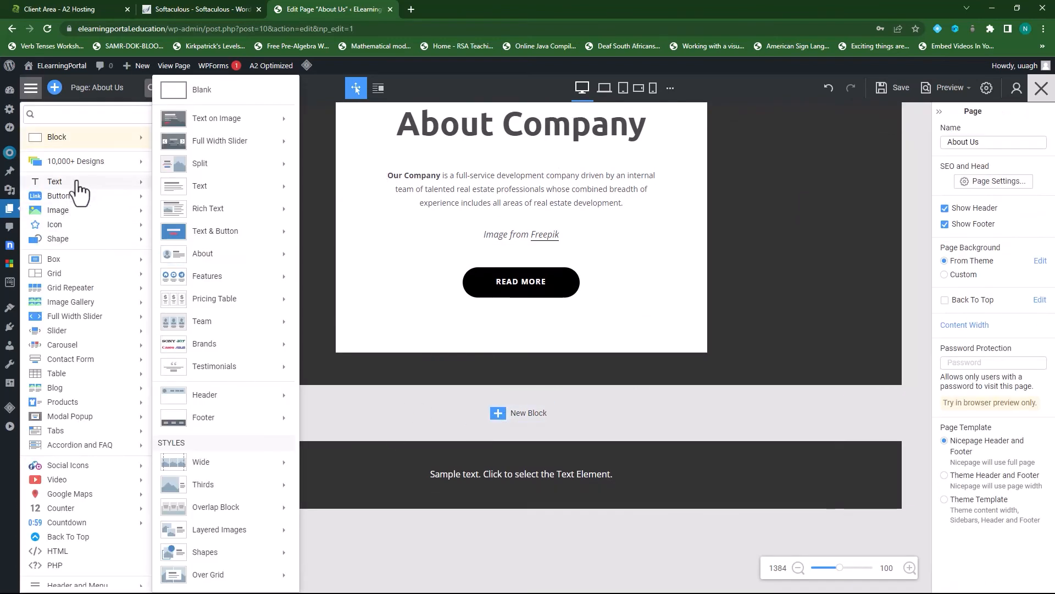
scroll(245, 350, "down", 1)
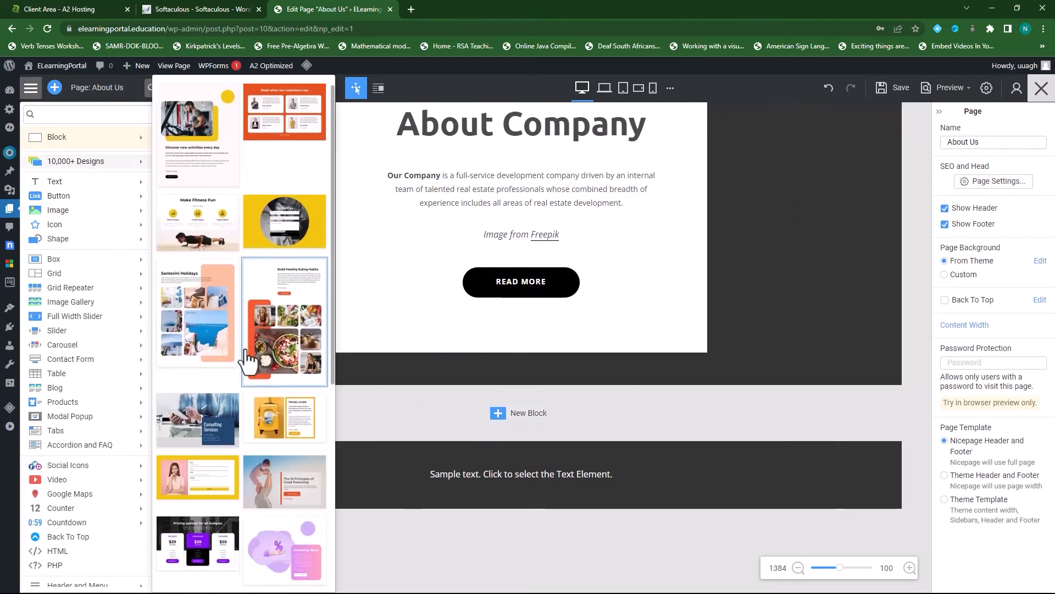
scroll(246, 358, "down", 10)
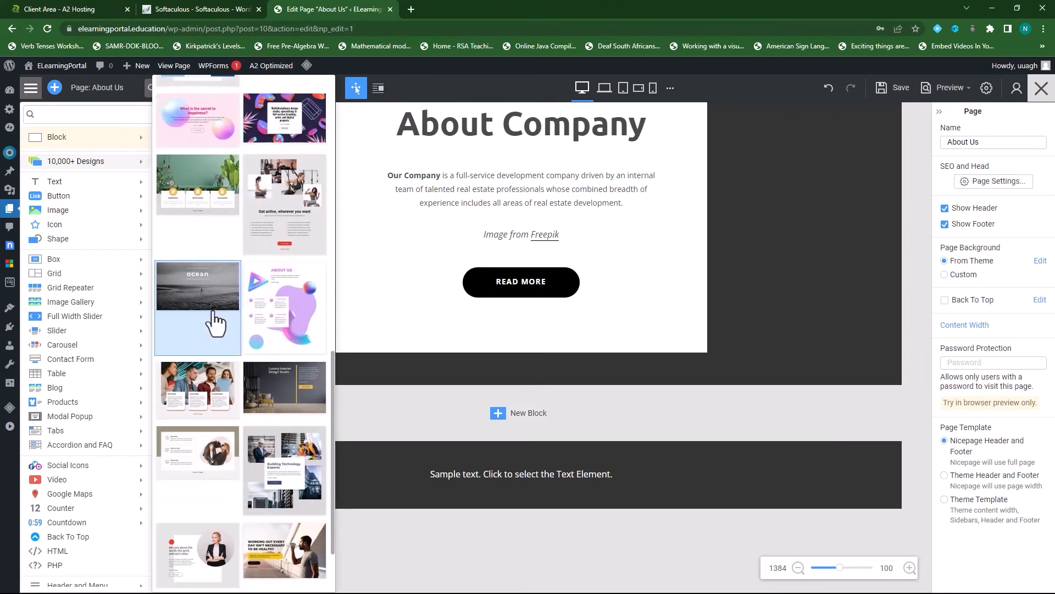
scroll(214, 325, "down", 2)
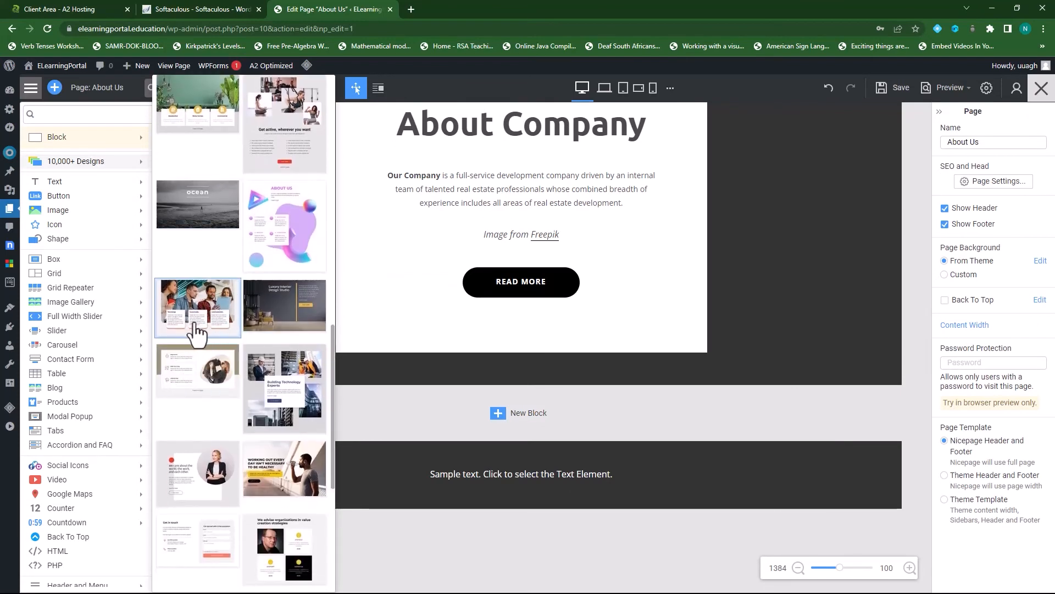
left_click(195, 328)
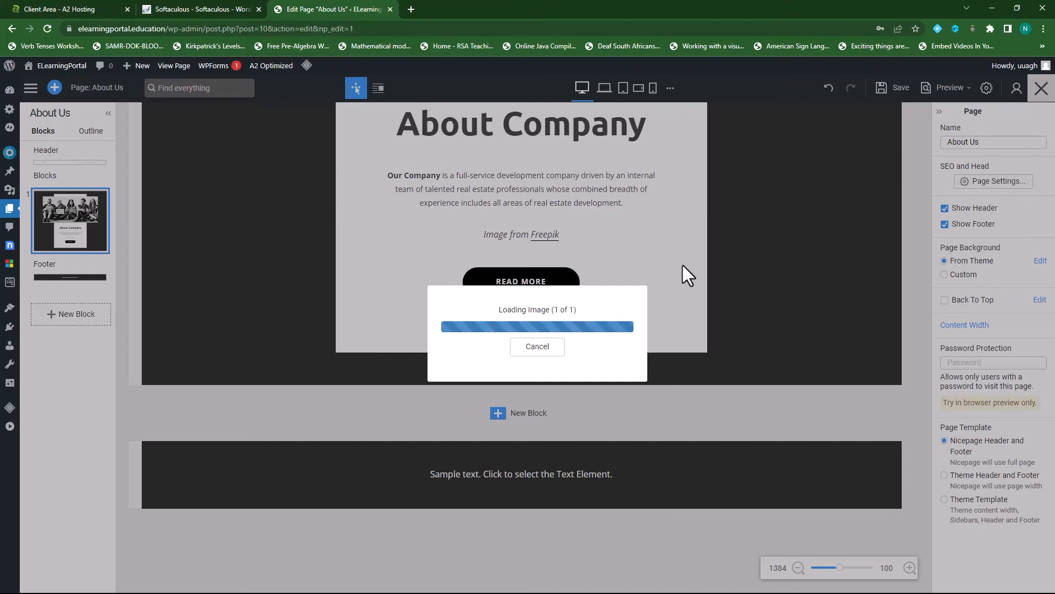
scroll(483, 400, "up", 3)
scroll(483, 401, "up", 5)
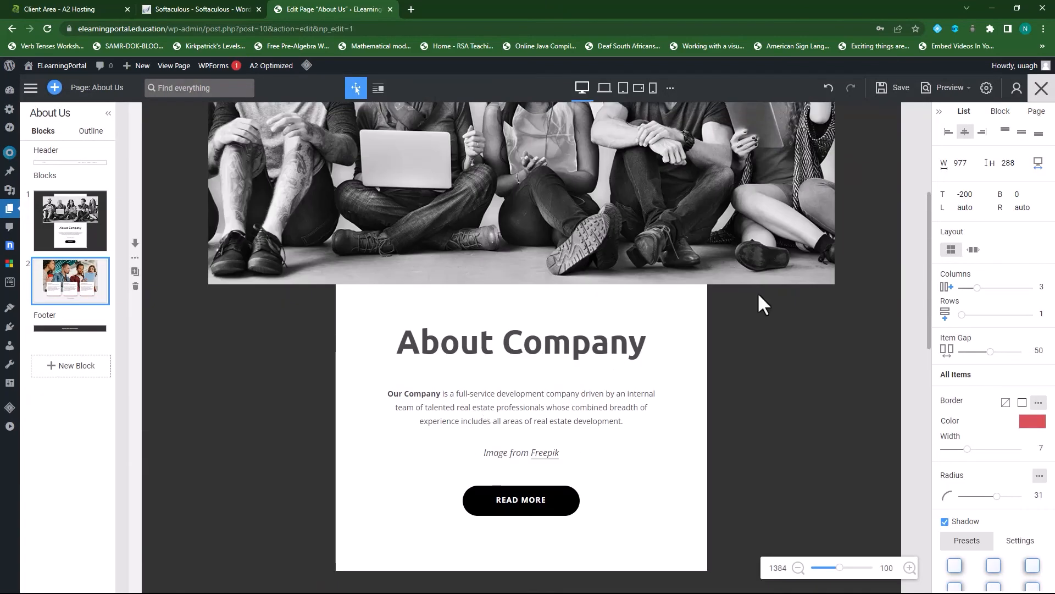
scroll(460, 252, "up", 3)
scroll(494, 362, "down", 5)
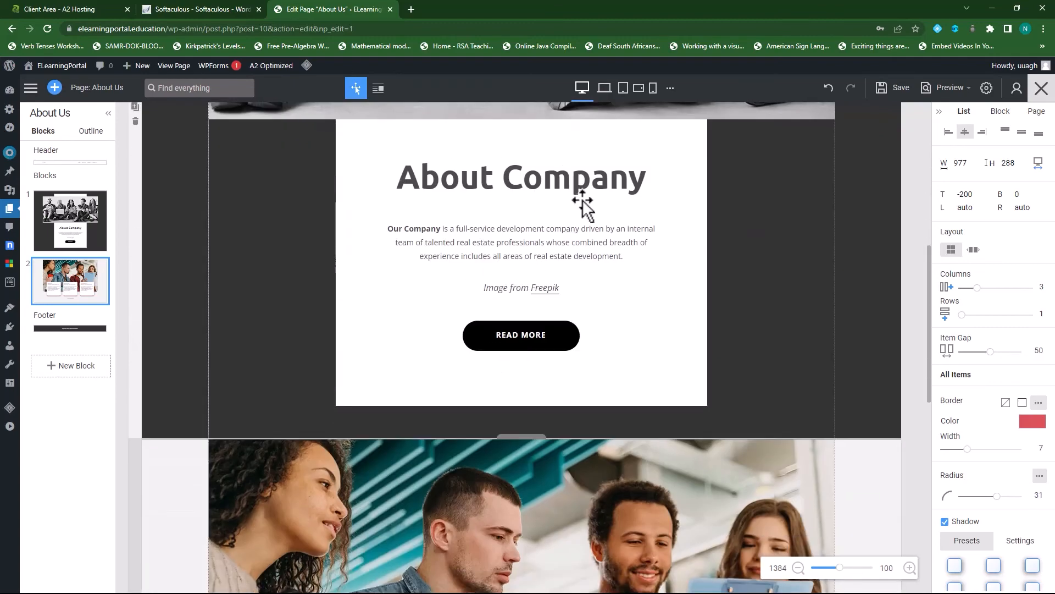
scroll(584, 200, "down", 8)
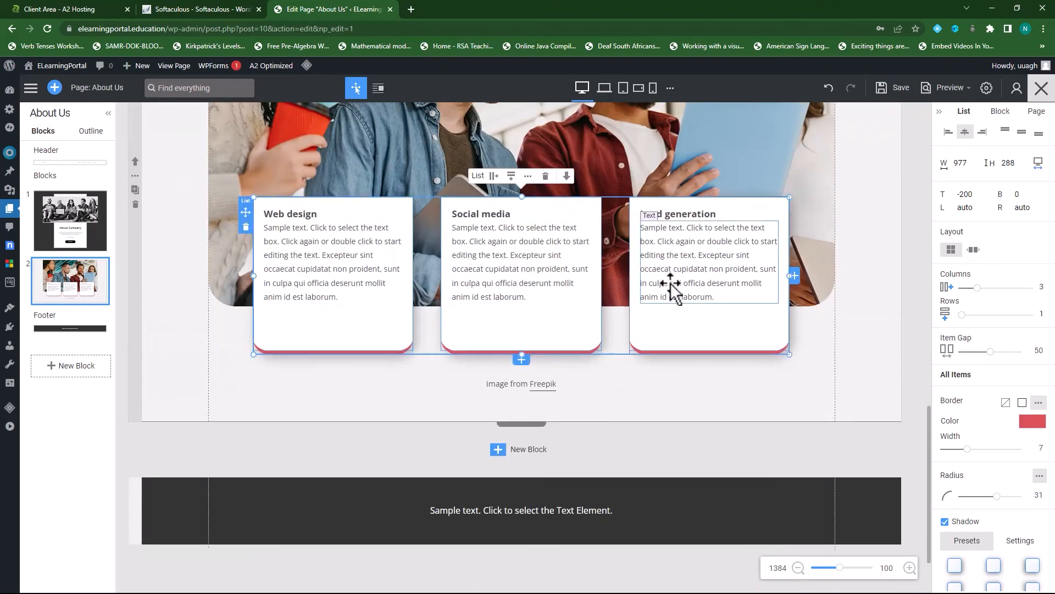
scroll(358, 311, "up", 5)
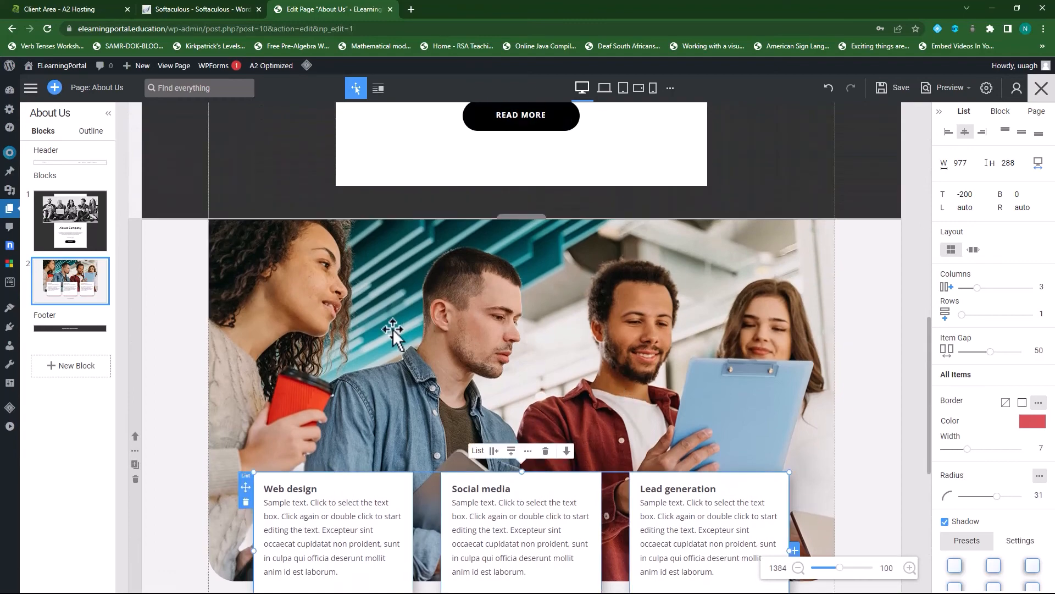
scroll(394, 330, "down", 4)
left_click(307, 331)
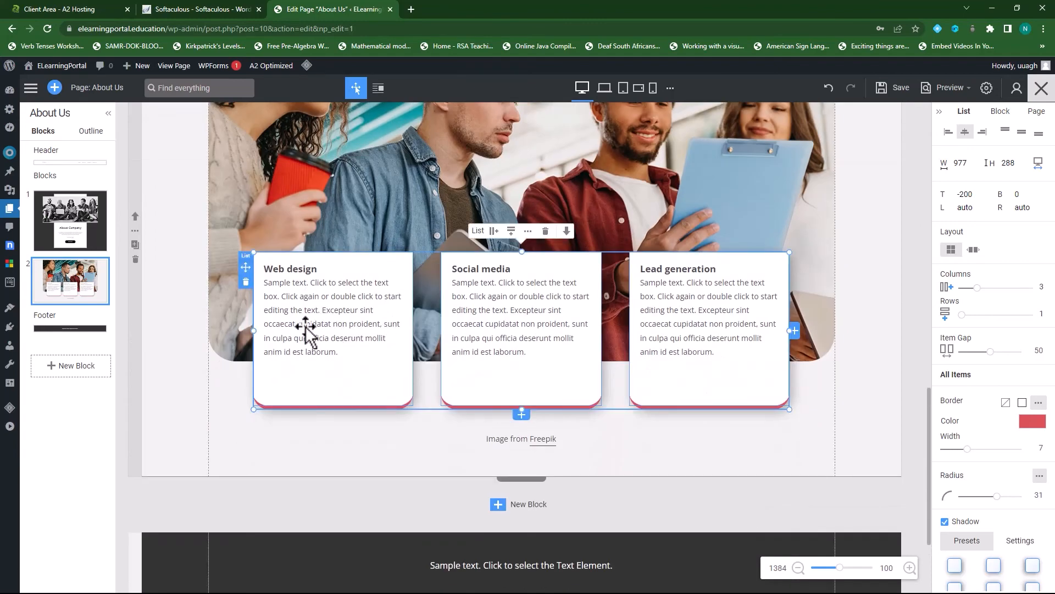
left_click(317, 296)
left_click(318, 296)
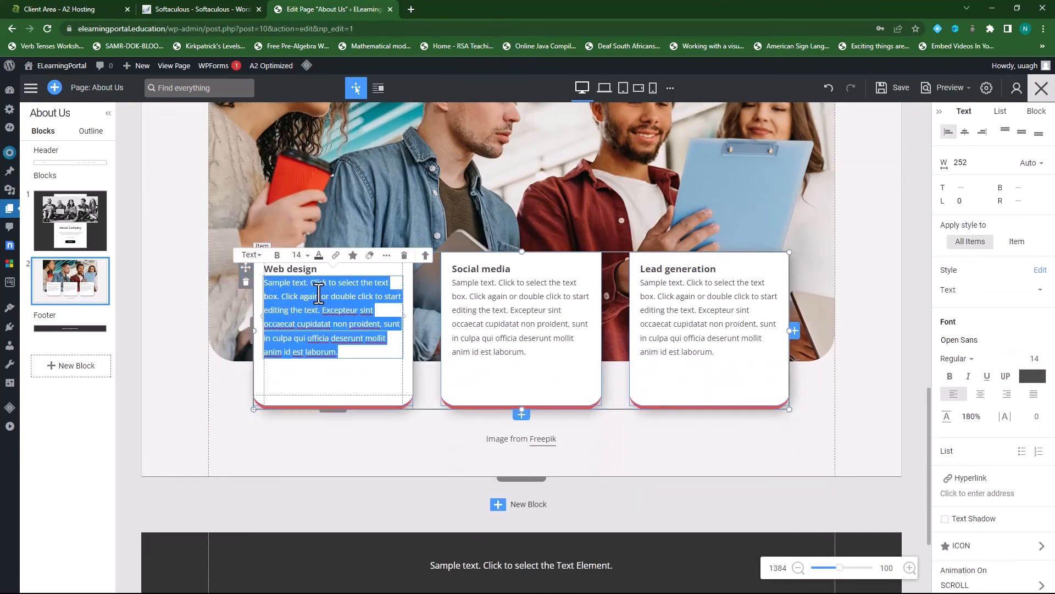
double_click(481, 297)
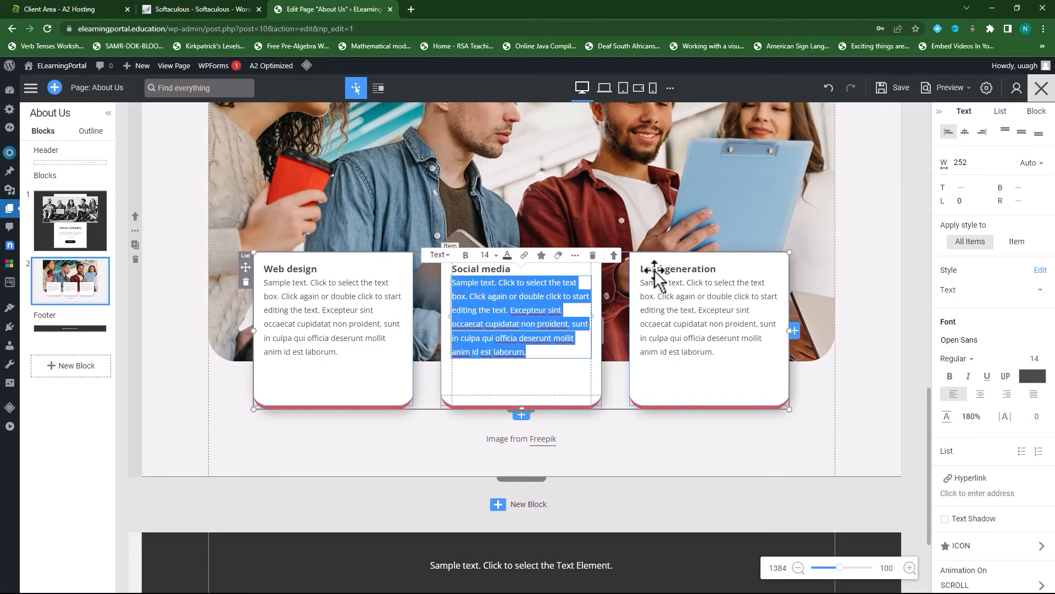
scroll(651, 372, "up", 8)
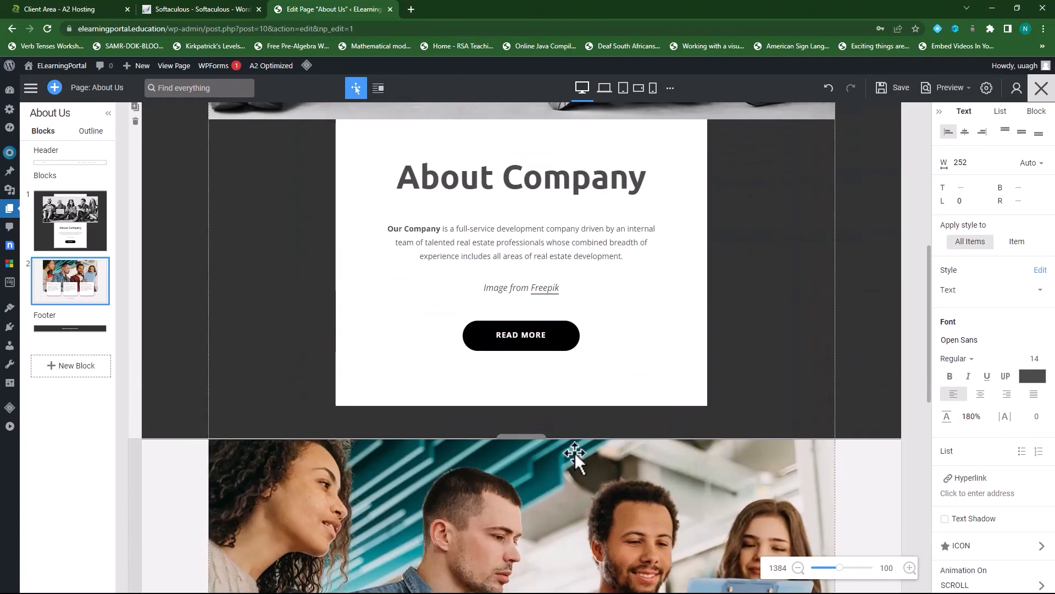
scroll(575, 450, "down", 4)
left_click(578, 312)
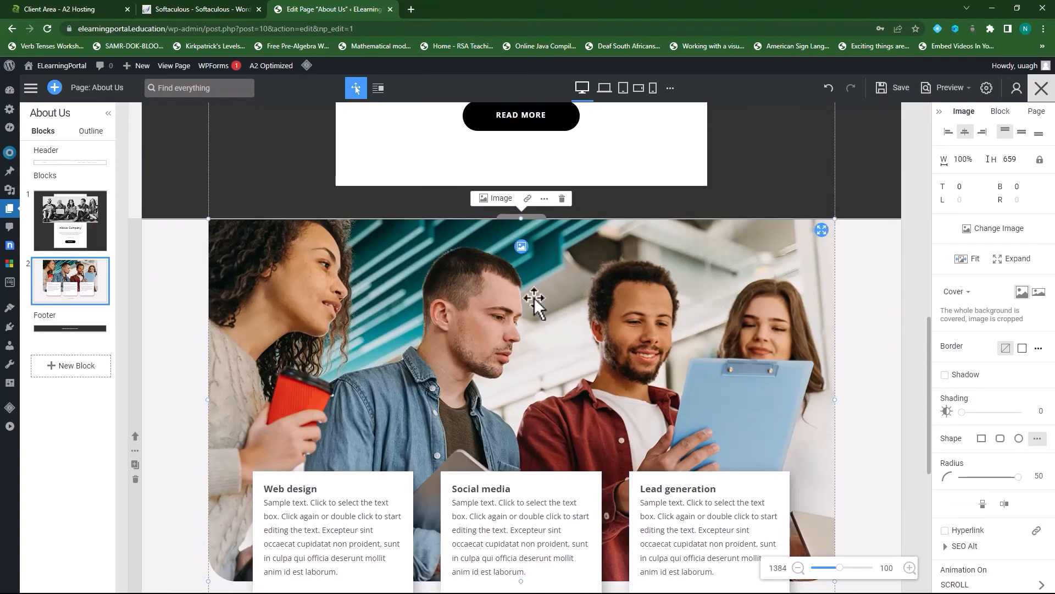
left_click(521, 247)
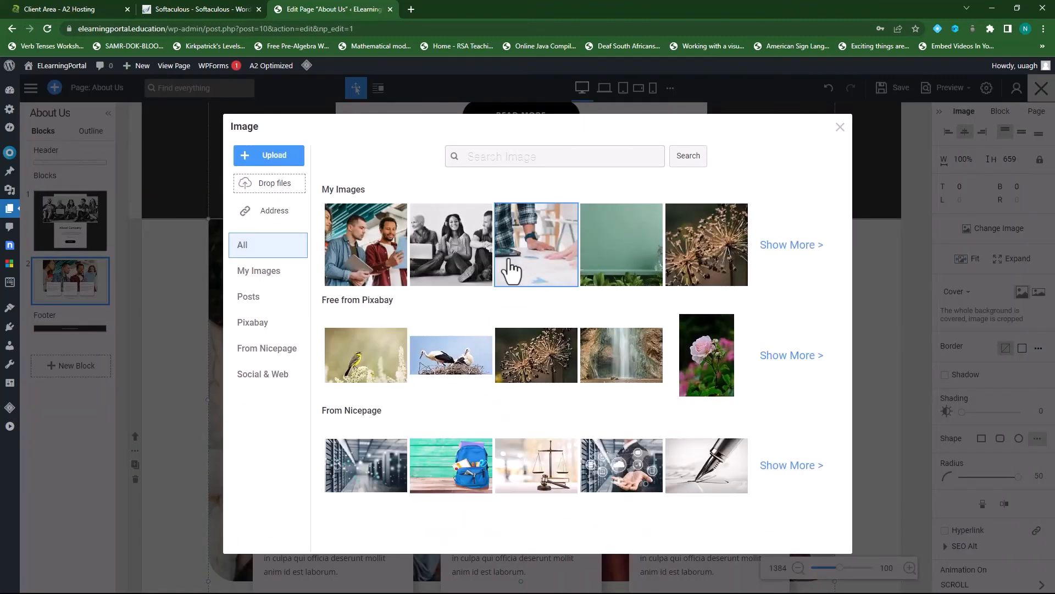
left_click(840, 128)
scroll(605, 393, "up", 10)
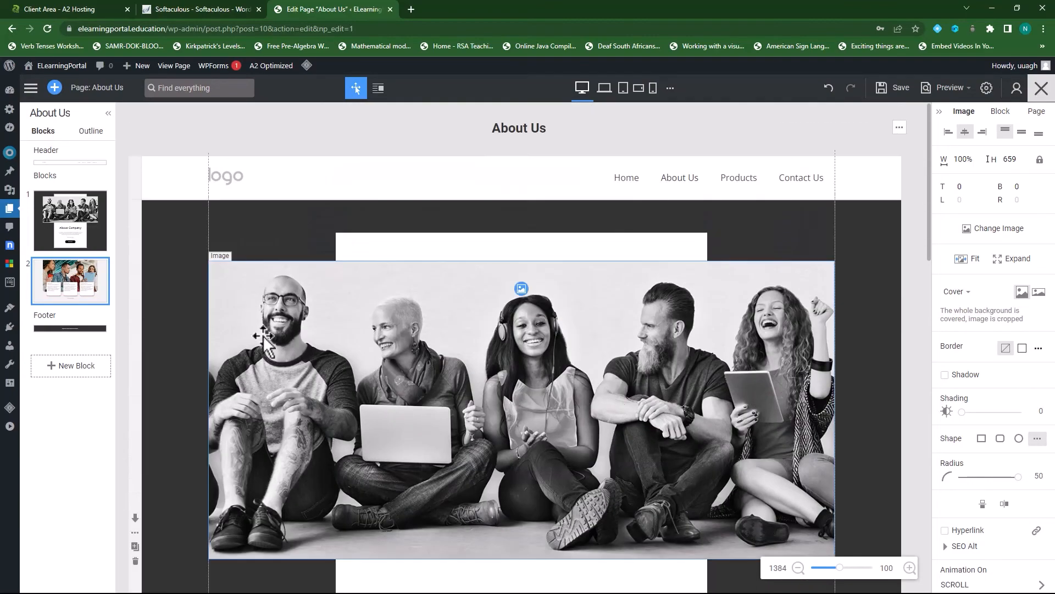
scroll(544, 321, "down", 5)
scroll(546, 316, "down", 14)
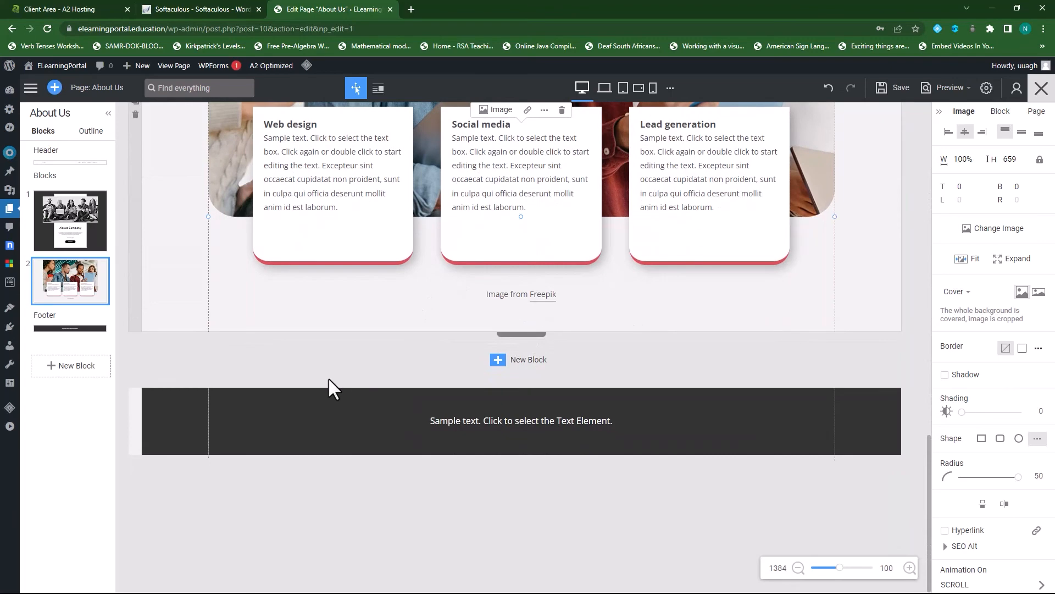
- Insert the dark Follow Us social-icons preset below the service cards
left_click(499, 361)
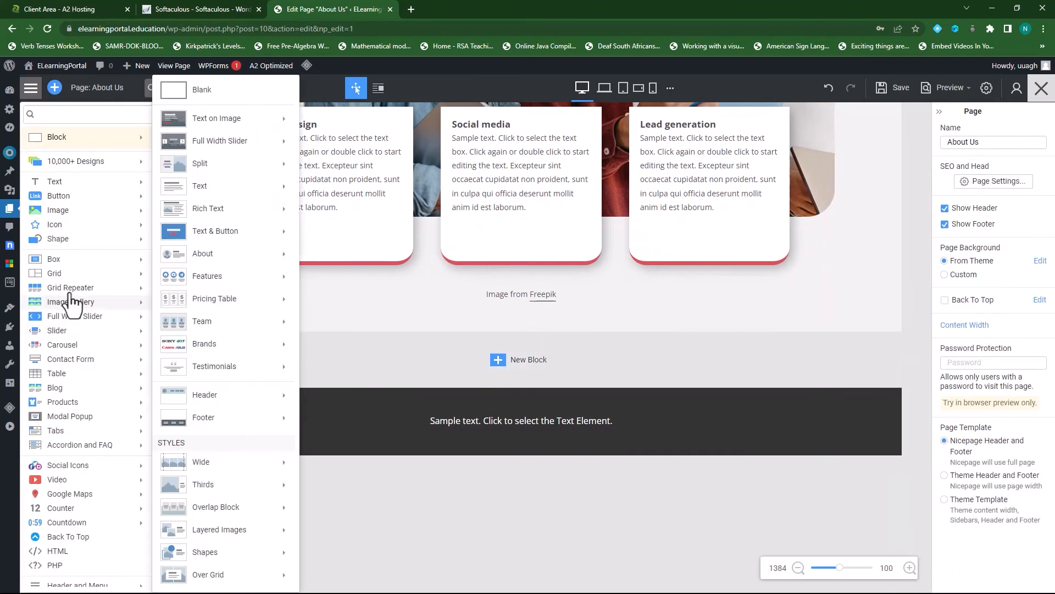
scroll(77, 368, "down", 1)
scroll(77, 368, "down", 1)
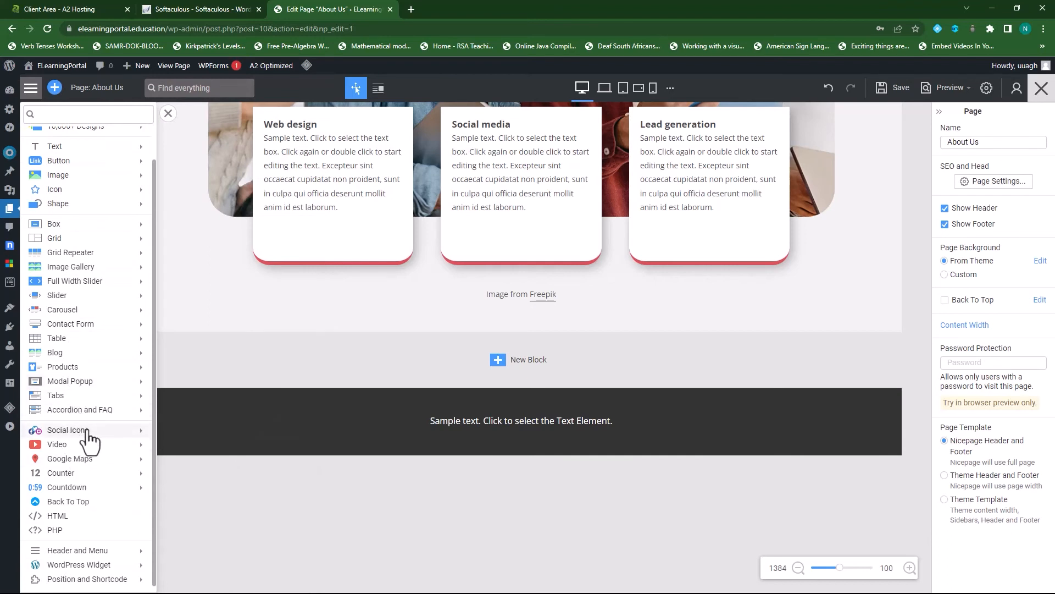
mouse_move(110, 433)
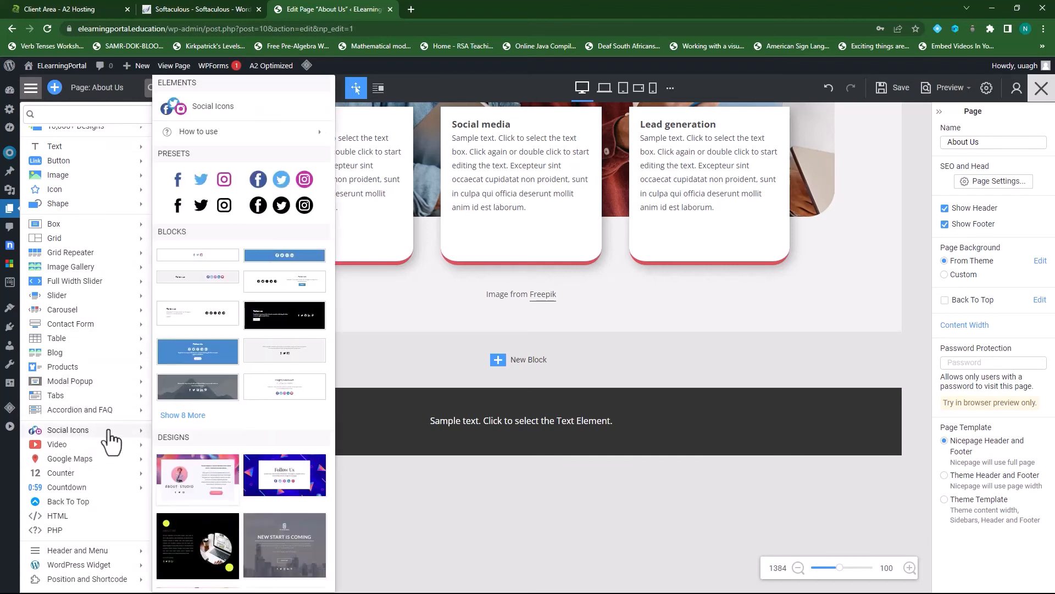
left_click(199, 352)
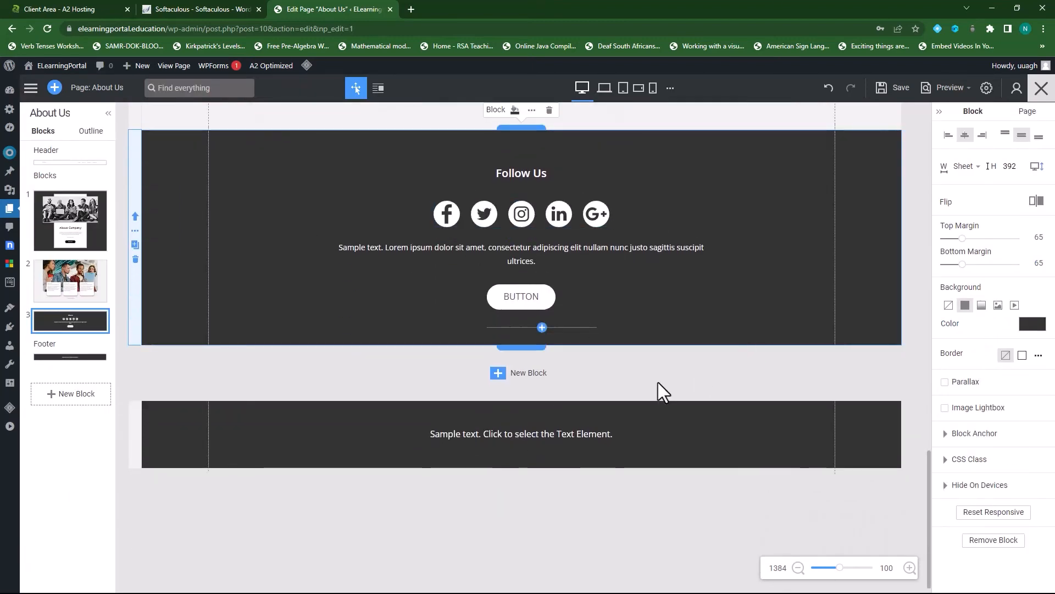
scroll(658, 381, "up", 4)
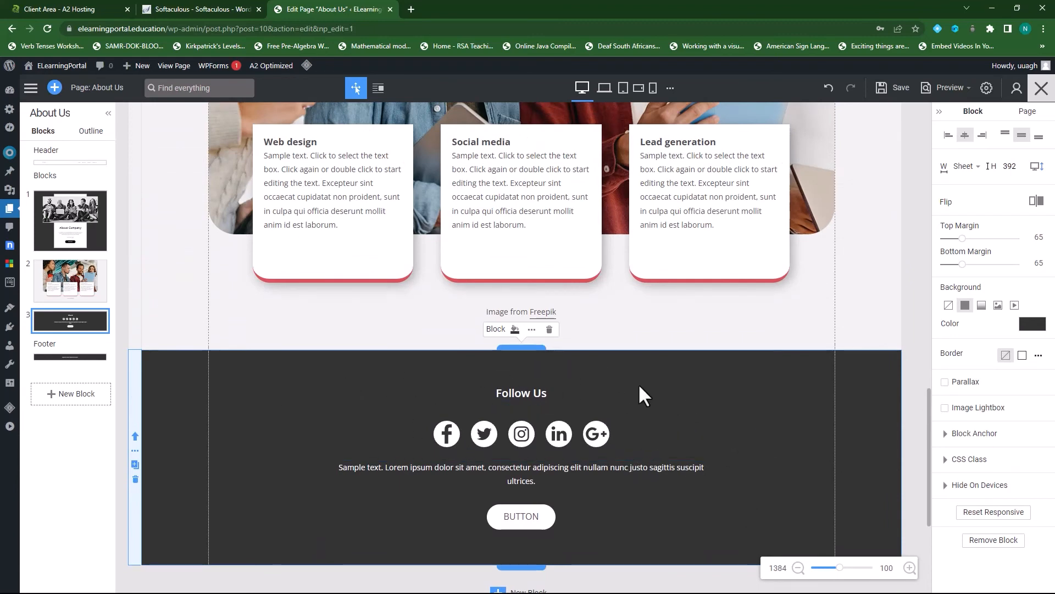
scroll(708, 418, "up", 15)
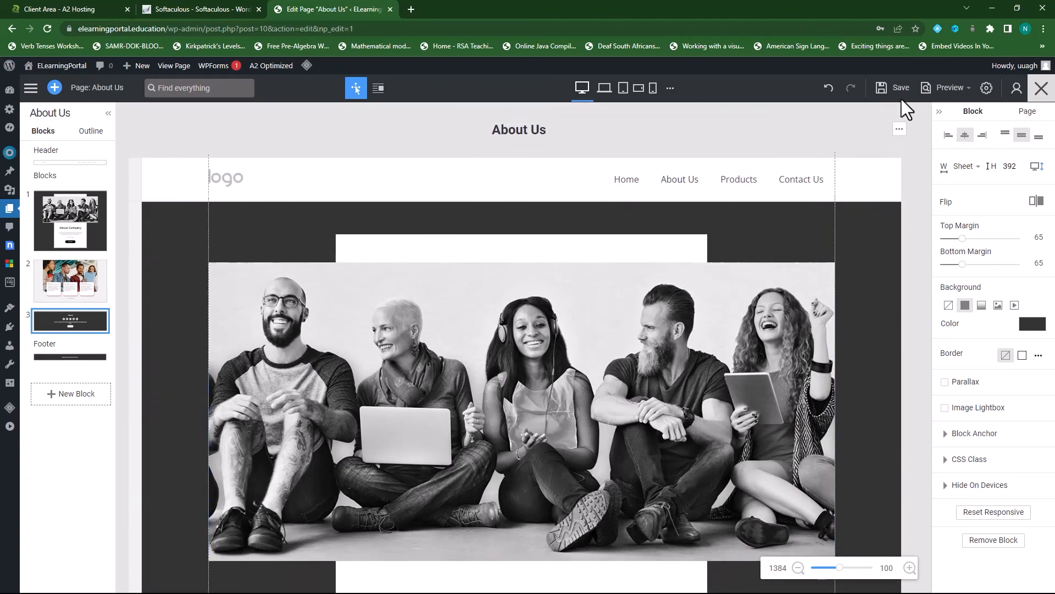
- Save About Us and open the empty Contact Us page in Nicepage to add a block
left_click(902, 91)
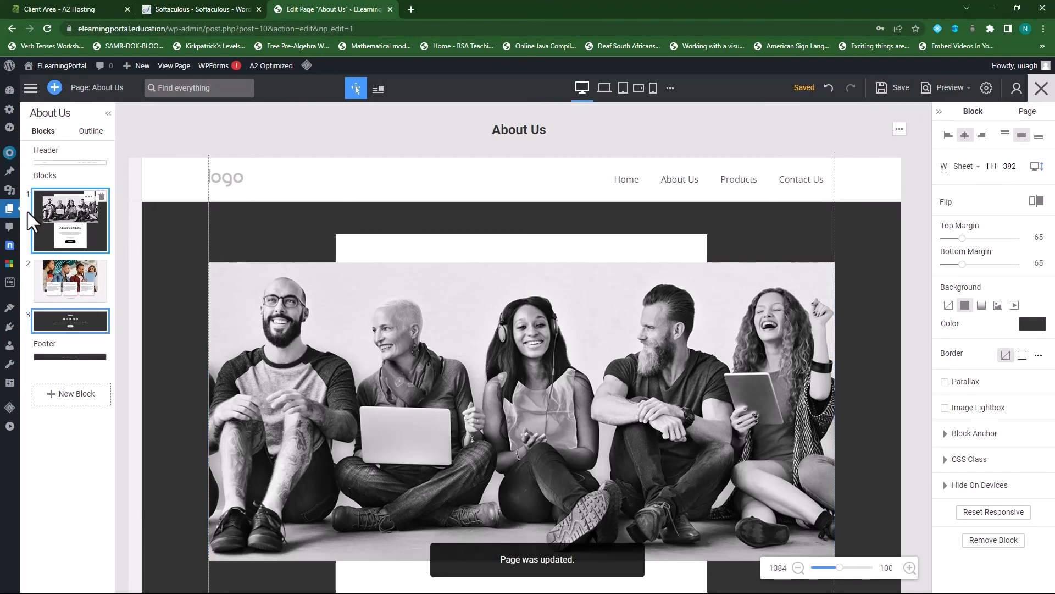
left_click(10, 211)
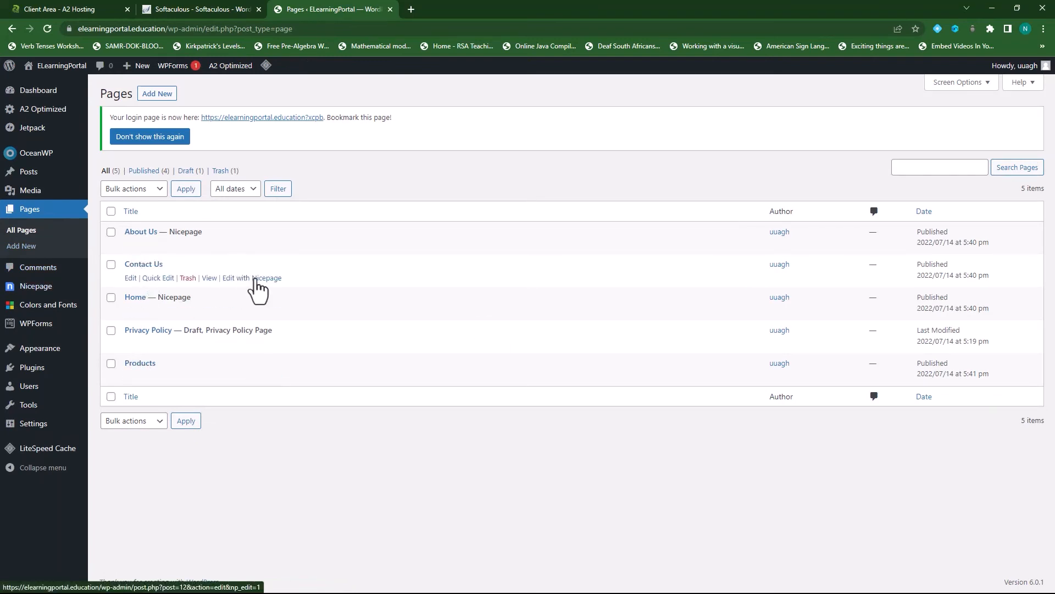
left_click(256, 279)
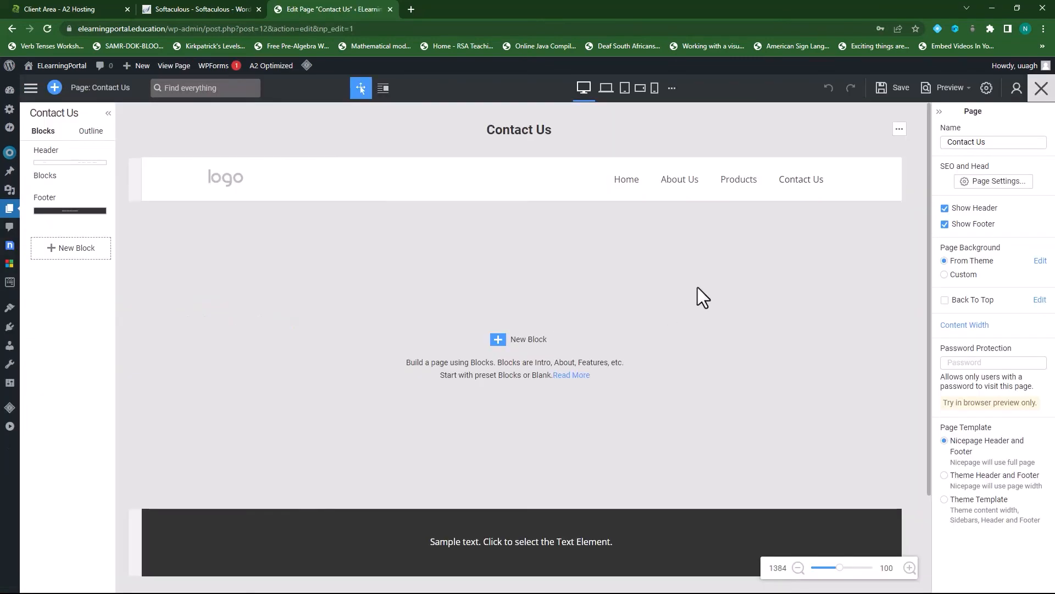
left_click(499, 341)
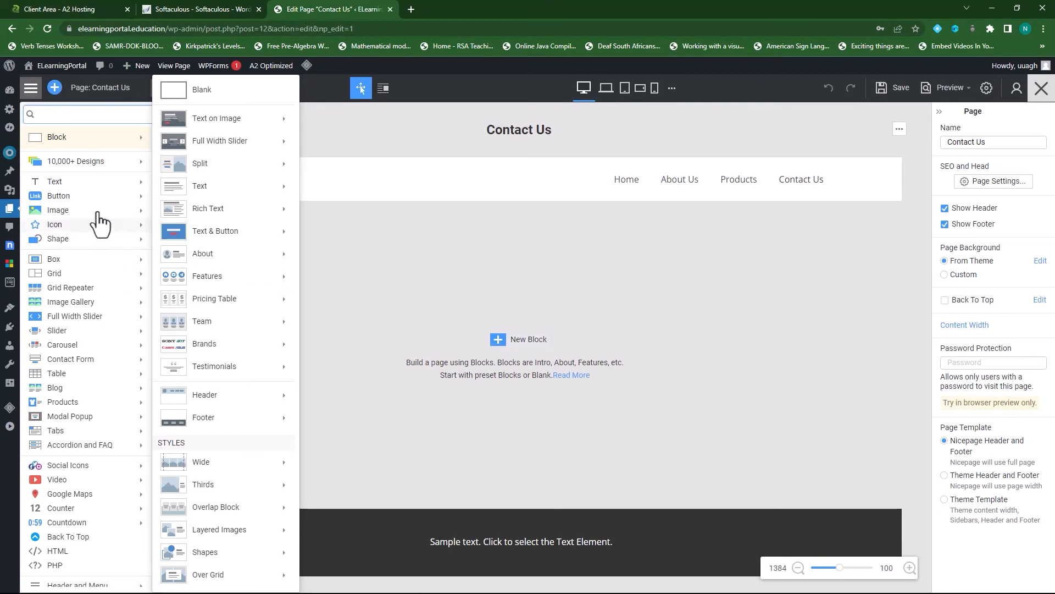
- Insert the Get in touch contact form design from 10,000+ Designs
left_click(97, 162)
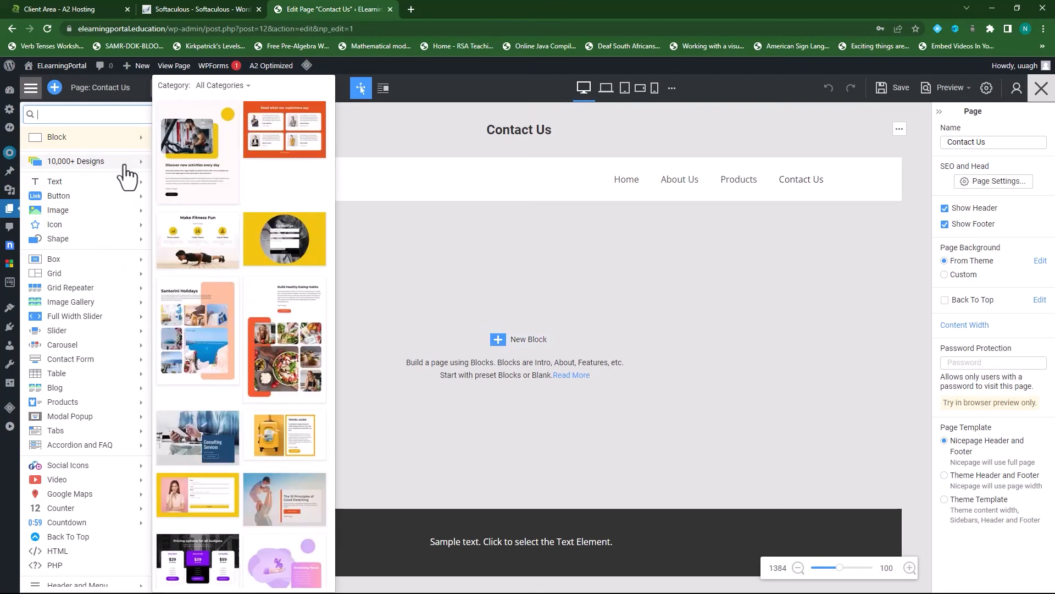
scroll(242, 373, "down", 6)
scroll(242, 376, "down", 10)
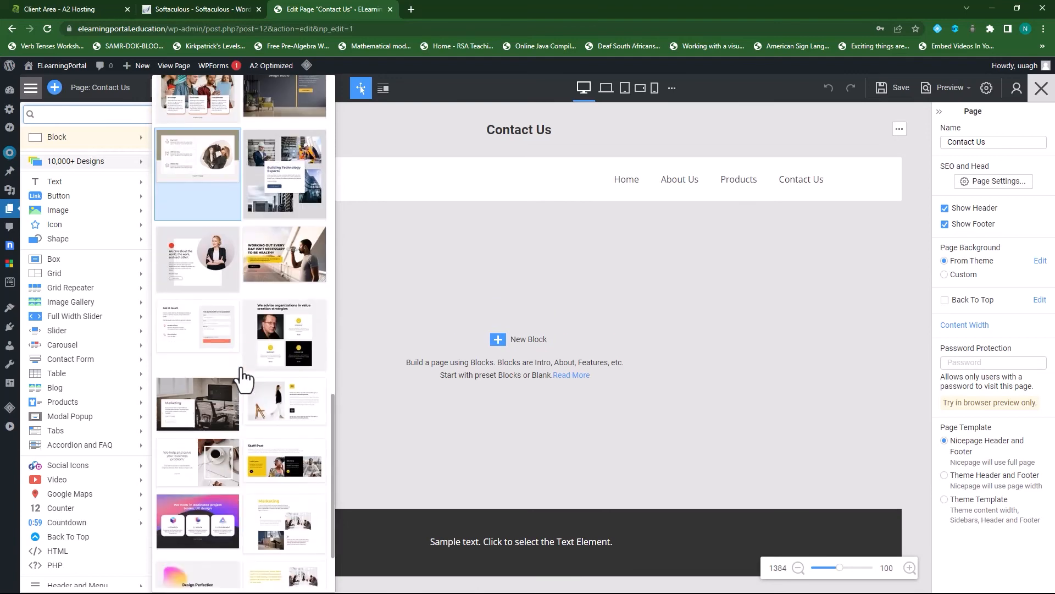
left_click(212, 340)
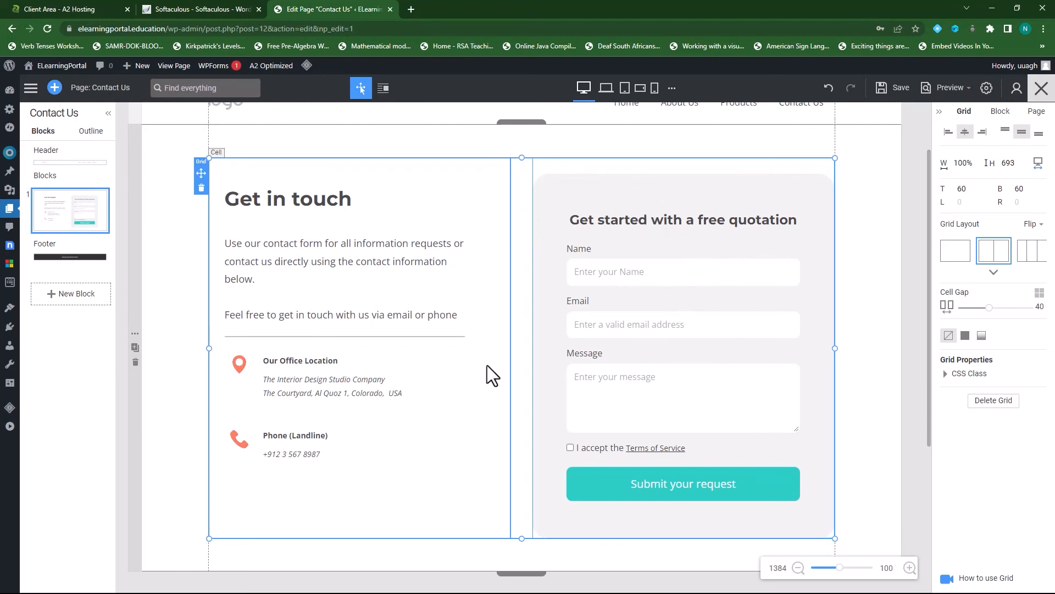
scroll(487, 365, "up", 2)
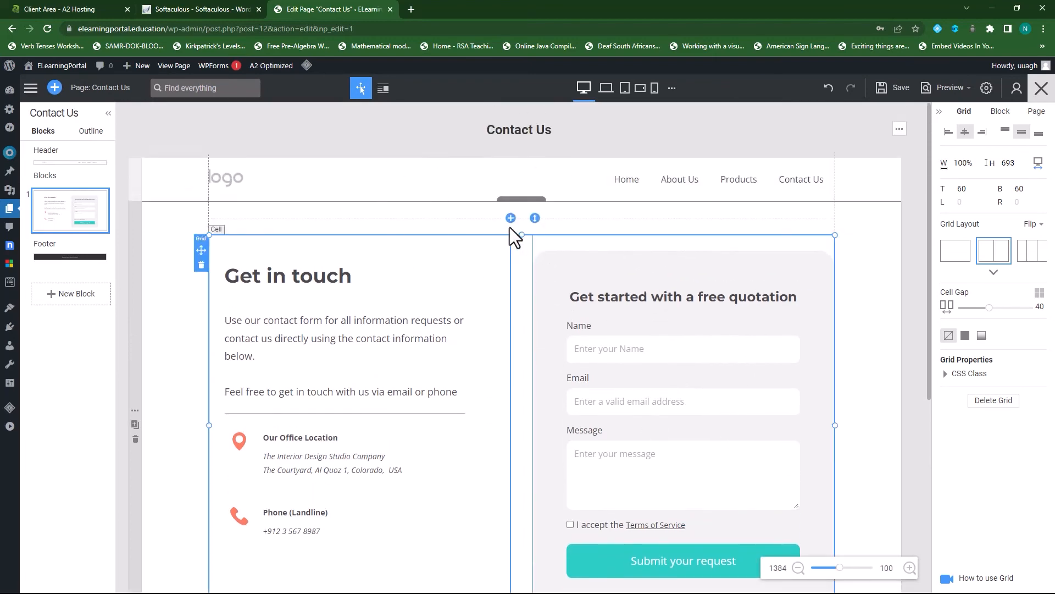
scroll(480, 349, "down", 5)
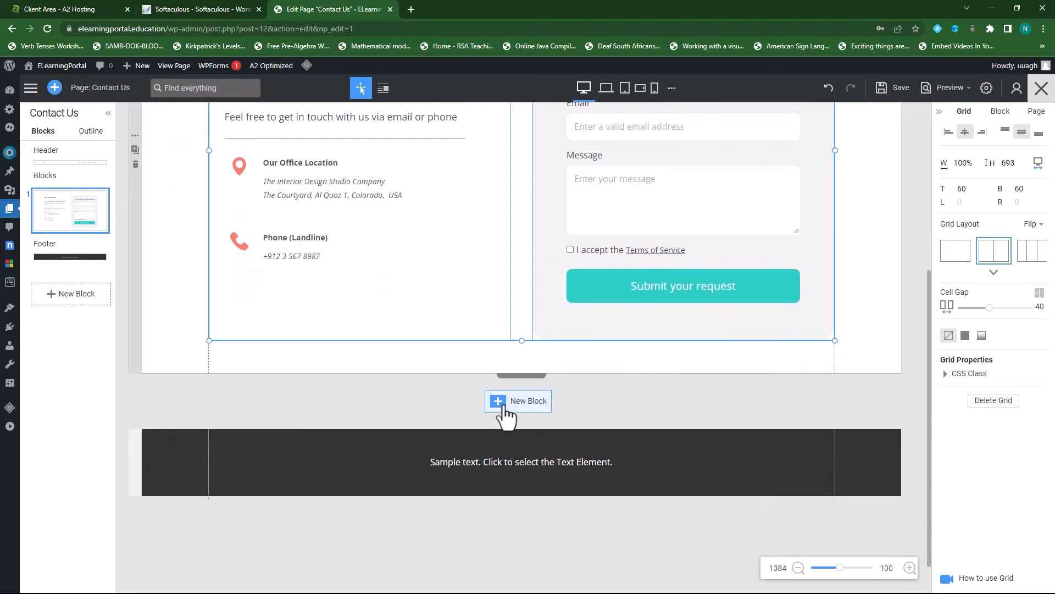
- Add the Consulting slider design and move it above the contact section
left_click(498, 401)
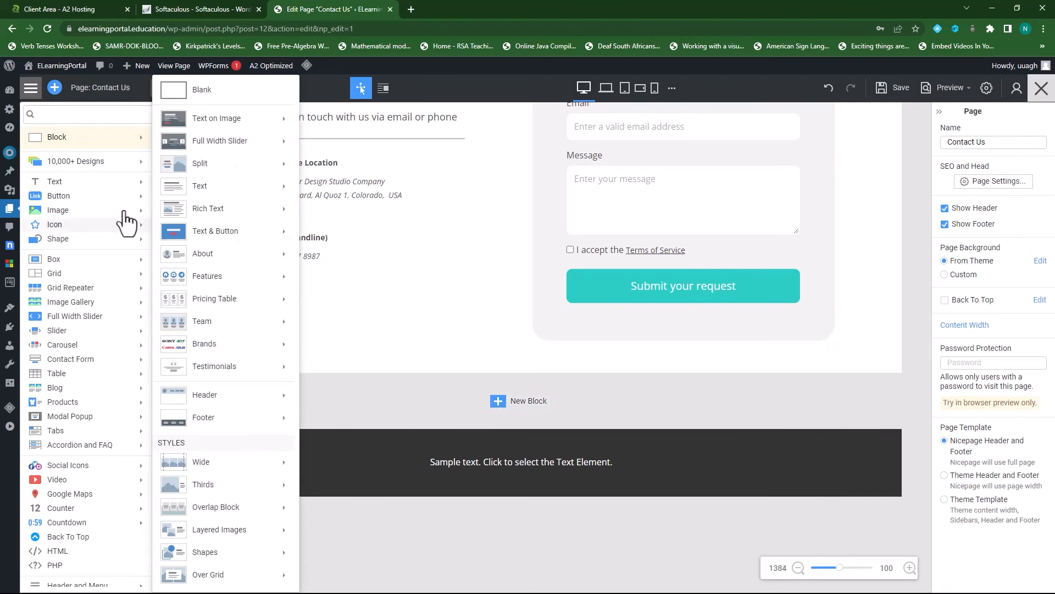
left_click(104, 162)
scroll(230, 439, "down", 5)
scroll(230, 439, "down", 6)
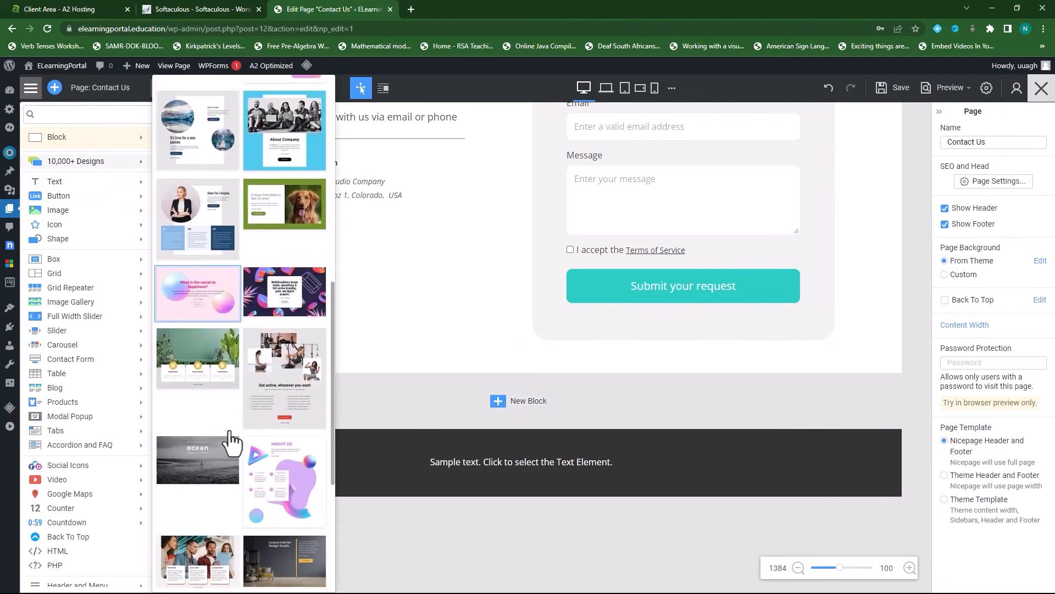
scroll(199, 394, "down", 2)
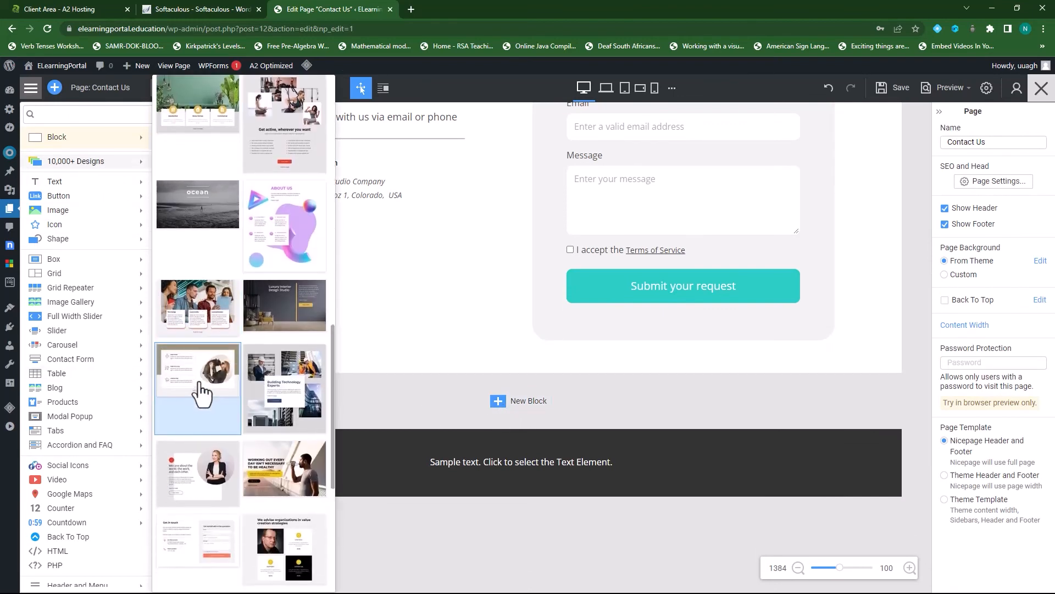
scroll(223, 373, "down", 5)
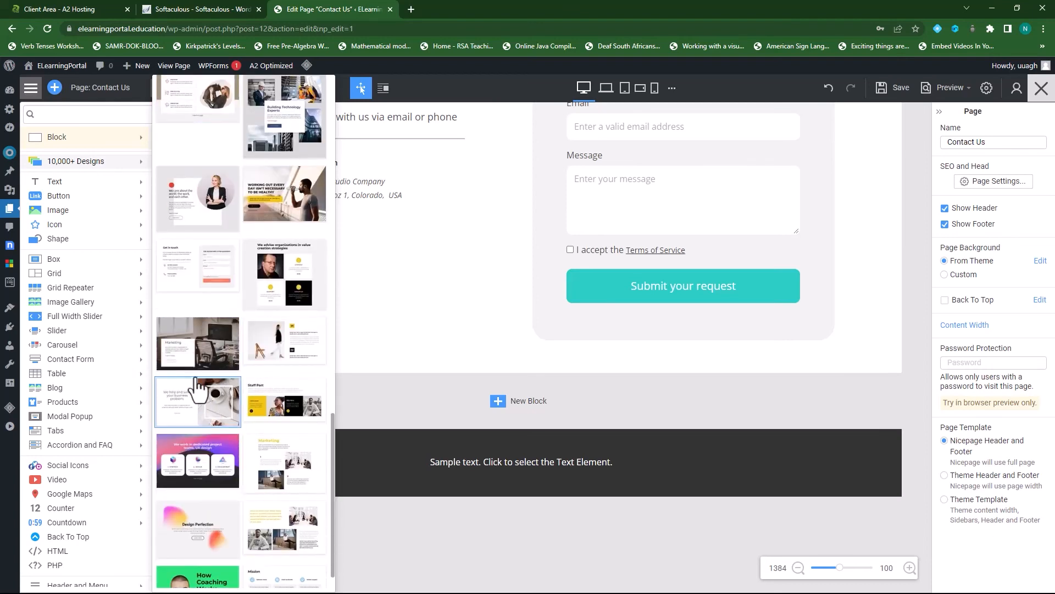
left_click(208, 362)
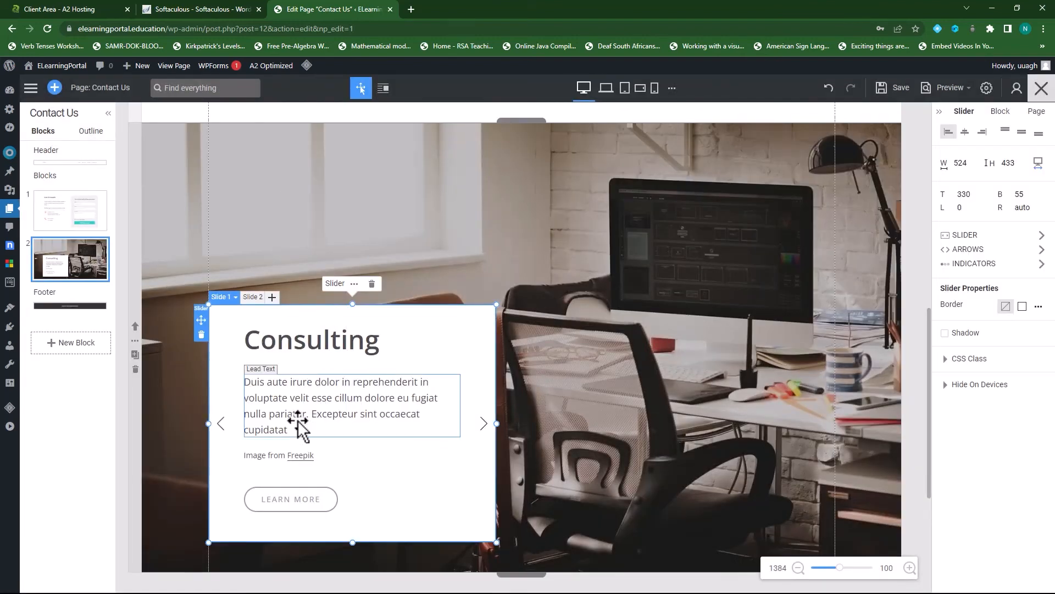
left_click(135, 327)
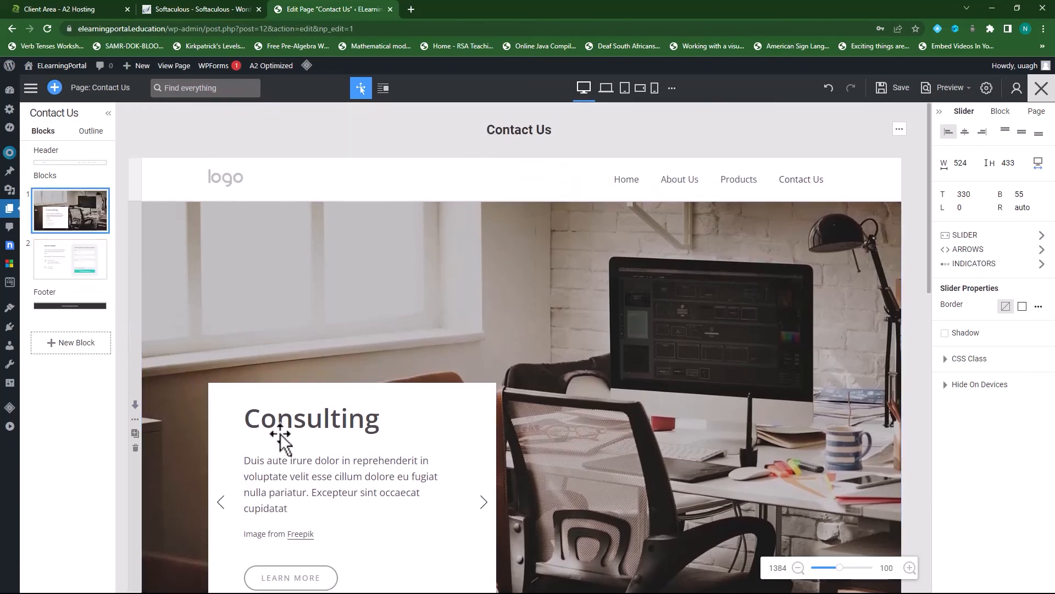
scroll(552, 395, "down", 9)
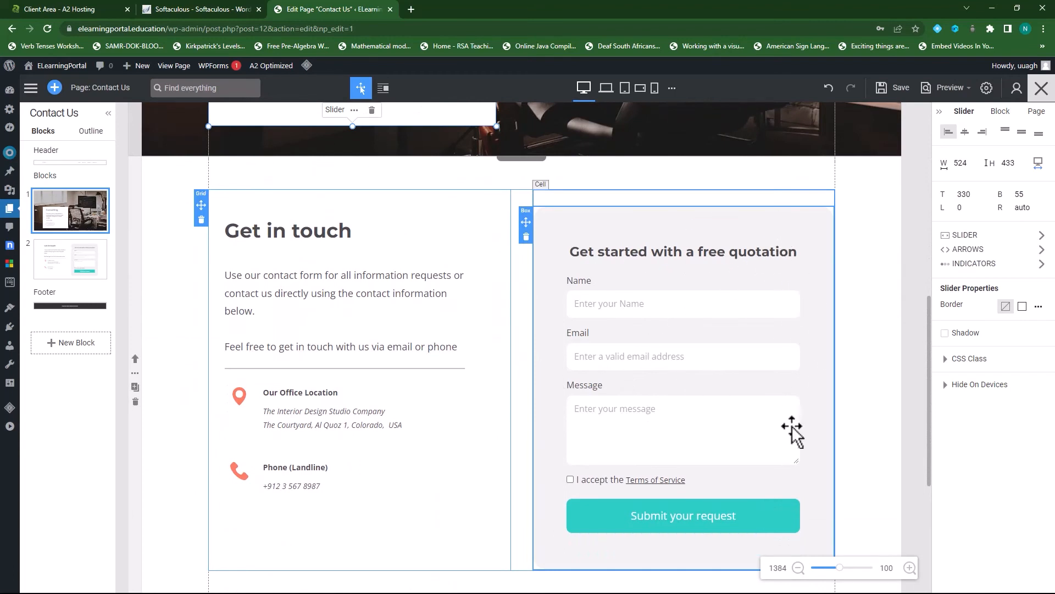
left_click(818, 484)
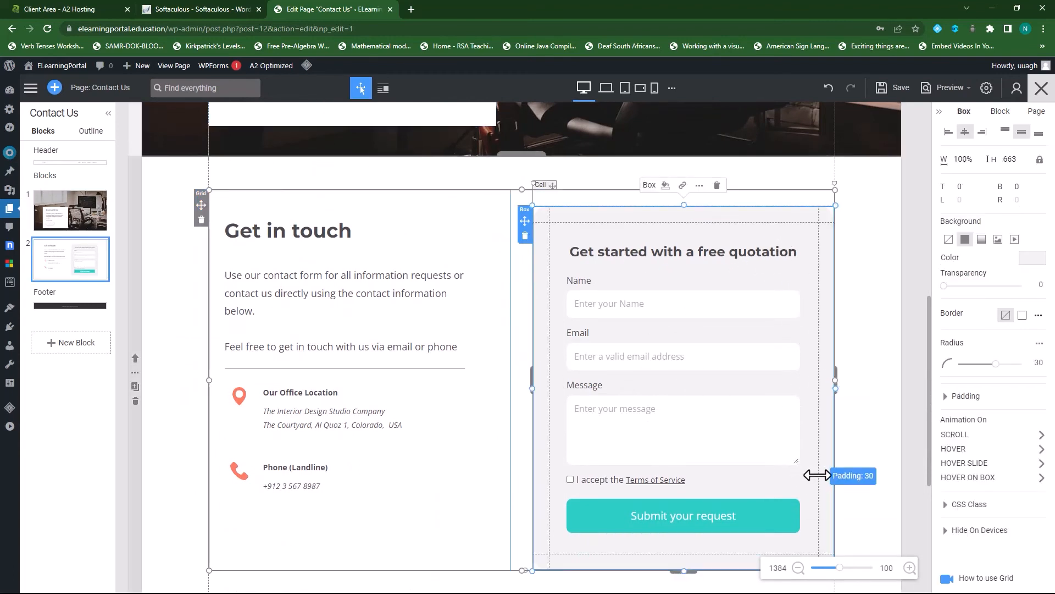
scroll(805, 467, "down", 2)
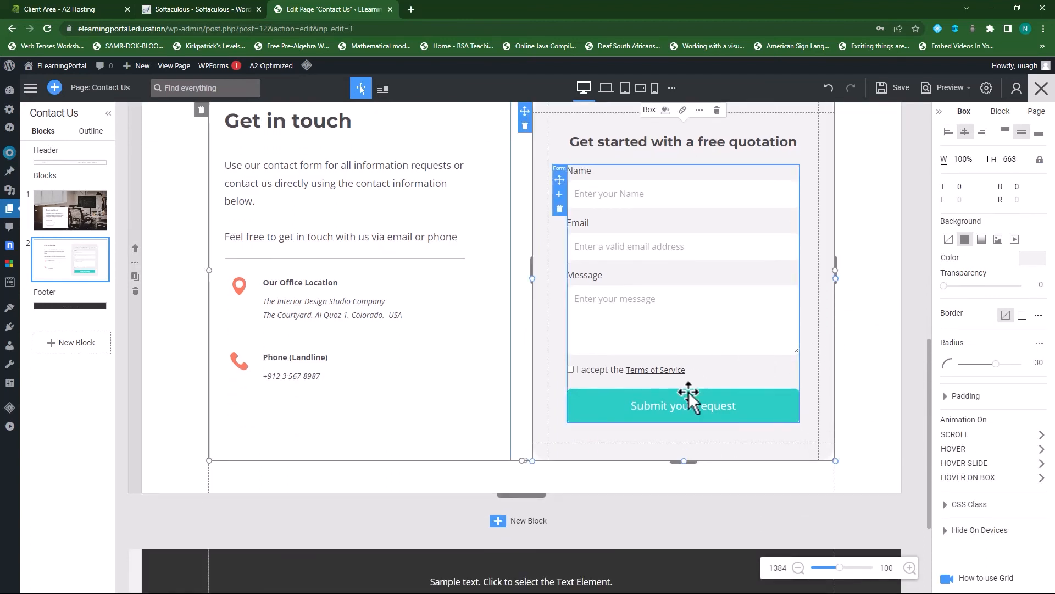
left_click(719, 420)
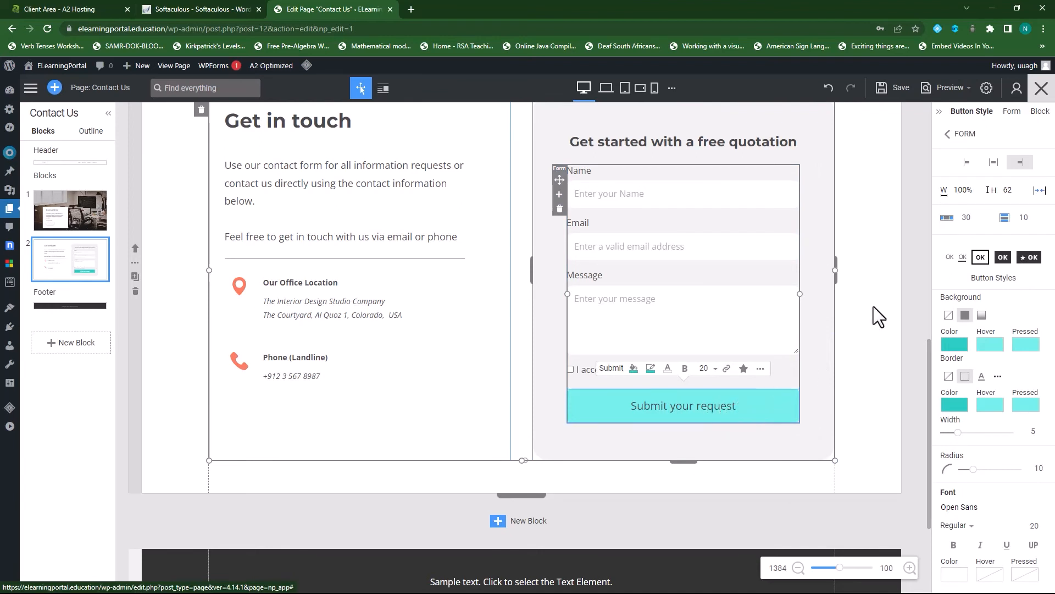
left_click(1012, 112)
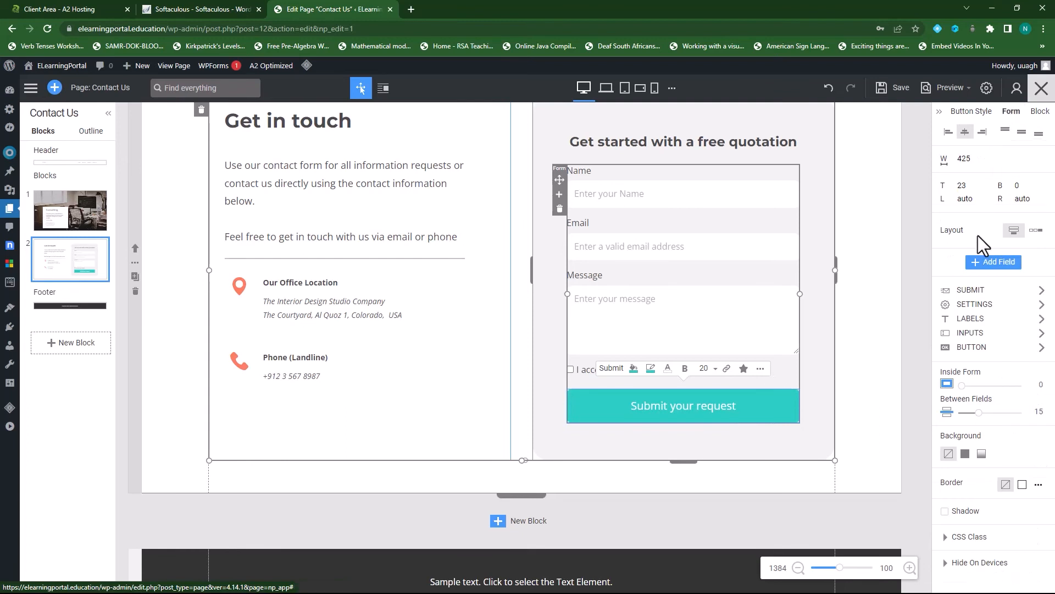
left_click(974, 295)
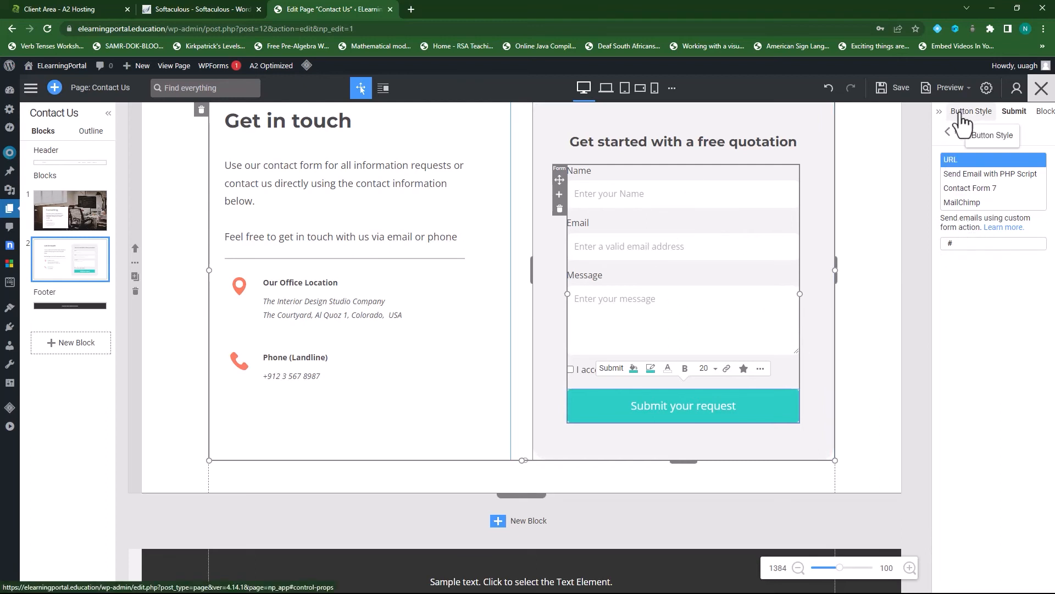
left_click(1017, 120)
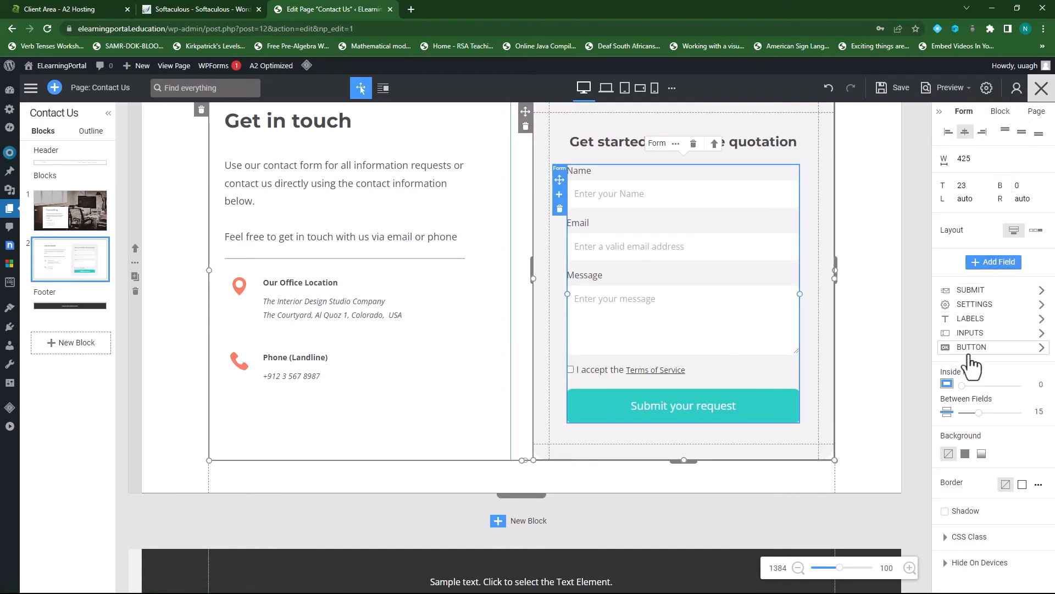
left_click(972, 307)
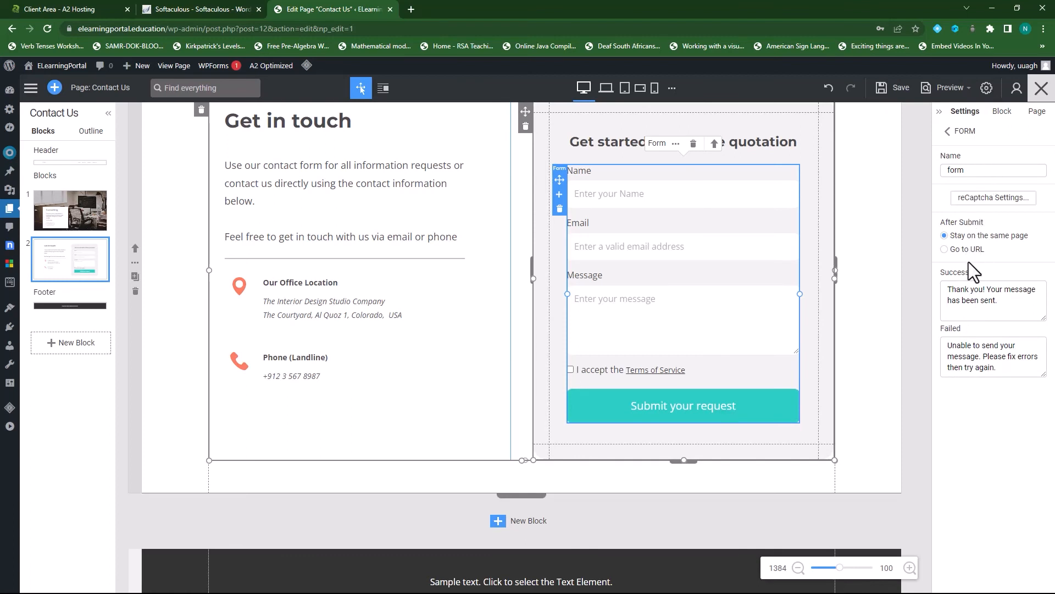
left_click(949, 132)
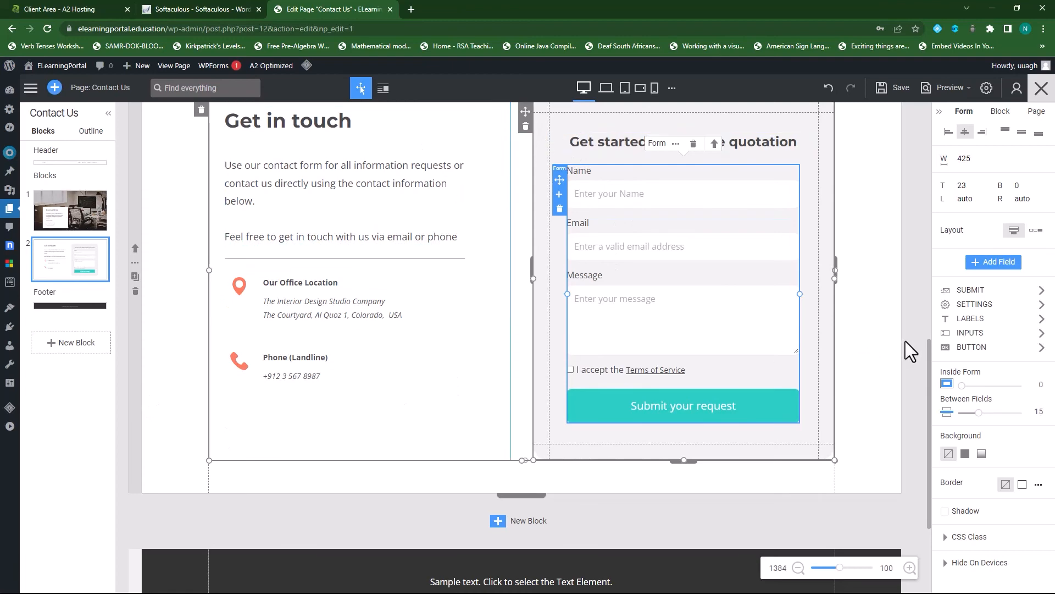
scroll(906, 342, "up", 7)
- Enable Header Over Block so the header overlays the Consulting slider, then save
scroll(905, 342, "up", 4)
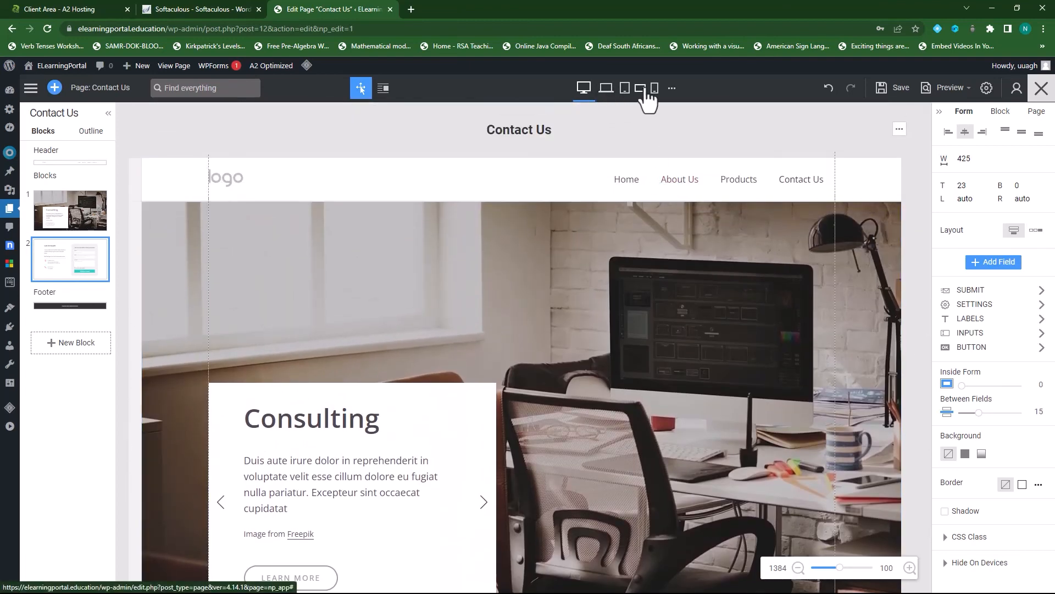
scroll(592, 338, "down", 1)
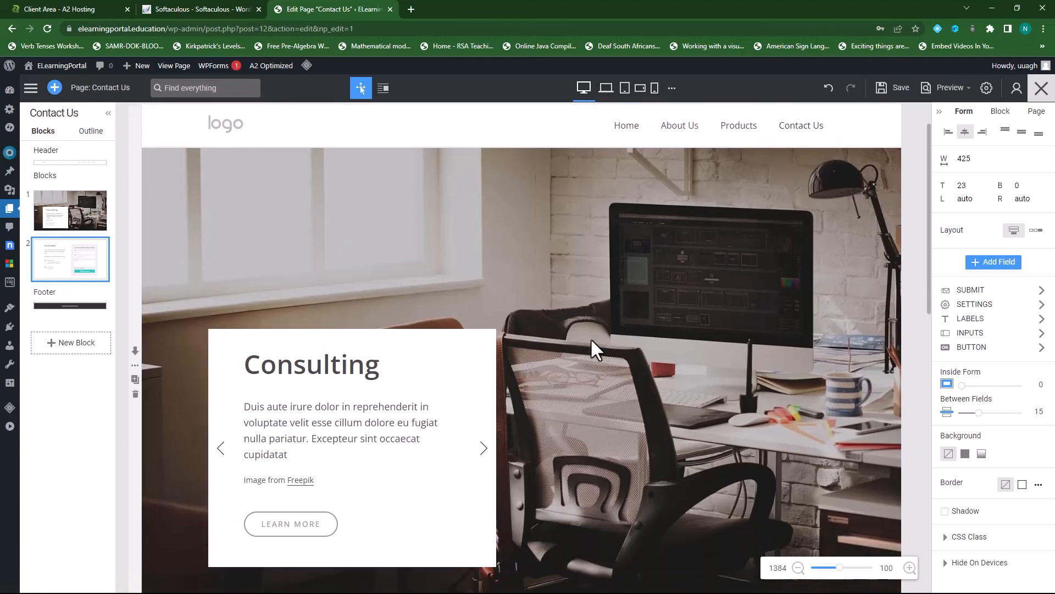
scroll(494, 338, "up", 1)
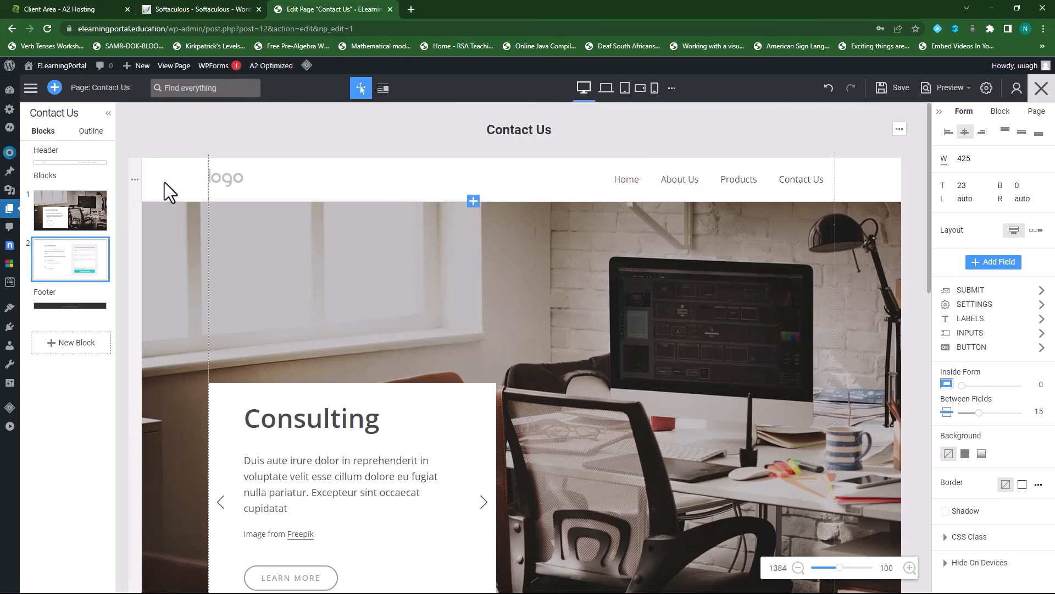
left_click(134, 179)
left_click(135, 180)
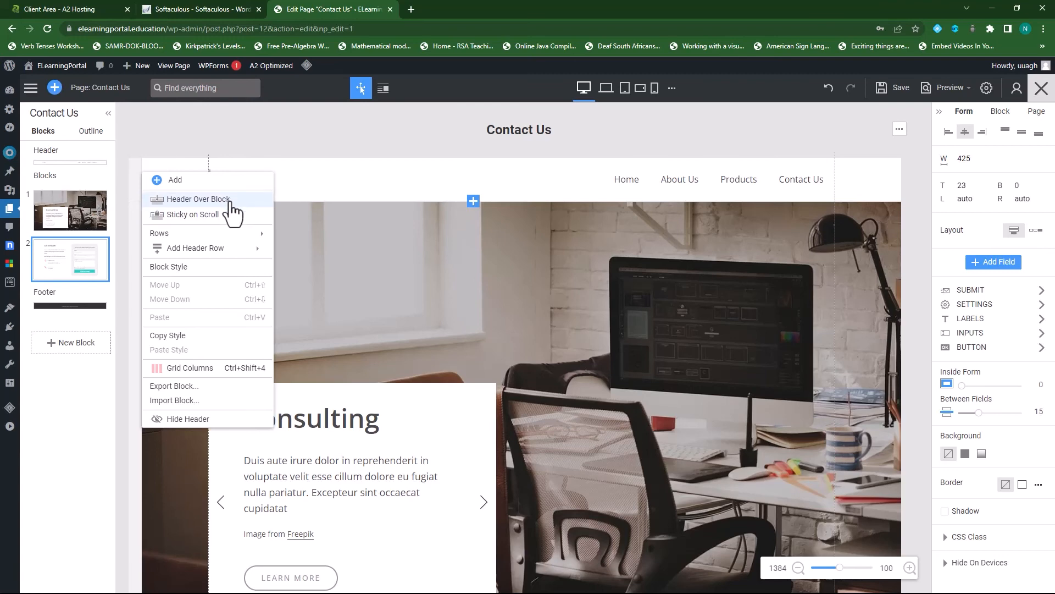
left_click(232, 201)
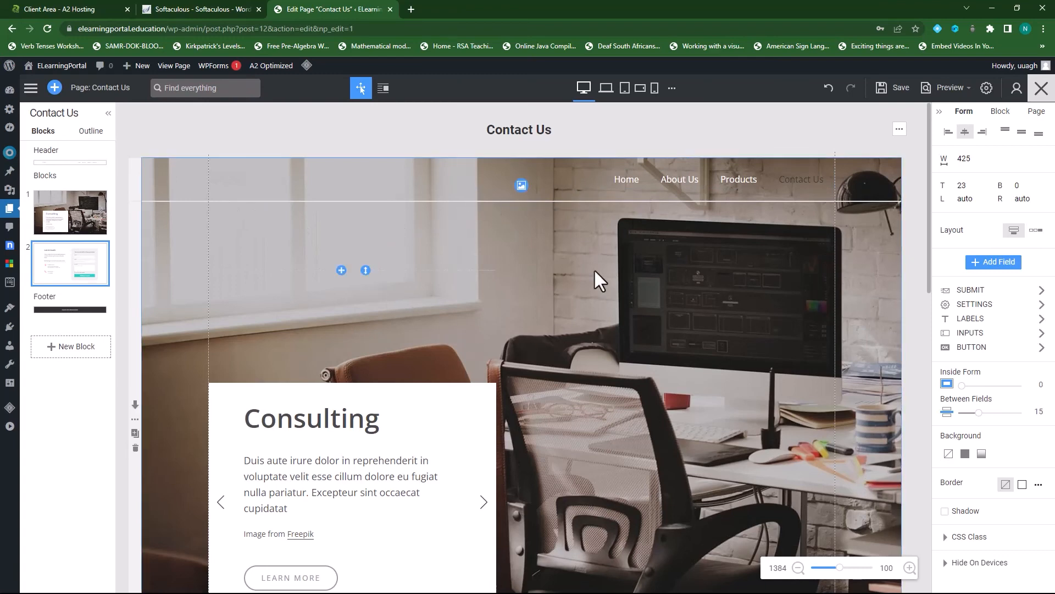
left_click(896, 88)
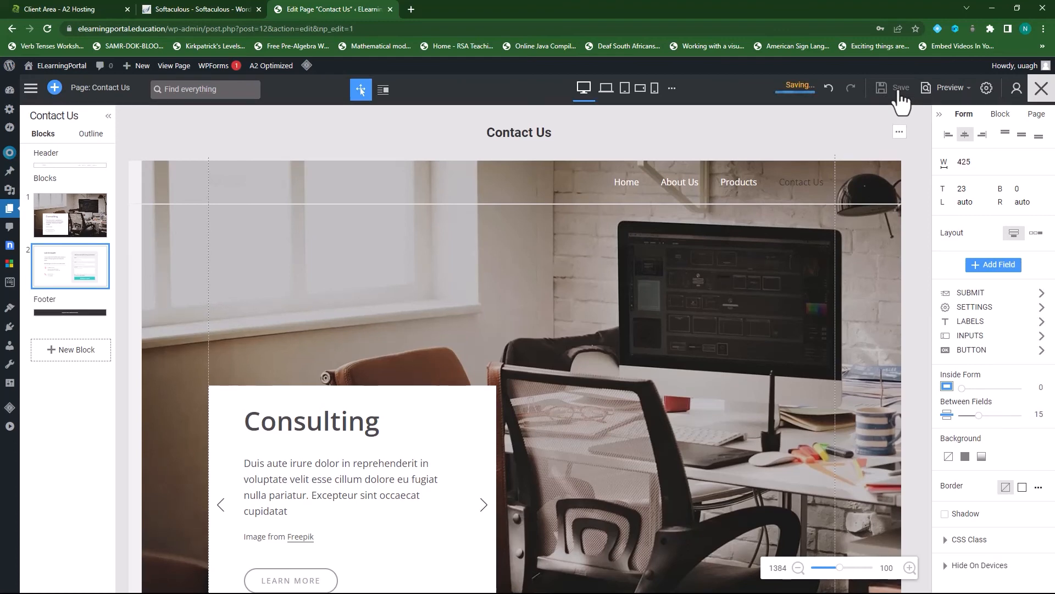
mouse_move(956, 96)
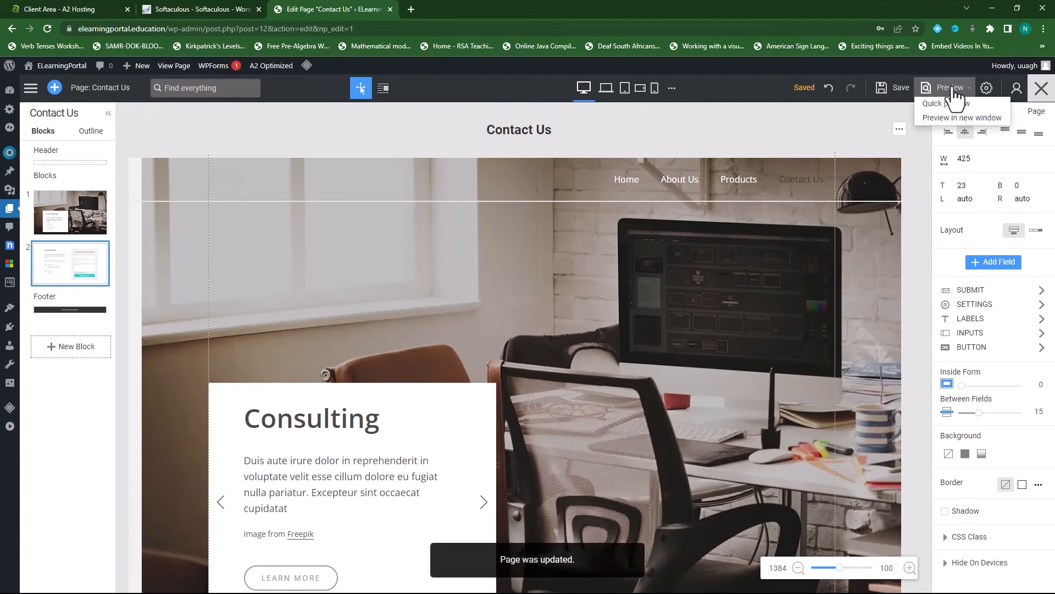
left_click(940, 117)
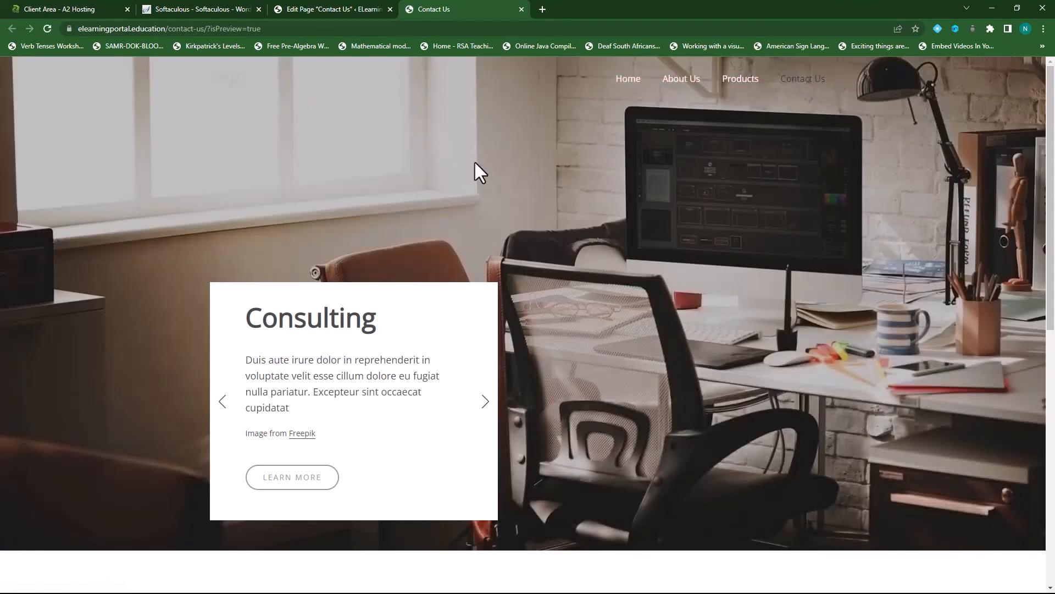
scroll(495, 168, "down", 2)
scroll(541, 235, "down", 3)
scroll(542, 243, "up", 5)
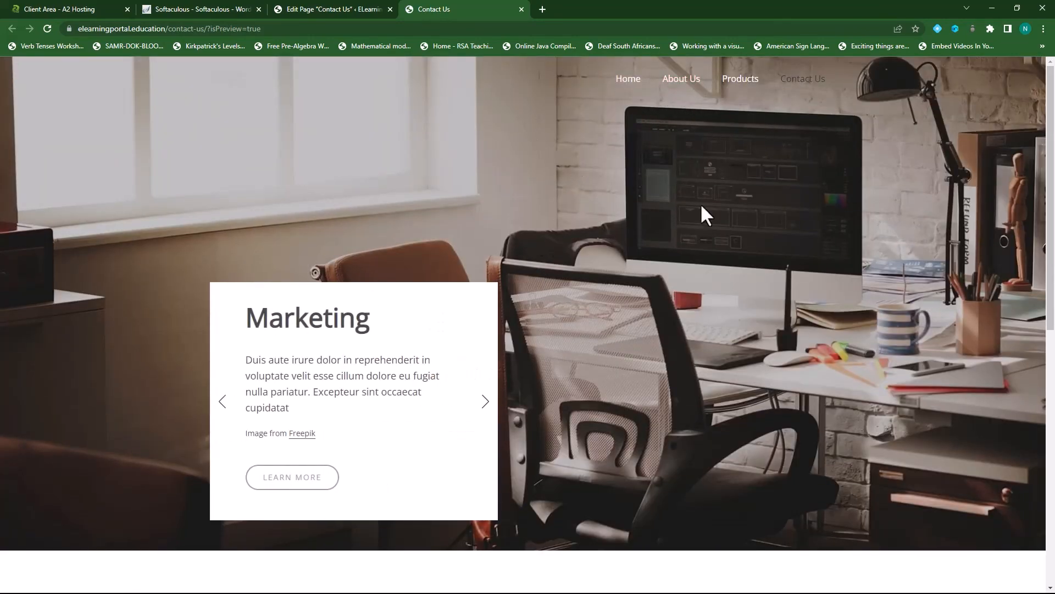
scroll(706, 248, "down", 6)
scroll(707, 246, "down", 3)
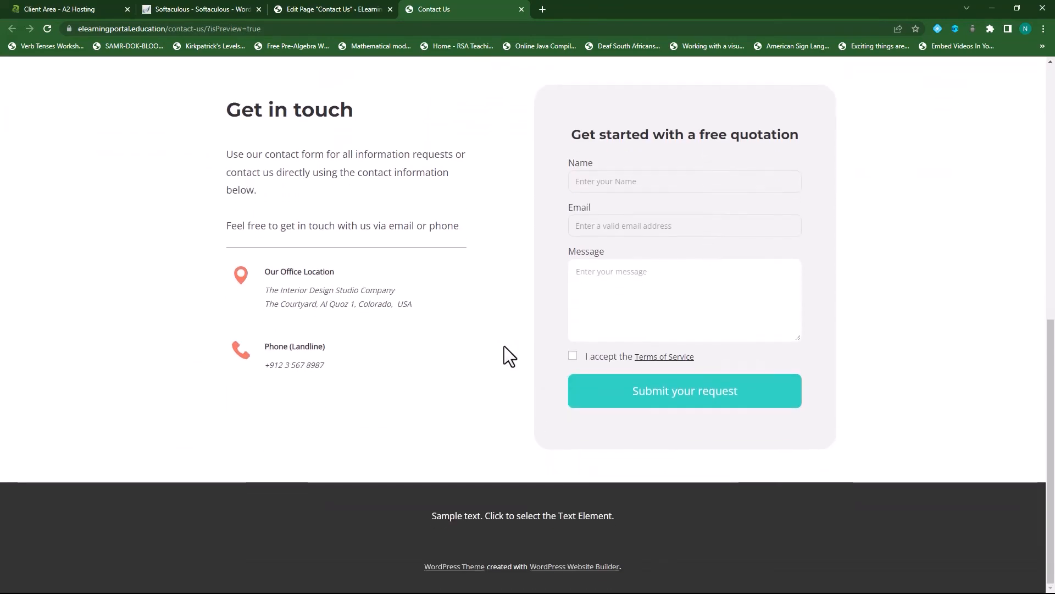
scroll(721, 423, "up", 5)
scroll(451, 374, "up", 4)
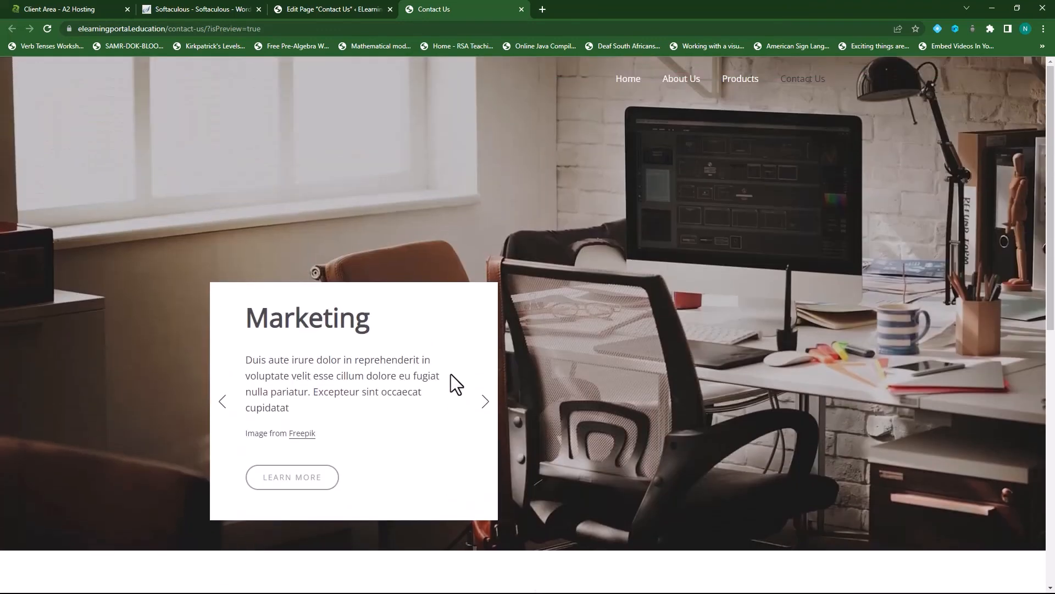
left_click(521, 9)
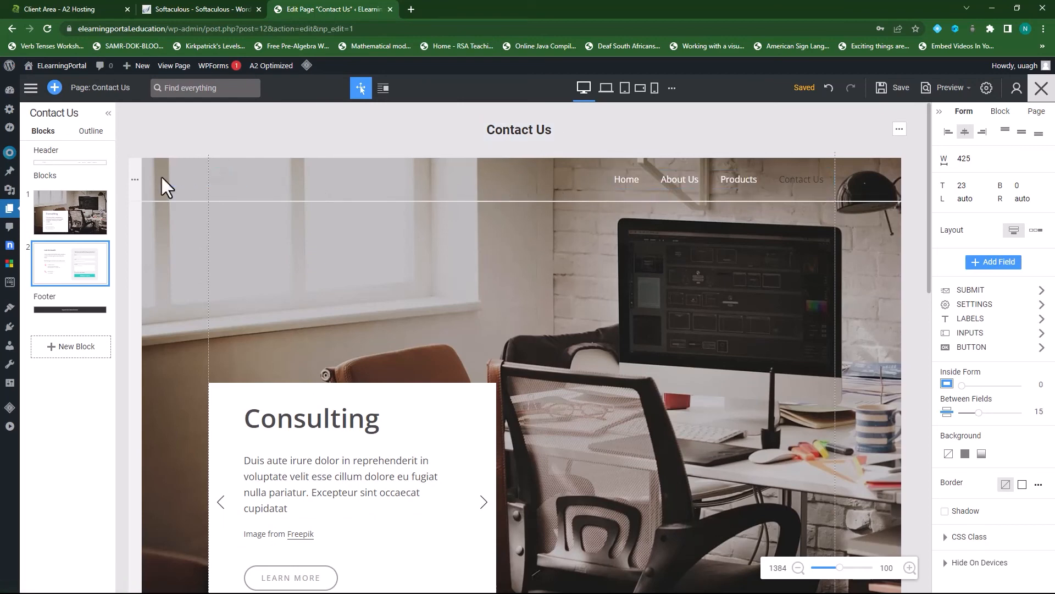
- Turn on Sticky on Scroll for the header, save, and preview in a new window
left_click(135, 180)
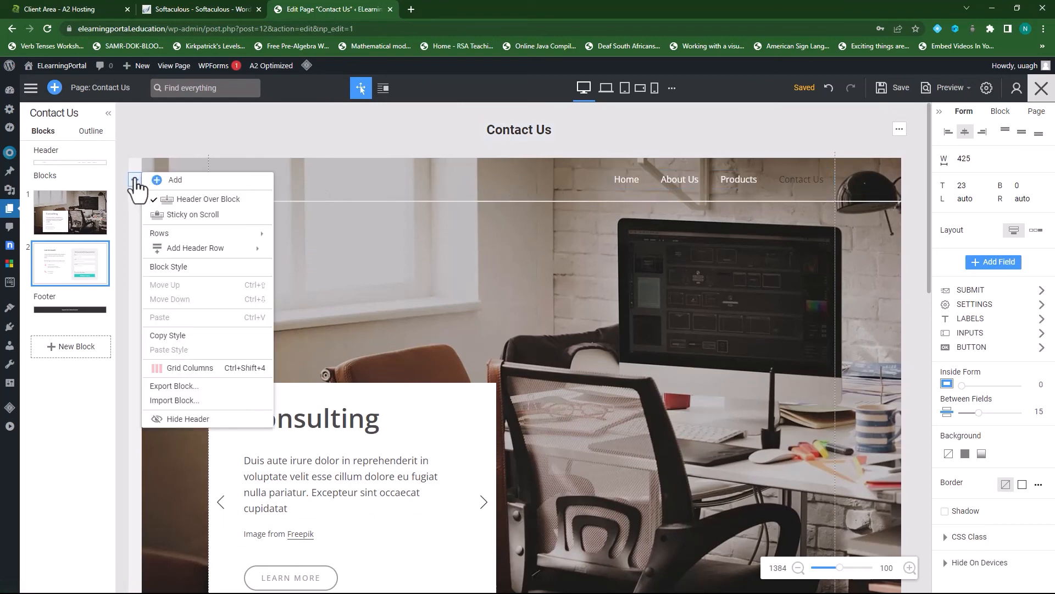
left_click(192, 214)
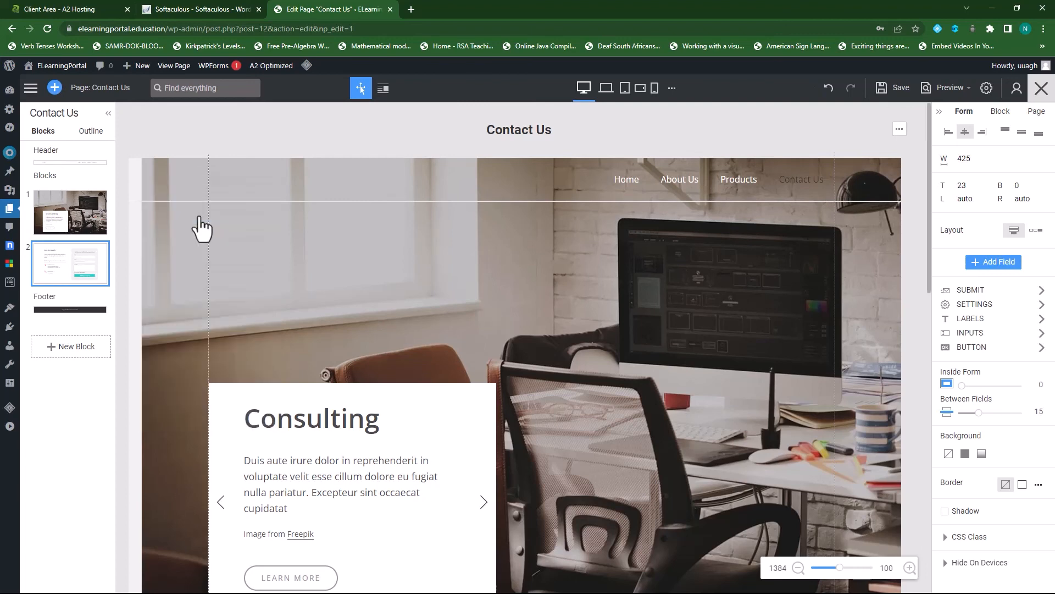
left_click(889, 100)
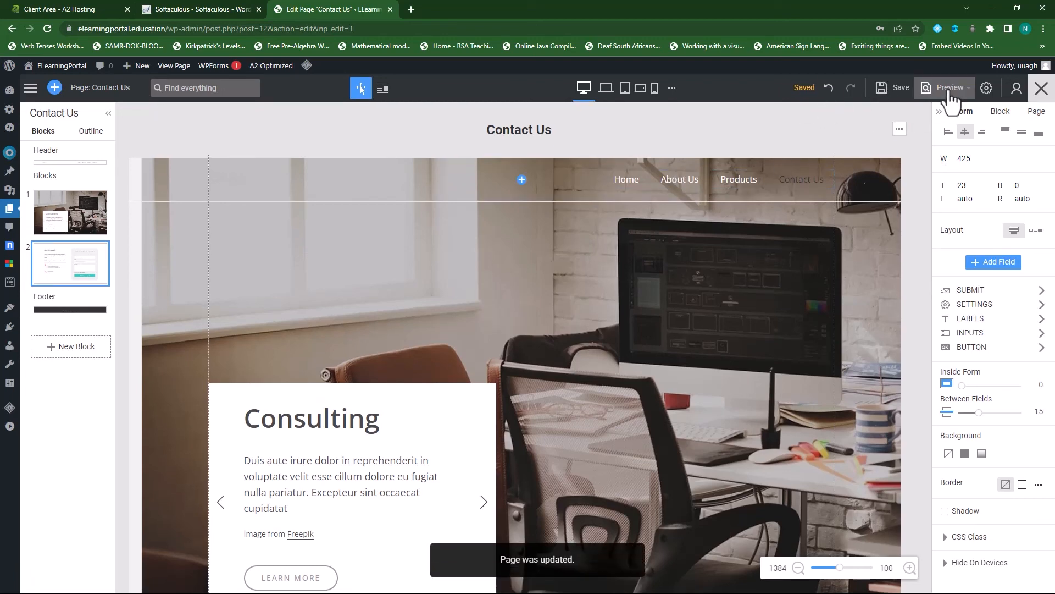
mouse_move(950, 98)
left_click(946, 117)
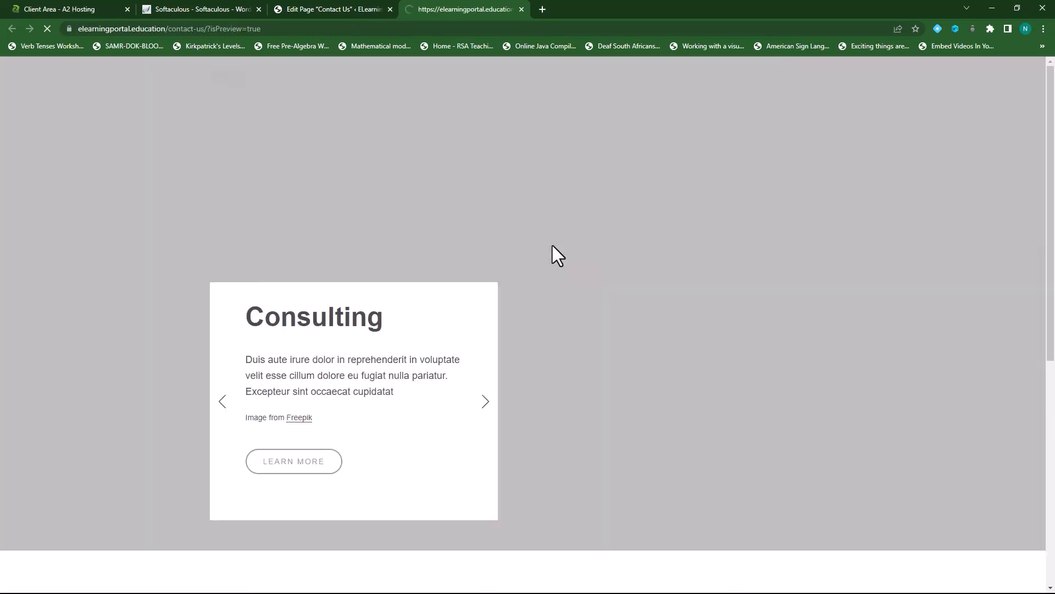
- Scroll the preview to confirm the header stays pinned, then close the preview tab
scroll(431, 137, "down", 3)
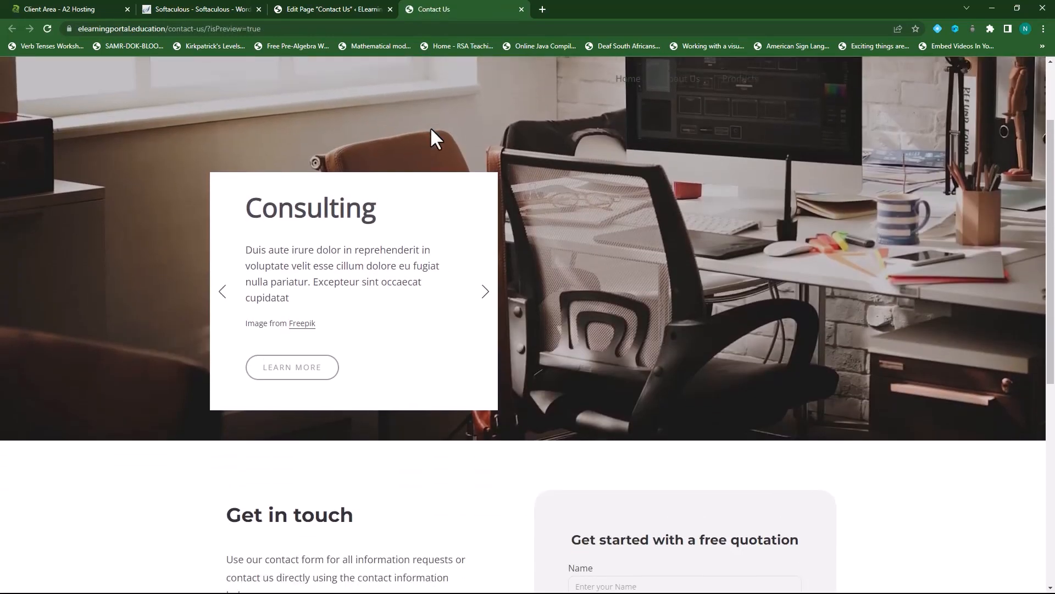
scroll(692, 93, "down", 5)
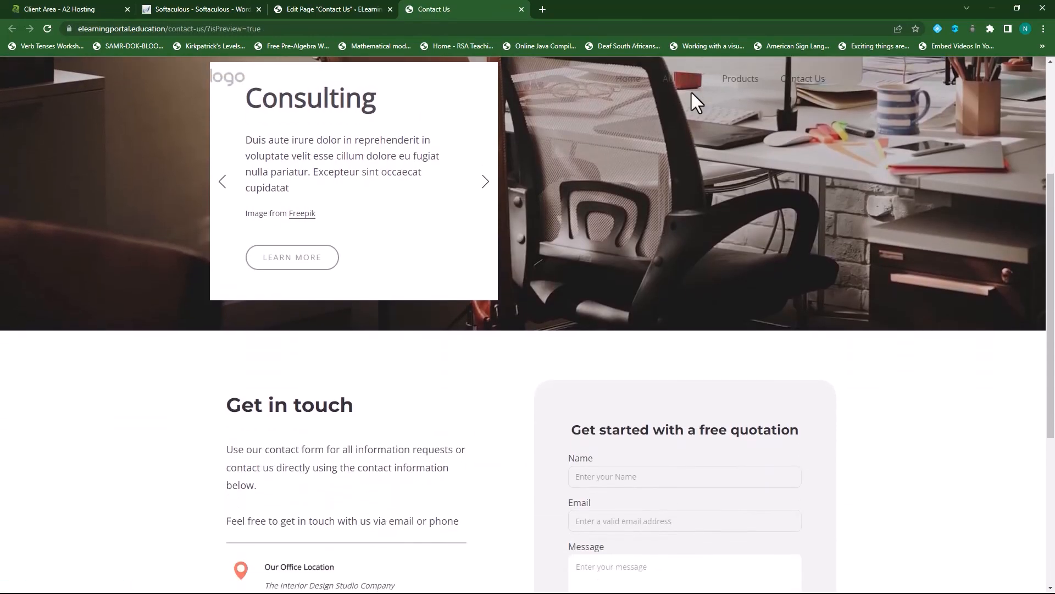
scroll(691, 90, "down", 1)
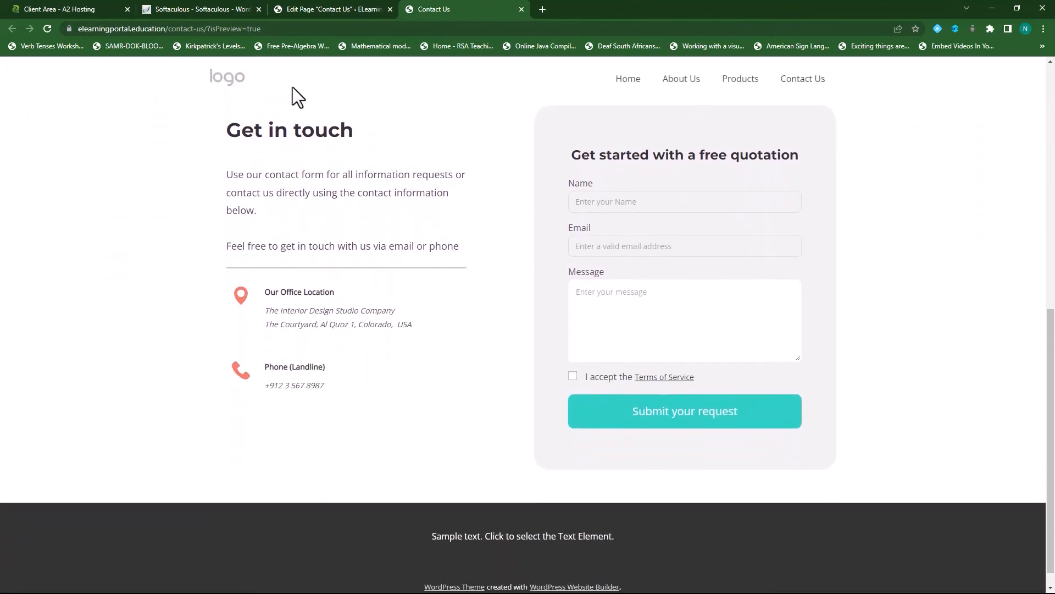
scroll(538, 78, "down", 1)
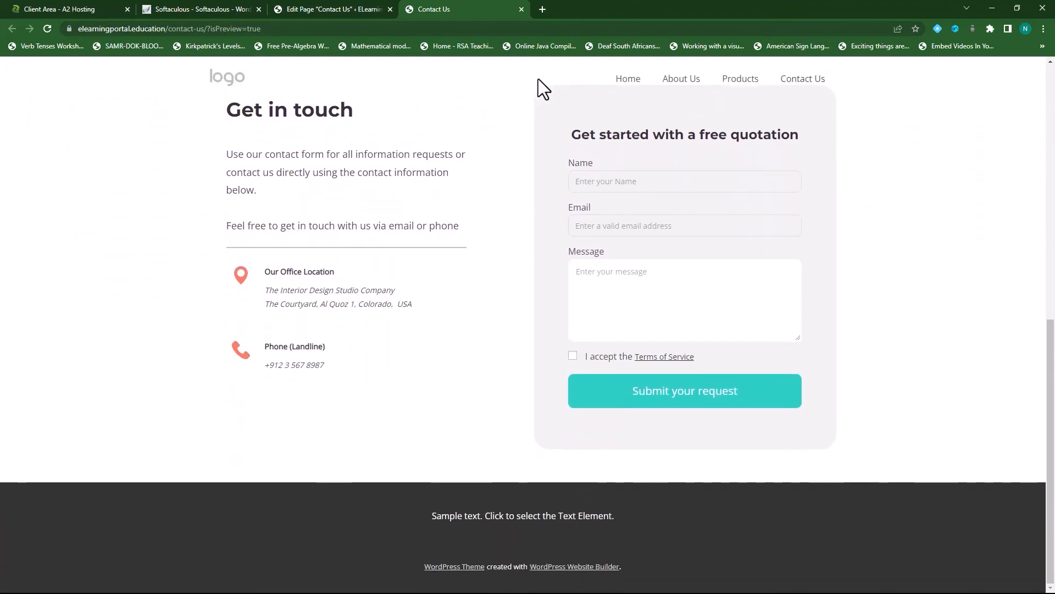
scroll(478, 82, "up", 10)
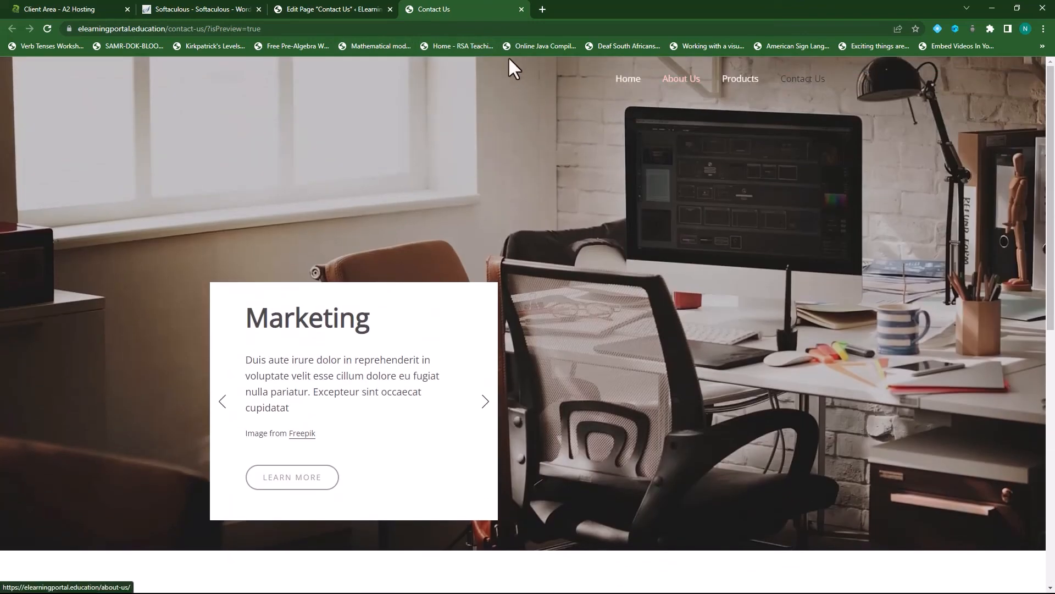
left_click(521, 9)
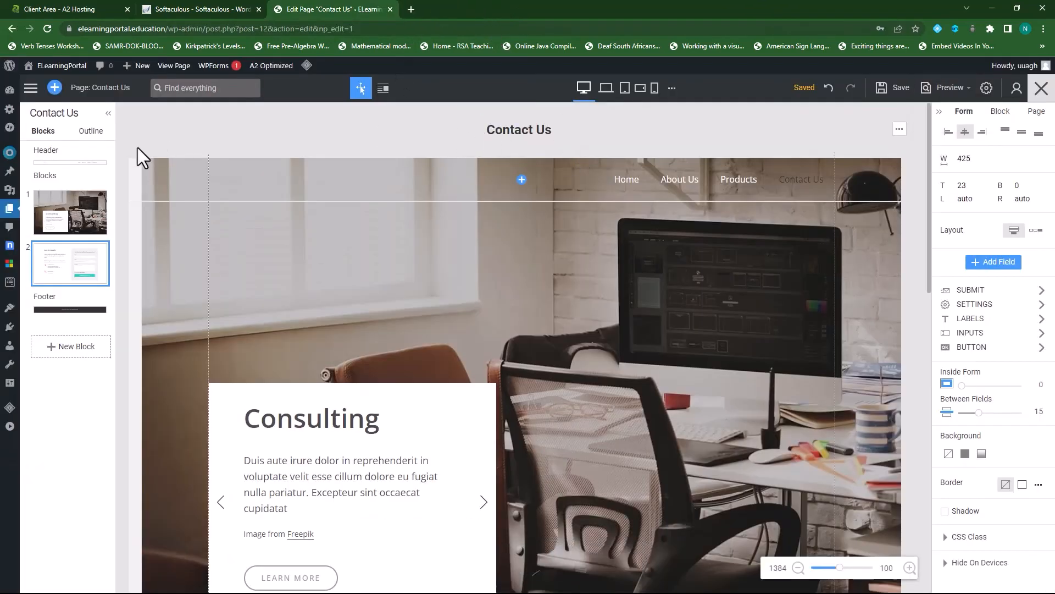
- Turn off Header Over Block and replace the logo with the Pixabay storks-on-nest photo
left_click(135, 181)
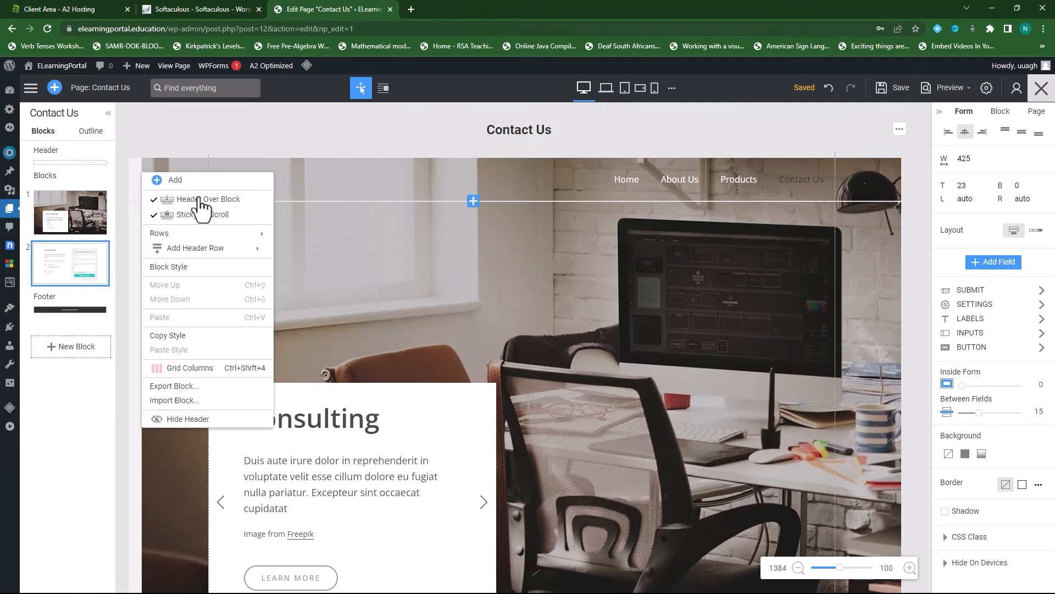
left_click(206, 200)
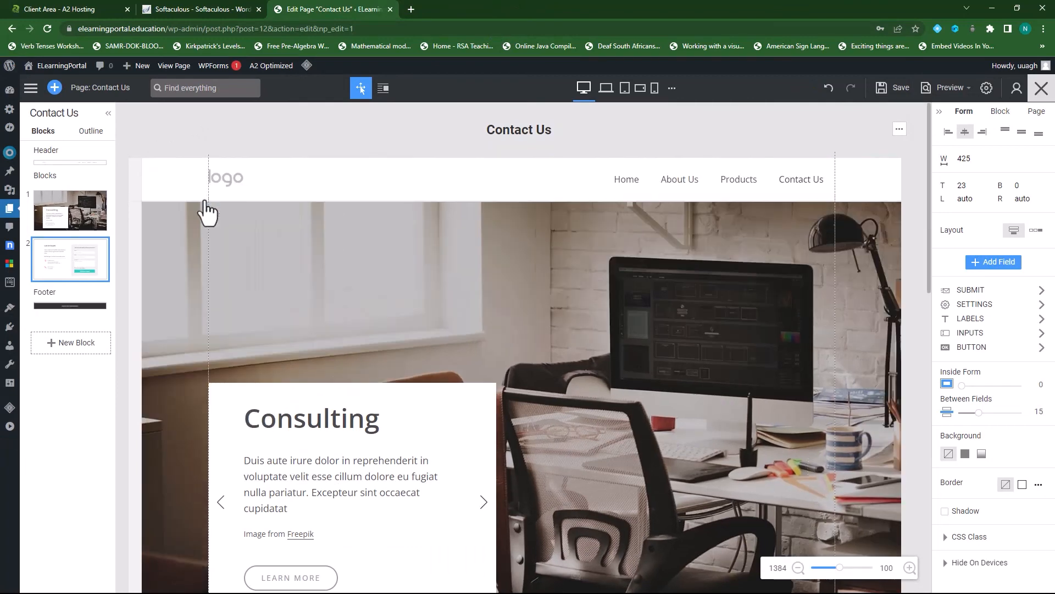
left_click(230, 180)
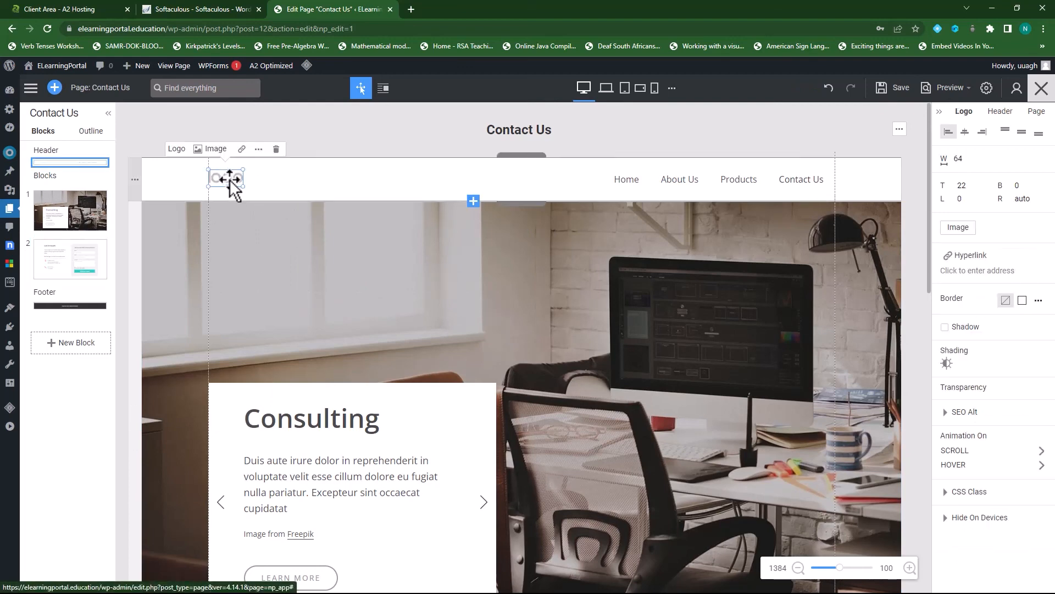
left_click(213, 149)
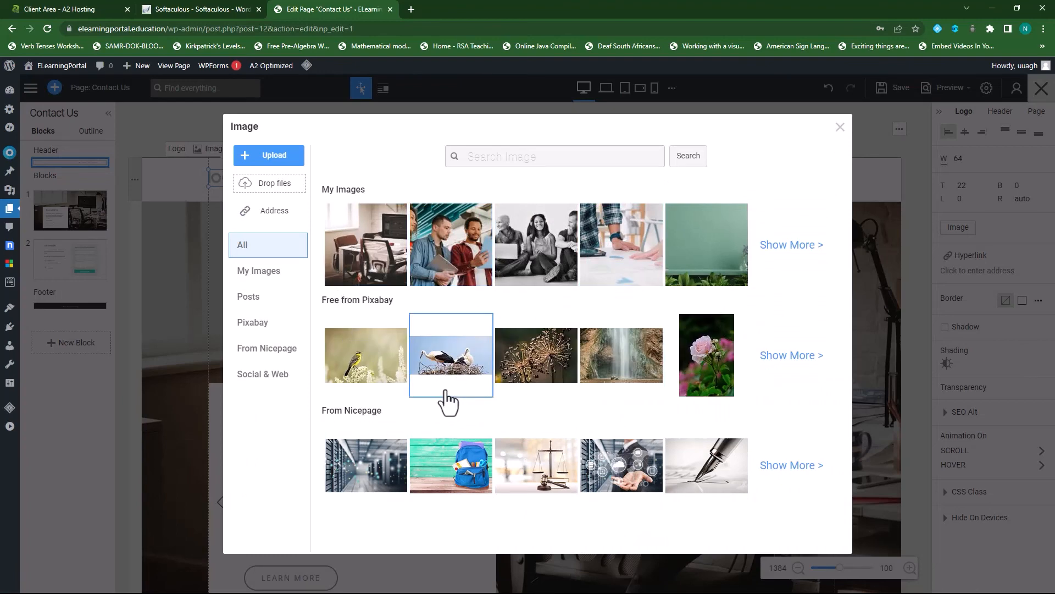
left_click(460, 358)
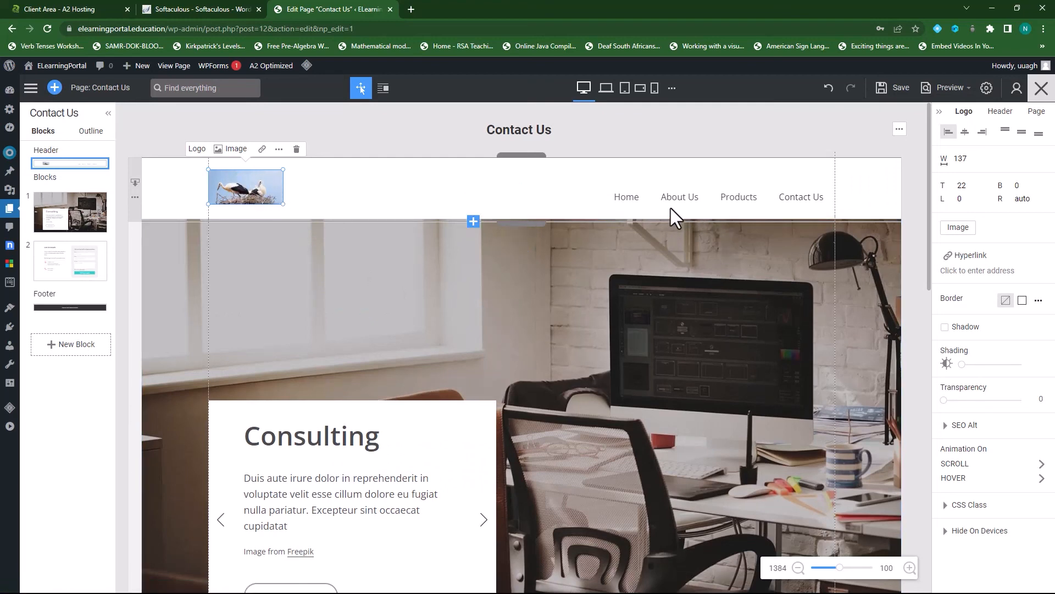
- Apply the boxed uppercase preset to the header menu and save the page
left_click(628, 196)
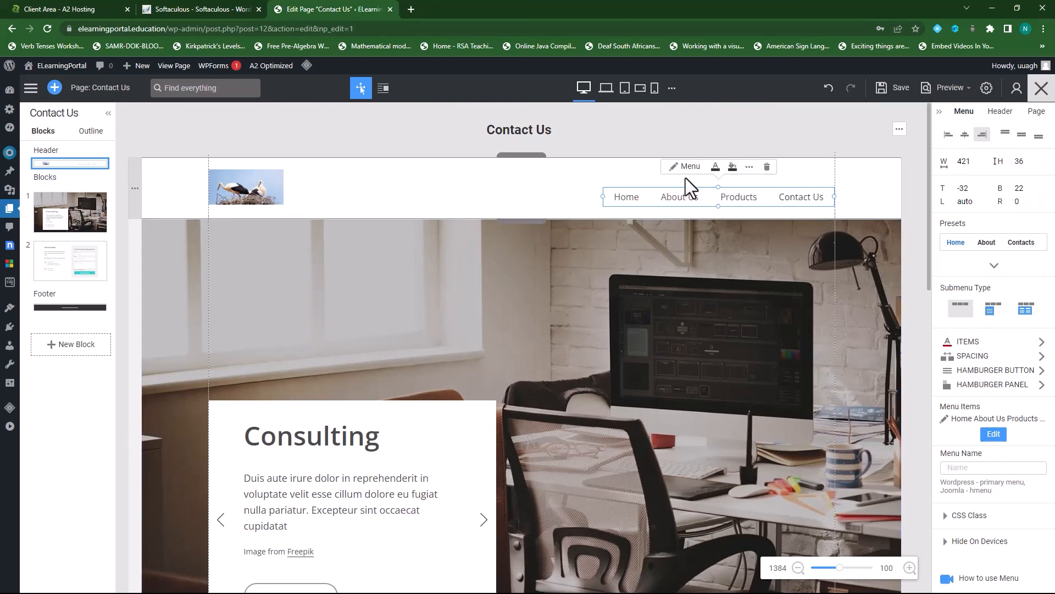
left_click(994, 266)
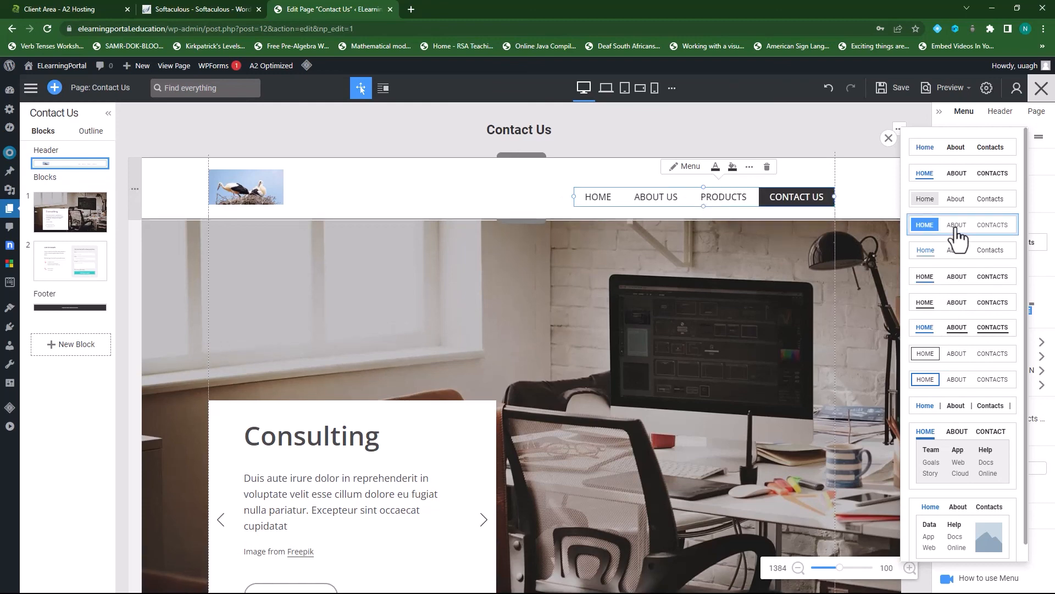
left_click(956, 233)
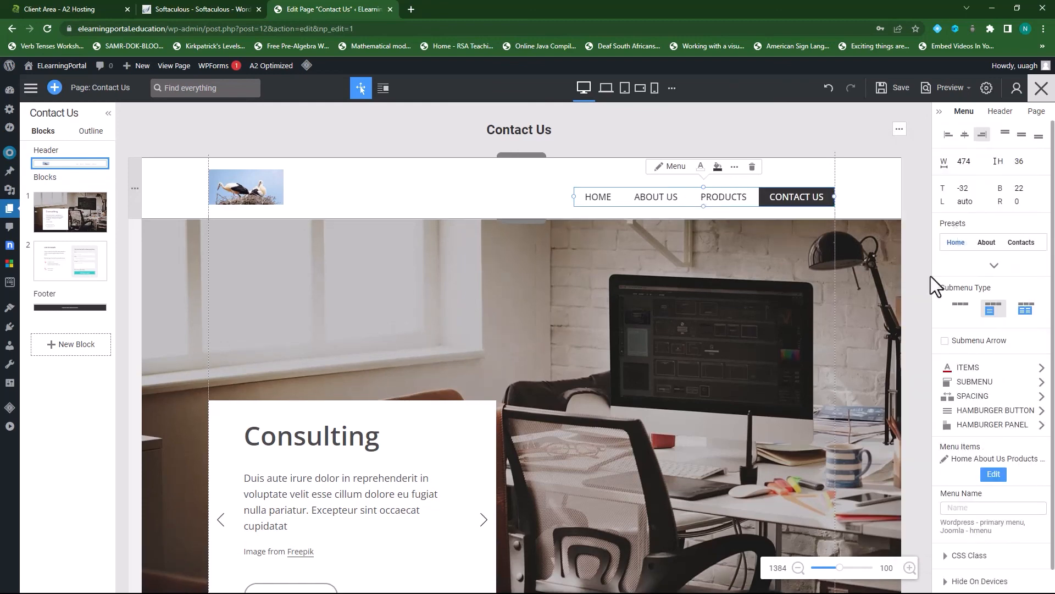
left_click(897, 89)
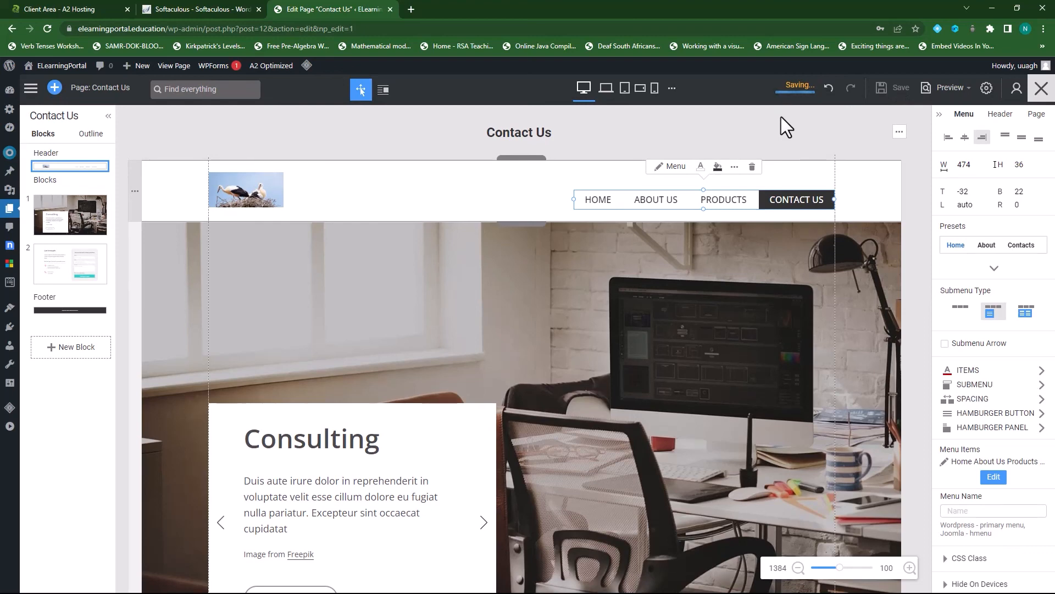
mouse_move(946, 88)
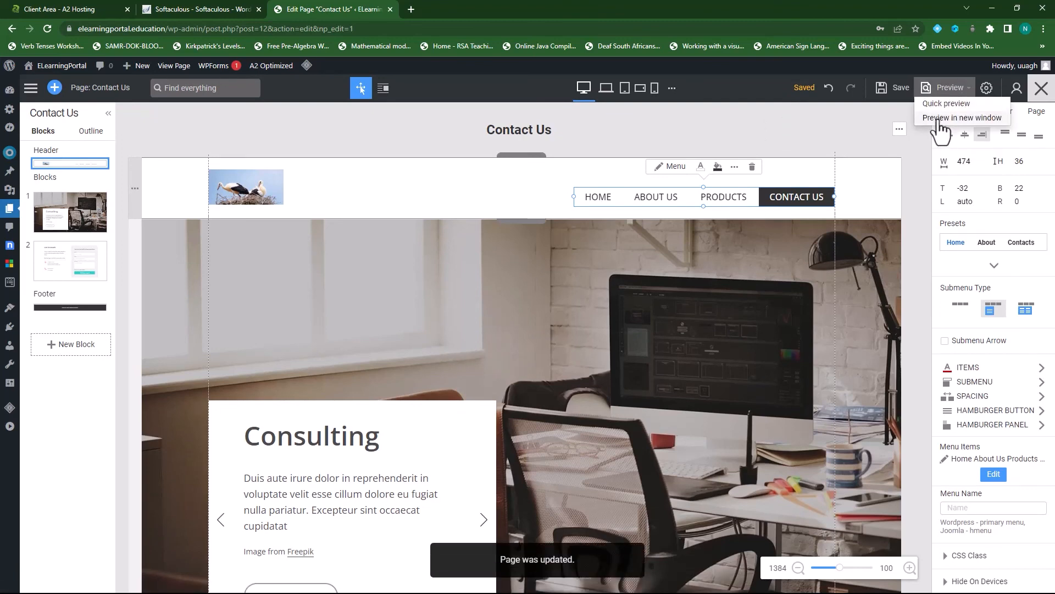
- Preview the saved site in a new tab and scroll the Home page to check the stork logo and menu
left_click(940, 118)
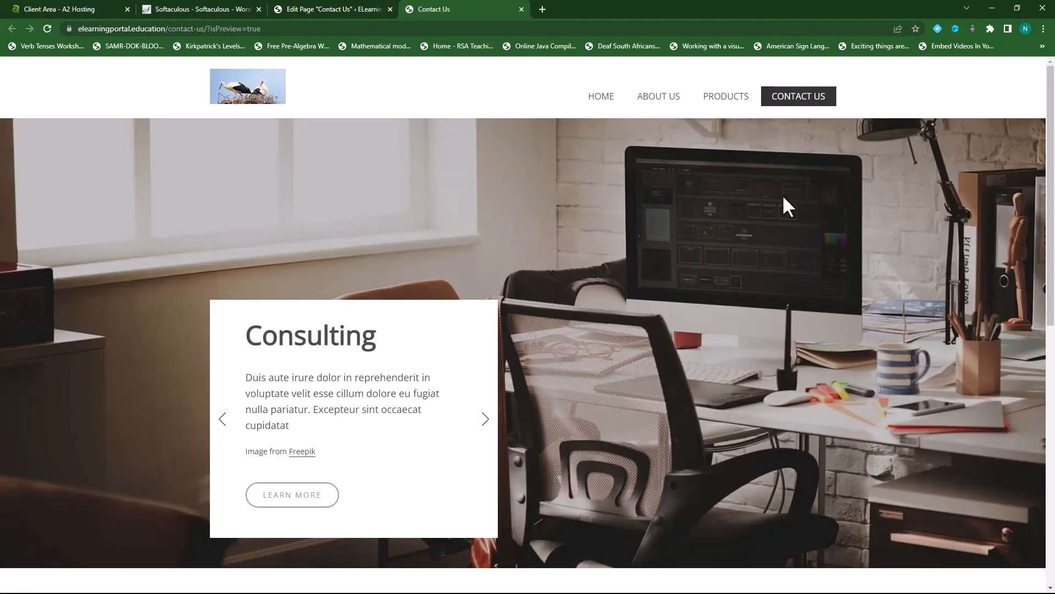
left_click(603, 99)
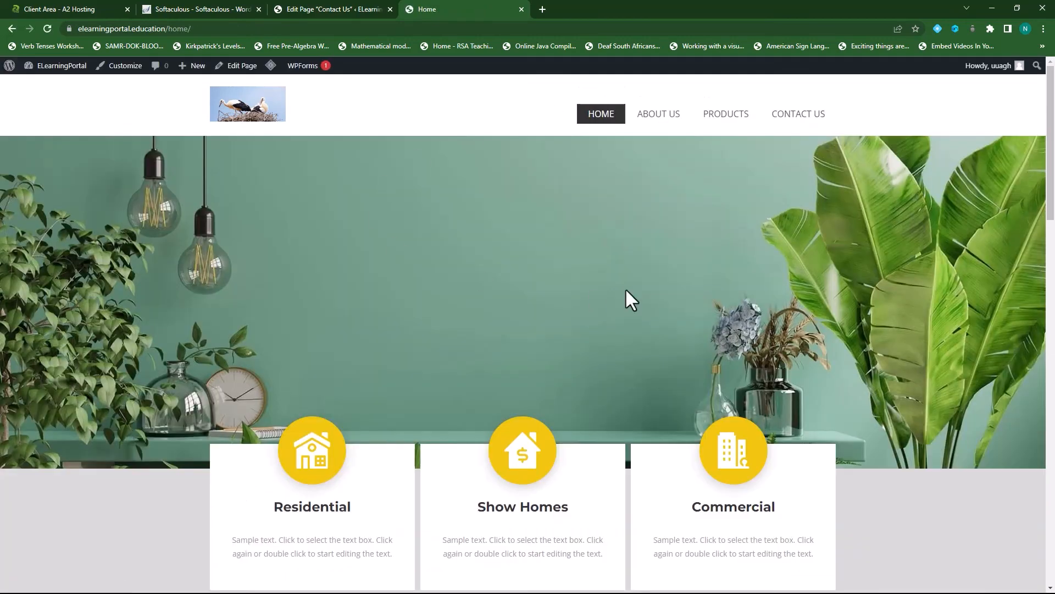
scroll(463, 276, "down", 4)
scroll(463, 278, "down", 18)
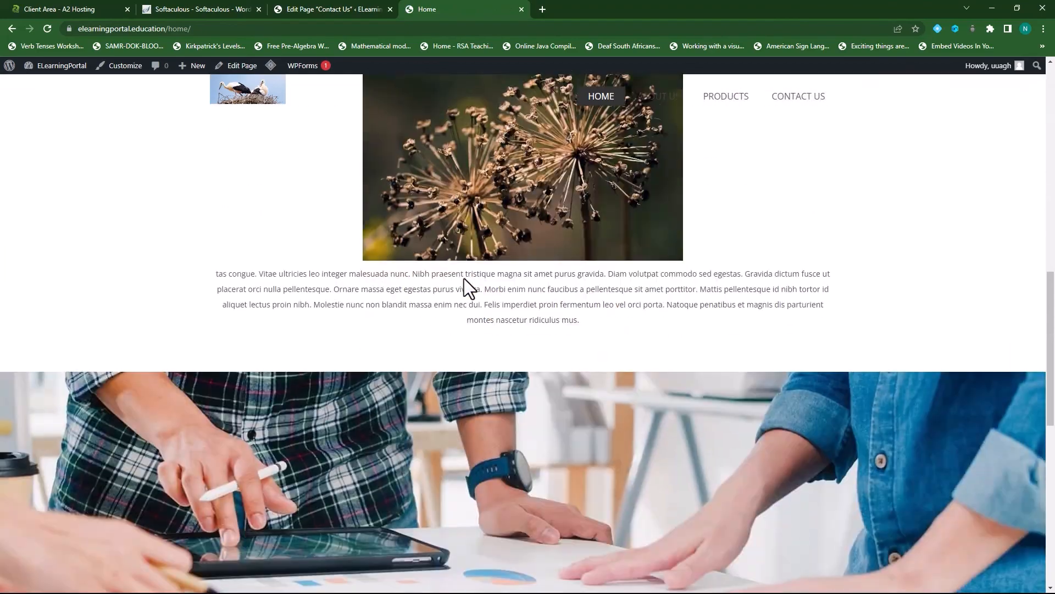
scroll(464, 278, "up", 20)
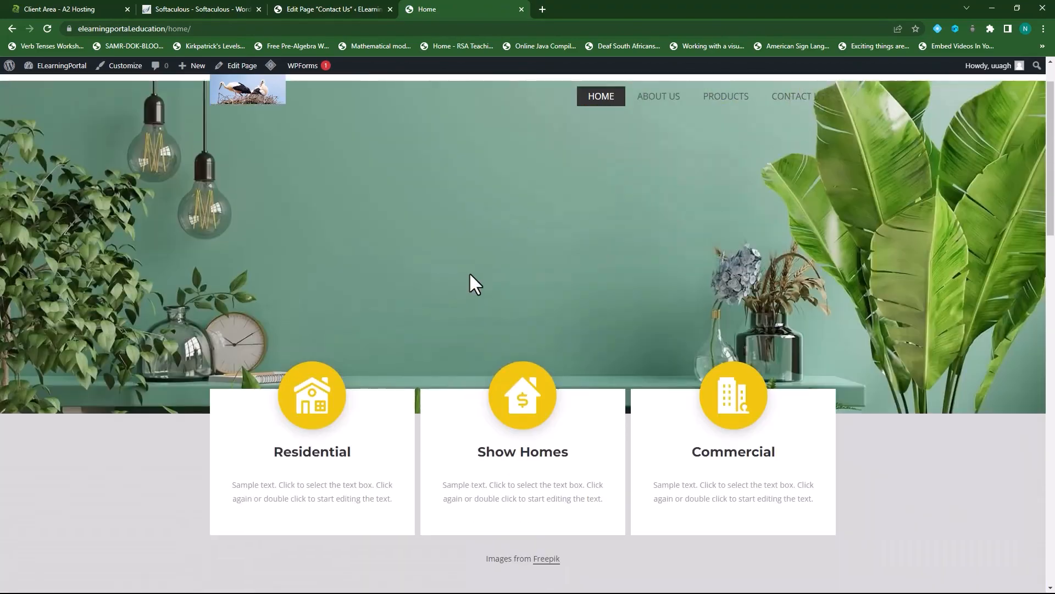
- Check the About Us and Products pages, then go back to About Us
left_click(657, 97)
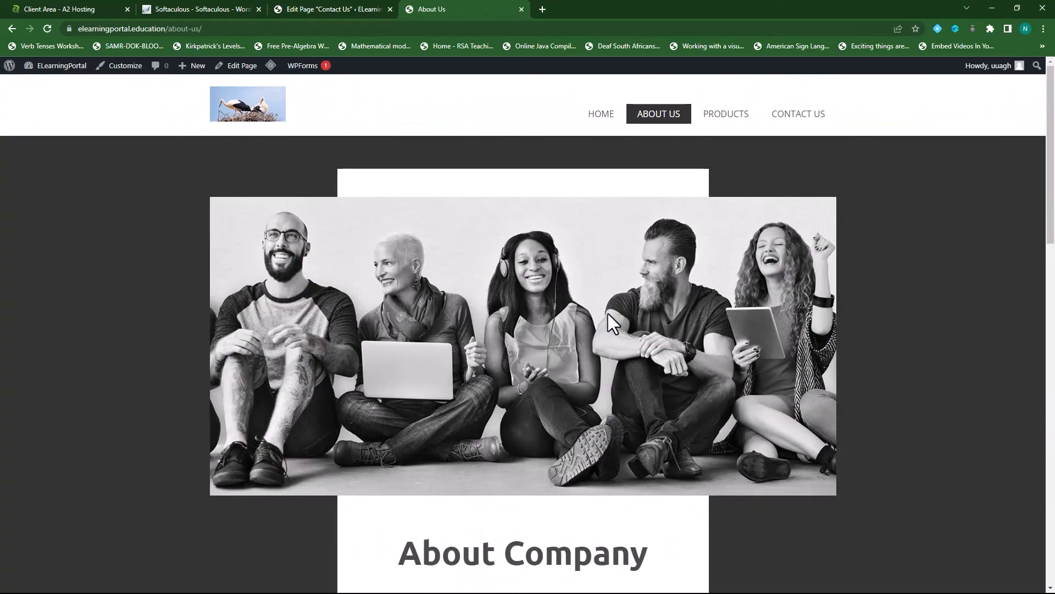
scroll(625, 290, "down", 5)
scroll(619, 282, "down", 12)
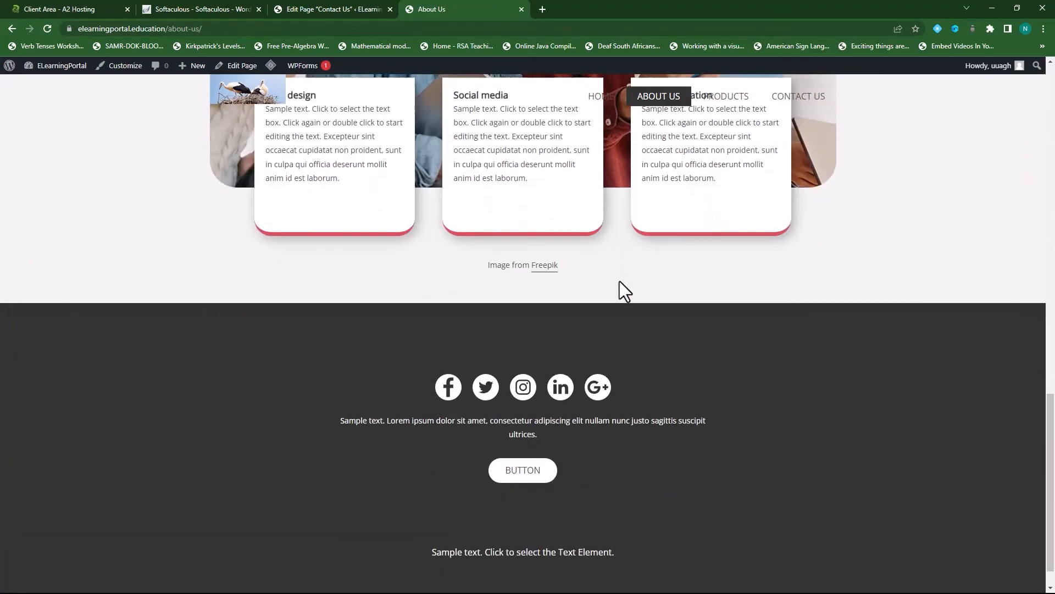
scroll(618, 278, "up", 6)
scroll(619, 278, "up", 8)
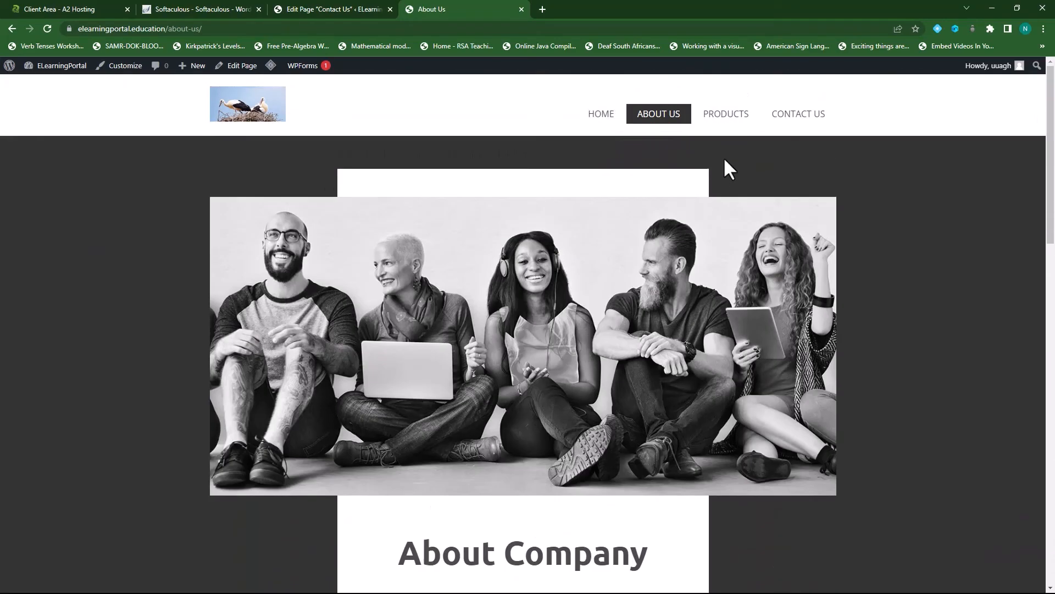
left_click(730, 115)
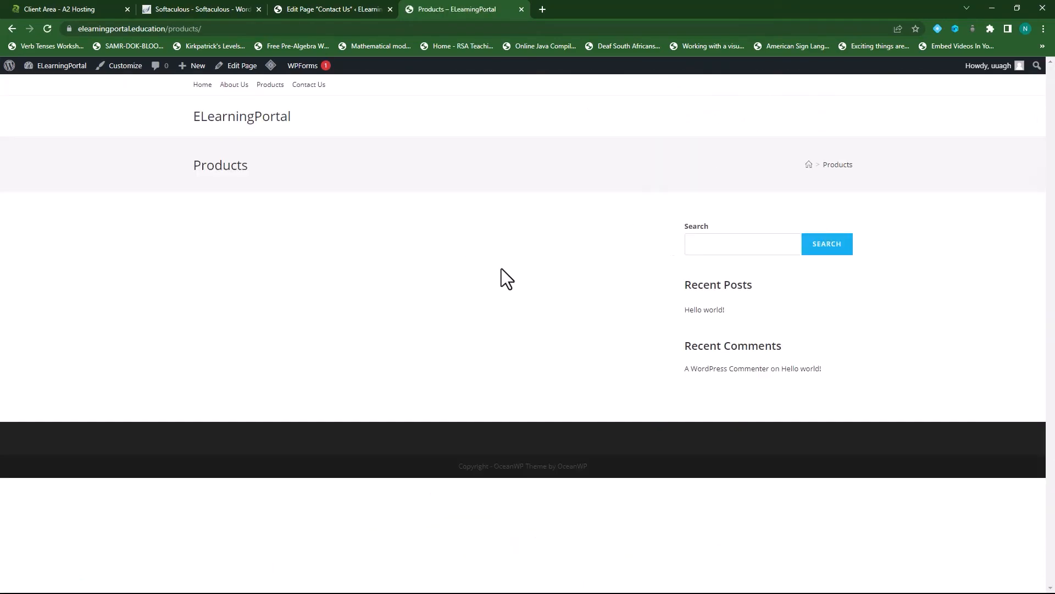
left_click(12, 27)
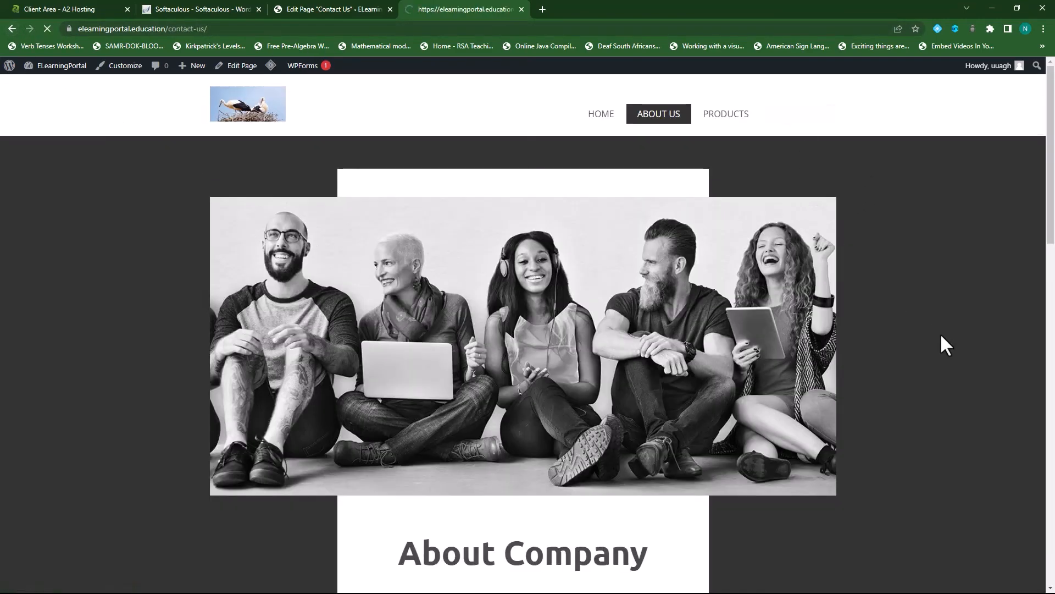
- Review the Contact Us slider and form, then visit Home and Products before ending on Home
scroll(502, 351, "down", 5)
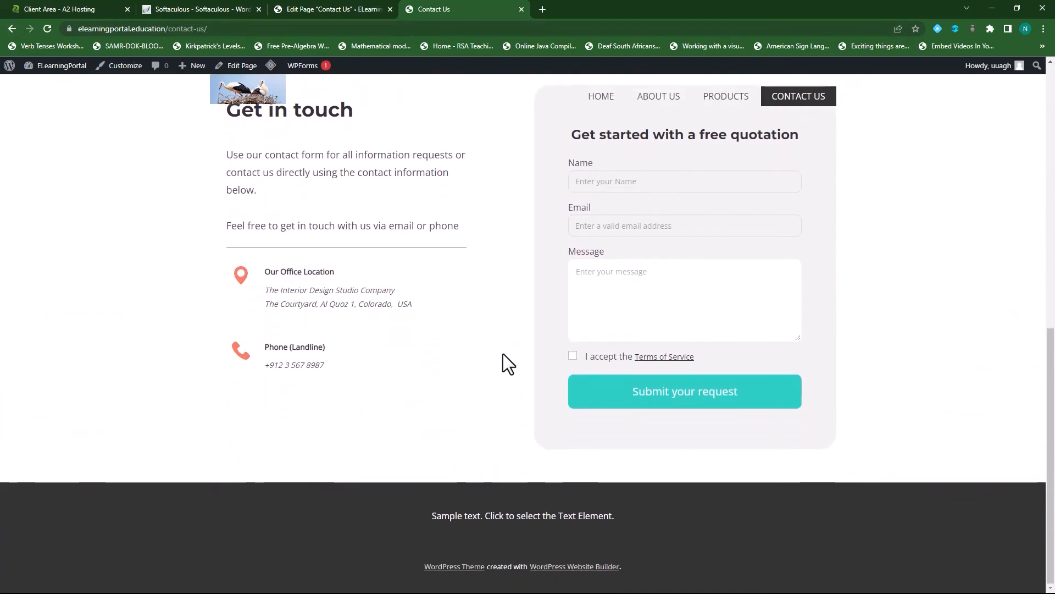
scroll(503, 354, "up", 10)
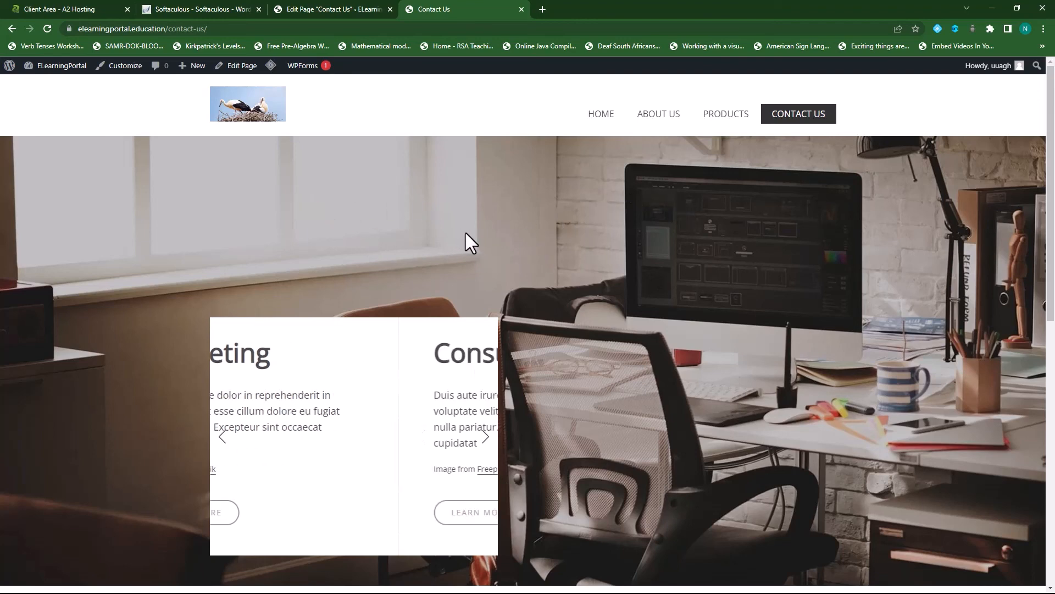
left_click(596, 114)
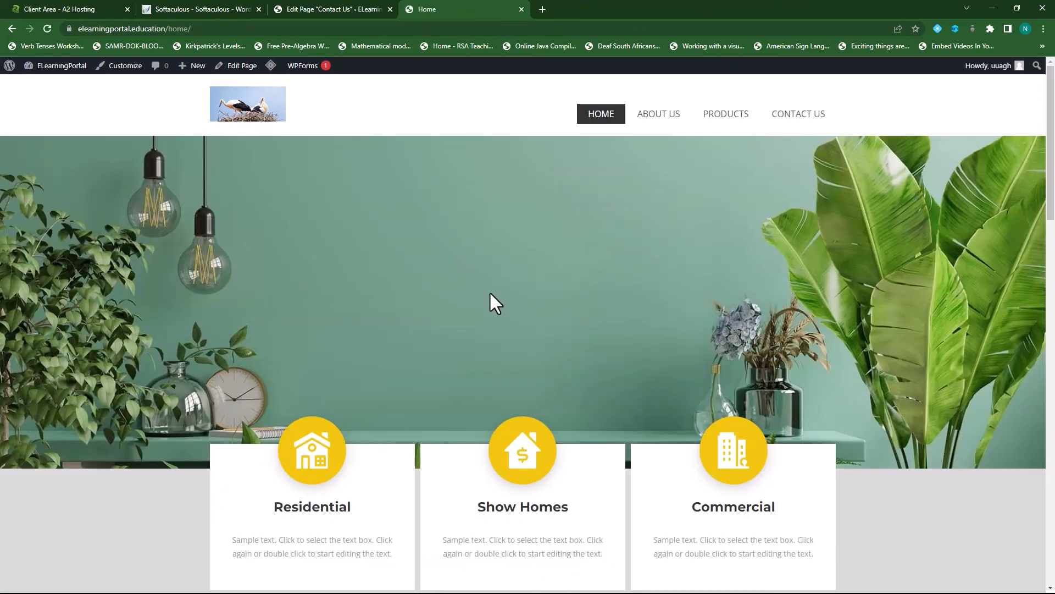
scroll(506, 302, "down", 3)
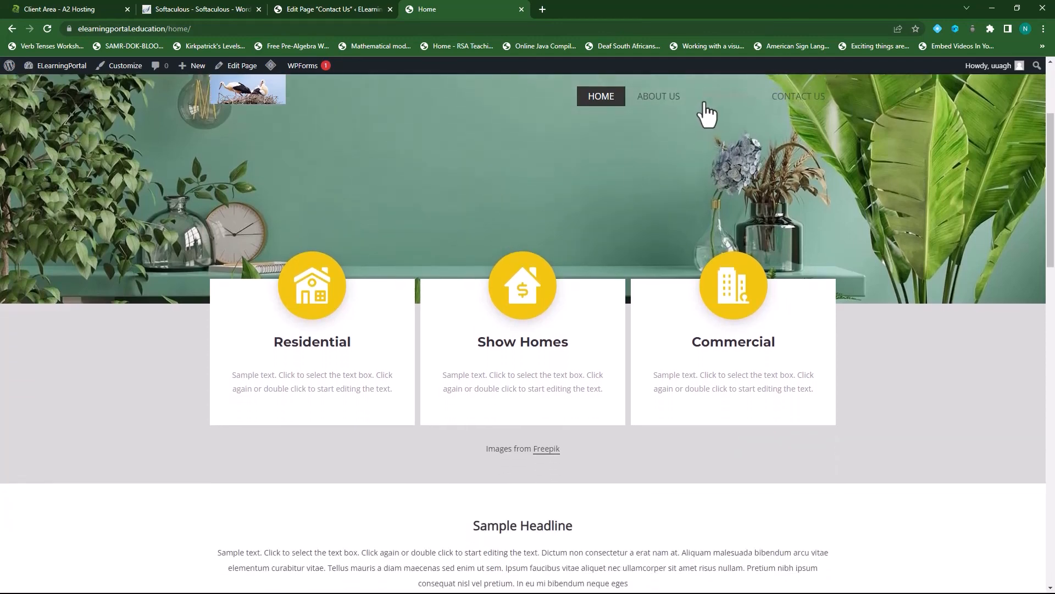
left_click(722, 99)
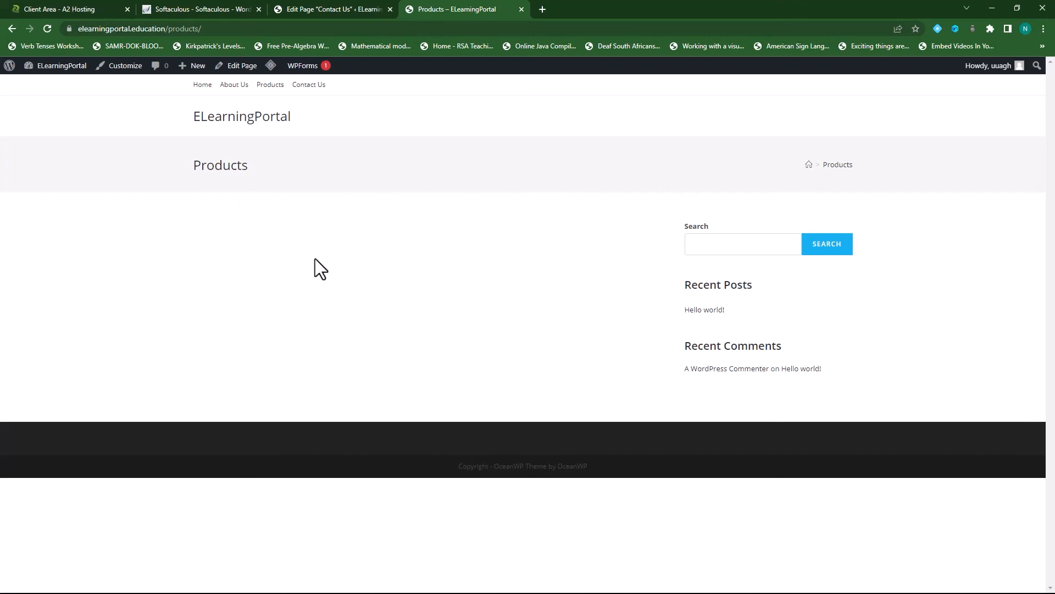
left_click(203, 84)
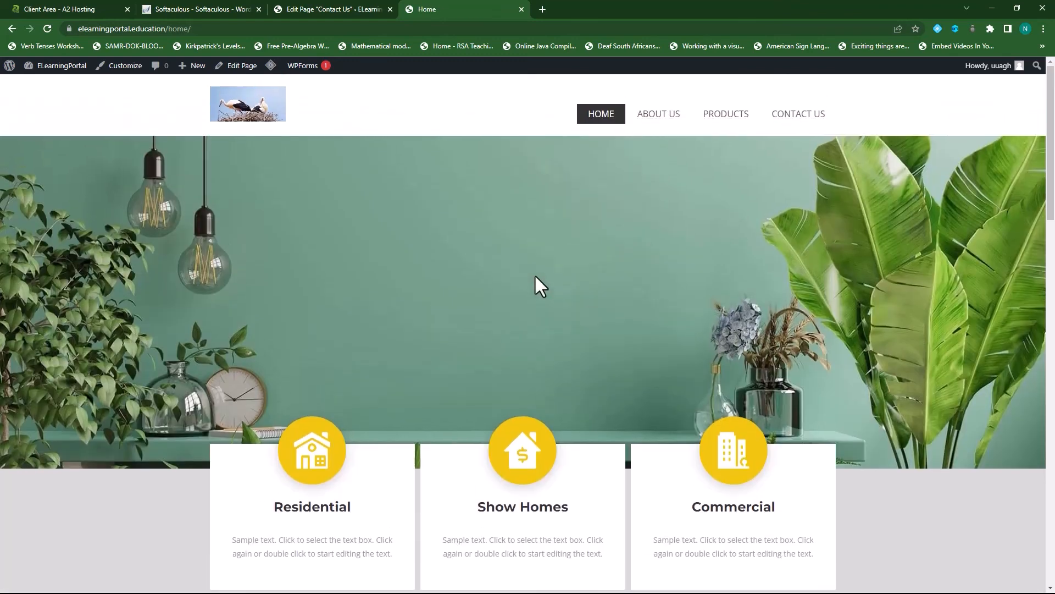